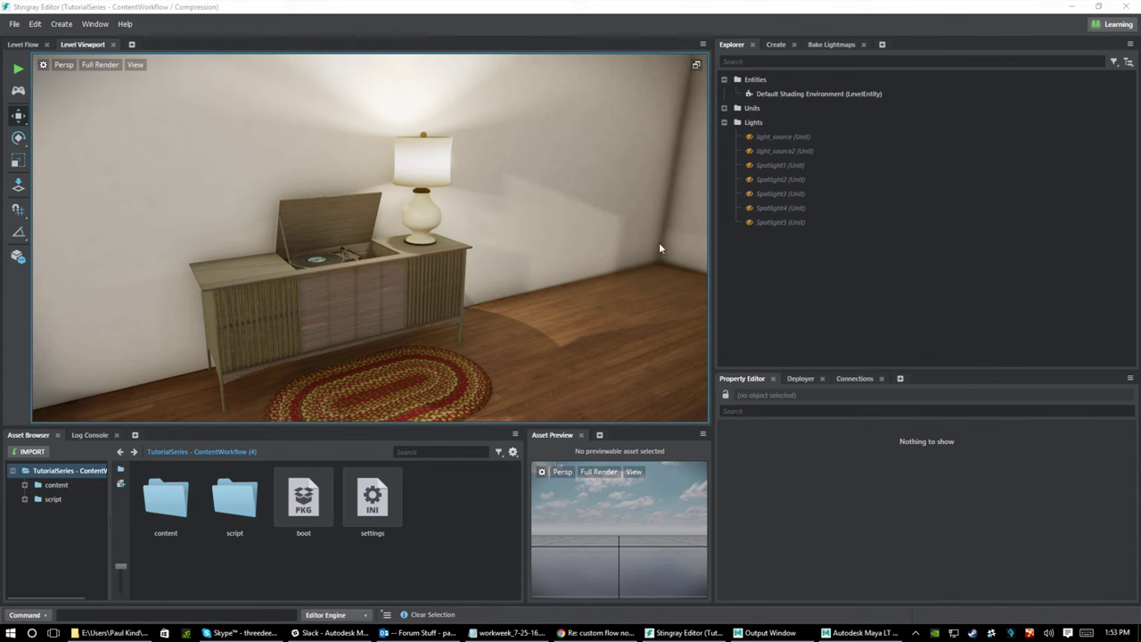
# Review the Global Lighting and Cascaded Shadow Mapping properties of the Default Shading Environment
pyautogui.click(807, 95)
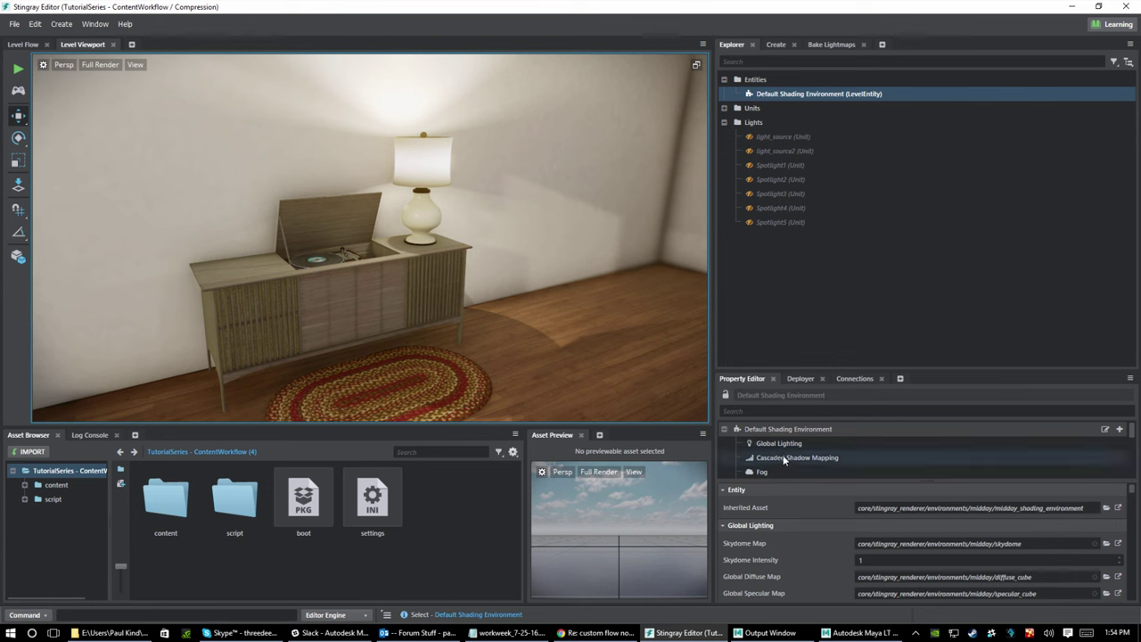
pyautogui.scroll(-2, 785, 463)
pyautogui.scroll(2, 826, 462)
pyautogui.click(778, 443)
pyautogui.click(803, 458)
pyautogui.scroll(-3, 800, 468)
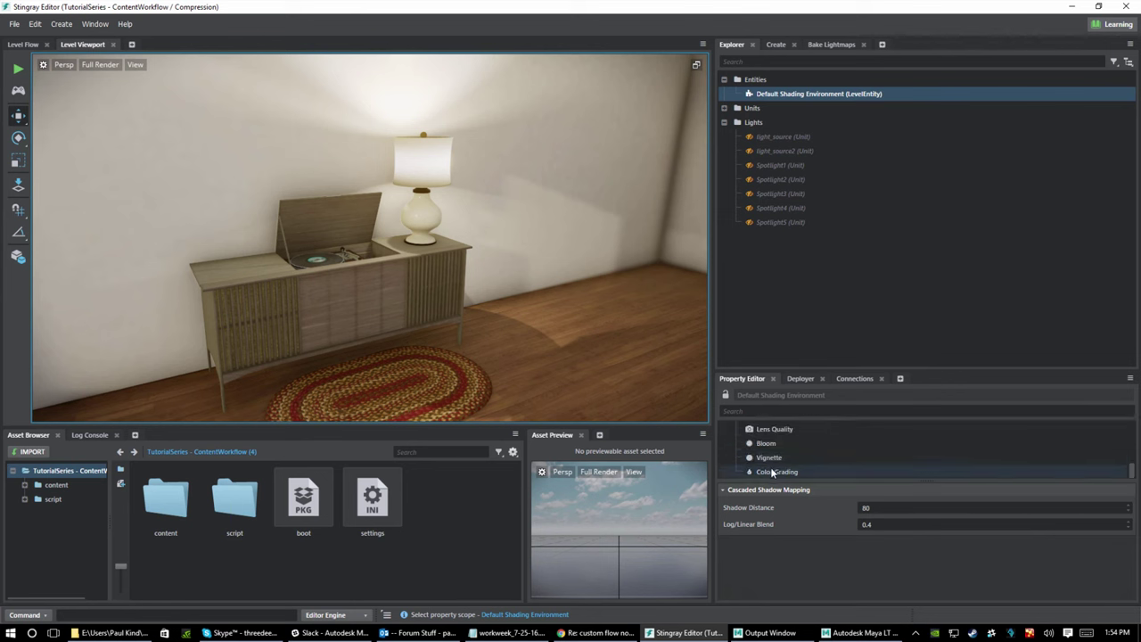
pyautogui.scroll(3, 772, 467)
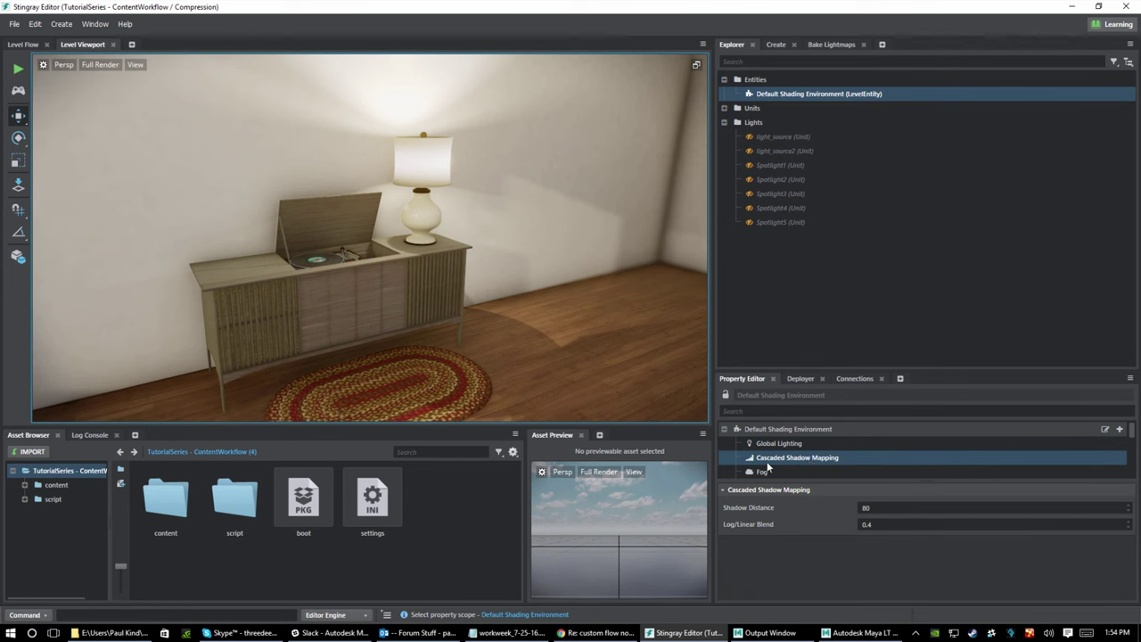
# Try sliding the record player cabinet both ways along the X axis, undoing each move
pyautogui.click(296, 345)
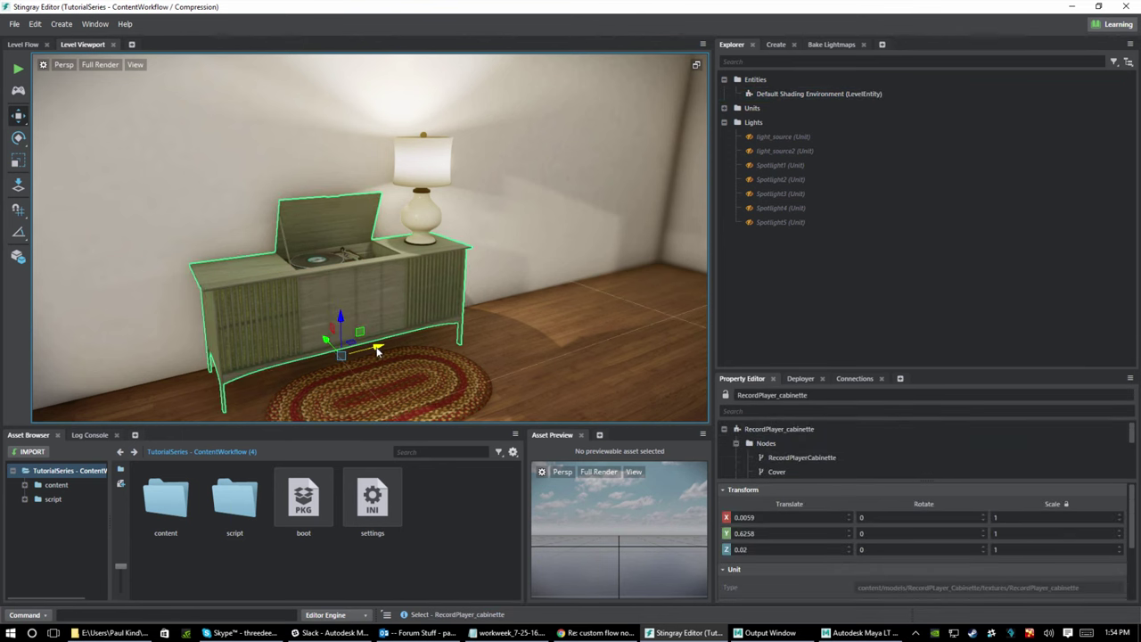
pyautogui.moveTo(378, 351); pyautogui.dragTo(552, 332)
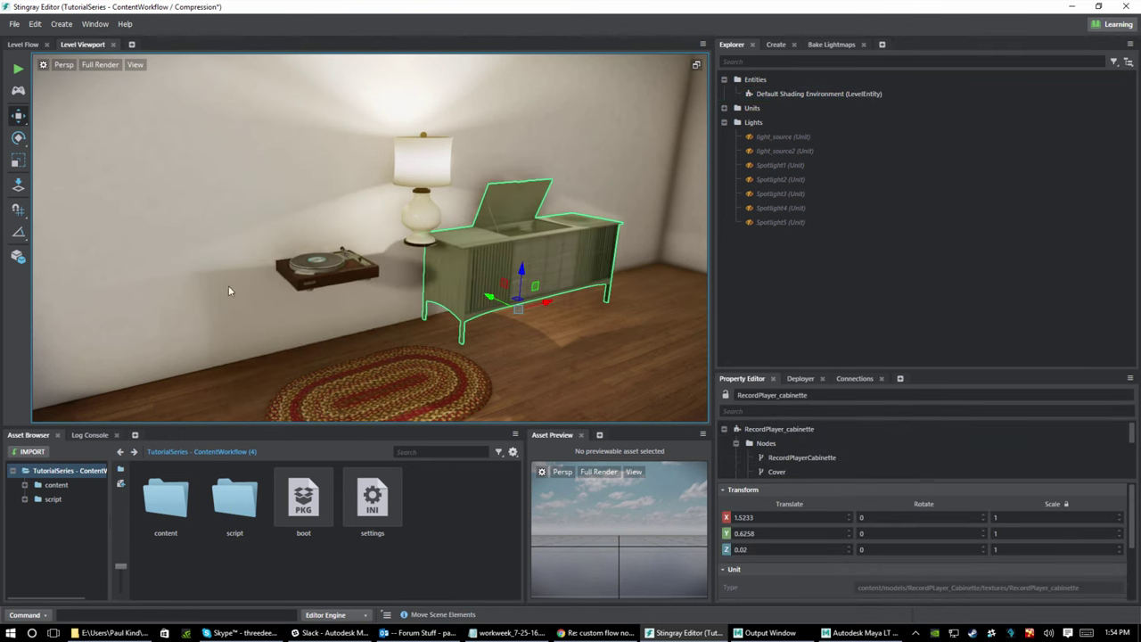
pyautogui.hotkey('ctrl', 'z')
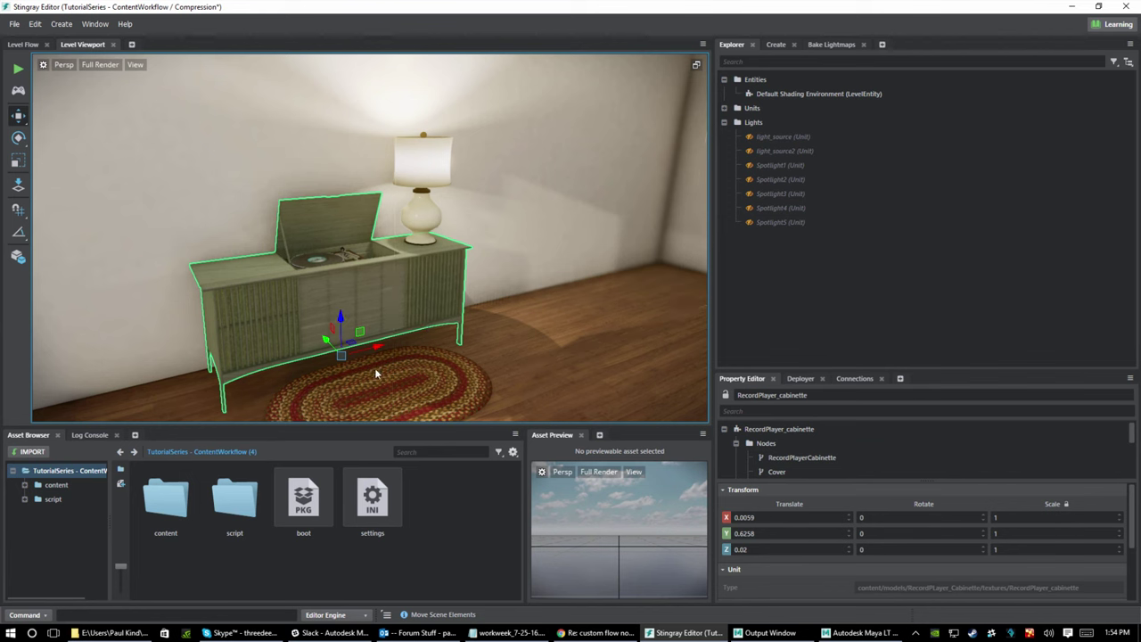
pyautogui.moveTo(377, 349); pyautogui.dragTo(329, 359)
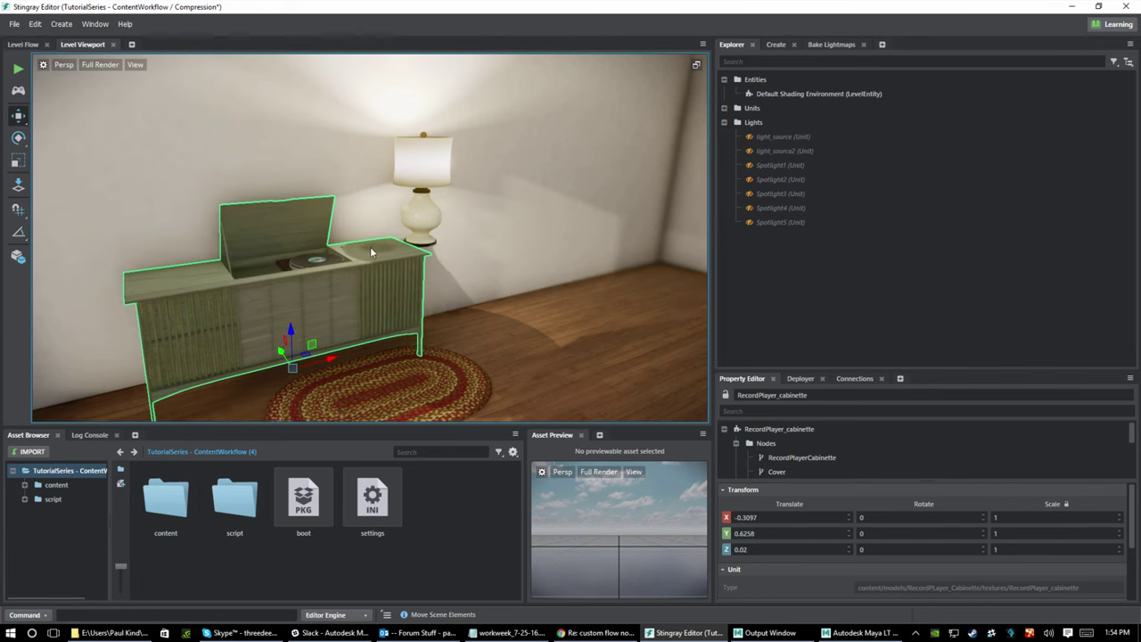
pyautogui.hotkey('ctrl', 'z')
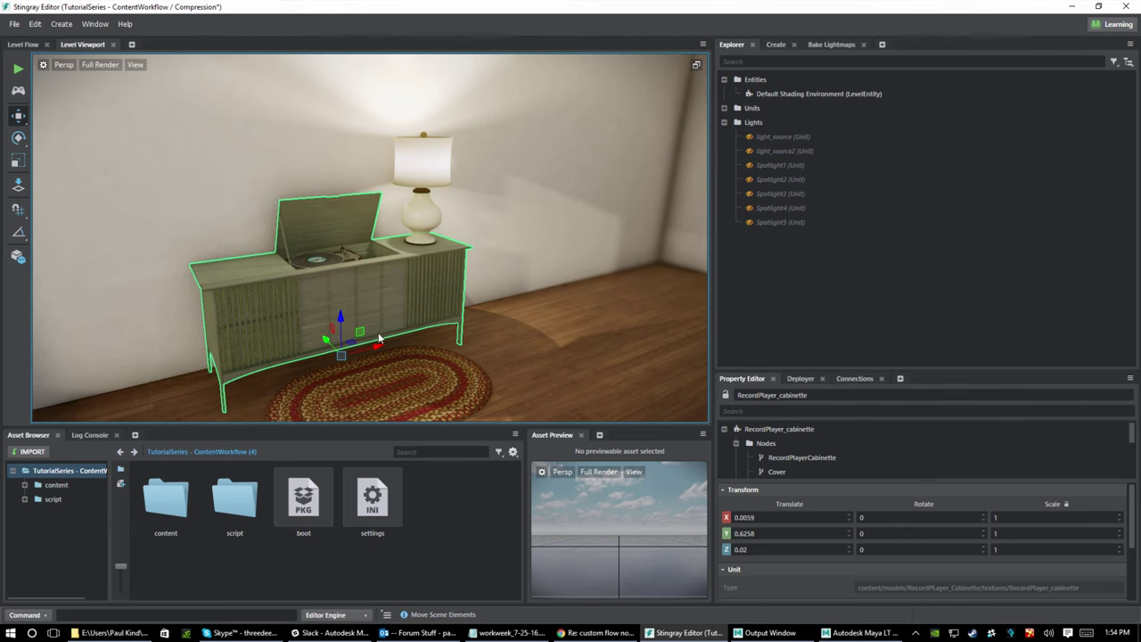
# Inspect the cabinet and its surroundings from several angles, and select the rug
pyautogui.keyDown('alt'); pyautogui.moveTo(338, 307); pyautogui.dragTo(483, 290); pyautogui.keyUp('alt')
pyautogui.keyDown('alt'); pyautogui.moveTo(482, 292); pyautogui.dragTo(473, 298, button='right'); pyautogui.keyUp('alt')
pyautogui.keyDown('alt'); pyautogui.moveTo(473, 300); pyautogui.dragTo(481, 347, button='middle'); pyautogui.keyUp('alt')
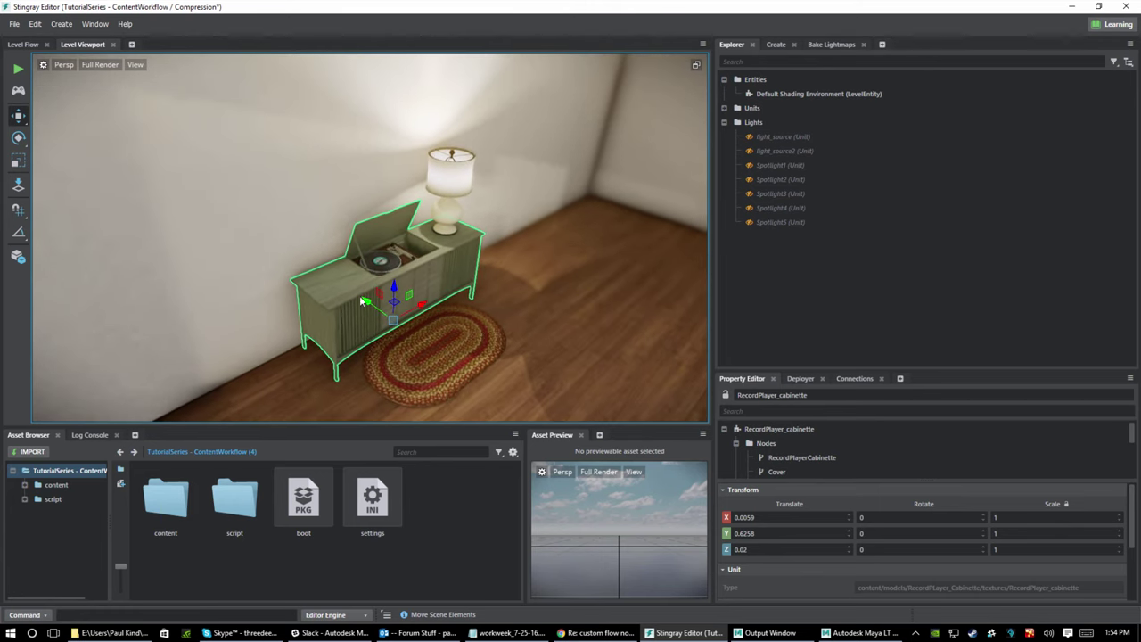
pyautogui.keyDown('alt'); pyautogui.moveTo(482, 347); pyautogui.dragTo(444, 304, button='right'); pyautogui.keyUp('alt')
pyautogui.keyDown('alt'); pyautogui.moveTo(444, 303); pyautogui.dragTo(475, 278); pyautogui.keyUp('alt')
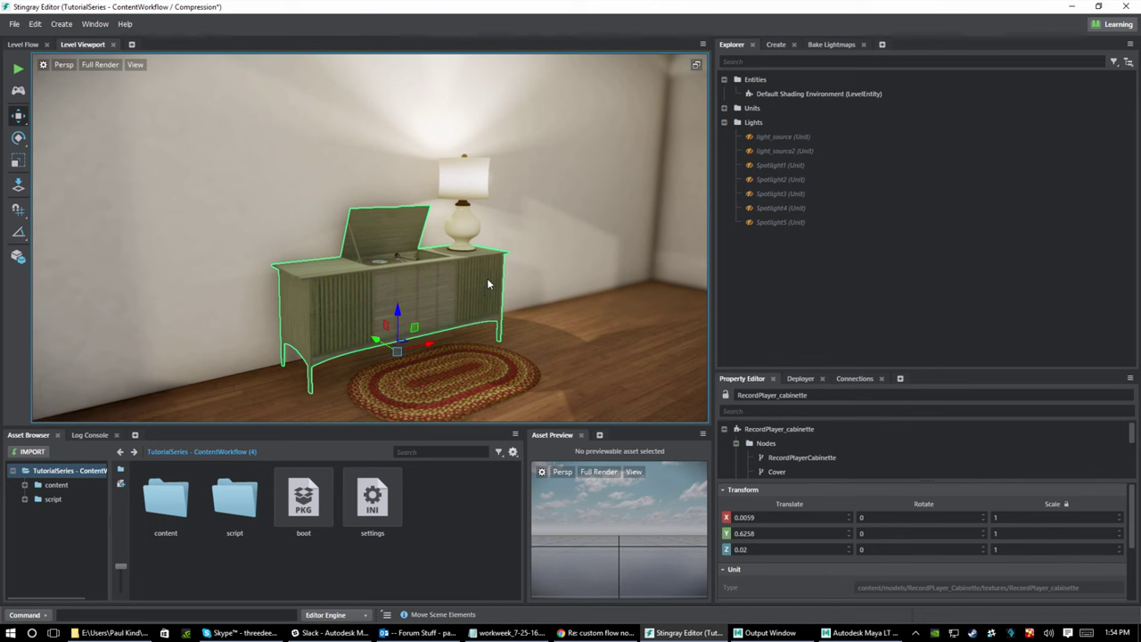
pyautogui.click(466, 372)
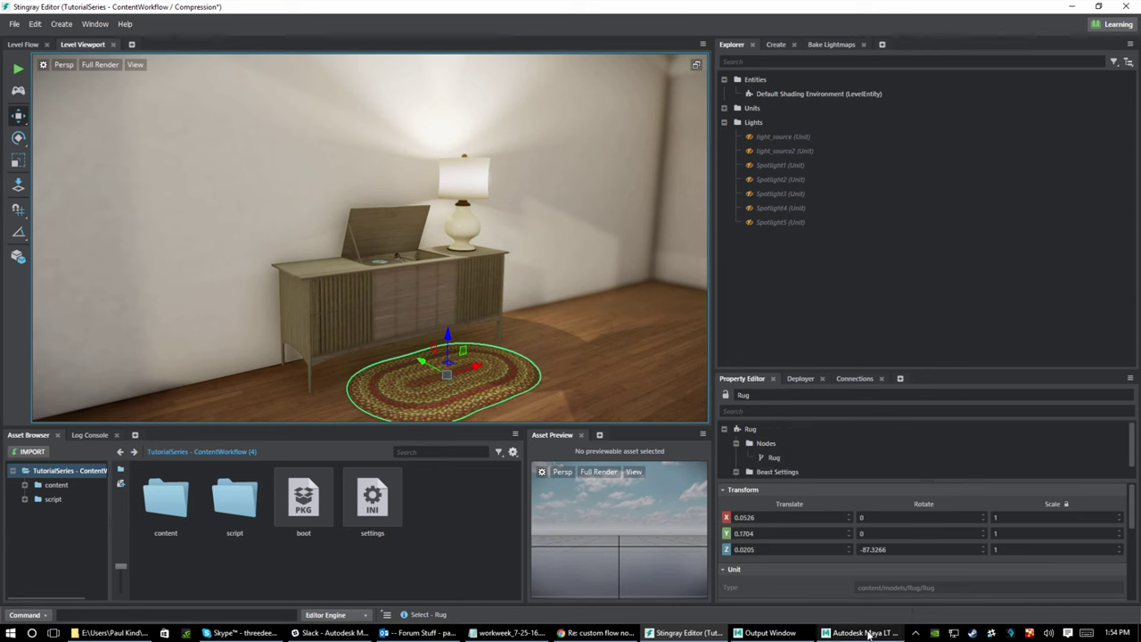
# Switch to Autodesk Maya LT and select the record player cabinet mesh
pyautogui.moveTo(870, 634)
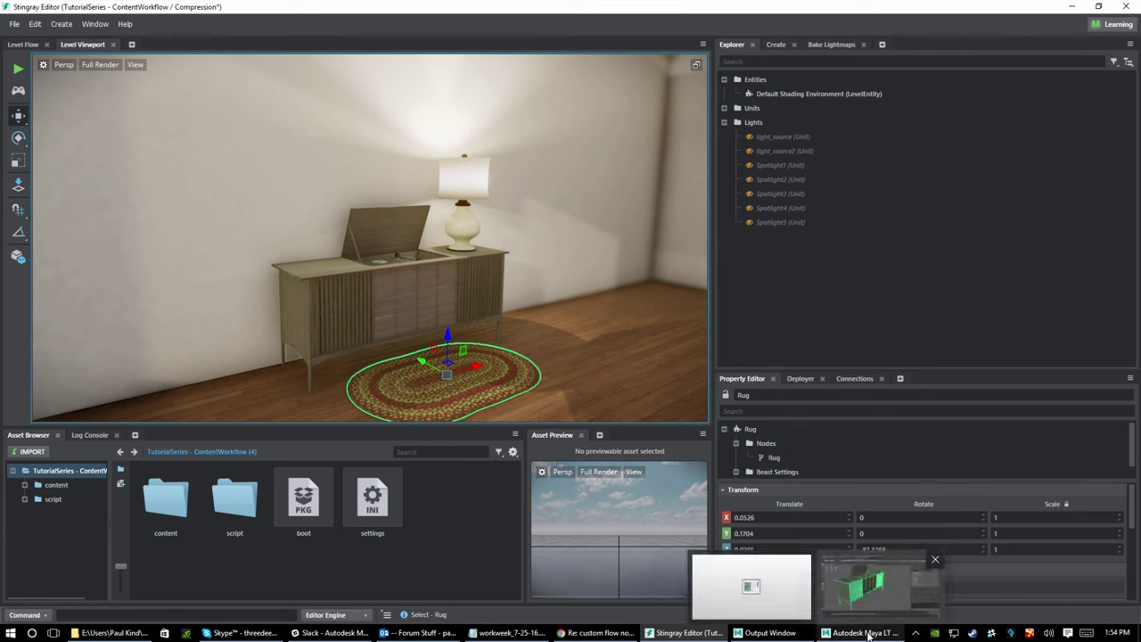
pyautogui.click(393, 296)
pyautogui.hotkey('alt', 'Tab')
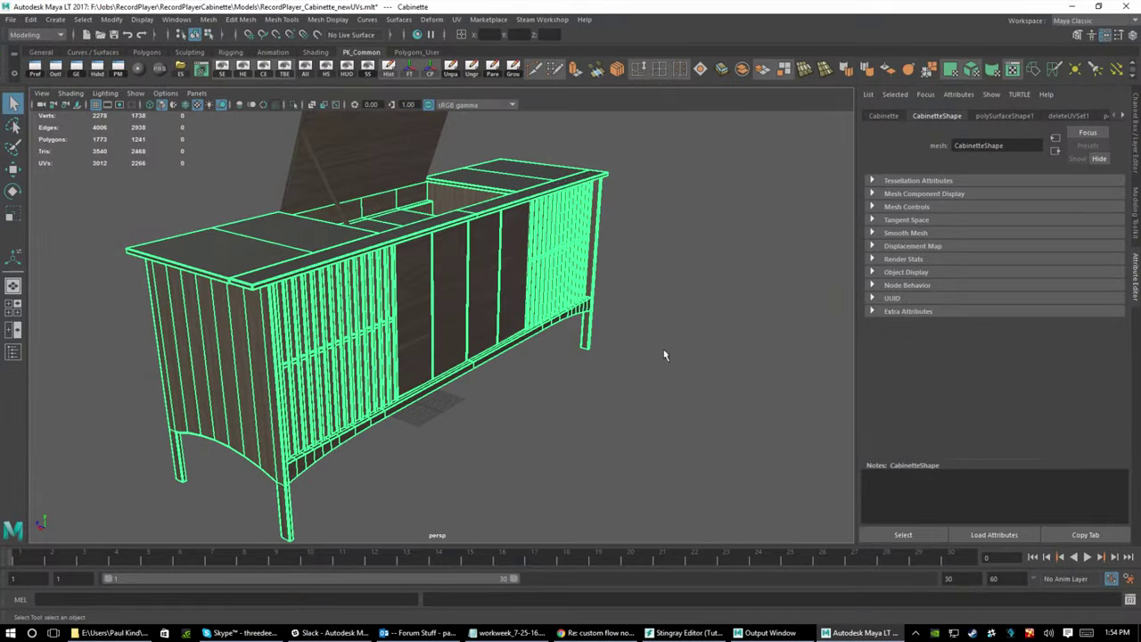
pyautogui.keyDown('alt'); pyautogui.moveTo(535, 321); pyautogui.dragTo(558, 389); pyautogui.keyUp('alt')
pyautogui.click(373, 434)
pyautogui.click(475, 325)
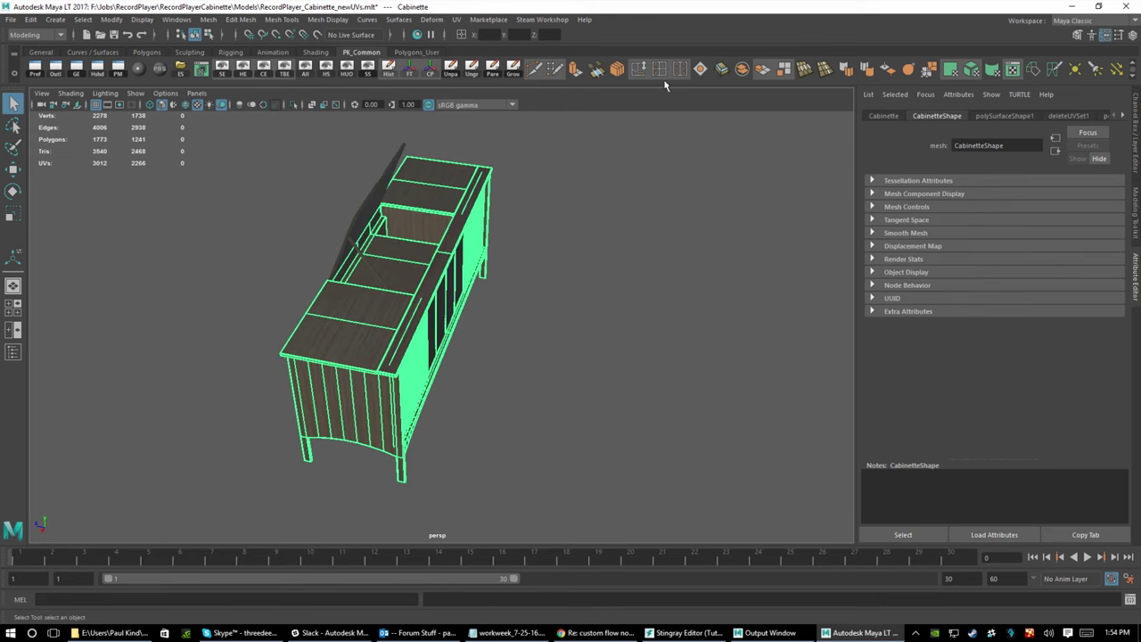
# Check the cabinet's UV layout and its list of UV sets in the UV Editor, and close the editor
pyautogui.click(1014, 69)
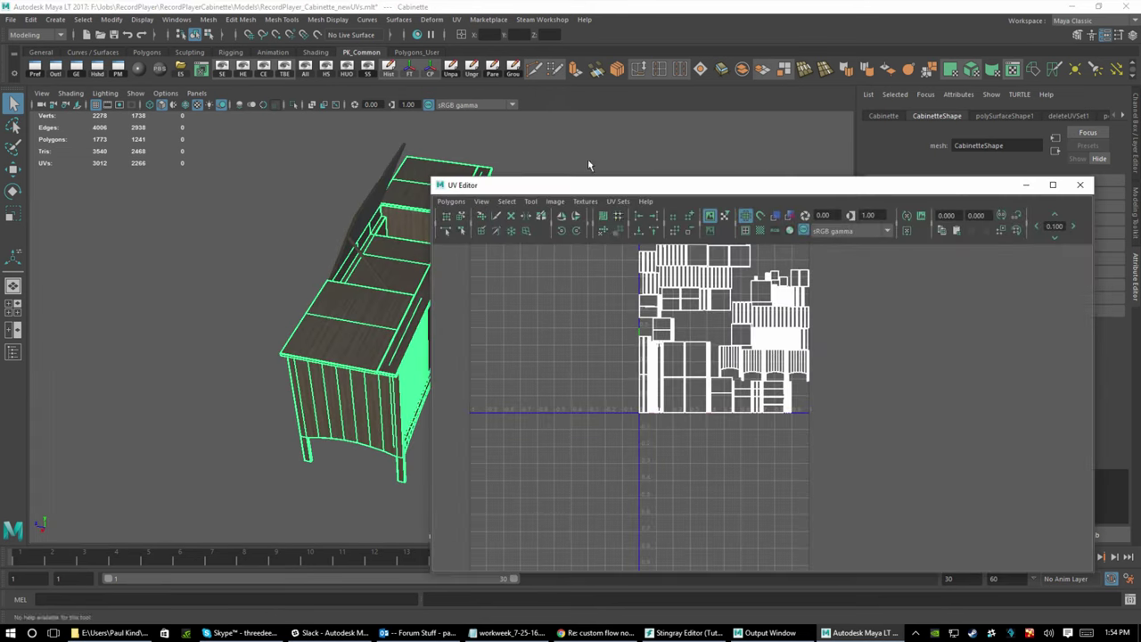
pyautogui.click(617, 202)
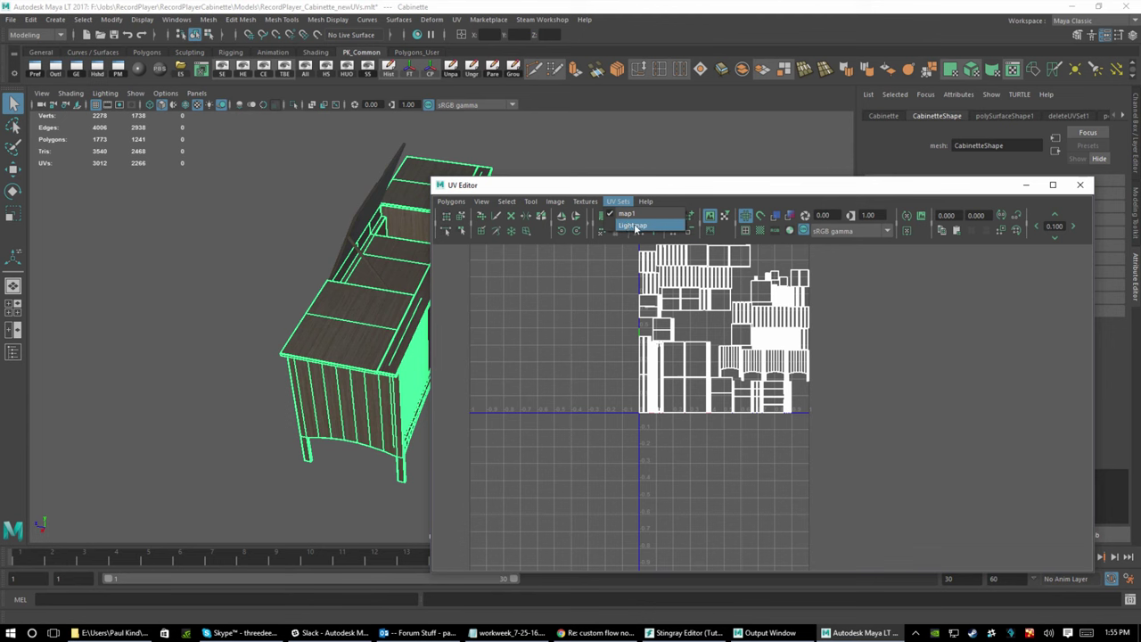
pyautogui.click(1082, 202)
pyautogui.click(1080, 185)
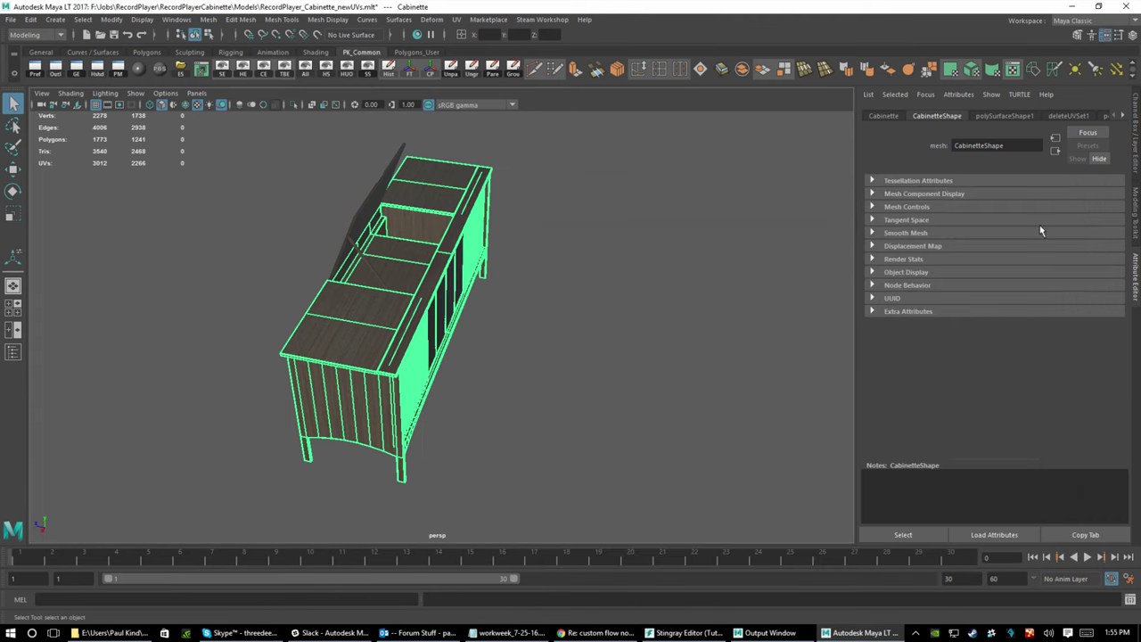
# Create a polygon cube beside the cabinet and select it as an object
pyautogui.click(553, 346)
pyautogui.keyDown('alt'); pyautogui.moveTo(568, 351); pyautogui.dragTo(616, 308); pyautogui.keyUp('alt')
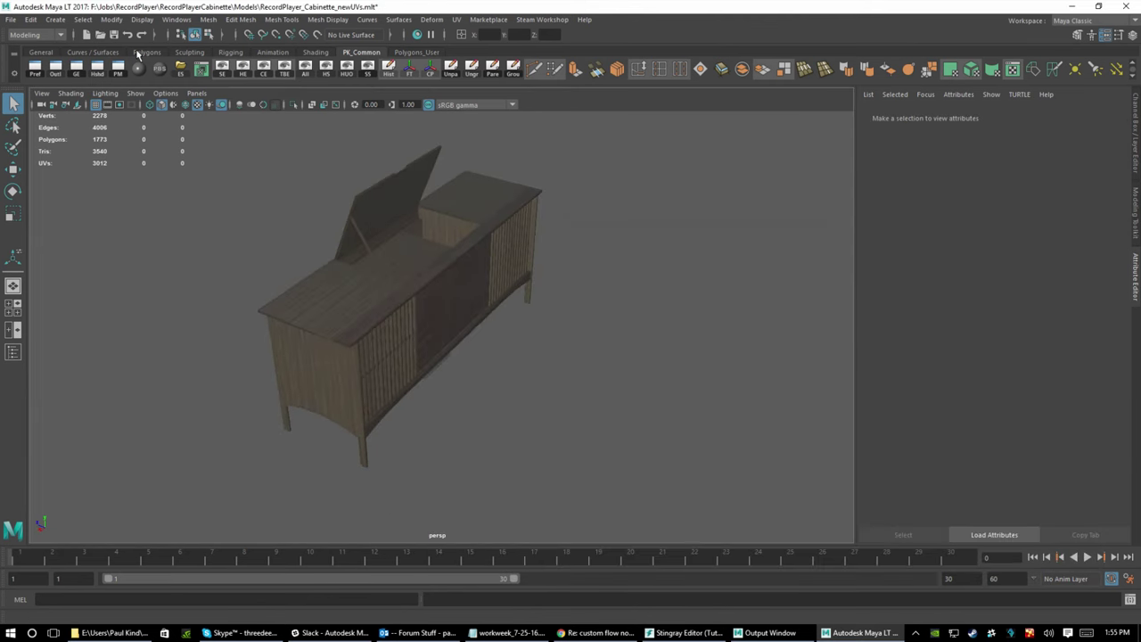
pyautogui.click(142, 53)
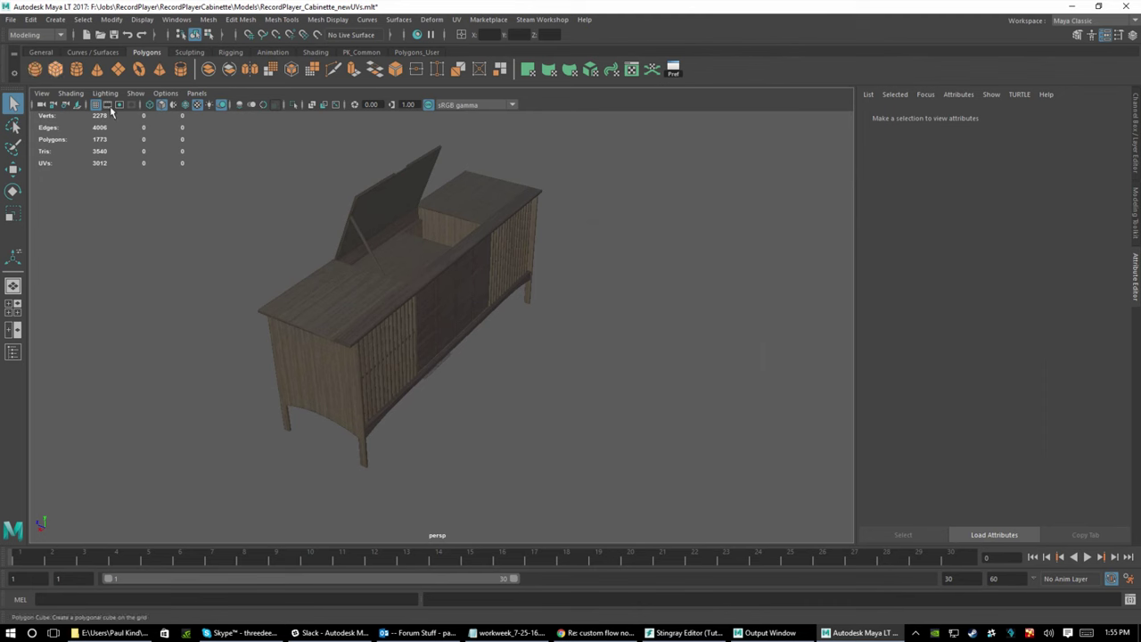
pyautogui.click(34, 69)
pyautogui.moveTo(619, 400); pyautogui.dragTo(732, 263)
pyautogui.moveTo(632, 300); pyautogui.dragTo(658, 284, button='right')
pyautogui.click(741, 394)
pyautogui.click(674, 332)
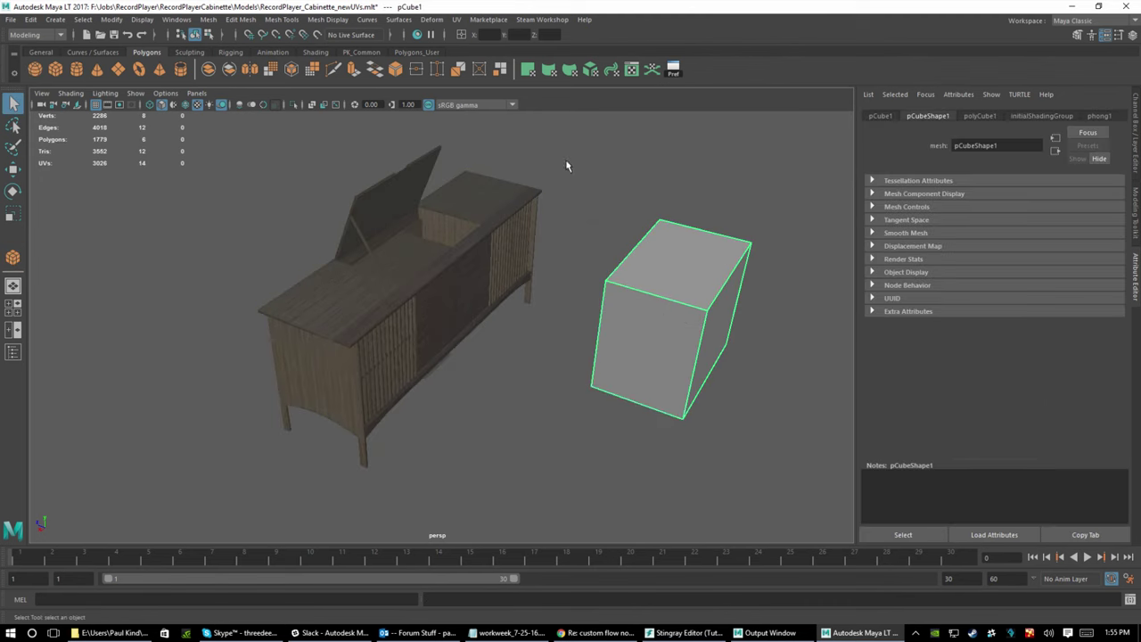
# Apply an automatic UV projection to the cube and reselect it as a whole object
pyautogui.click(591, 69)
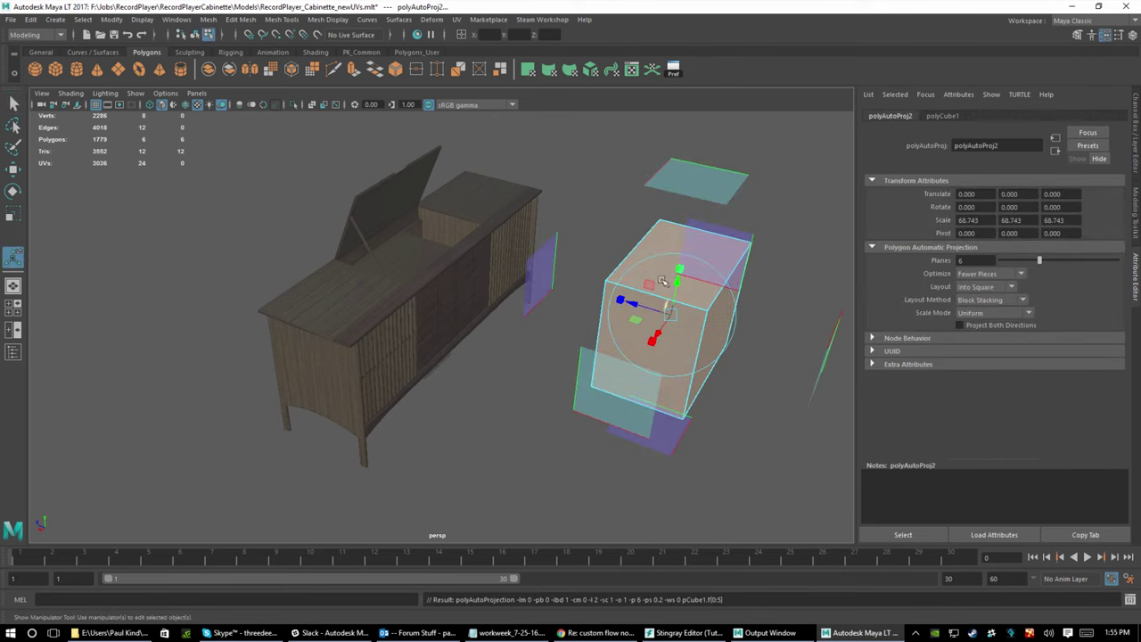
pyautogui.moveTo(652, 267); pyautogui.dragTo(704, 243, button='right')
pyautogui.press('q')
pyautogui.click(734, 550)
pyautogui.click(705, 358)
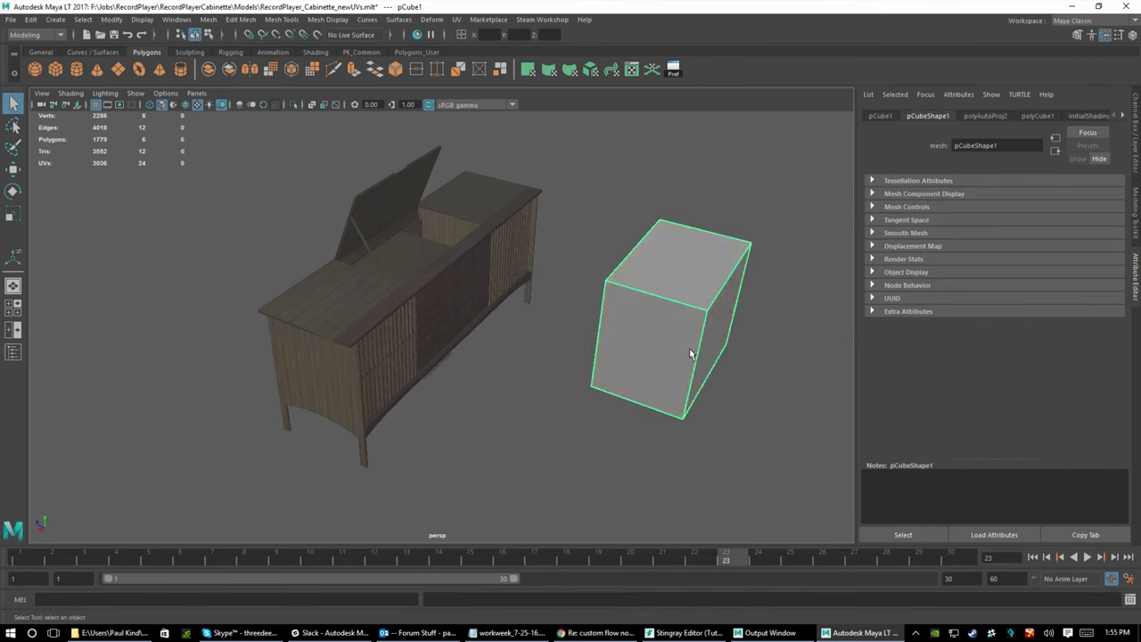
# Copy the cube's map1 UV set to a new UV set in the UV Set Editor
pyautogui.click(456, 19)
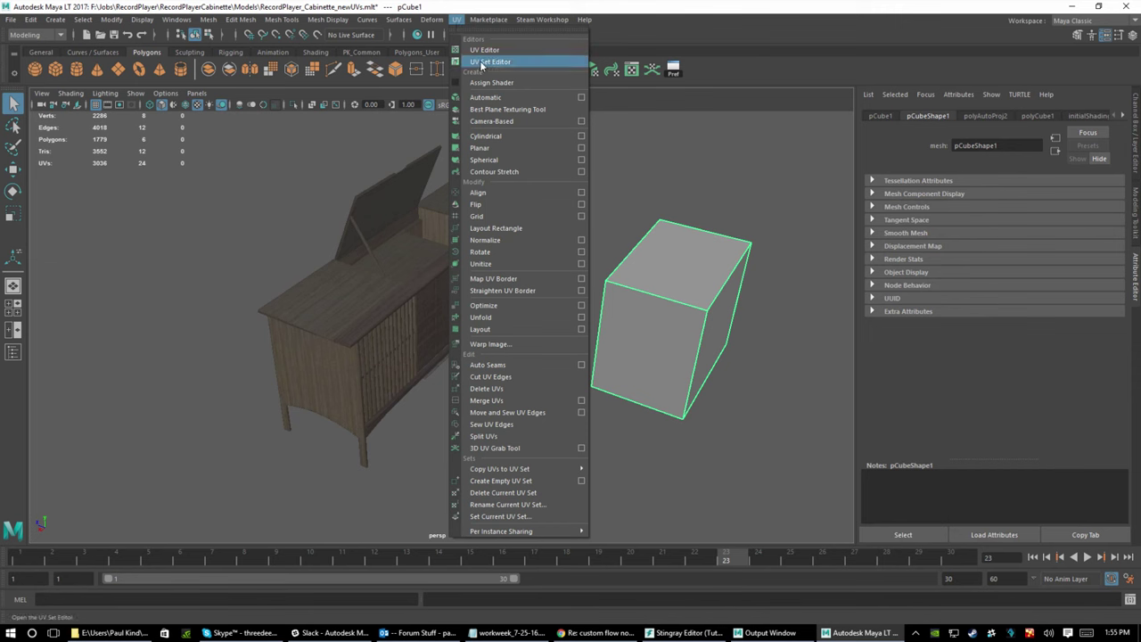
pyautogui.click(481, 62)
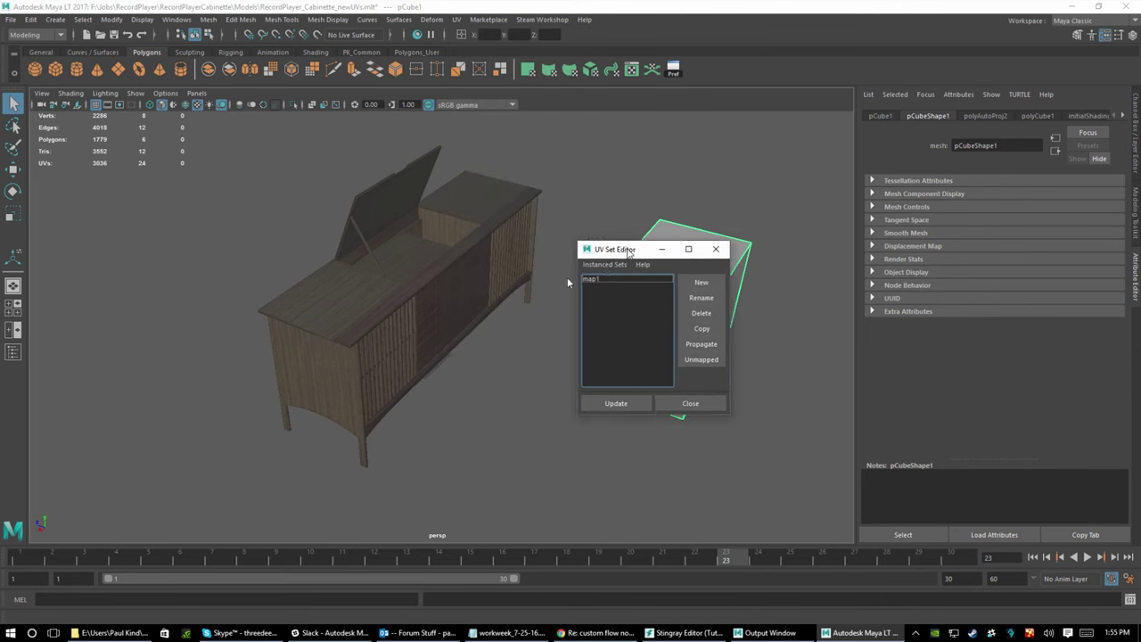
pyautogui.moveTo(628, 251); pyautogui.dragTo(391, 245)
pyautogui.click(356, 273)
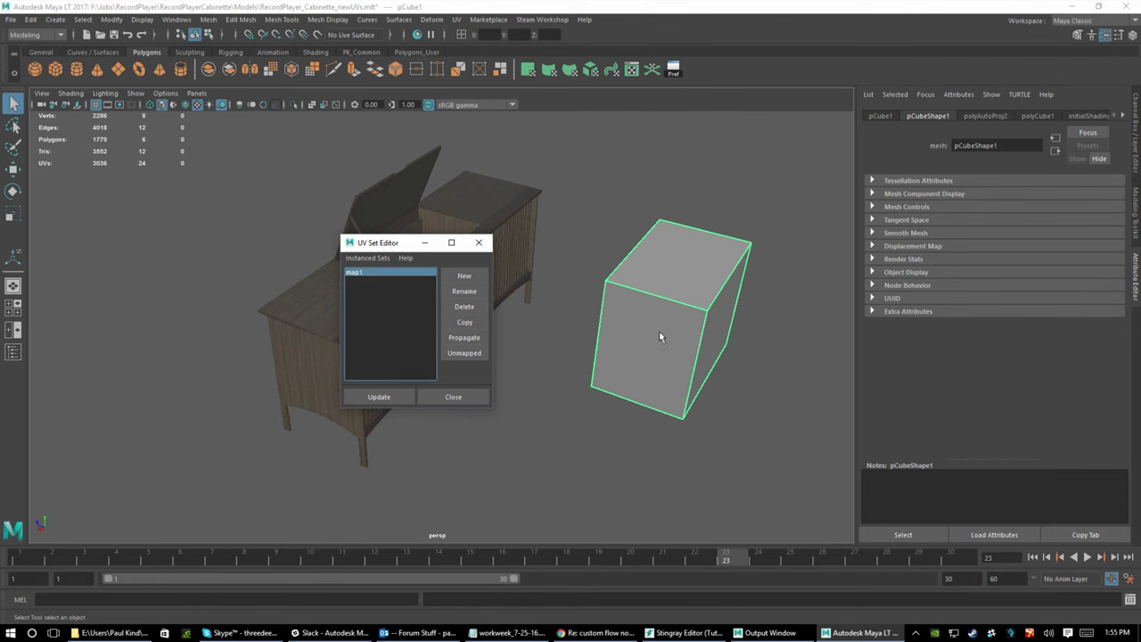
pyautogui.moveTo(667, 287); pyautogui.dragTo(754, 259, button='right')
pyautogui.click(754, 405)
pyautogui.click(684, 296)
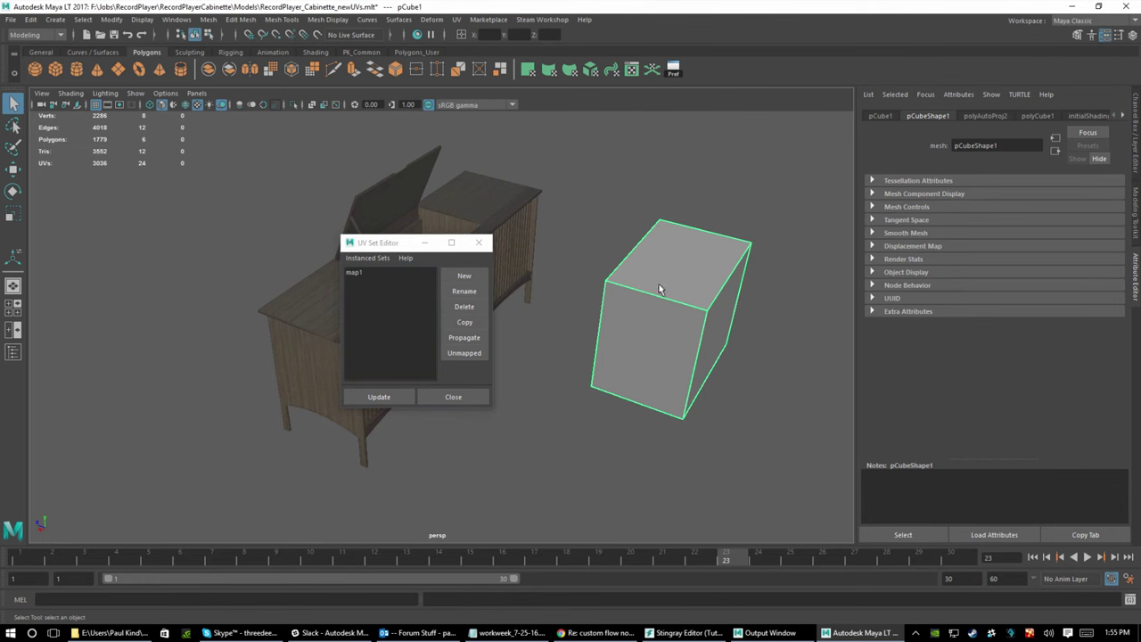
pyautogui.click(356, 273)
pyautogui.click(464, 323)
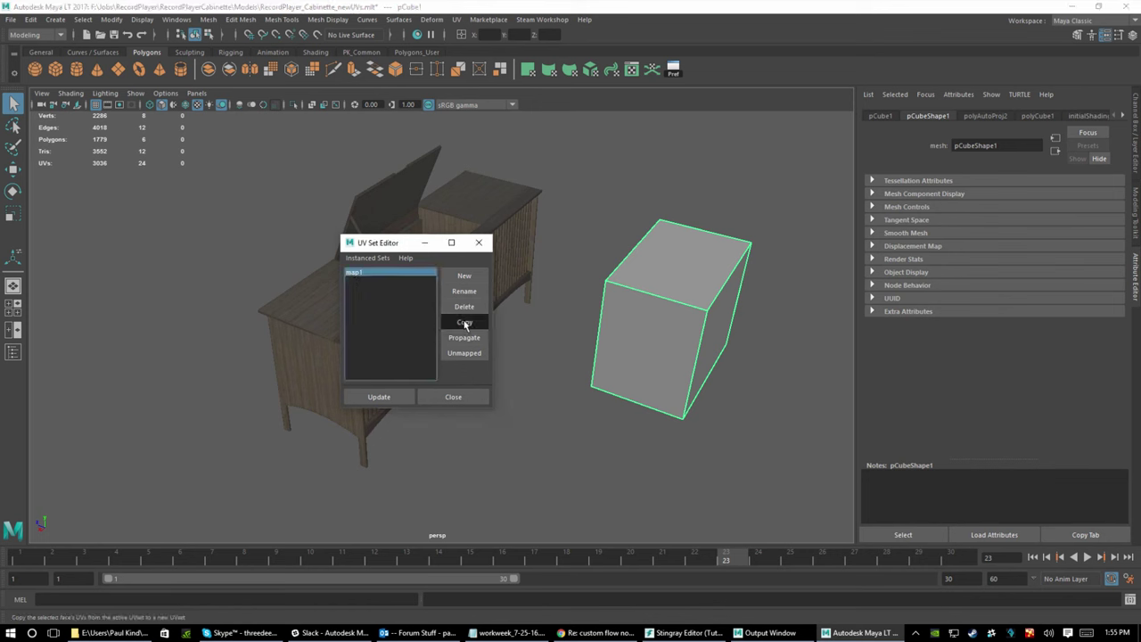
# Rename the copied UV set to Lightmap and close the UV Set Editor
pyautogui.click(359, 281)
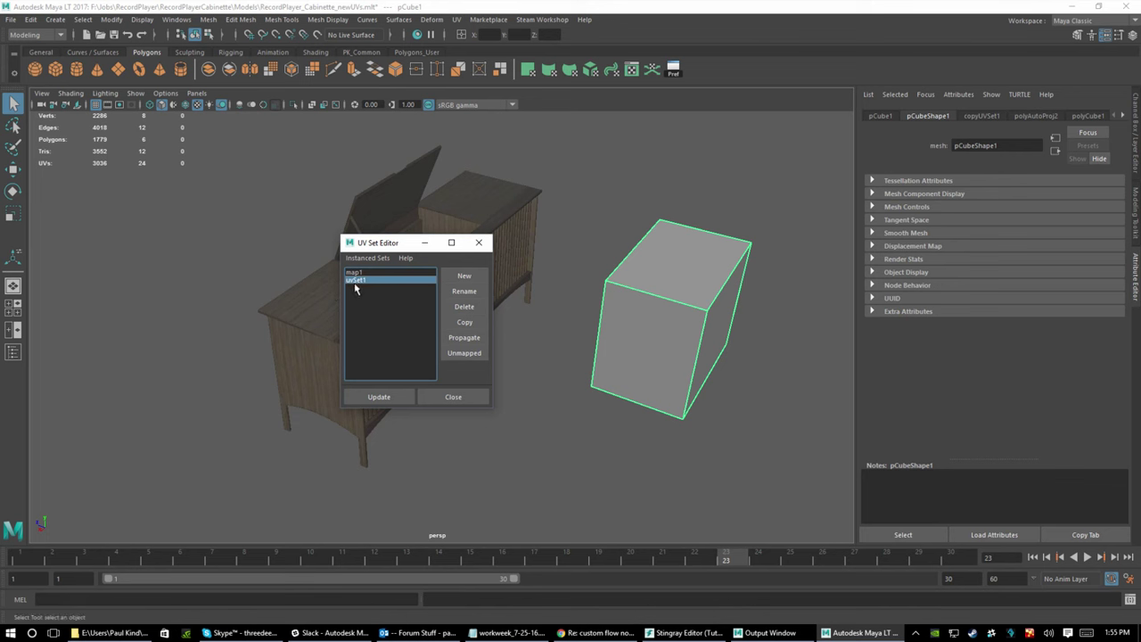
pyautogui.doubleClick(357, 280)
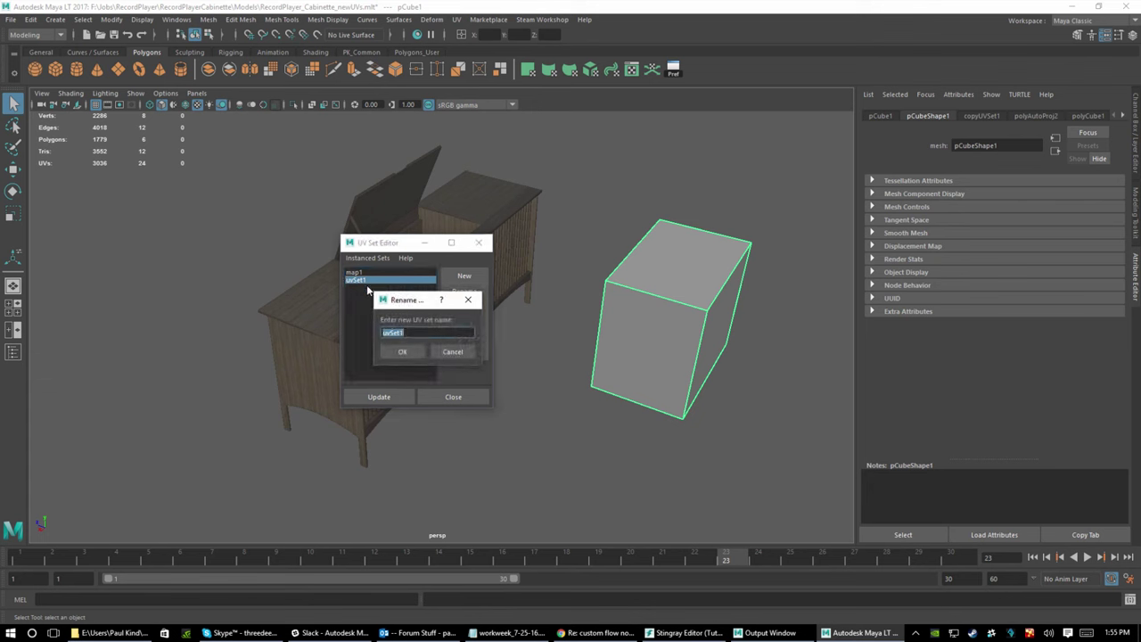
pyautogui.write('U')
pyautogui.press('Return')
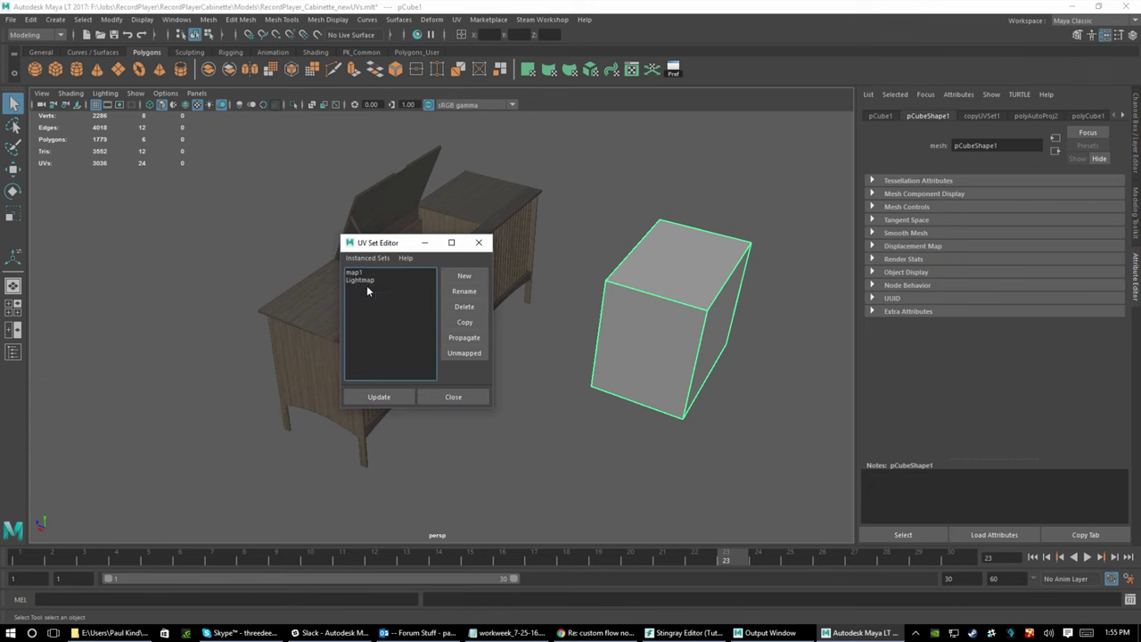
pyautogui.click(453, 397)
# Open the UV Editor for the cube and select all of its faces in the UV layout
pyautogui.click(632, 68)
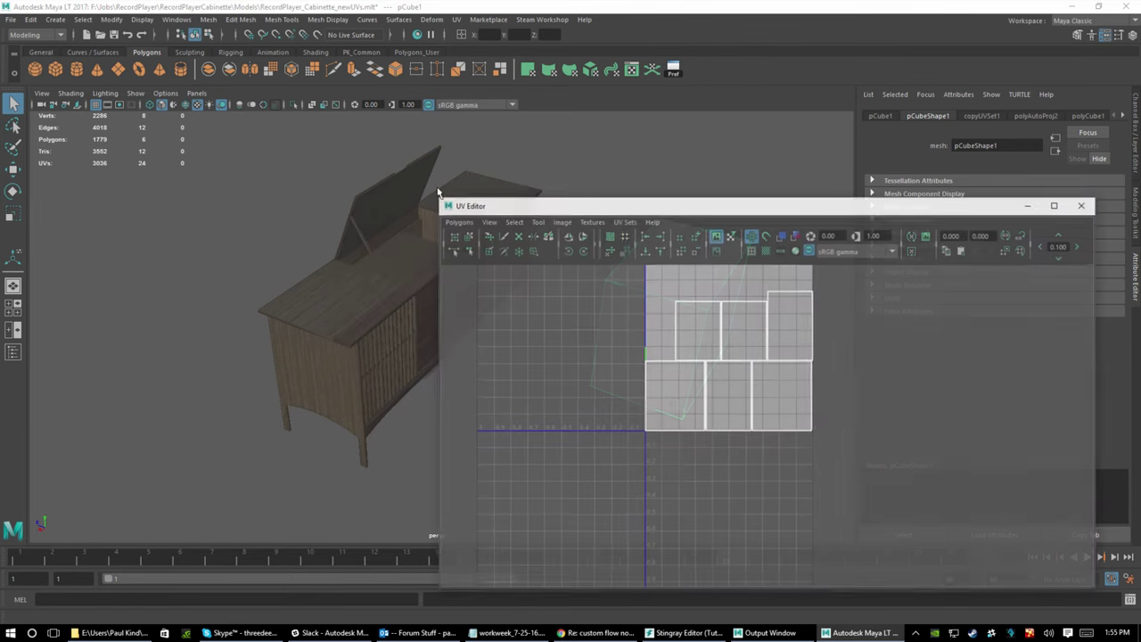
pyautogui.scroll(-2, 789, 379)
pyautogui.moveTo(668, 337); pyautogui.dragTo(646, 294, button='right')
pyautogui.moveTo(645, 294); pyautogui.dragTo(944, 508)
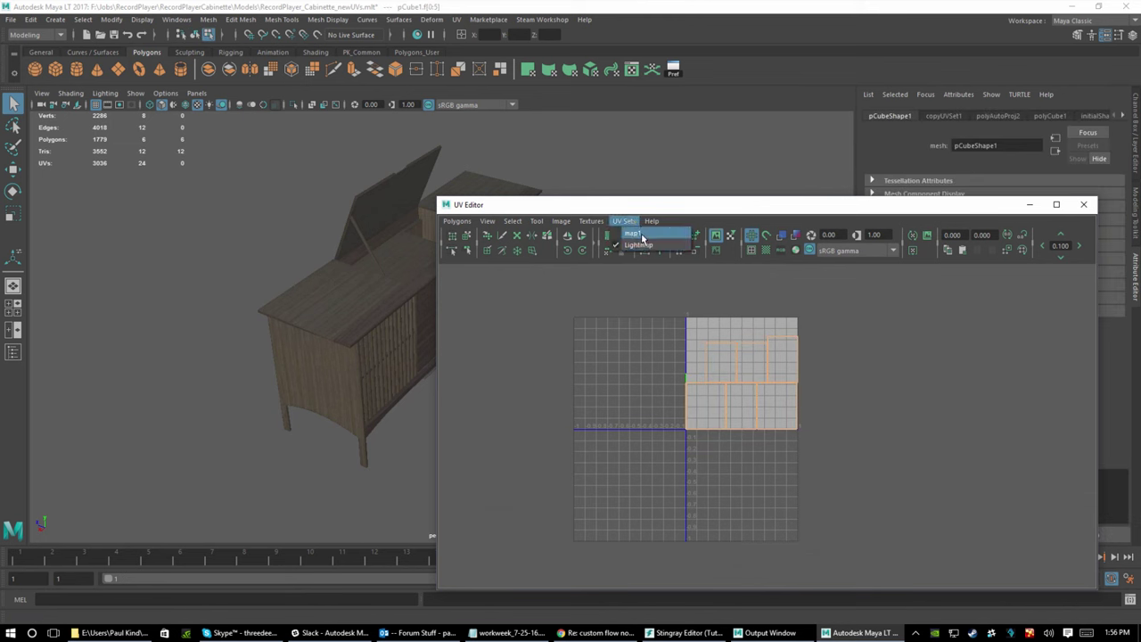
# Move one of the cube's upper UV shells up and to the left in map1, and switch to the Lightmap UV set
pyautogui.click(724, 367)
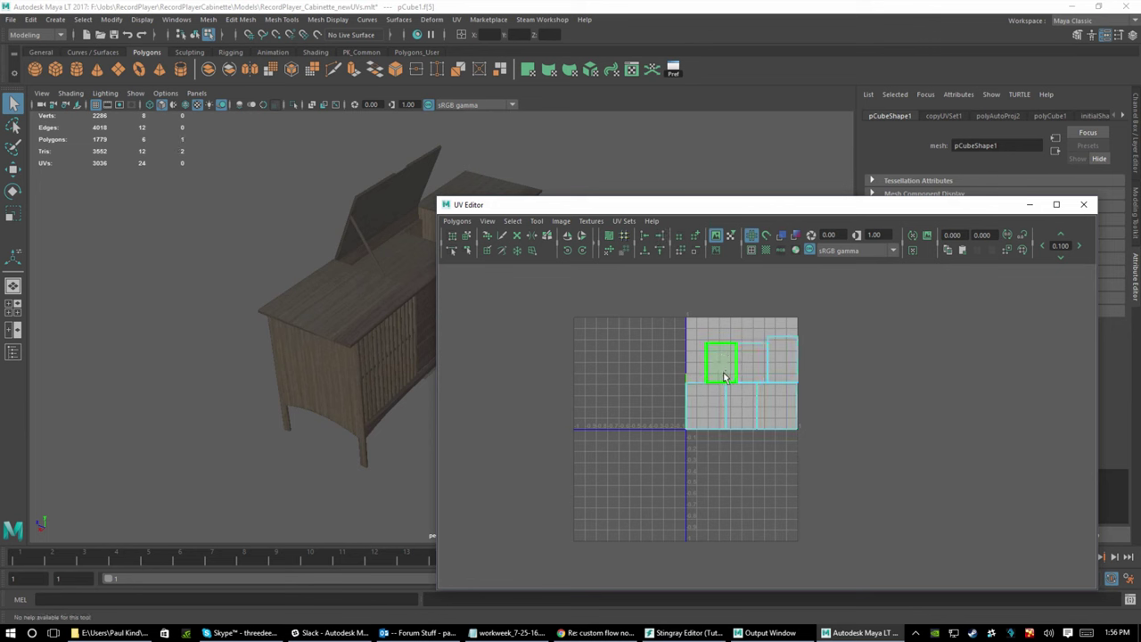
pyautogui.press('w')
pyautogui.moveTo(694, 345); pyautogui.dragTo(708, 342)
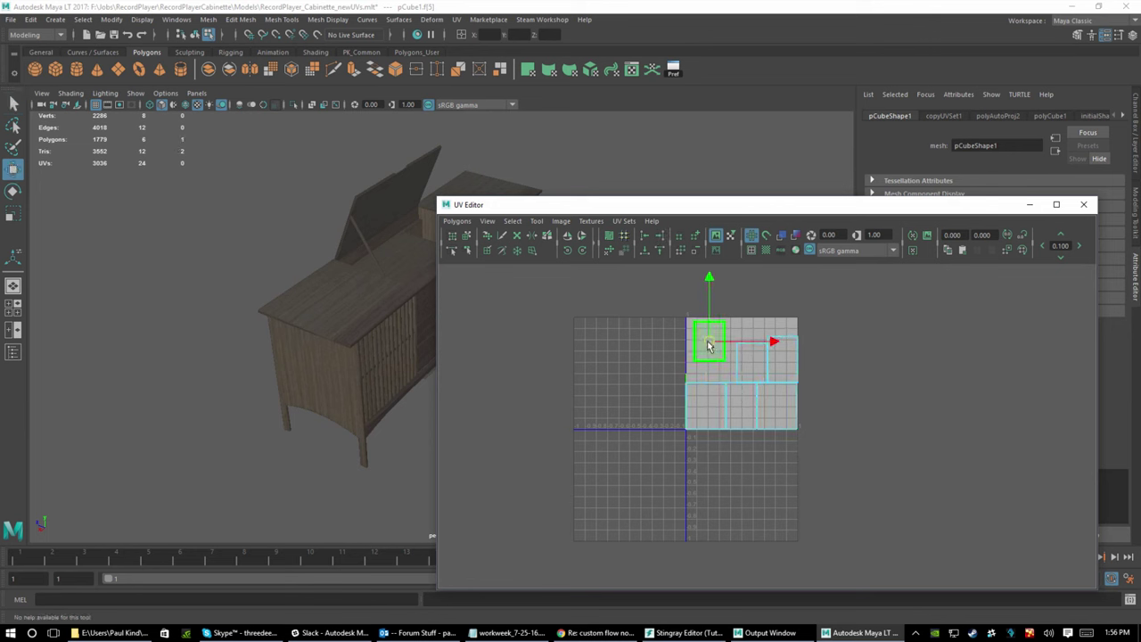
pyautogui.click(630, 222)
pyautogui.click(640, 245)
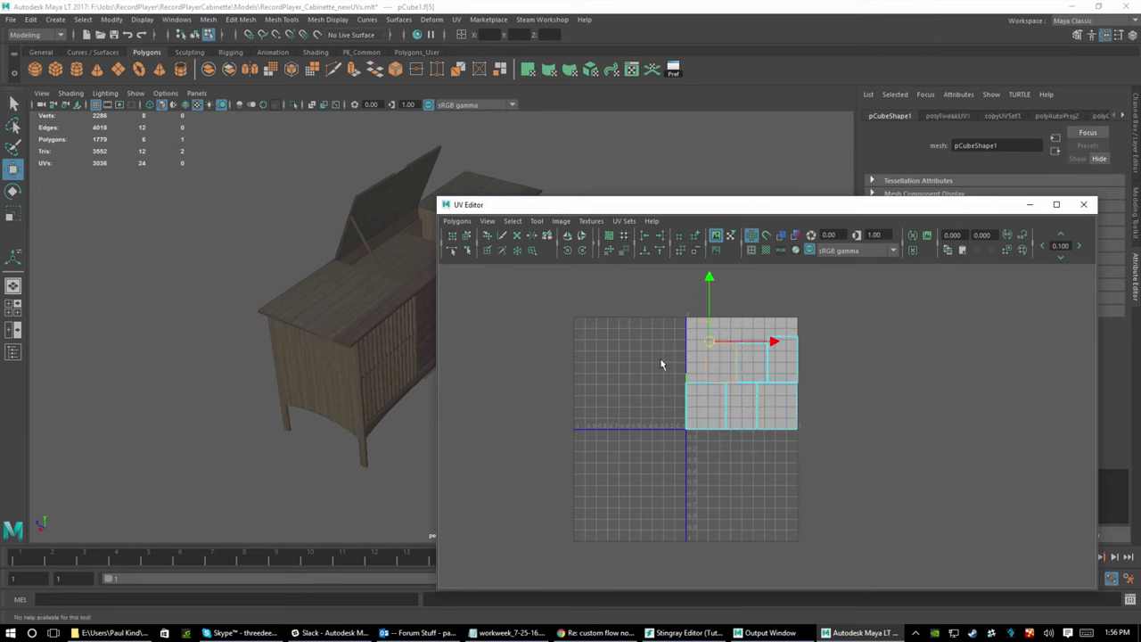
# Compare the cube's map1 and Lightmap UV layouts by switching between the two UV sets, and deselect the shell
pyautogui.click(624, 220)
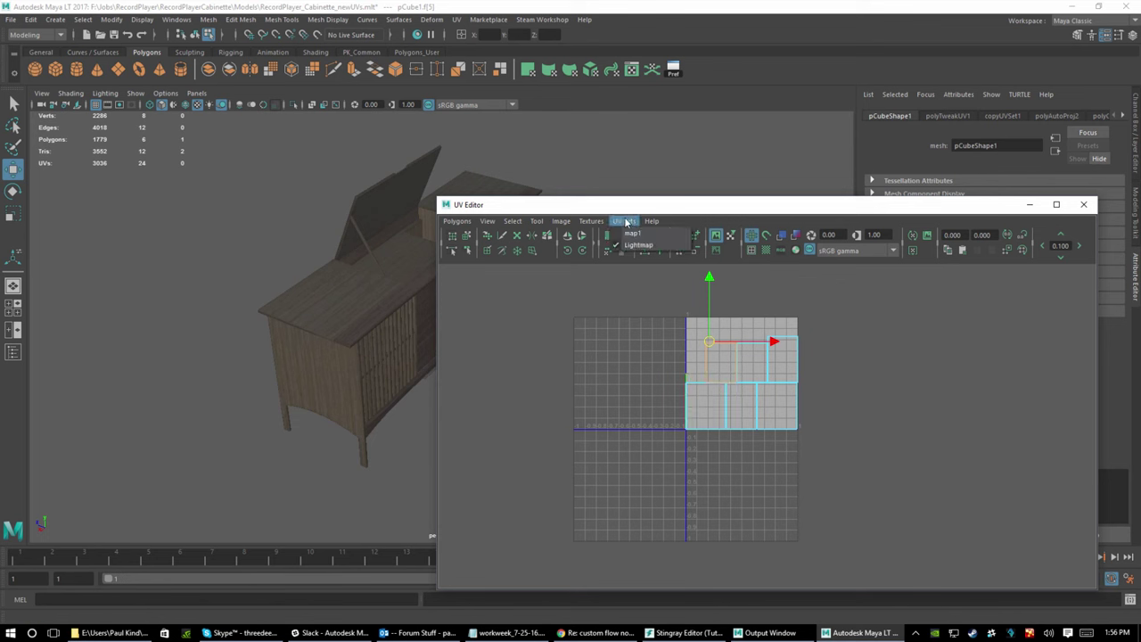
pyautogui.click(638, 236)
pyautogui.click(630, 221)
pyautogui.click(636, 246)
pyautogui.click(630, 222)
pyautogui.click(637, 245)
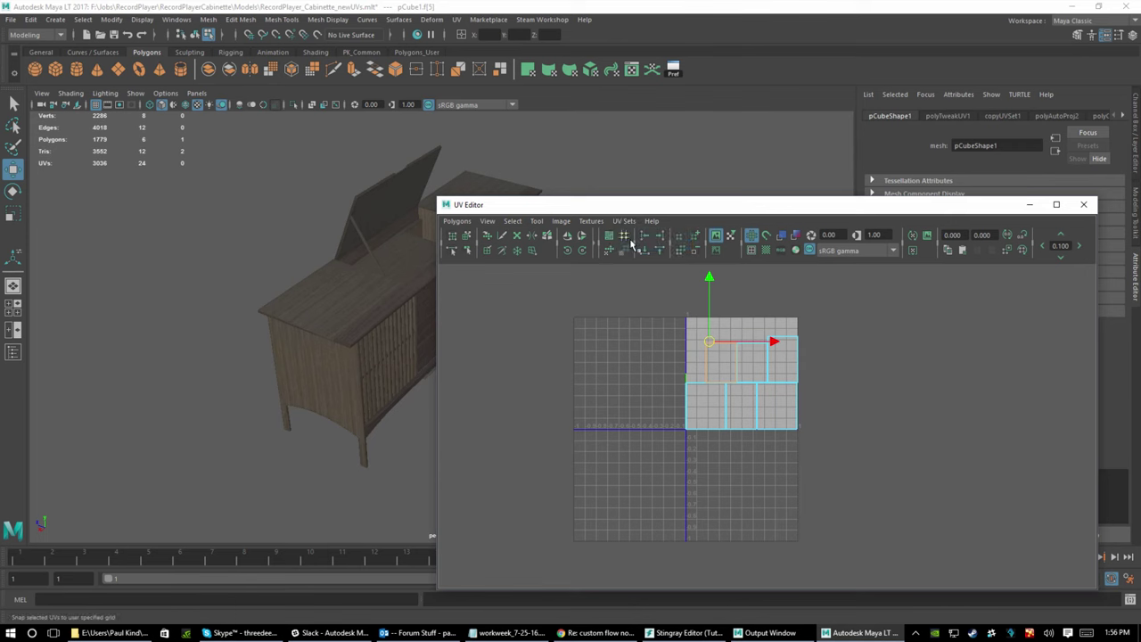
pyautogui.click(630, 222)
pyautogui.click(633, 234)
pyautogui.click(603, 365)
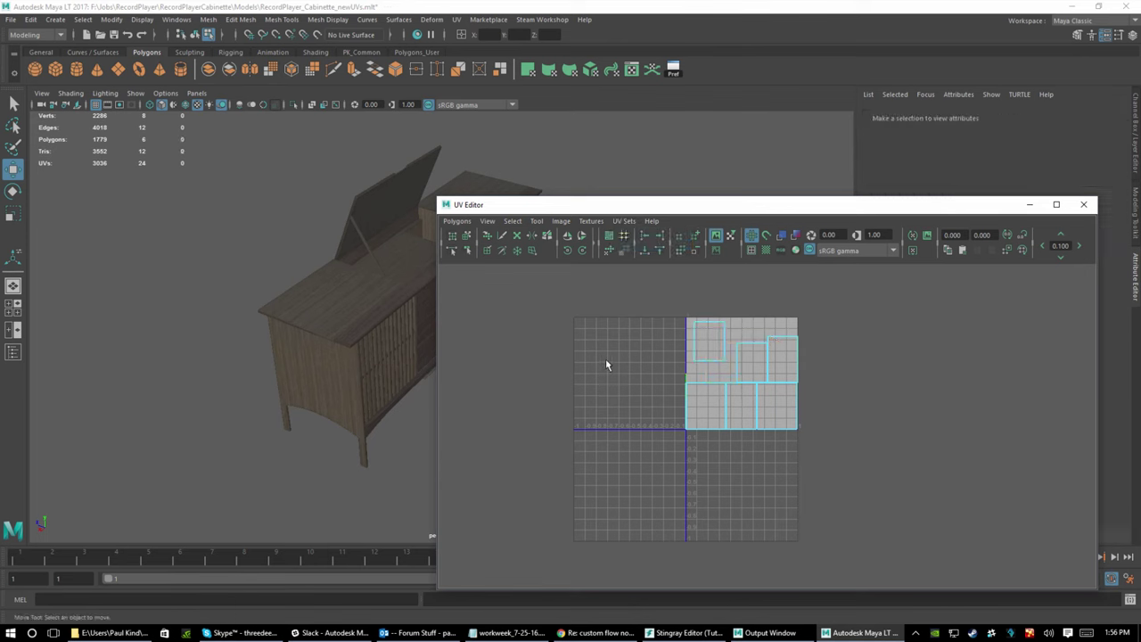
# Display the cube's Lightmap UV set and move the UV Editor aside so the cube is visible in the viewport
pyautogui.scroll(5, 757, 400)
pyautogui.keyDown('alt'); pyautogui.moveTo(627, 312); pyautogui.dragTo(648, 410, button='middle'); pyautogui.keyUp('alt')
pyautogui.click(624, 221)
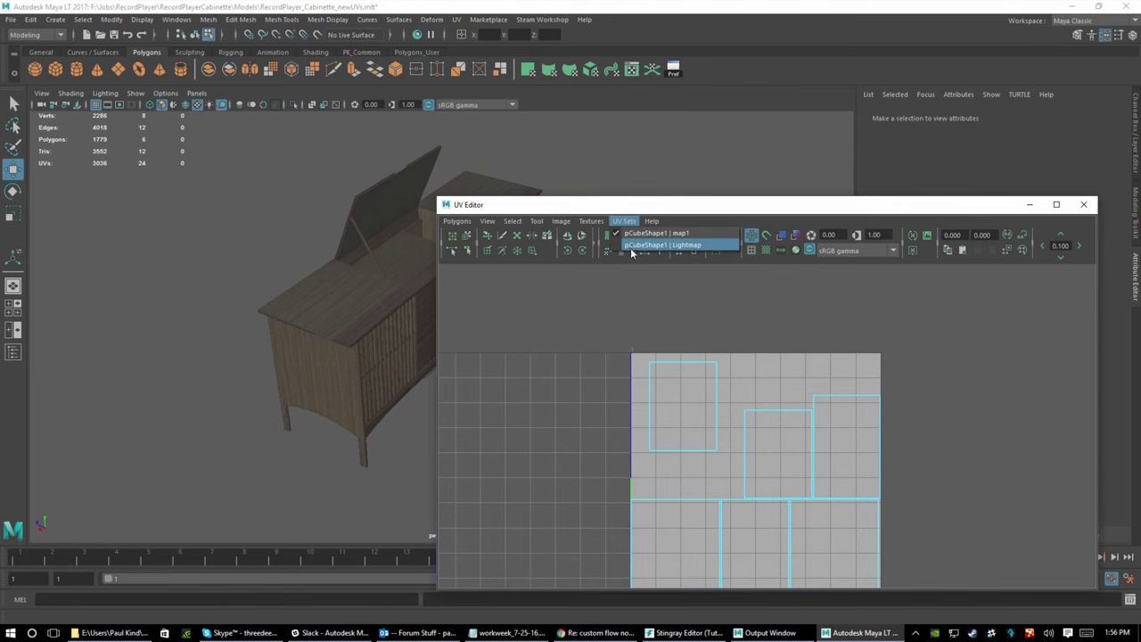
pyautogui.click(633, 248)
pyautogui.moveTo(593, 207); pyautogui.dragTo(894, 104)
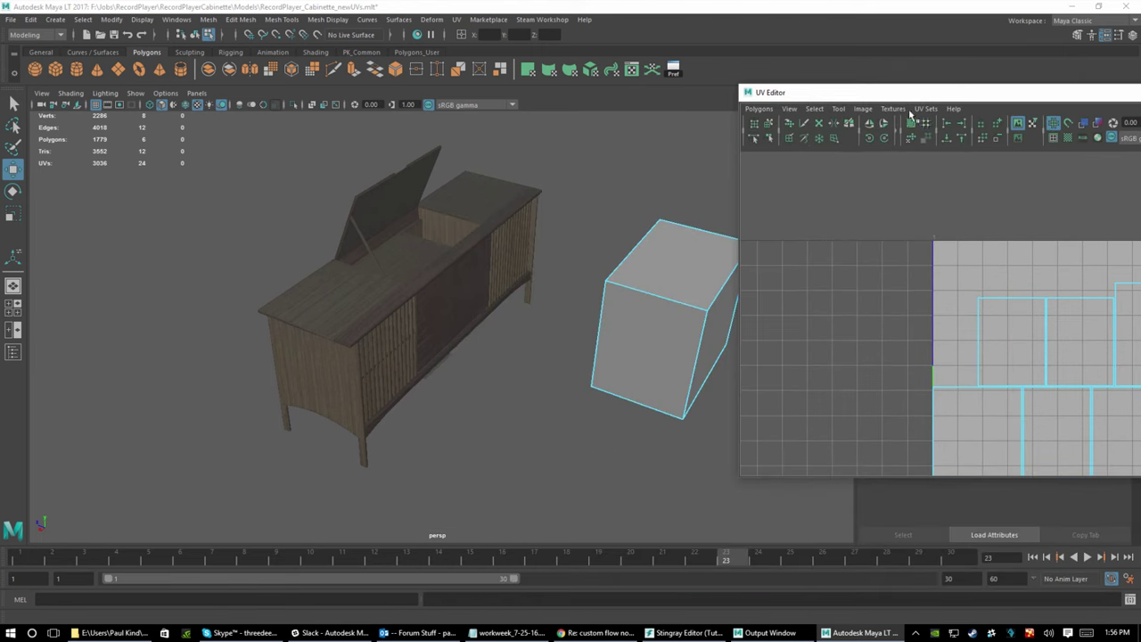
pyautogui.keyDown('alt'); pyautogui.moveTo(663, 326); pyautogui.dragTo(721, 441); pyautogui.keyUp('alt')
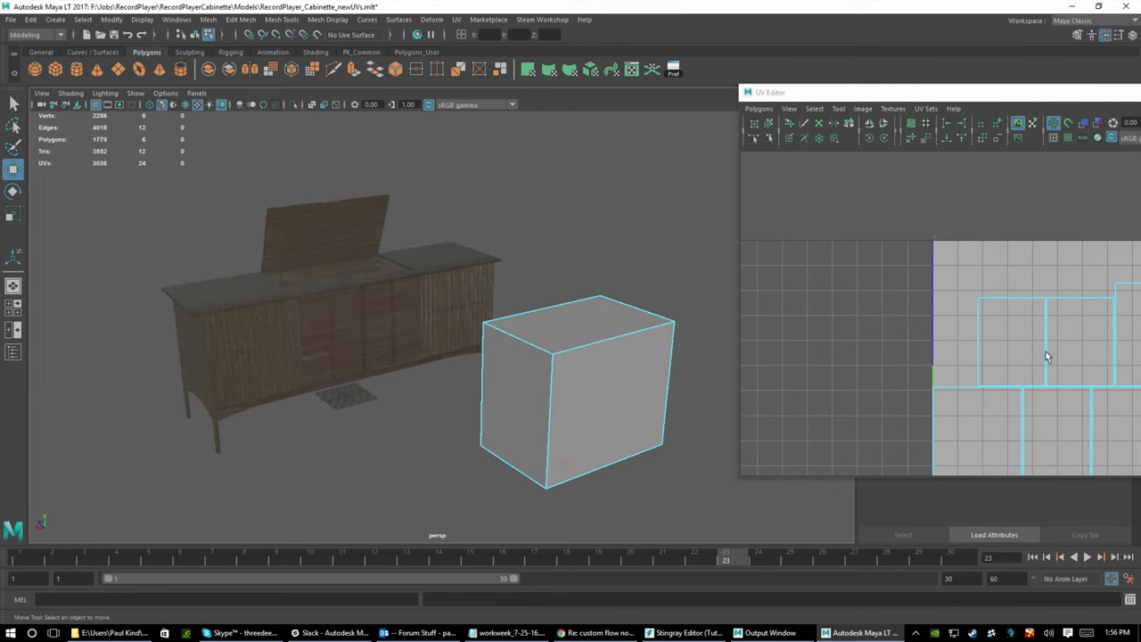
pyautogui.press('f')
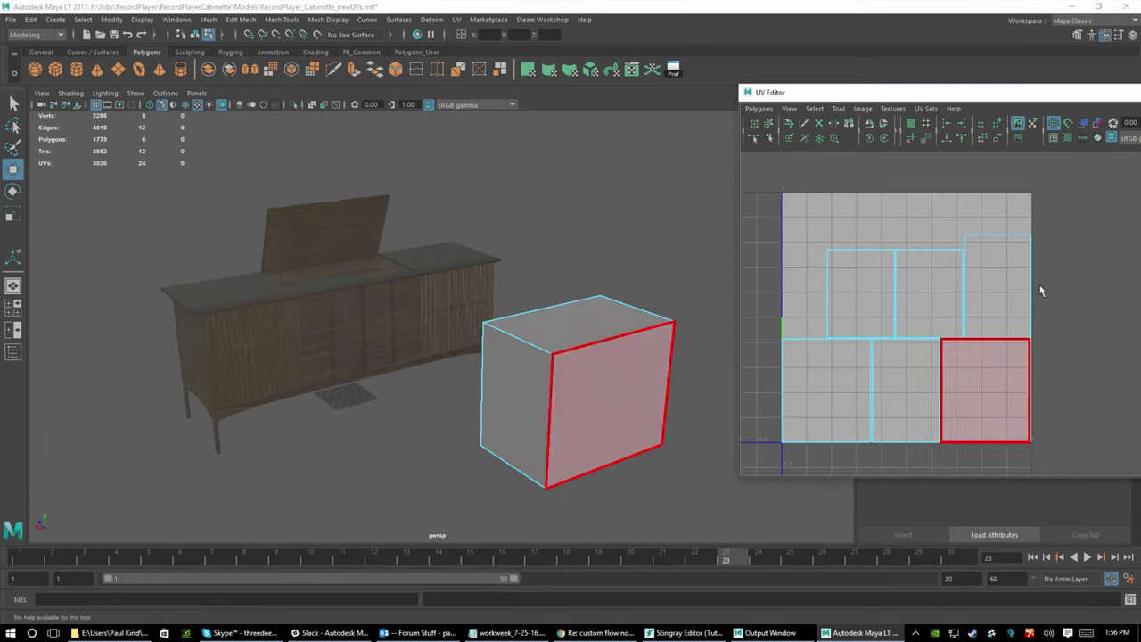
# Select the cube's two visible side faces in the viewport
pyautogui.click(913, 126)
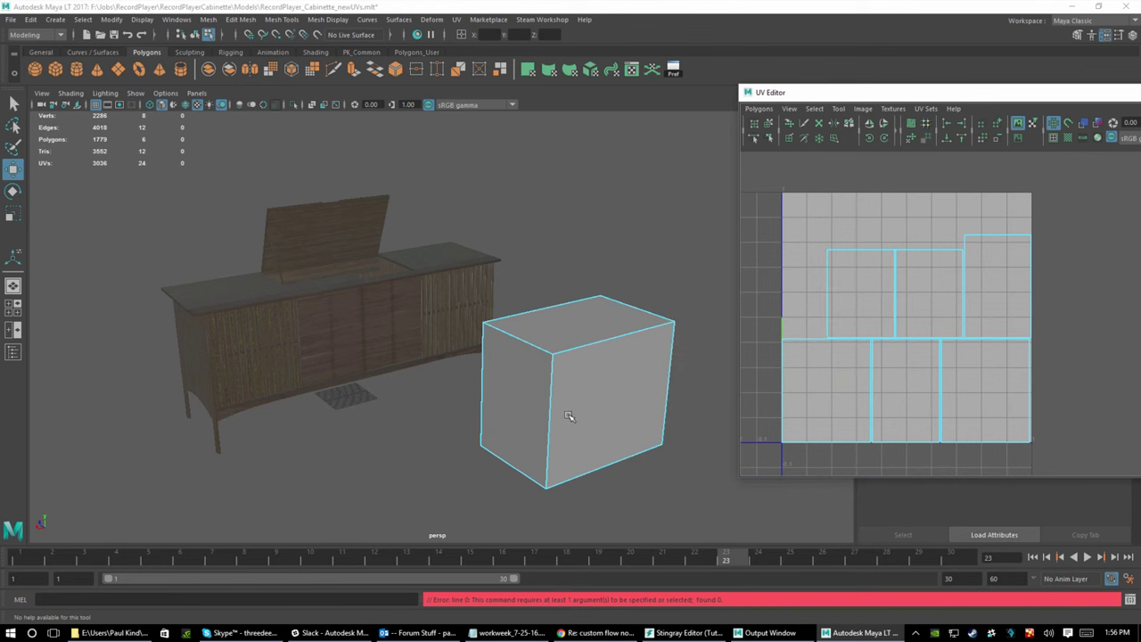
pyautogui.moveTo(523, 317); pyautogui.dragTo(580, 294, button='right')
pyautogui.click(519, 382)
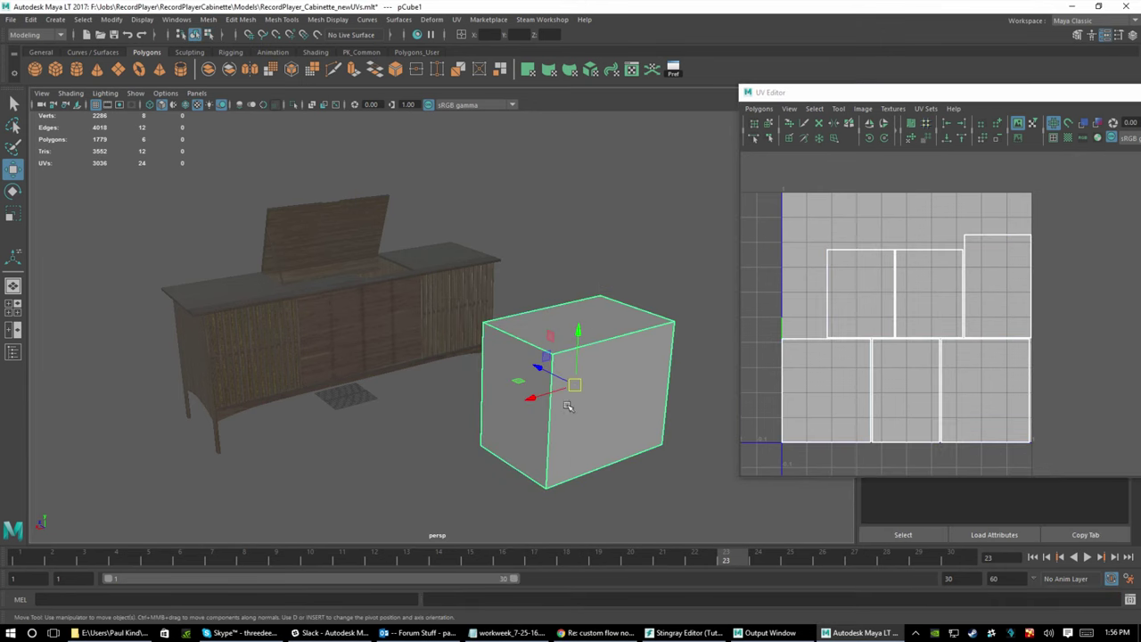
pyautogui.keyDown('shift'); pyautogui.click(577, 413); pyautogui.keyUp('shift')
pyautogui.moveTo(512, 400); pyautogui.dragTo(511, 338, button='right')
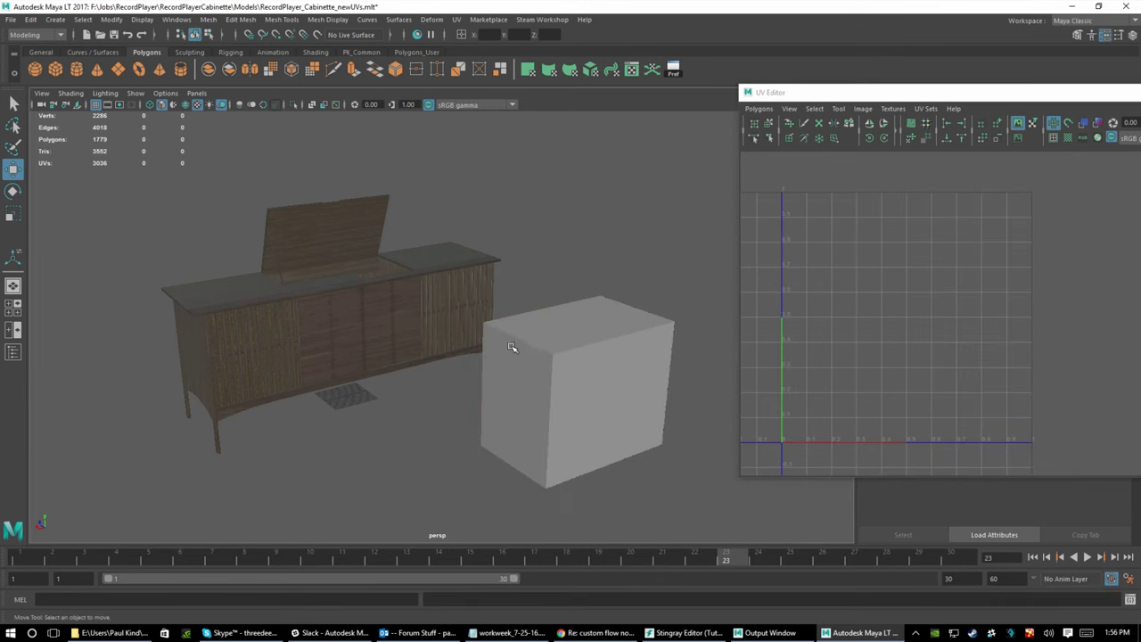
pyautogui.click(525, 401)
pyautogui.keyDown('shift'); pyautogui.click(587, 414); pyautogui.keyUp('shift')
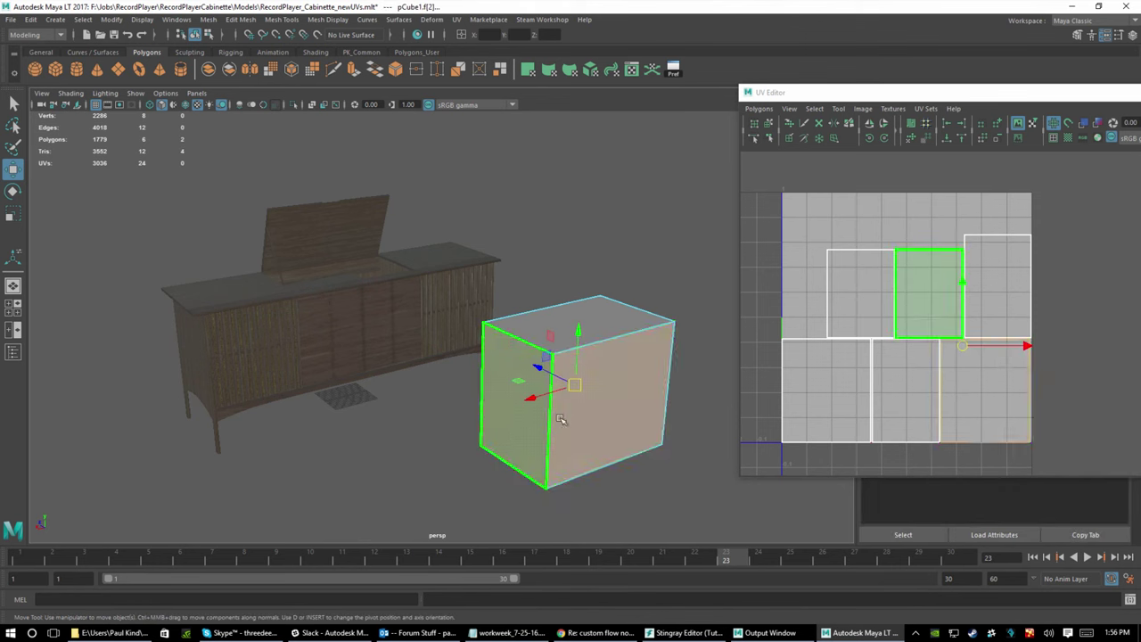
pyautogui.hotkey('ctrl', 'z')
pyautogui.hotkey('ctrl', 'z')
pyautogui.hotkey('shift', 'z')
pyautogui.hotkey('shift', 'z')
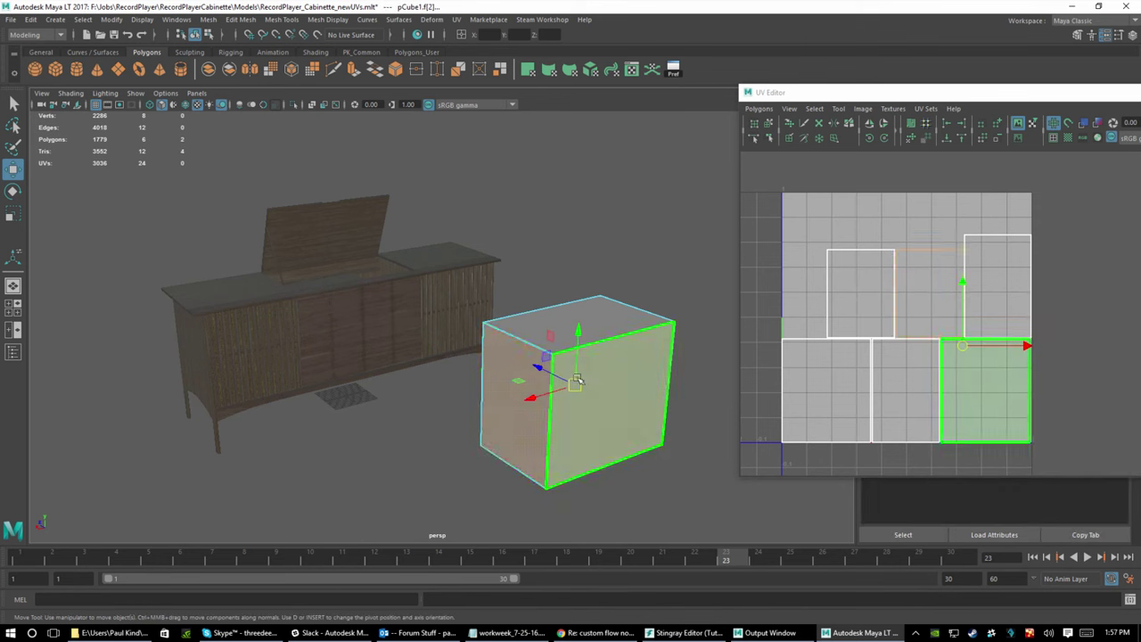
pyautogui.hotkey('ctrl', 'z')
pyautogui.hotkey('shift', 'z')
pyautogui.hotkey('ctrl', 'z')
pyautogui.hotkey('ctrl', 'z')
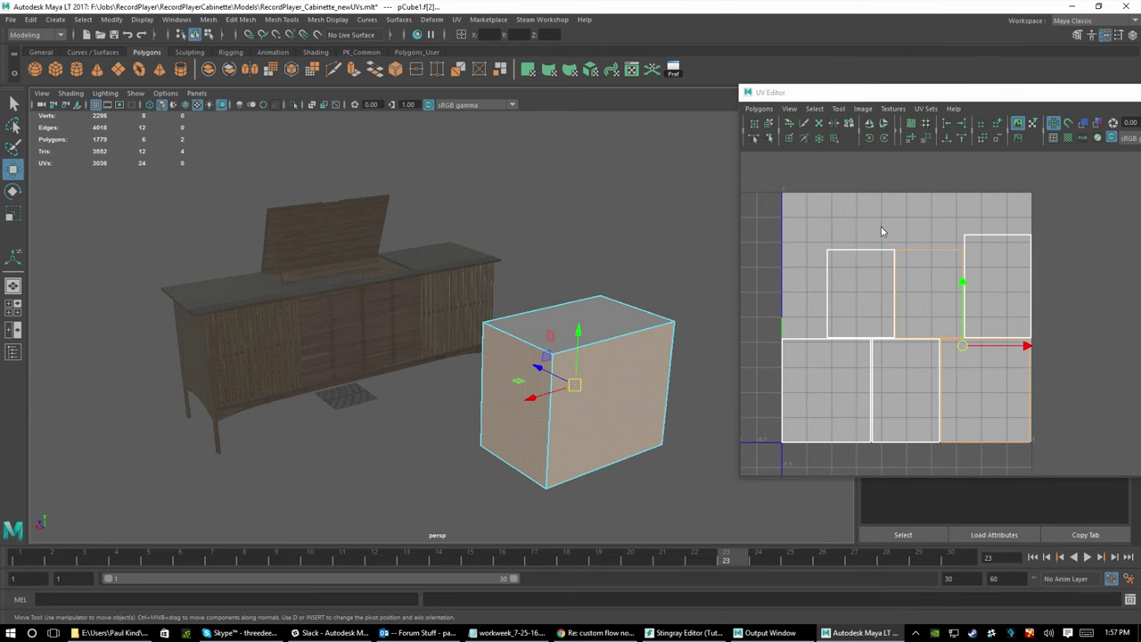
# Move and sew the UVs of the vertical edge shared by the cube's two visible side faces
pyautogui.moveTo(882, 227); pyautogui.dragTo(885, 200, button='right')
pyautogui.click(952, 290)
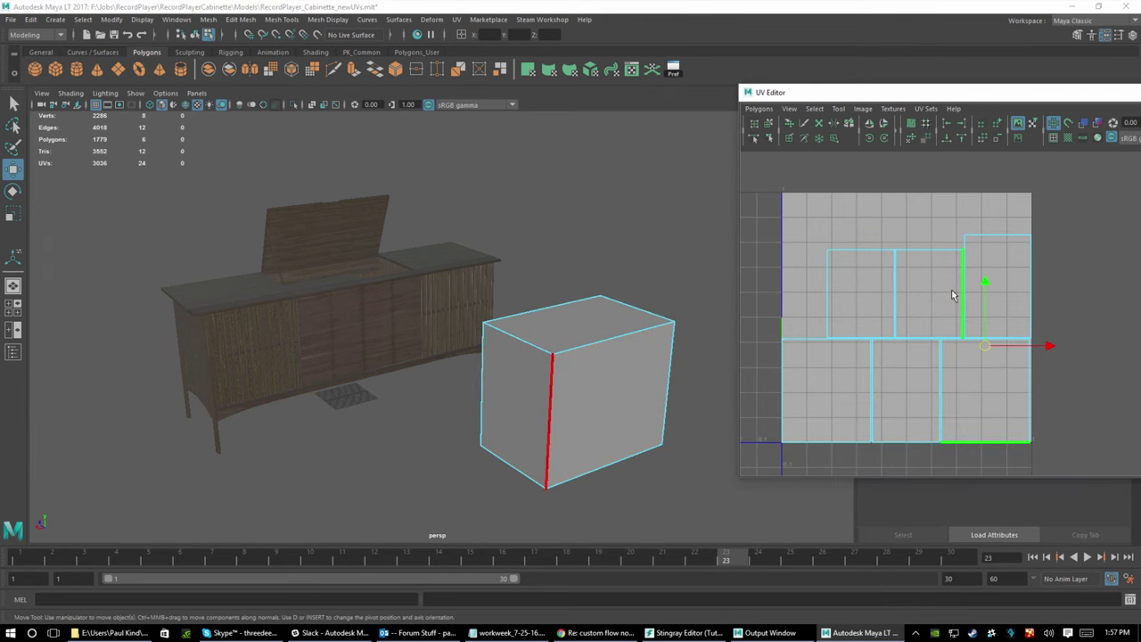
pyautogui.click(952, 295)
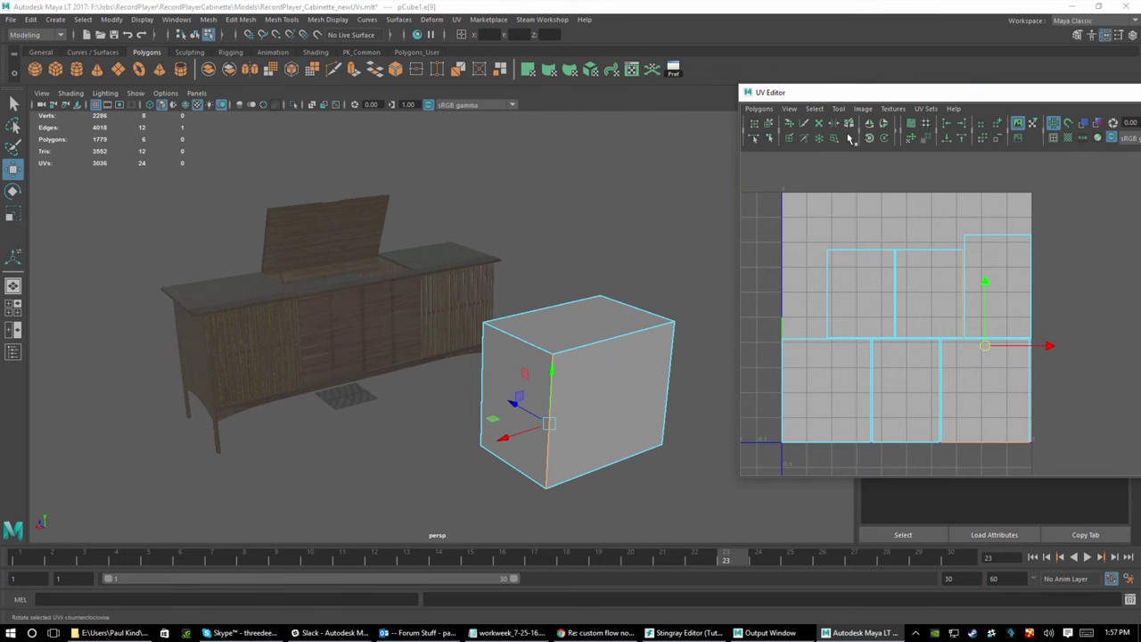
pyautogui.click(896, 136)
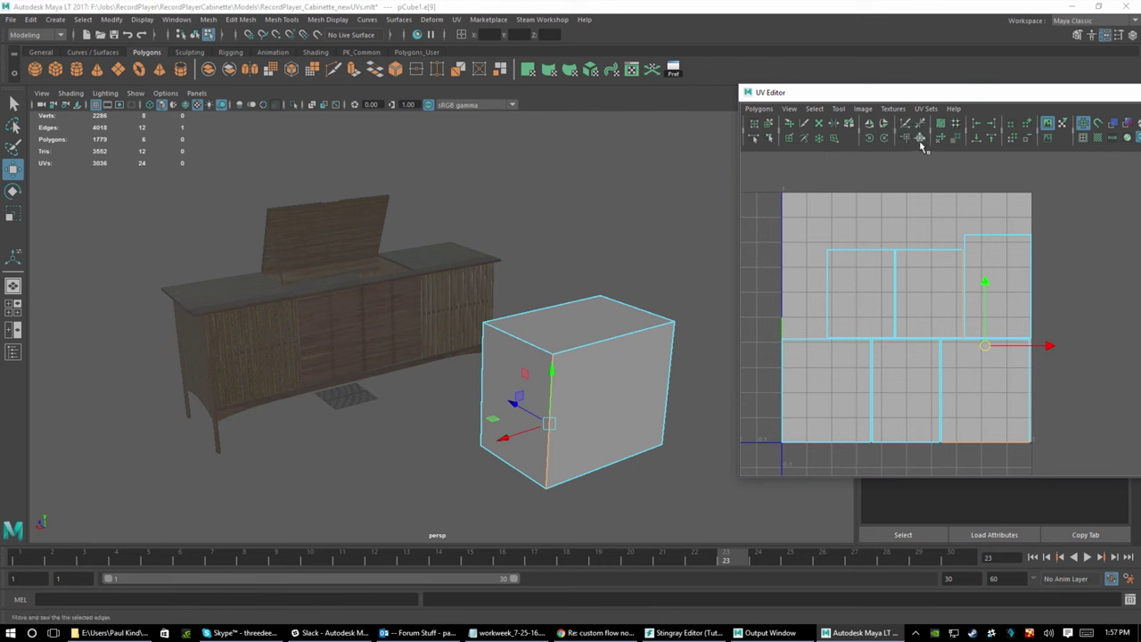
pyautogui.click(908, 140)
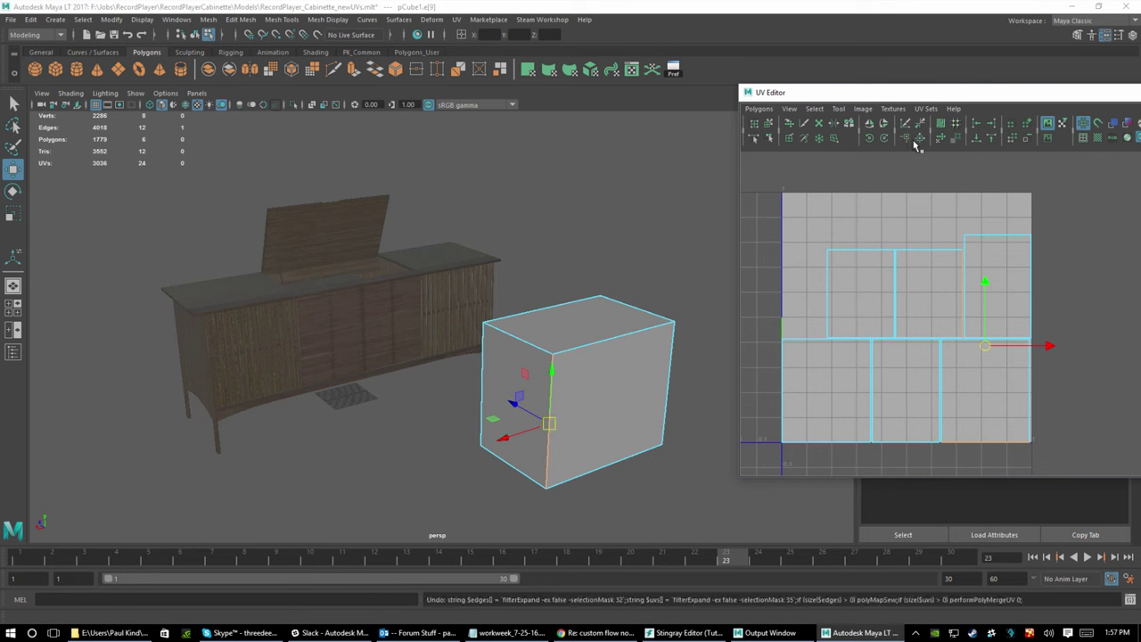
pyautogui.click(919, 139)
# Move the joined two-face UV shell up and left, across the upper-left border of the UV tile
pyautogui.rightClick(911, 189)
pyautogui.click(914, 221)
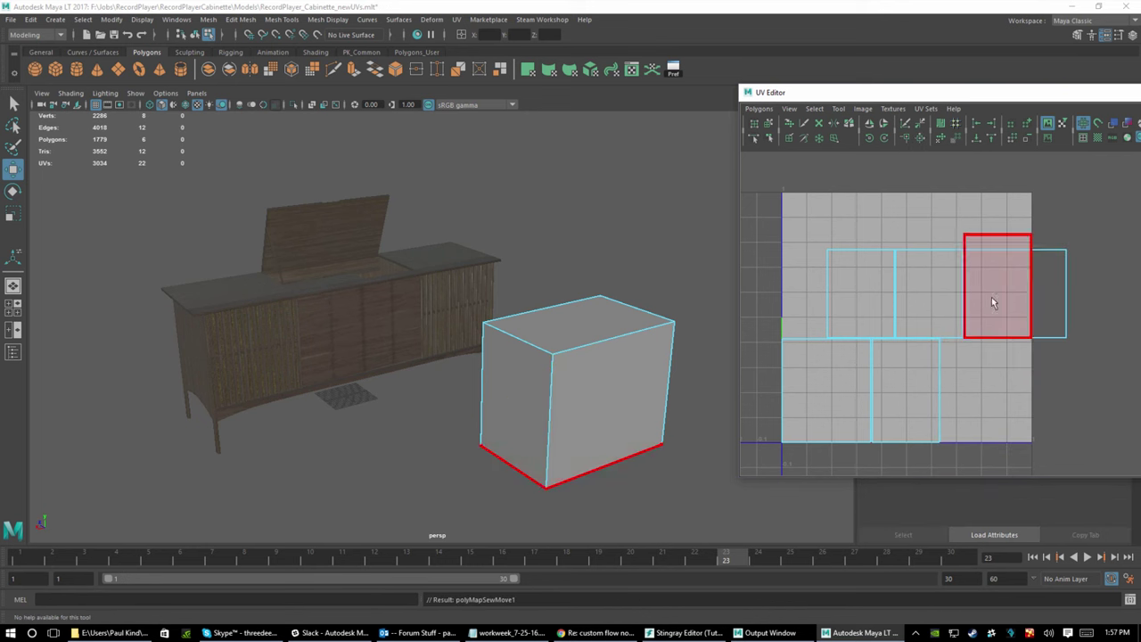
pyautogui.click(993, 291)
pyautogui.moveTo(980, 290); pyautogui.dragTo(867, 189)
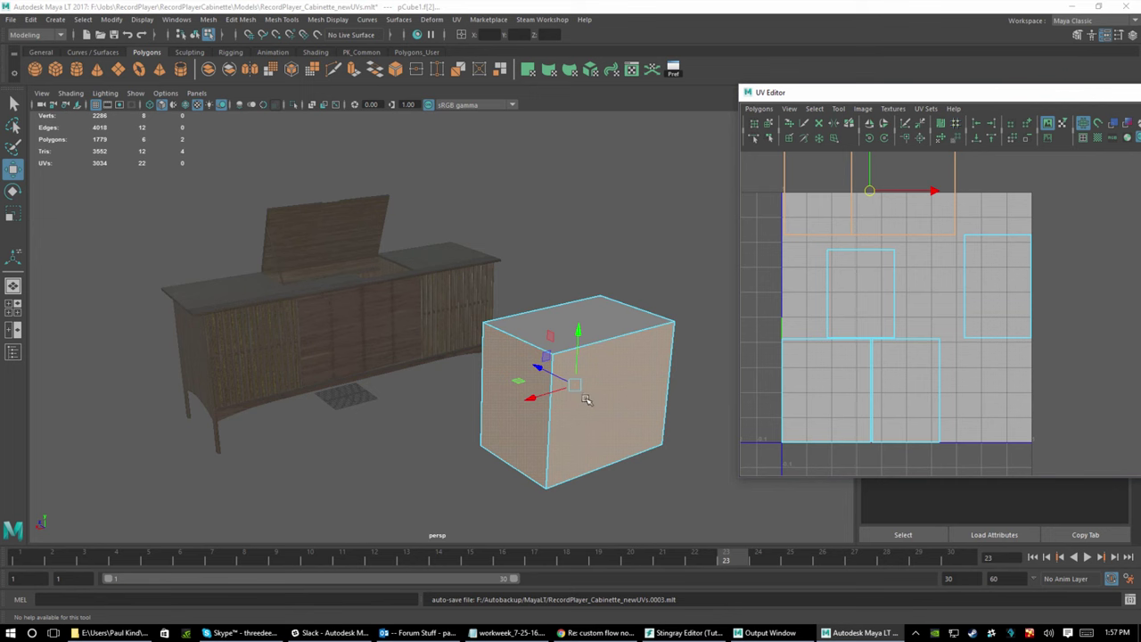
# Delete the cube's four other faces, keeping only the two side faces with joined UVs
pyautogui.moveTo(612, 406)
pyautogui.keyDown('alt'); pyautogui.mouseDown()
pyautogui.moveTo(606, 437)
pyautogui.moveTo(606, 422)
pyautogui.mouseUp(); pyautogui.keyUp('alt')
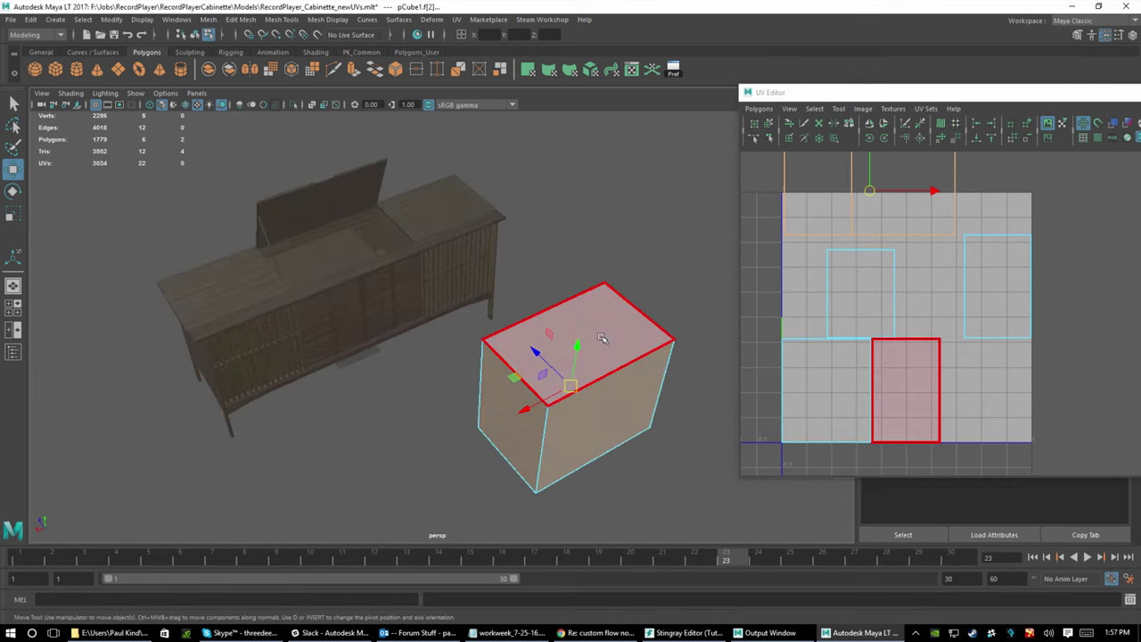
pyautogui.moveTo(603, 302); pyautogui.dragTo(605, 336, button='right')
pyautogui.click(526, 402)
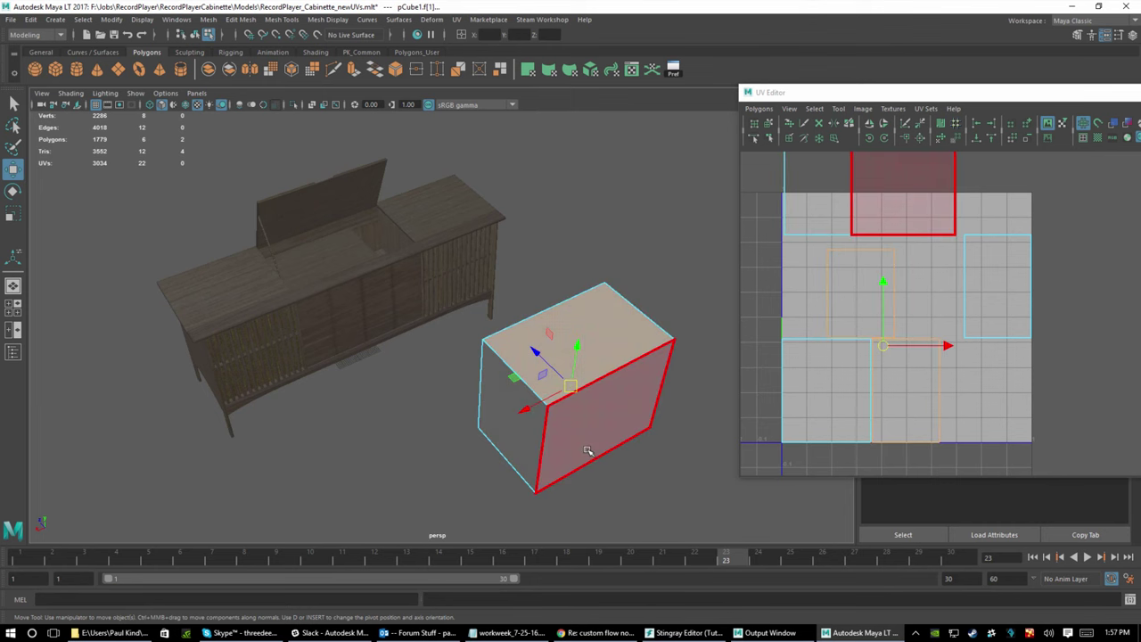
pyautogui.keyDown('alt'); pyautogui.moveTo(525, 404); pyautogui.dragTo(555, 415); pyautogui.keyUp('alt')
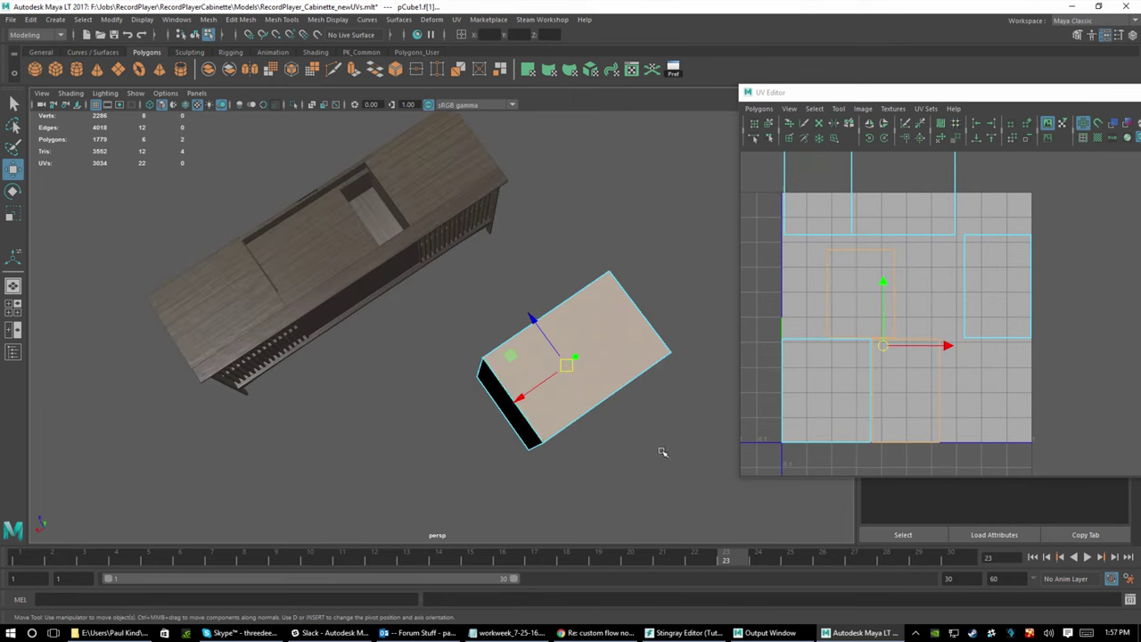
pyautogui.click(584, 398)
pyautogui.press('Delete')
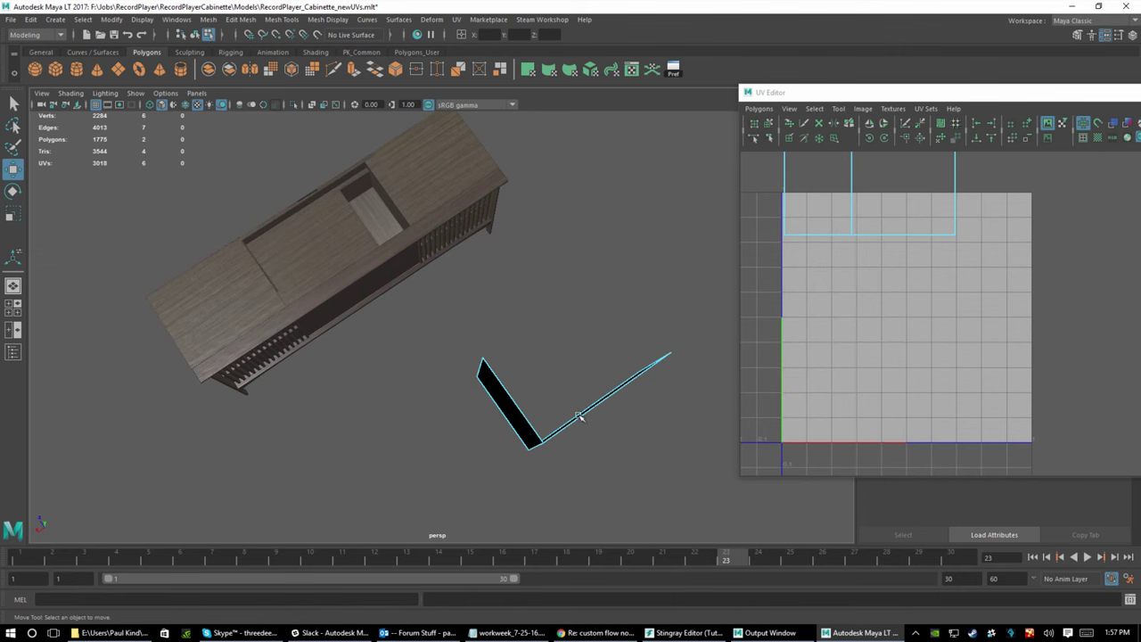
# Bevel the vertical edge between the two remaining faces with 6 segments
pyautogui.keyDown('alt'); pyautogui.moveTo(533, 490); pyautogui.dragTo(565, 401); pyautogui.keyUp('alt')
pyautogui.moveTo(572, 402); pyautogui.dragTo(581, 276, button='right')
pyautogui.click(560, 426)
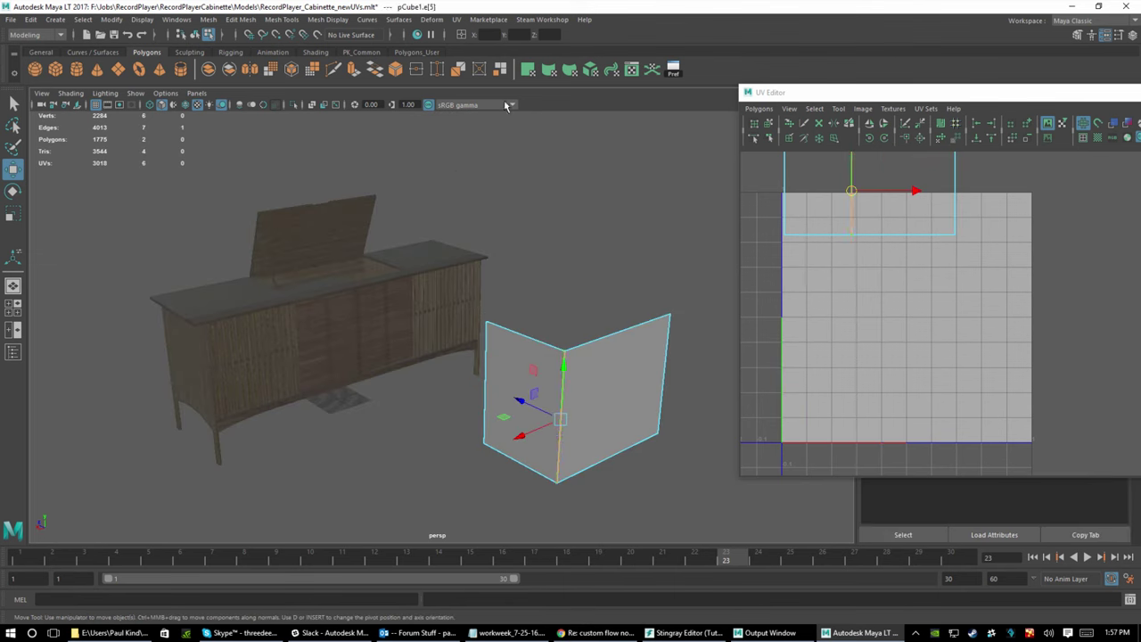
pyautogui.moveTo(1084, 98); pyautogui.dragTo(426, 89)
pyautogui.click(1134, 209)
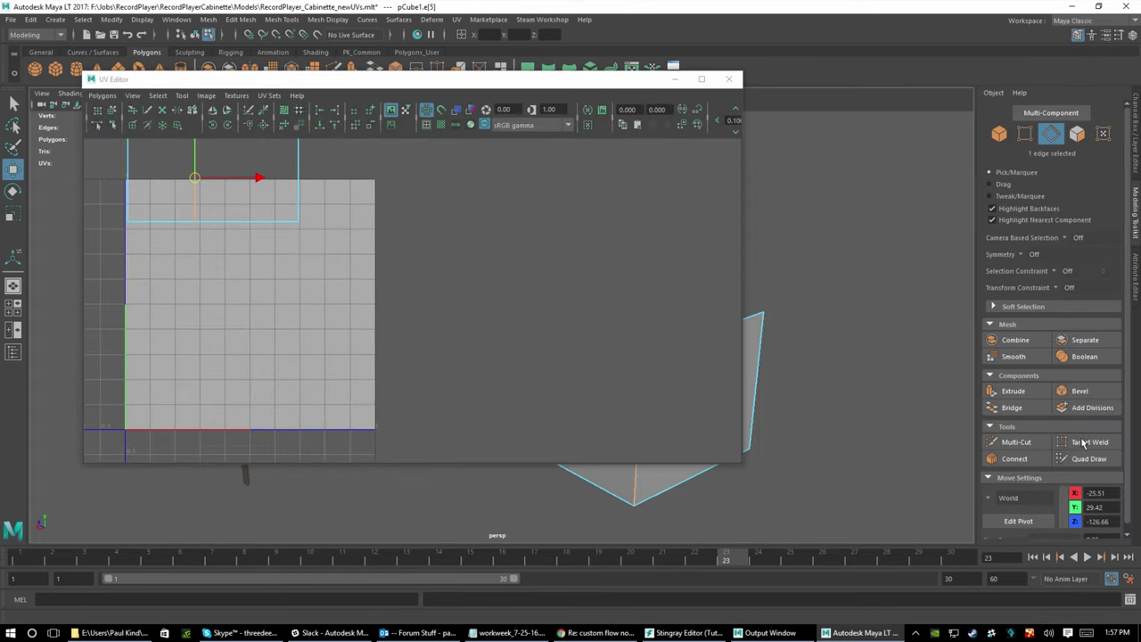
pyautogui.click(1080, 391)
pyautogui.moveTo(526, 79); pyautogui.dragTo(225, 89)
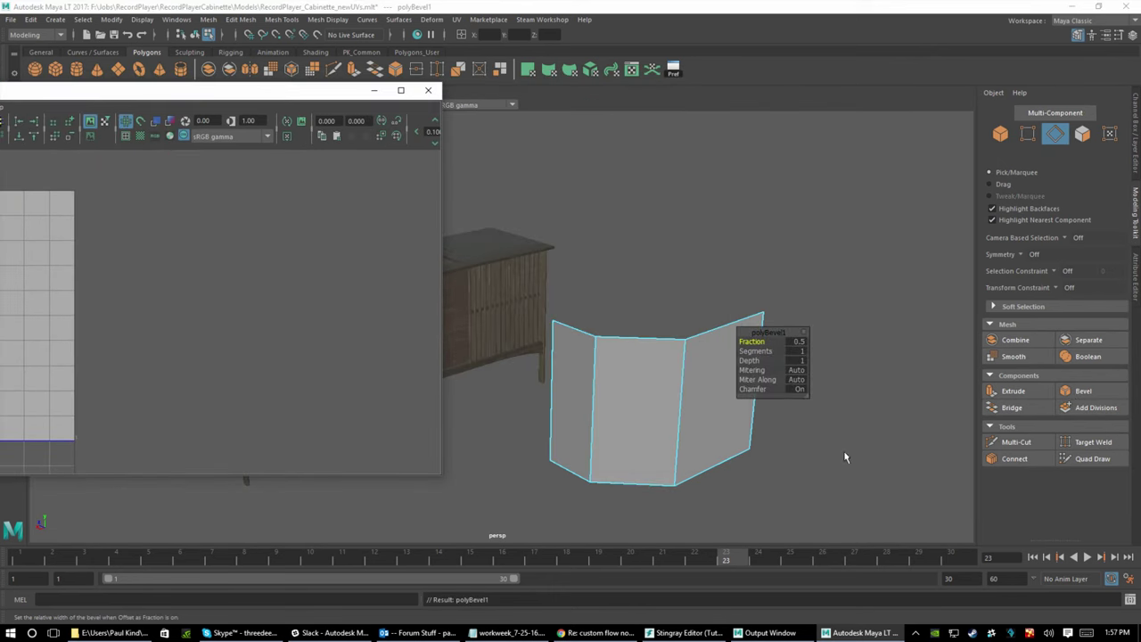
pyautogui.moveTo(755, 353); pyautogui.dragTo(793, 354)
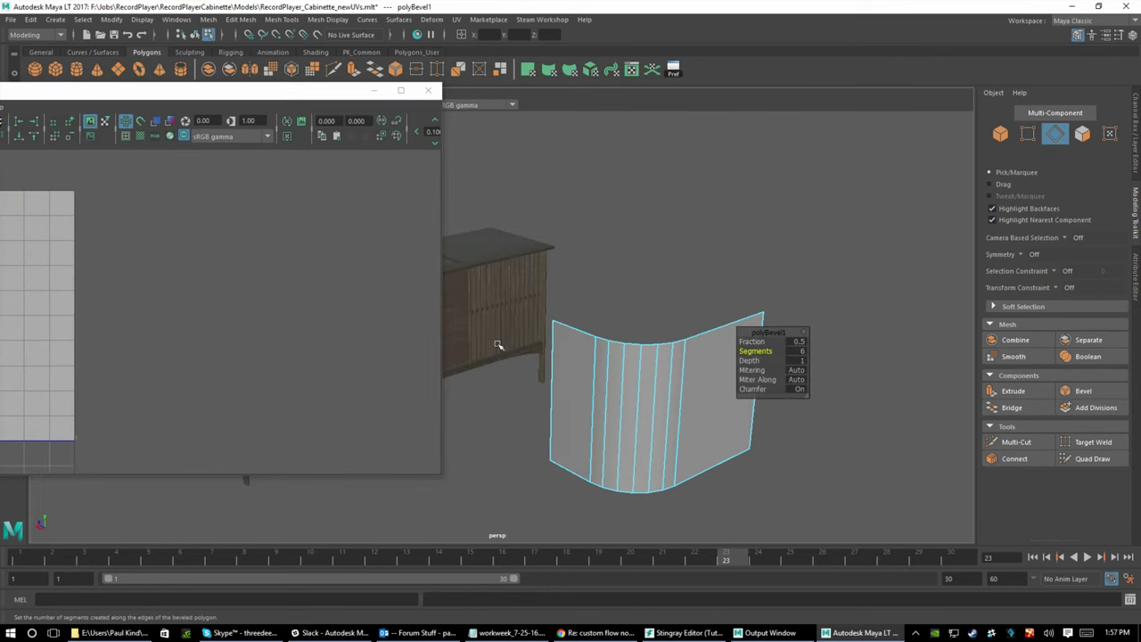
# Select the curved mesh and select its whole UV shell in the UV Editor
pyautogui.moveTo(758, 234); pyautogui.dragTo(809, 214, button='right')
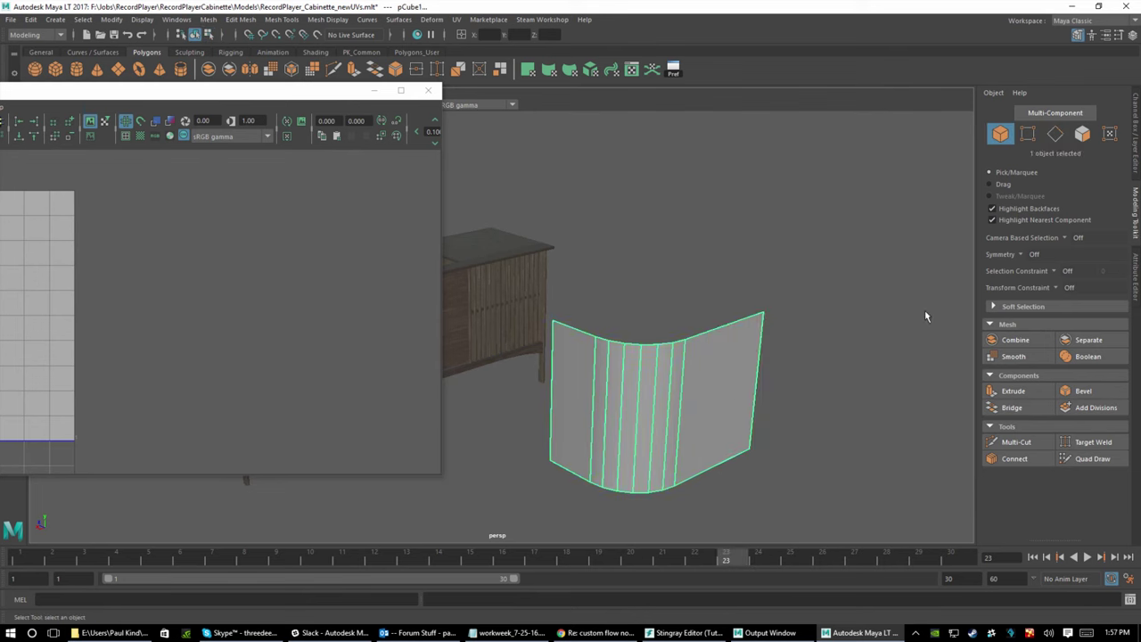
pyautogui.click(821, 369)
pyautogui.click(664, 408)
pyautogui.moveTo(237, 95); pyautogui.dragTo(809, 114)
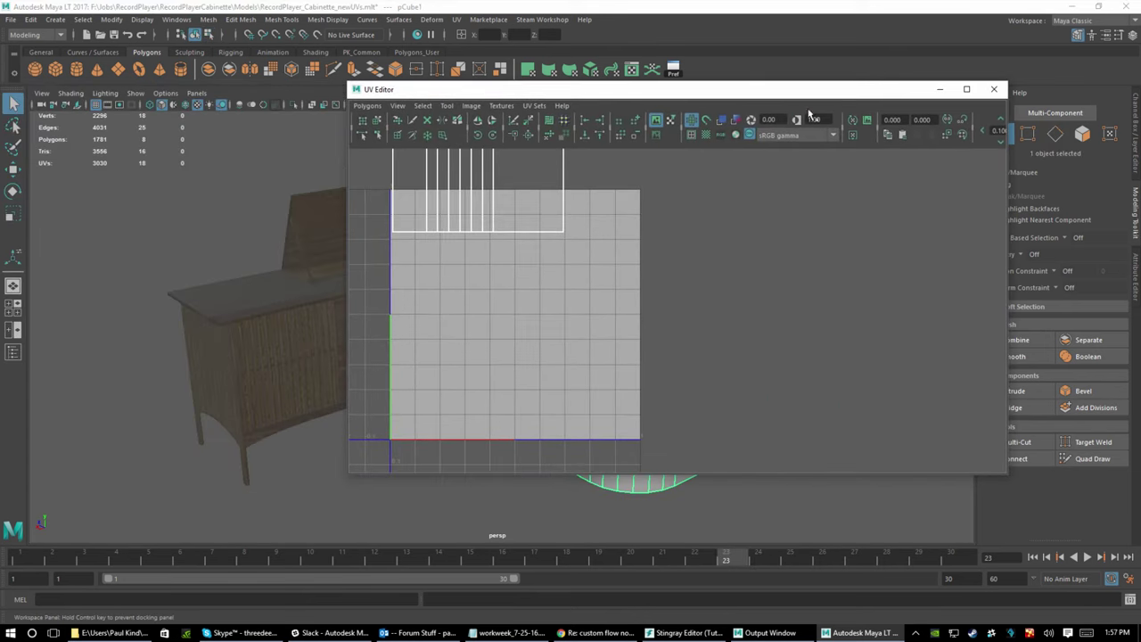
pyautogui.moveTo(555, 212); pyautogui.dragTo(511, 195, button='right')
pyautogui.doubleClick(539, 220)
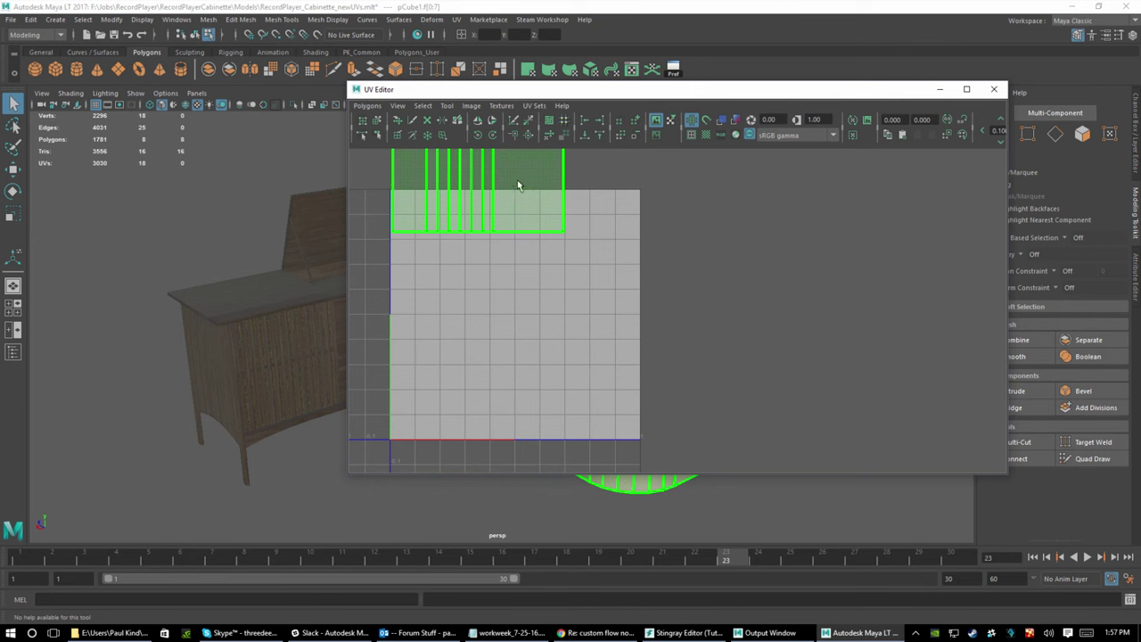
# Cut the curved mesh's UVs along the central bevel edge and select the right half as a separate shell
pyautogui.rightClick(489, 190)
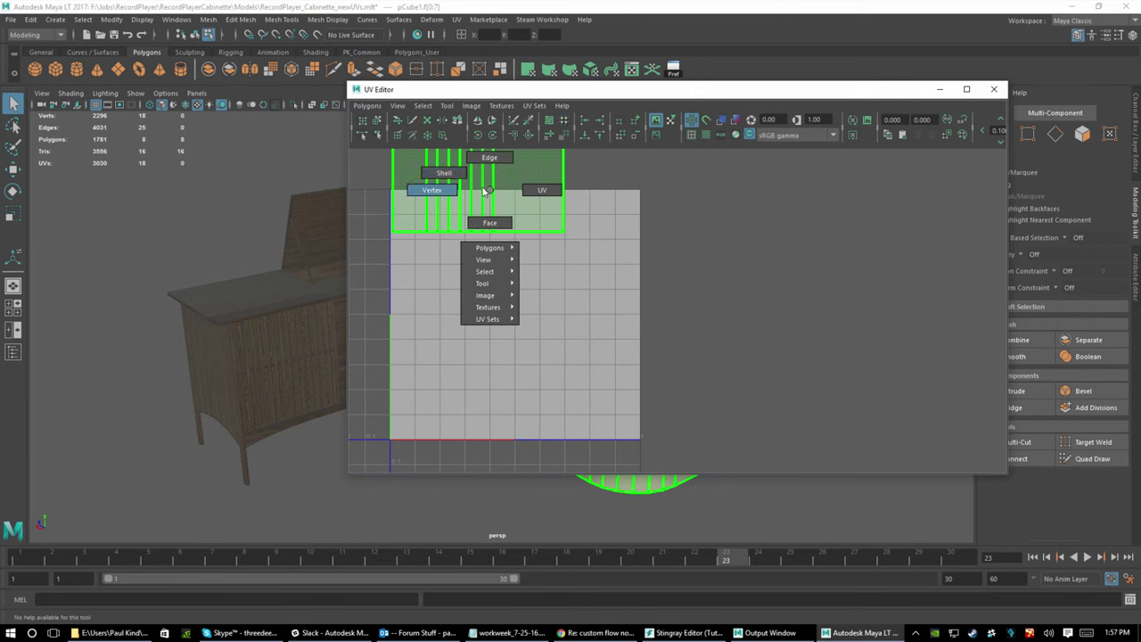
pyautogui.moveTo(484, 190); pyautogui.dragTo(488, 159, button='right')
pyautogui.click(462, 180)
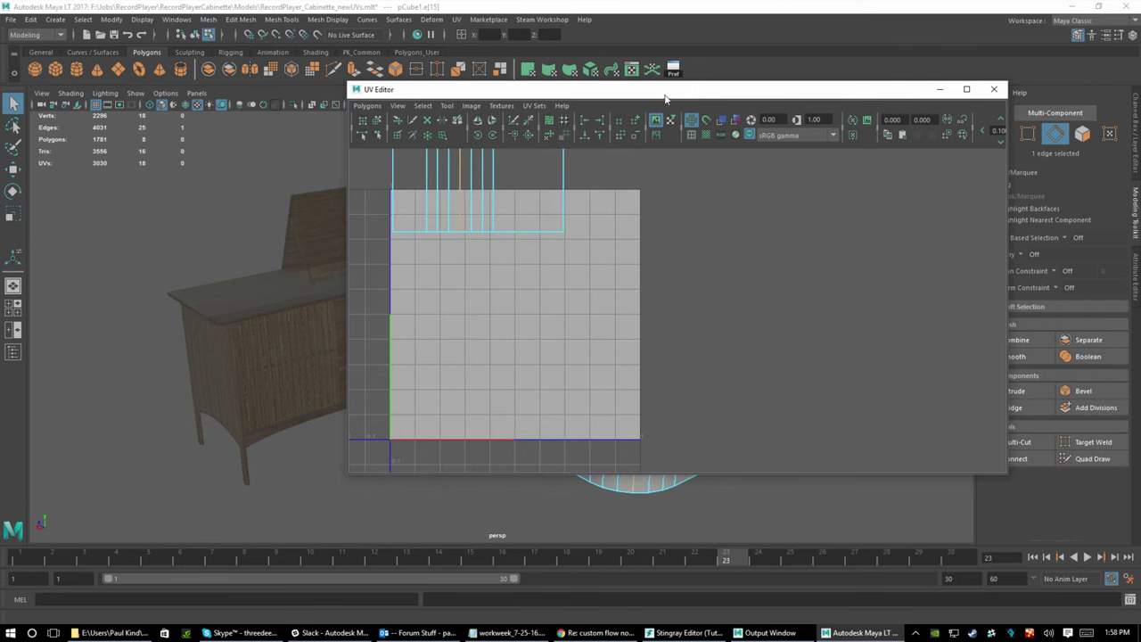
pyautogui.moveTo(669, 90); pyautogui.dragTo(522, 200)
pyautogui.click(359, 51)
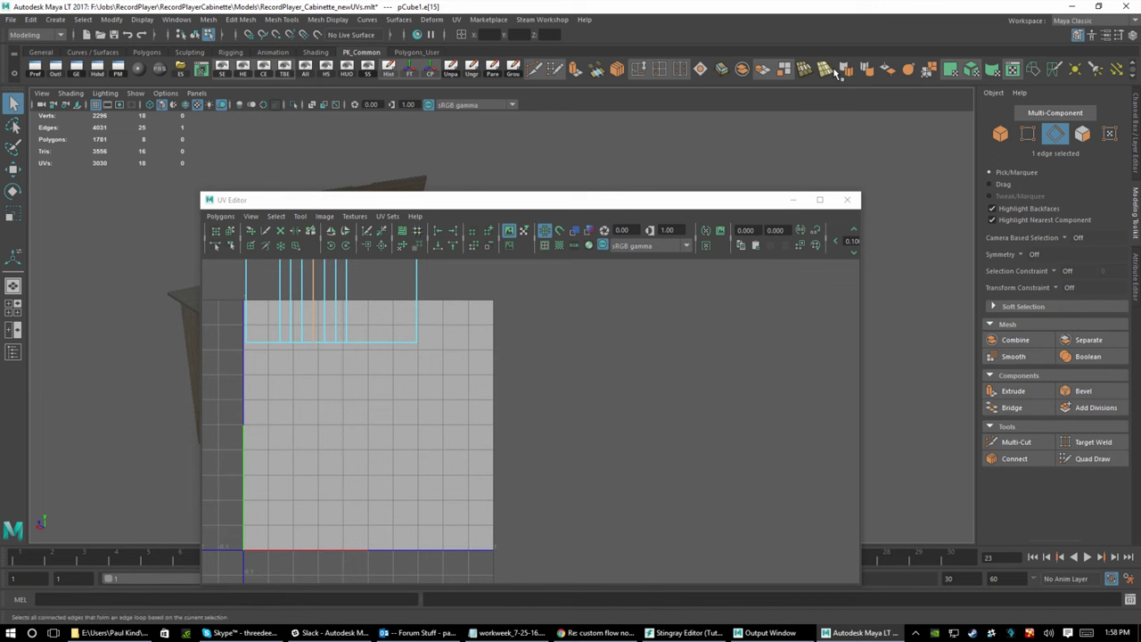
pyautogui.click(1054, 71)
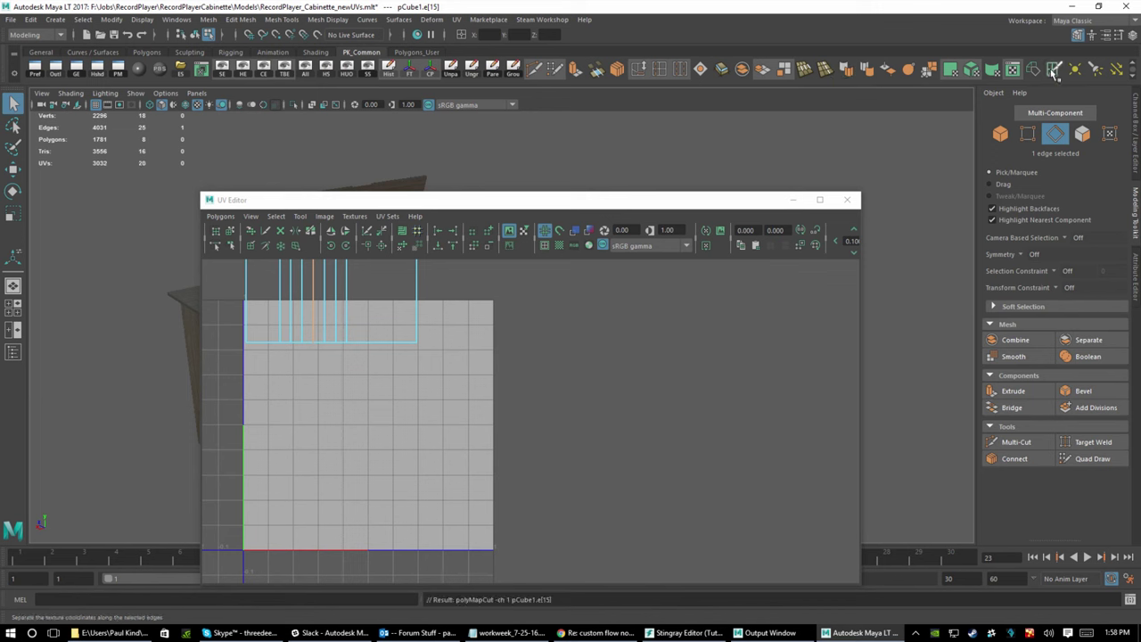
pyautogui.moveTo(438, 360); pyautogui.dragTo(366, 327, button='right')
pyautogui.click(366, 327)
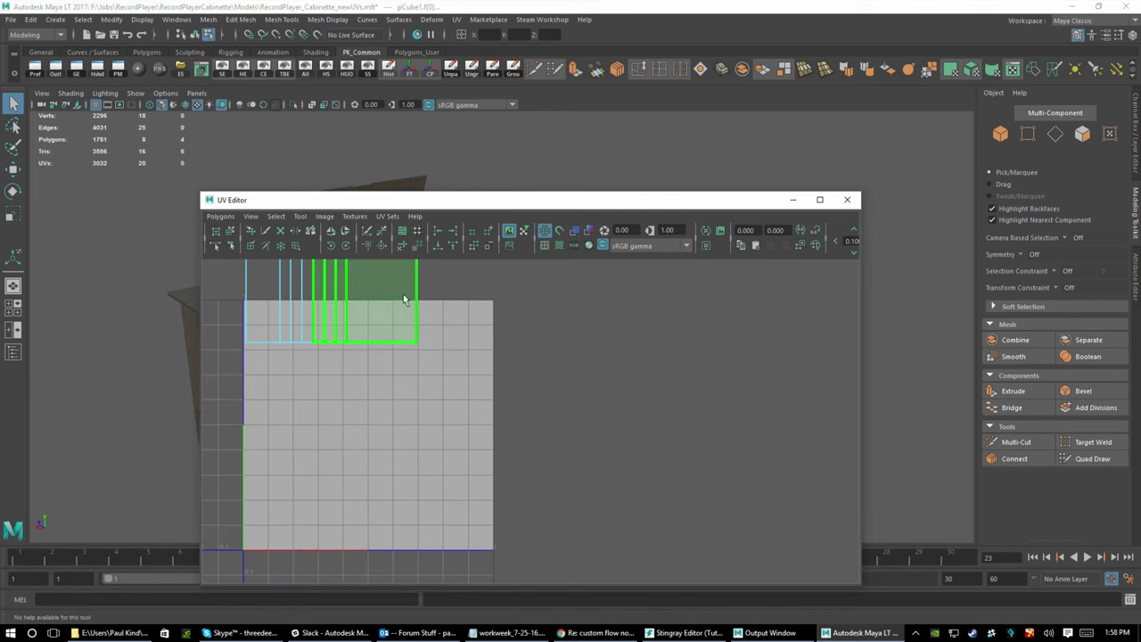
# Move the right half's UV shell down and to the right, away from the left half, within the 0–1 UV space
pyautogui.scroll(-3, 467, 401)
pyautogui.press('w')
pyautogui.moveTo(434, 370); pyautogui.dragTo(462, 403)
pyautogui.click(385, 356)
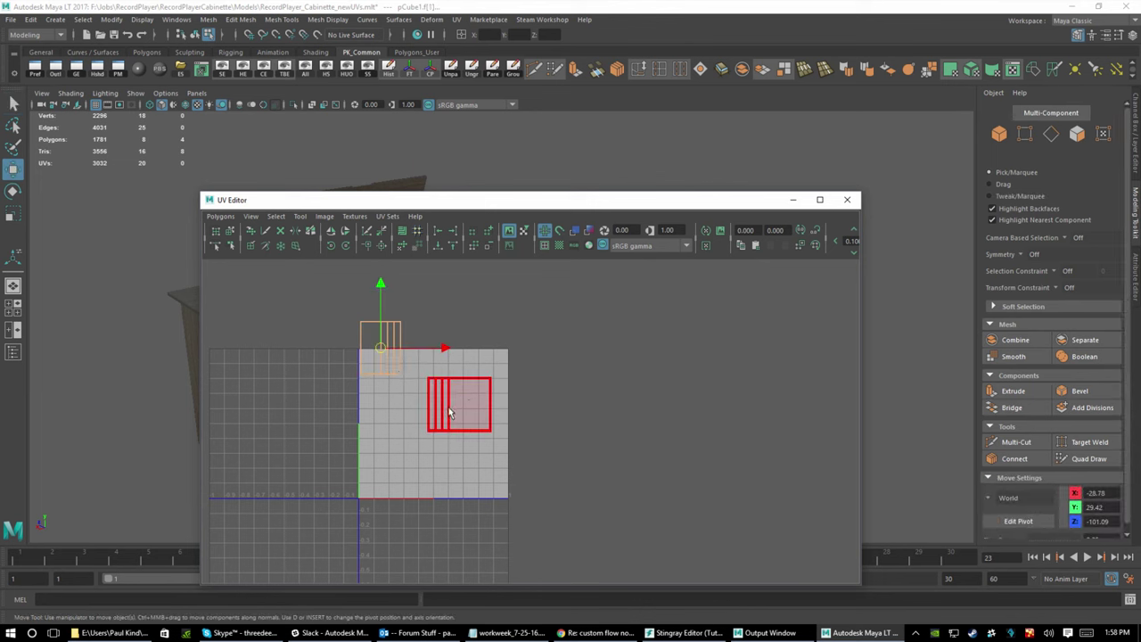
# Select the cut border edge between the two UV shells and rejoin them with Move and Sew
pyautogui.click(435, 314)
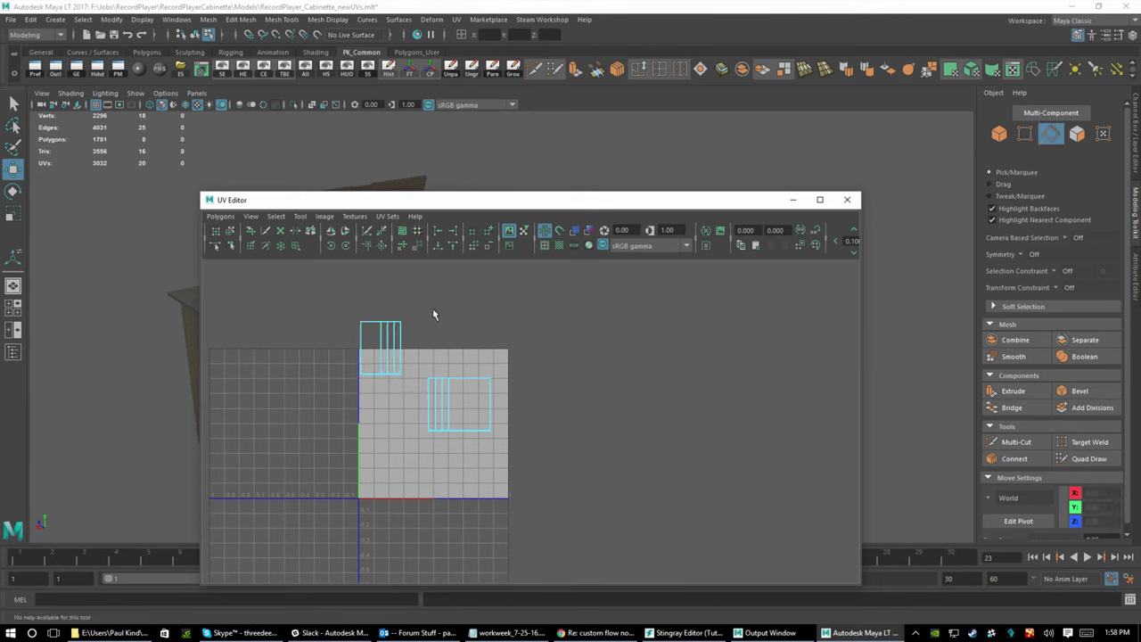
pyautogui.click(401, 351)
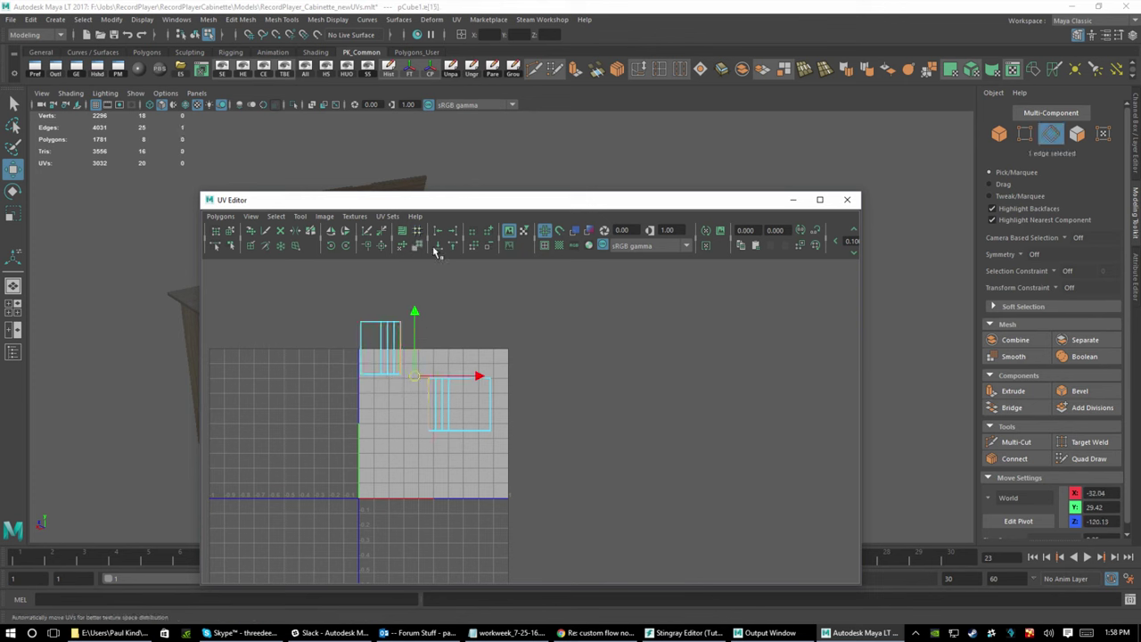
pyautogui.click(382, 245)
# Select the rejoined shell of the curved mesh and unfold its UVs
pyautogui.moveTo(438, 331); pyautogui.dragTo(400, 338, button='right')
pyautogui.click(400, 339)
pyautogui.click(220, 216)
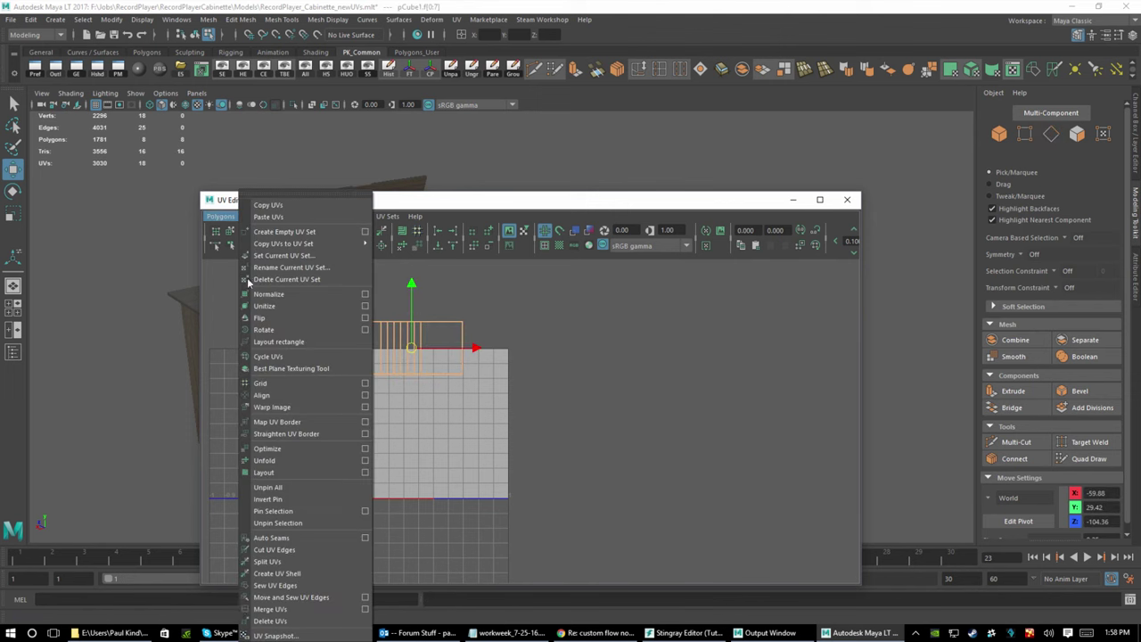
pyautogui.click(276, 460)
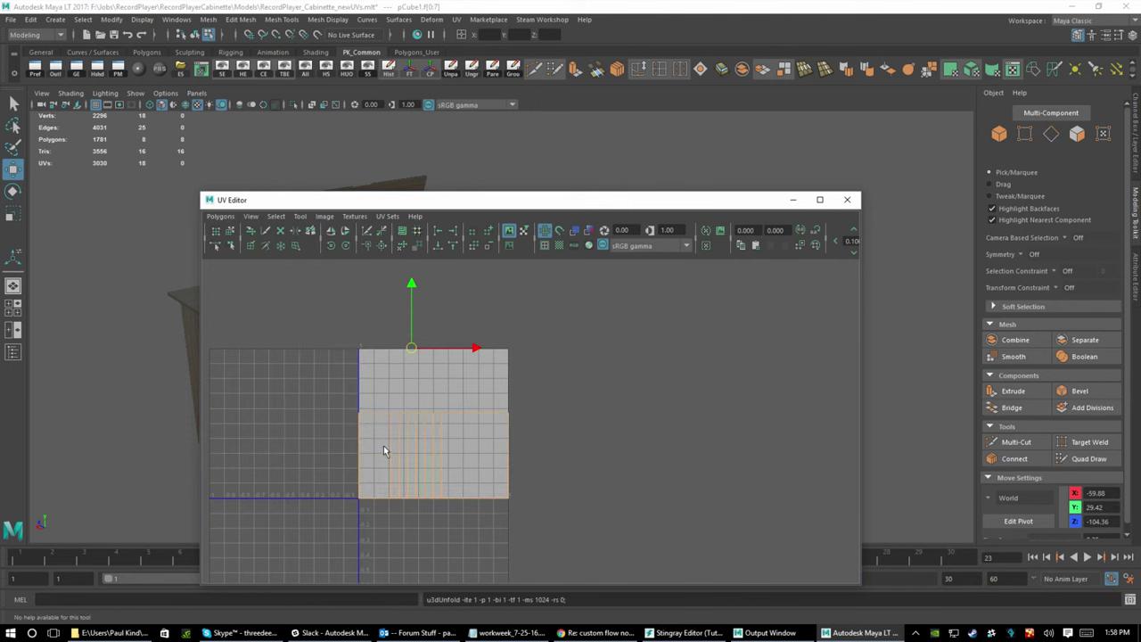
# Select the unfolded shell, move the UV Editor clear of the model and turn on the checker texture display
pyautogui.moveTo(496, 340)
pyautogui.mouseDown(button='right')
pyautogui.moveTo(477, 313)
pyautogui.moveTo(495, 321)
pyautogui.mouseUp(button='right')
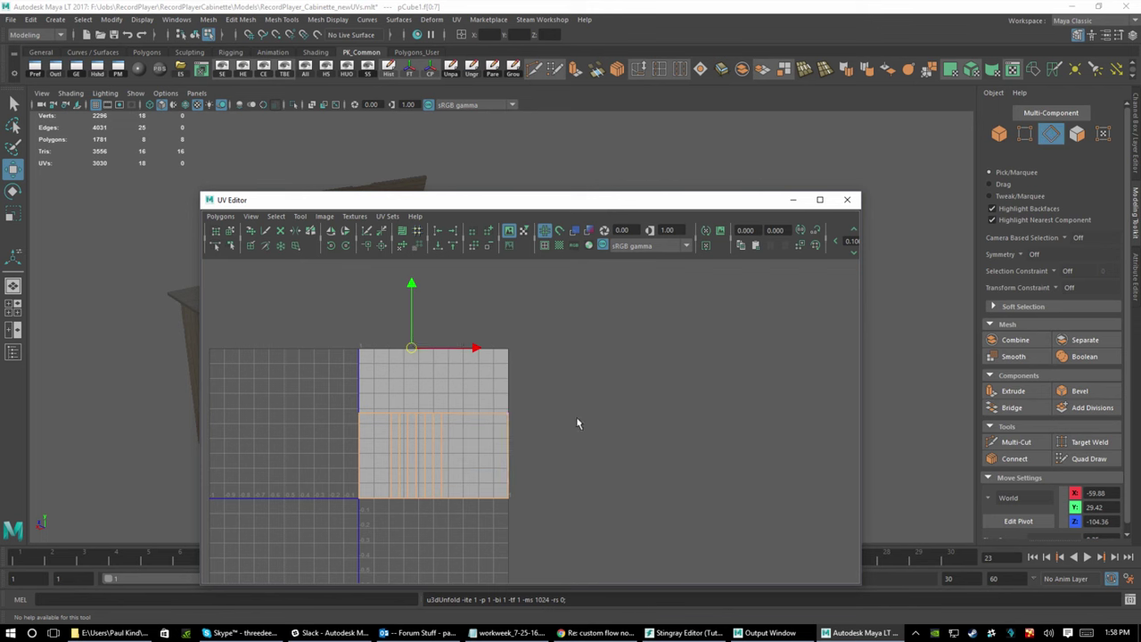
pyautogui.moveTo(436, 457); pyautogui.dragTo(391, 443, button='right')
pyautogui.click(423, 458)
pyautogui.moveTo(427, 202); pyautogui.dragTo(781, 227)
pyautogui.click(874, 217)
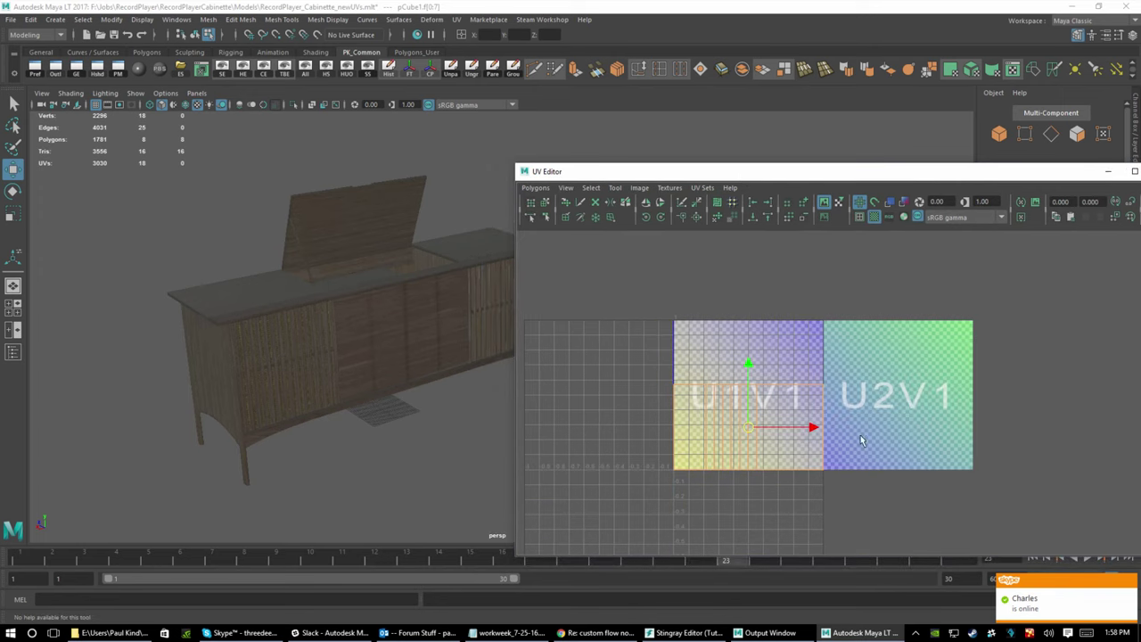
# Frame the curved mesh and examine how the checker pattern runs across its beveled corner
pyautogui.keyDown('alt'); pyautogui.moveTo(369, 326); pyautogui.dragTo(298, 326); pyautogui.keyUp('alt')
pyautogui.press('f')
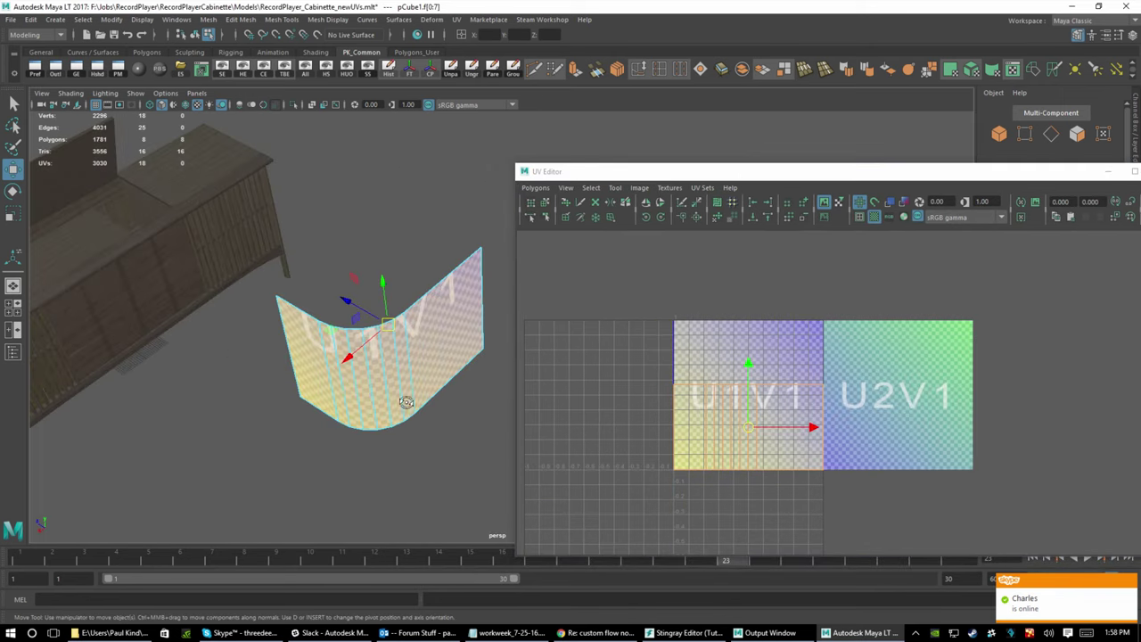
pyautogui.keyDown('alt'); pyautogui.moveTo(406, 403); pyautogui.dragTo(420, 365); pyautogui.keyUp('alt')
pyautogui.click(439, 374)
pyautogui.click(729, 394)
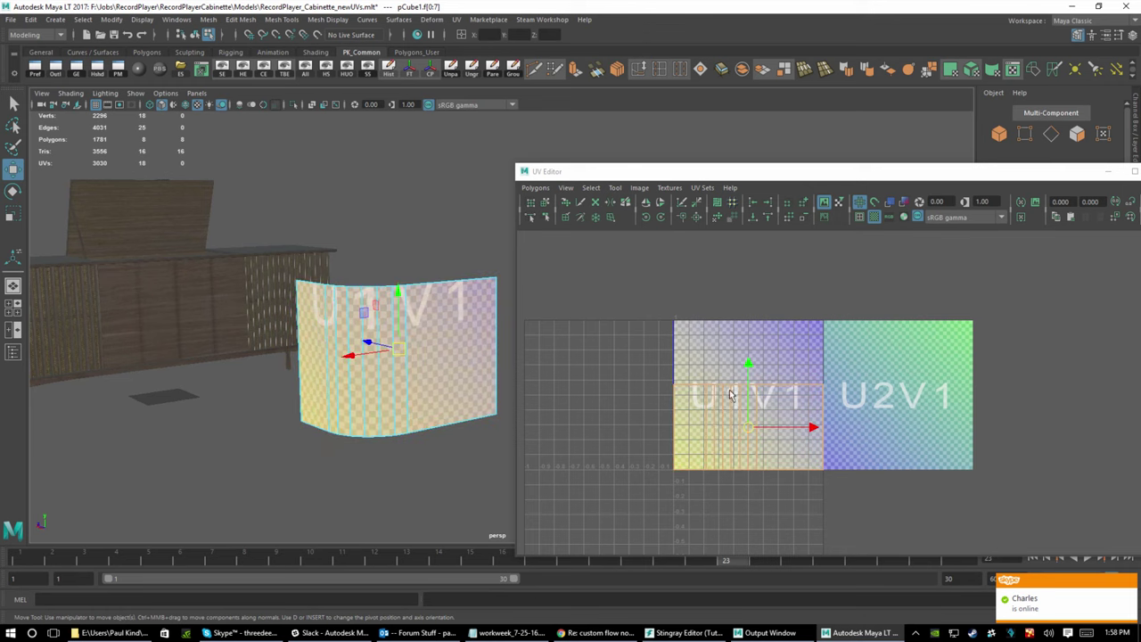
pyautogui.click(722, 403)
pyautogui.press('f')
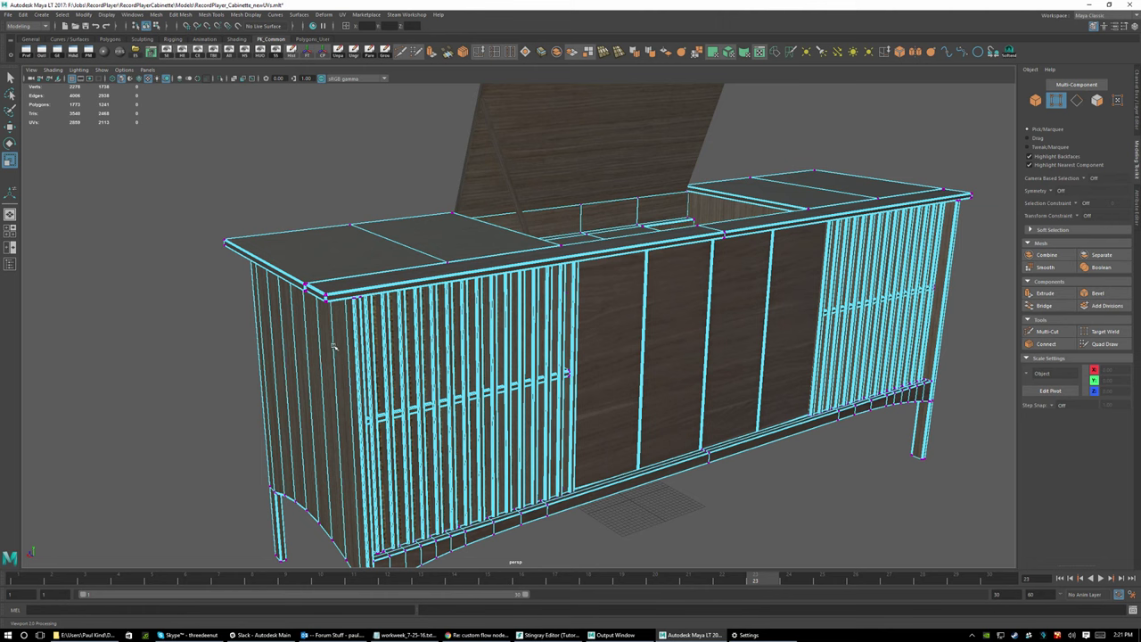
# Select the cabinet and open its Lightmap UV set in the UV Editor with UV shell selection active
pyautogui.moveTo(329, 332); pyautogui.dragTo(349, 326, button='right')
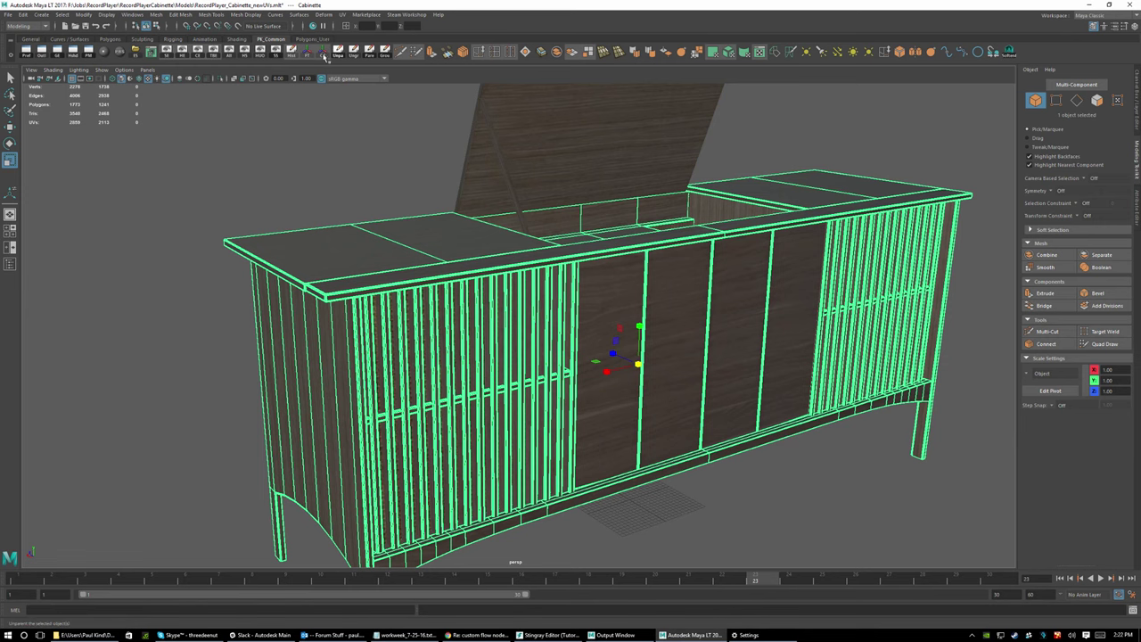
pyautogui.click(758, 53)
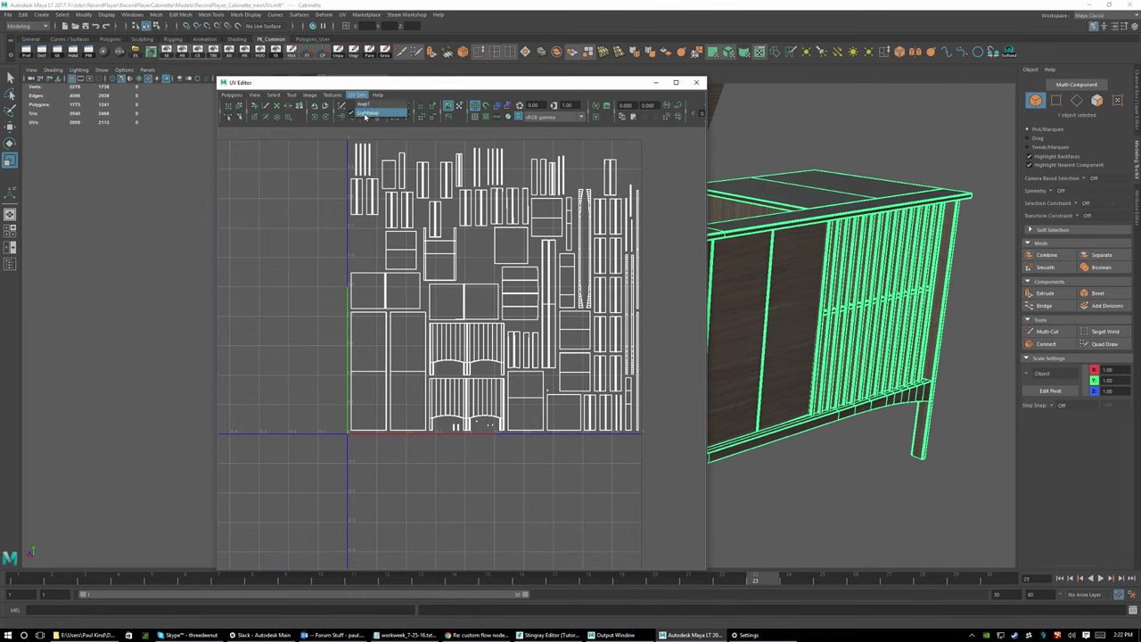
pyautogui.moveTo(315, 230)
pyautogui.mouseDown(button='right')
pyautogui.moveTo(289, 216)
pyautogui.moveTo(300, 217)
pyautogui.mouseUp(button='right')
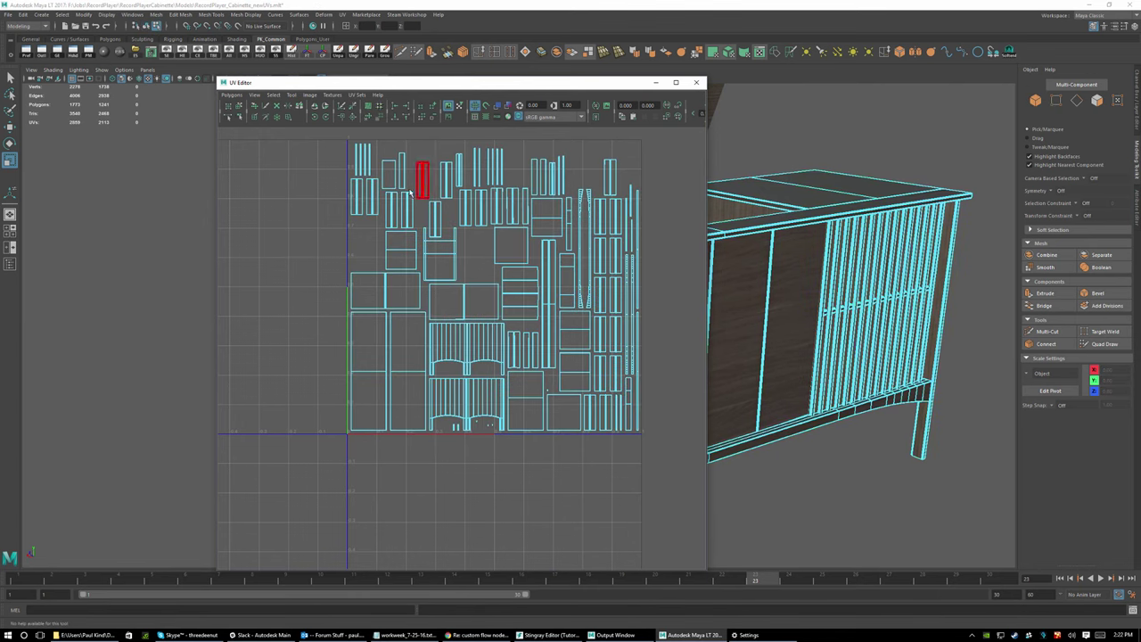
# Select individual slat shells in the Lightmap layout and on the model to compare where they sit on the cabinet front
pyautogui.click(374, 199)
pyautogui.keyDown('alt'); pyautogui.moveTo(928, 294); pyautogui.dragTo(757, 336); pyautogui.keyUp('alt')
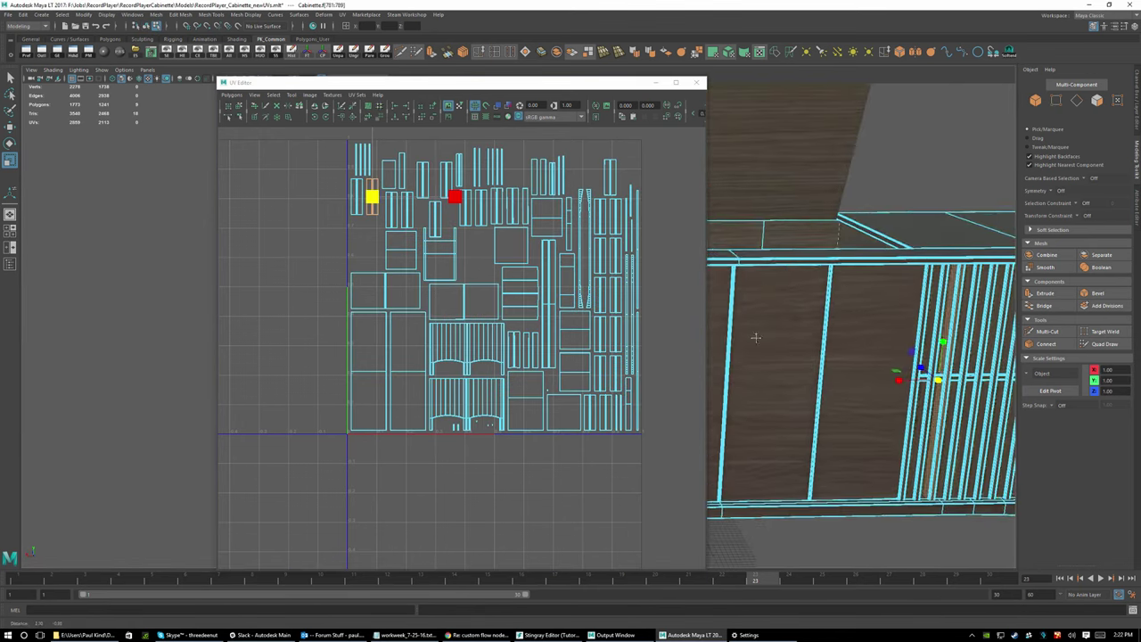
pyautogui.keyDown('alt'); pyautogui.moveTo(979, 352); pyautogui.dragTo(797, 351, button='middle'); pyautogui.keyUp('alt')
pyautogui.keyDown('alt'); pyautogui.moveTo(797, 351); pyautogui.dragTo(1000, 402, button='right'); pyautogui.keyUp('alt')
pyautogui.keyDown('alt'); pyautogui.moveTo(999, 401); pyautogui.dragTo(896, 321); pyautogui.keyUp('alt')
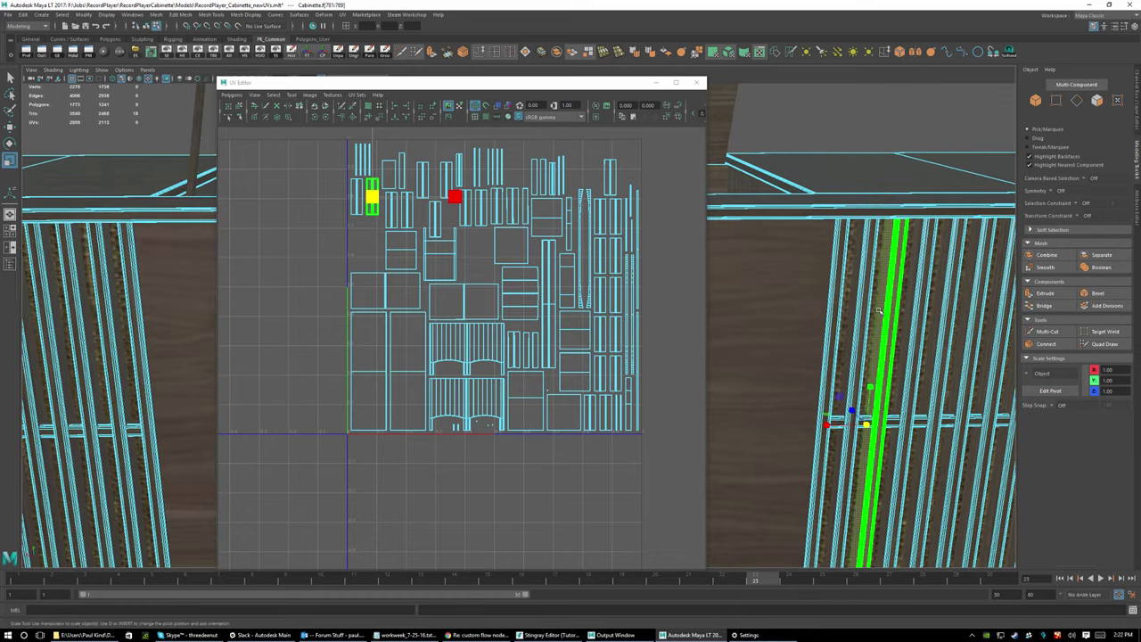
pyautogui.click(891, 340)
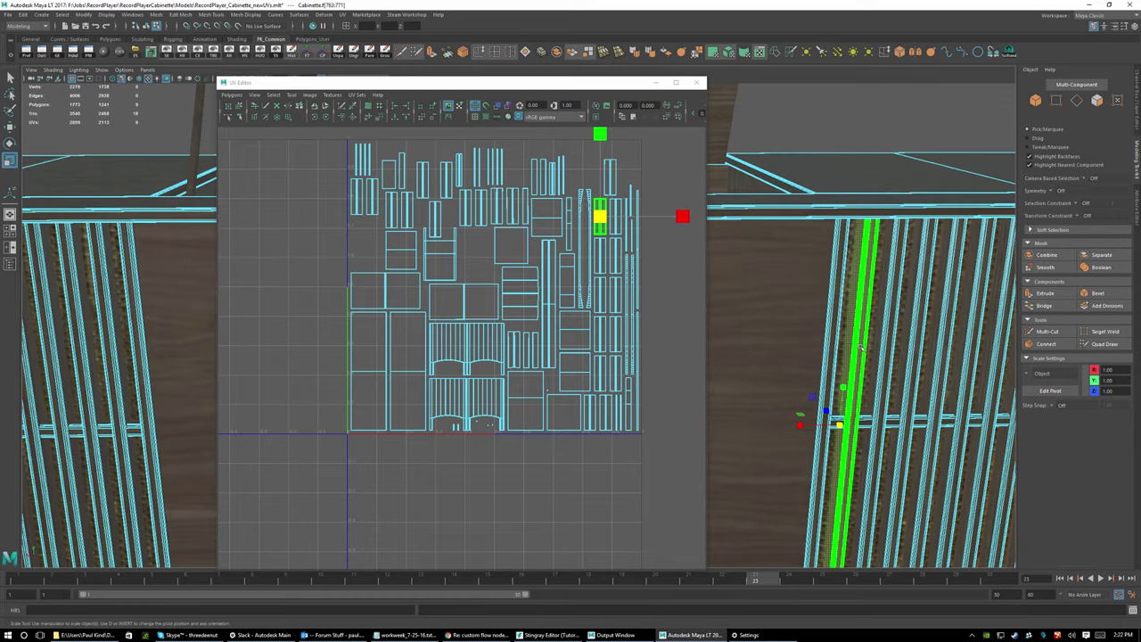
pyautogui.click(495, 216)
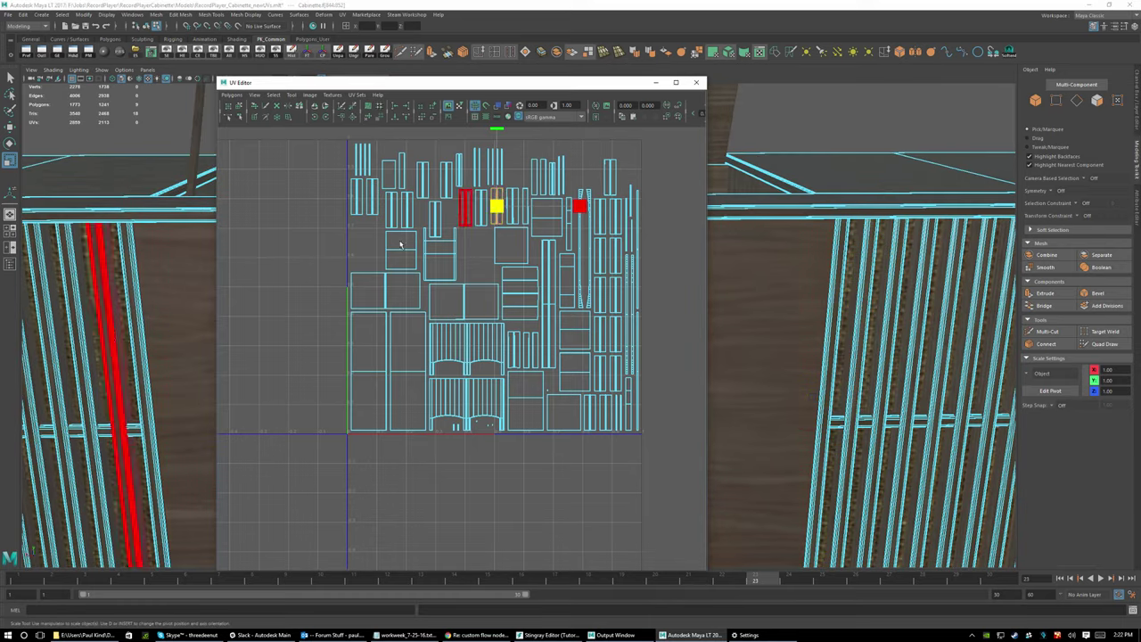
# Select the upper arched side-panel shell and examine its joined pieces against the cabinet's end in the viewport
pyautogui.click(454, 357)
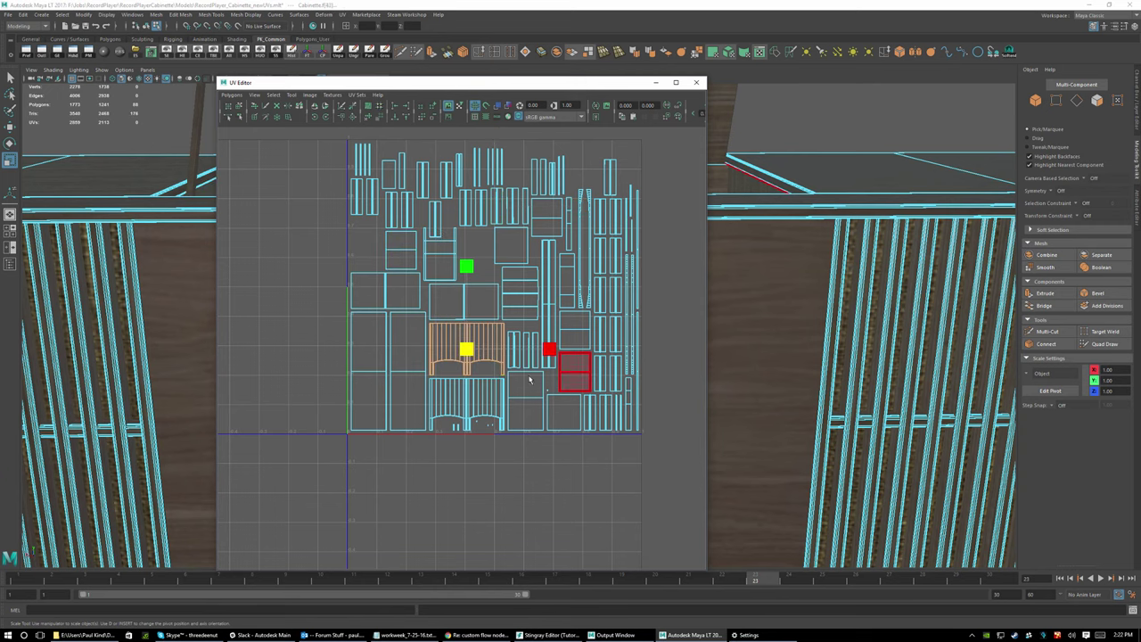
pyautogui.keyDown('alt'); pyautogui.moveTo(214, 305); pyautogui.dragTo(262, 312); pyautogui.keyUp('alt')
pyautogui.scroll(-3, 212, 299)
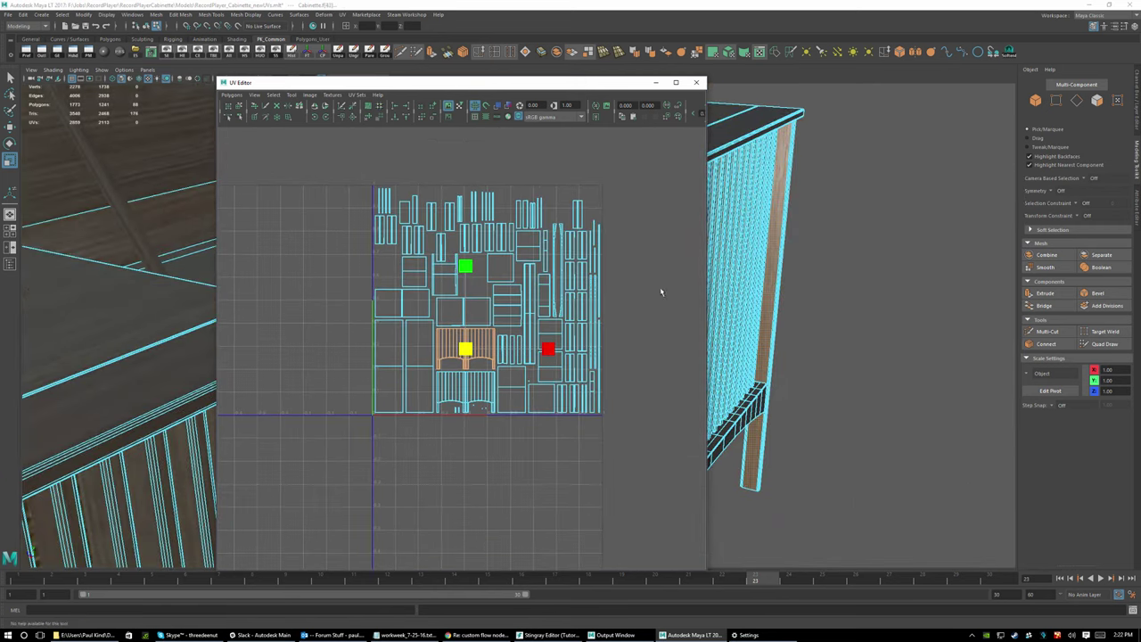
pyautogui.keyDown('alt'); pyautogui.moveTo(767, 289); pyautogui.dragTo(896, 408); pyautogui.keyUp('alt')
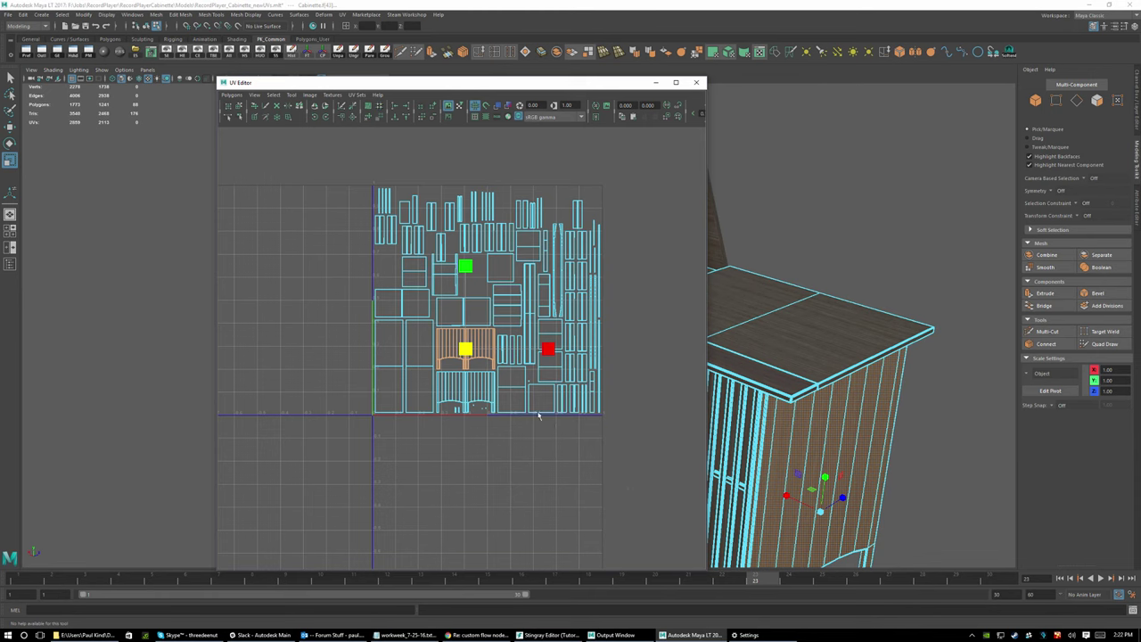
pyautogui.scroll(2, 528, 187)
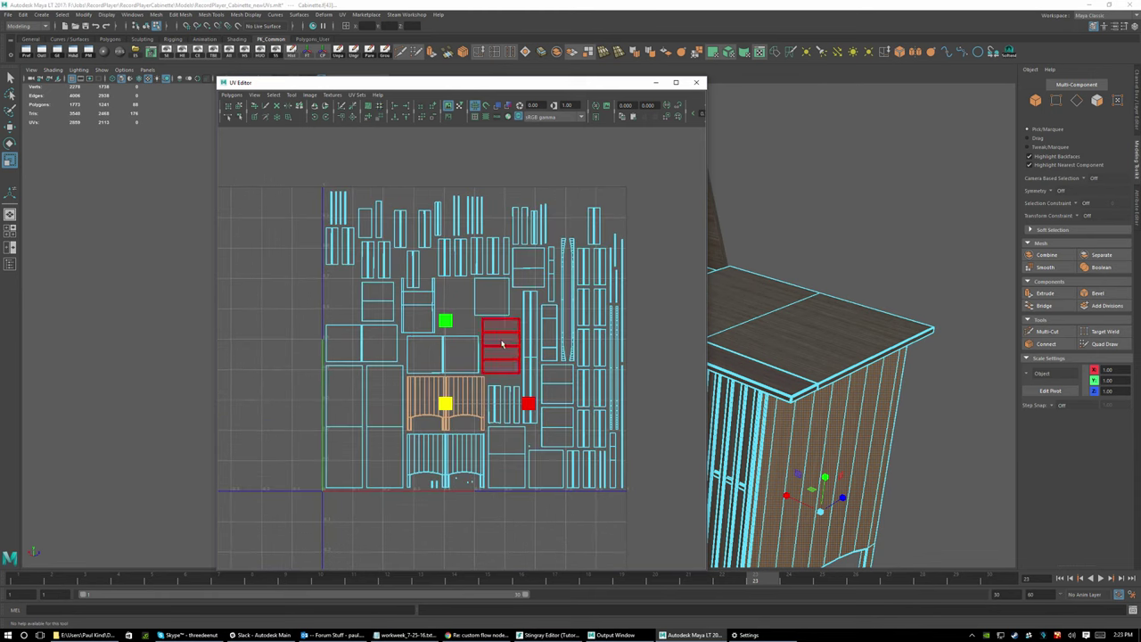
pyautogui.click(446, 394)
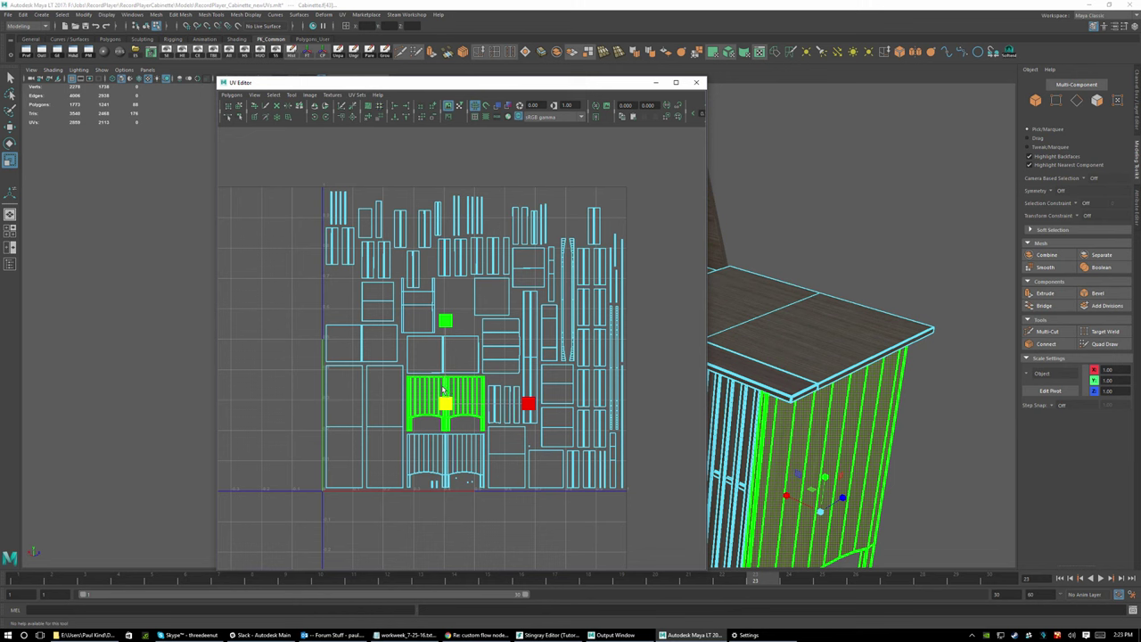
pyautogui.click(444, 388)
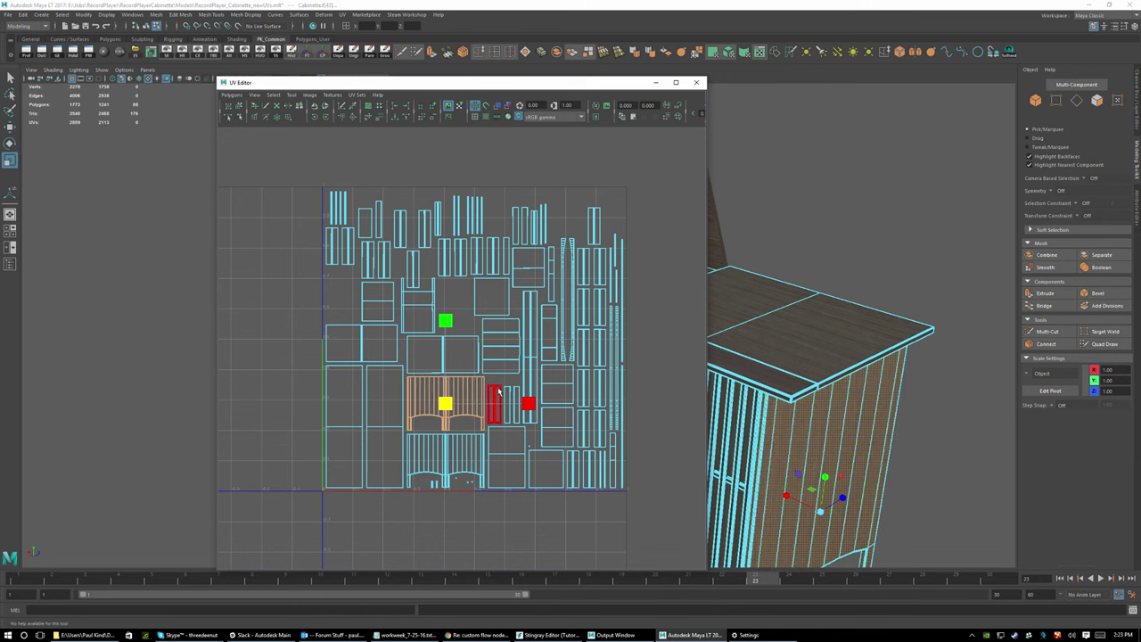
pyautogui.click(457, 401)
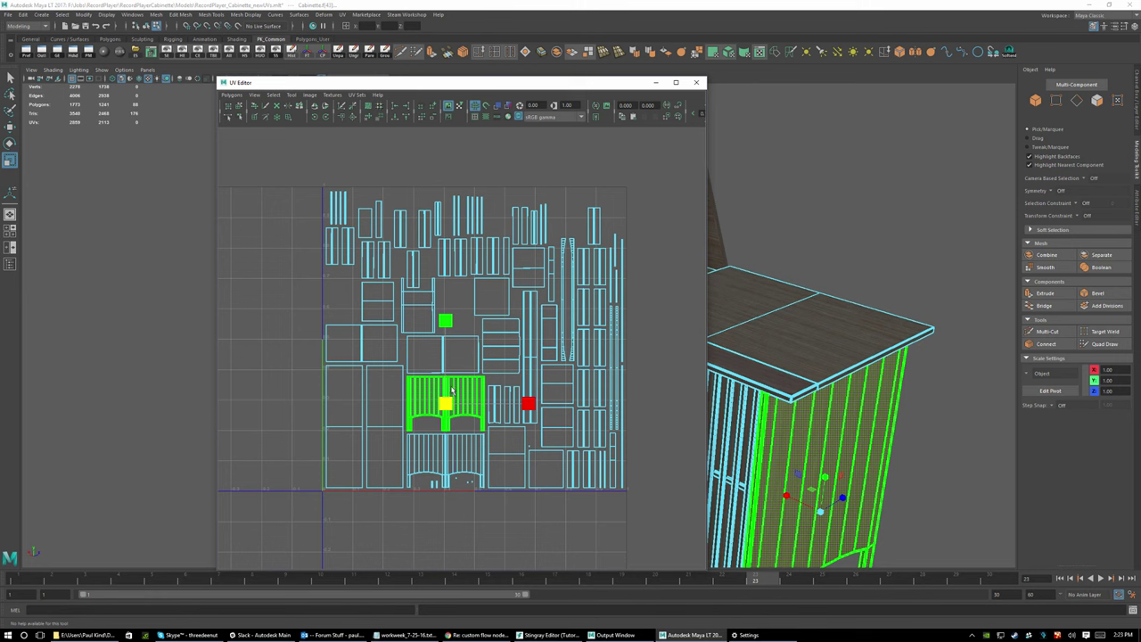
pyautogui.click(486, 426)
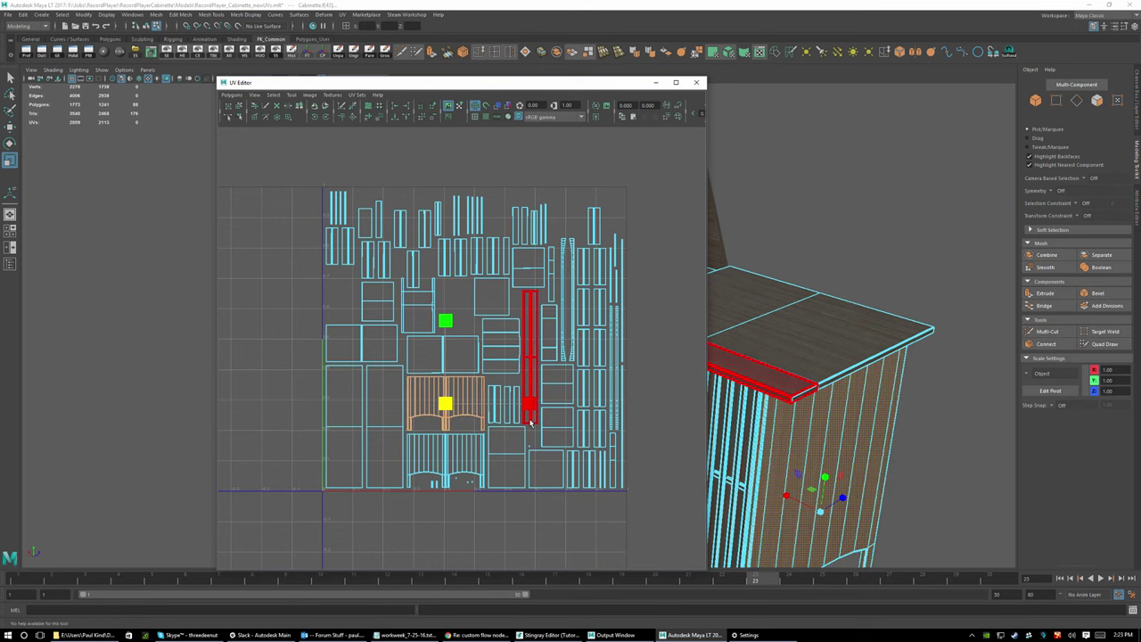
# Clear the UV shell selection and close the UV Editor
pyautogui.click(658, 319)
pyautogui.rightClick(658, 320)
pyautogui.click(629, 309)
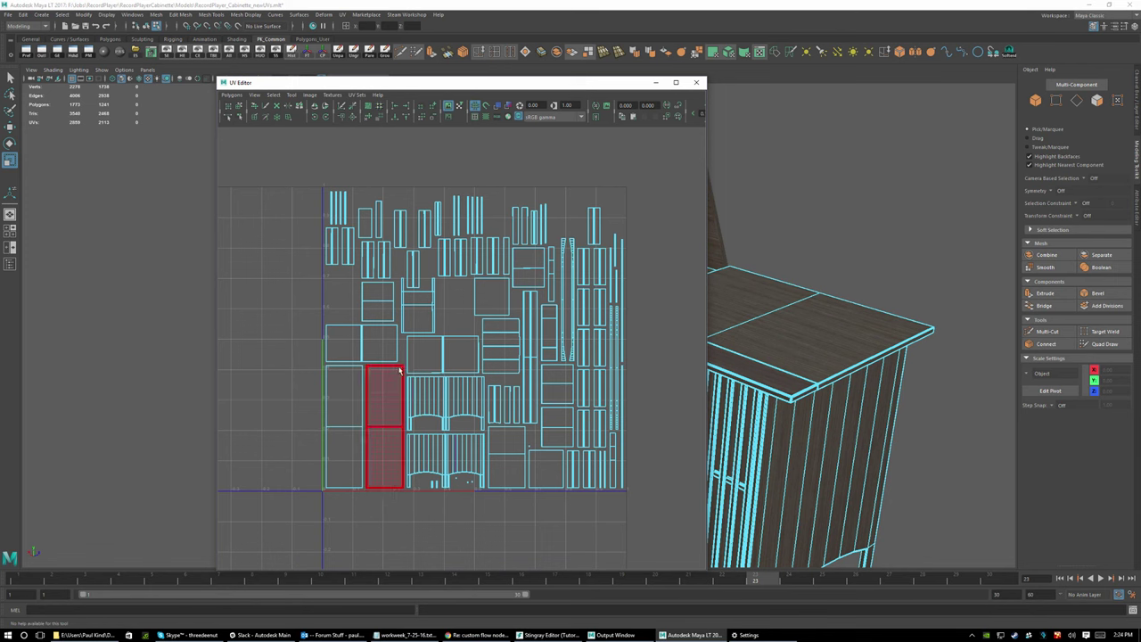
pyautogui.click(696, 82)
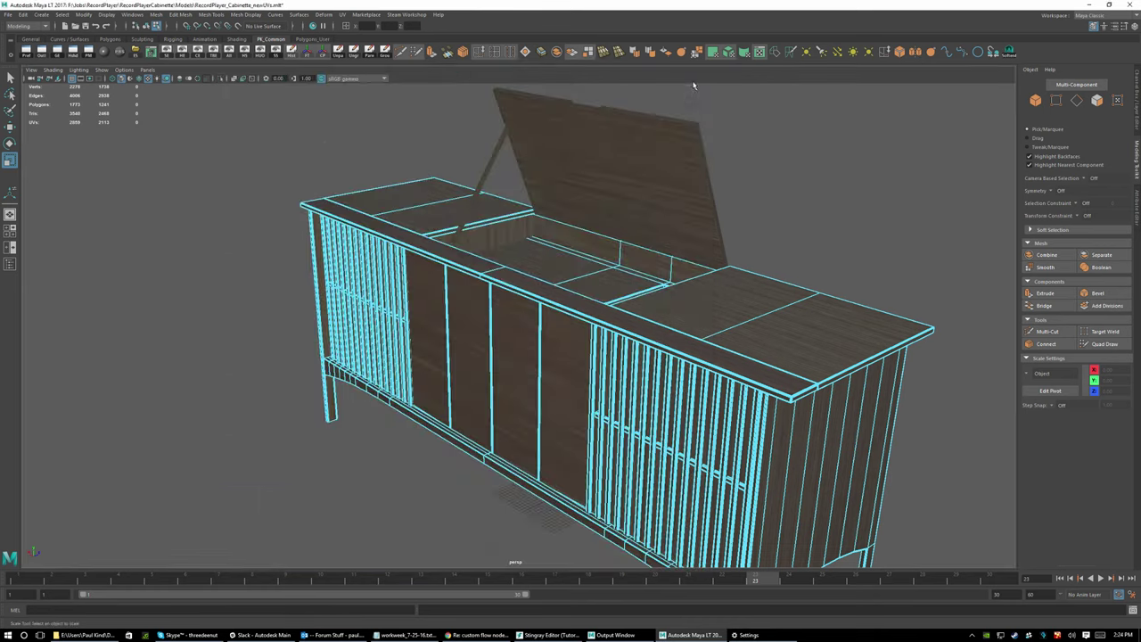
# Switch to Stingray and open the record player cabinet in the Unit Editor
pyautogui.click(548, 635)
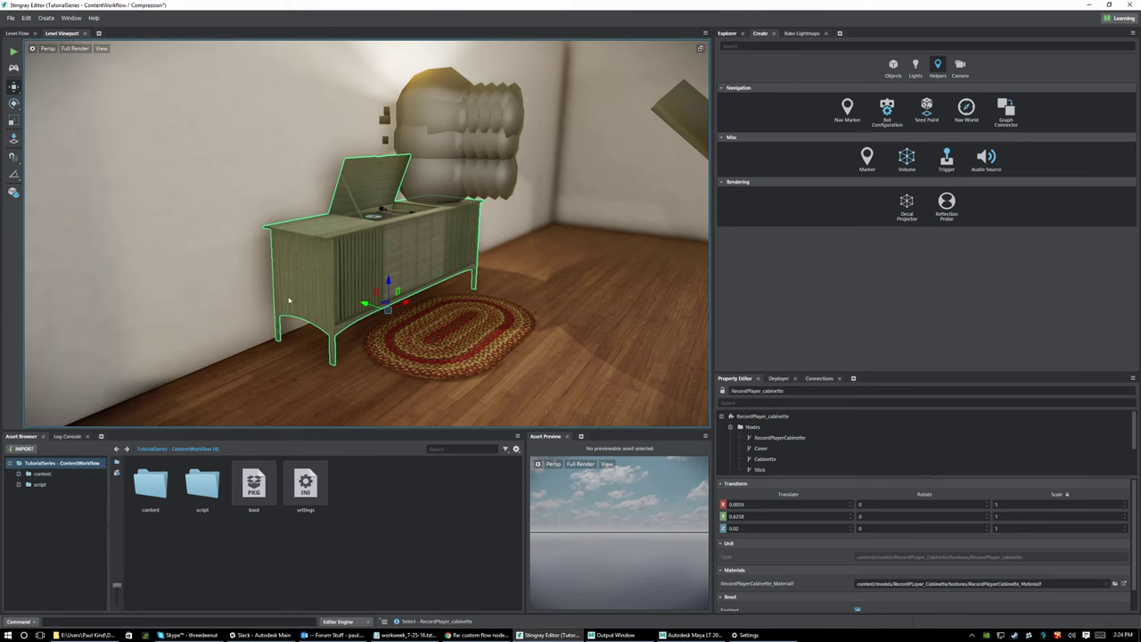
pyautogui.rightClick(306, 263)
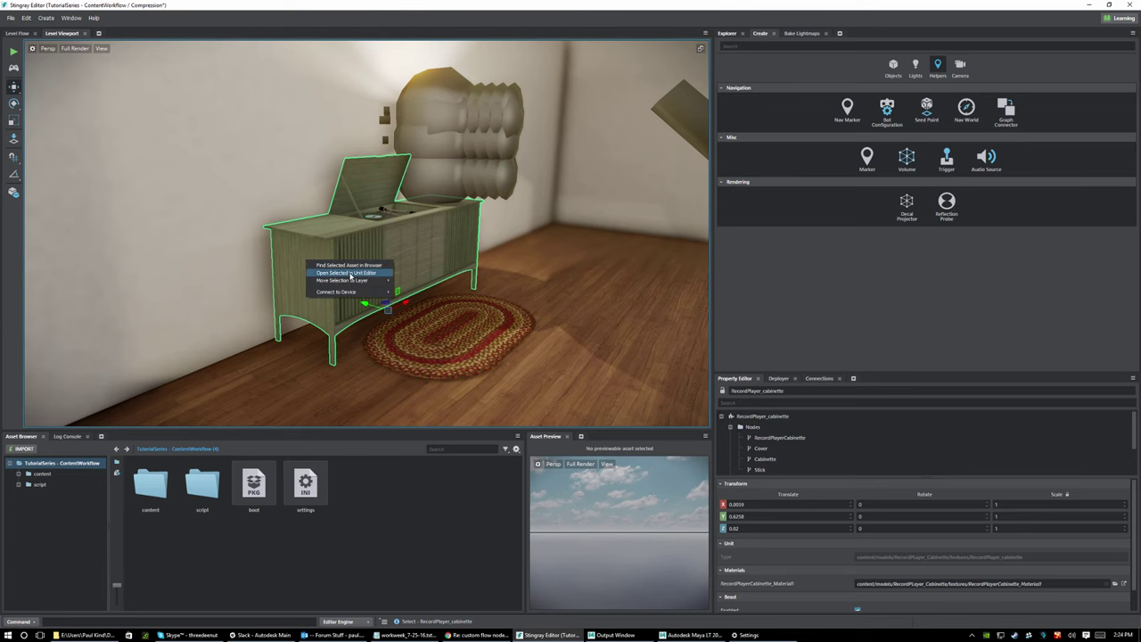
pyautogui.click(350, 273)
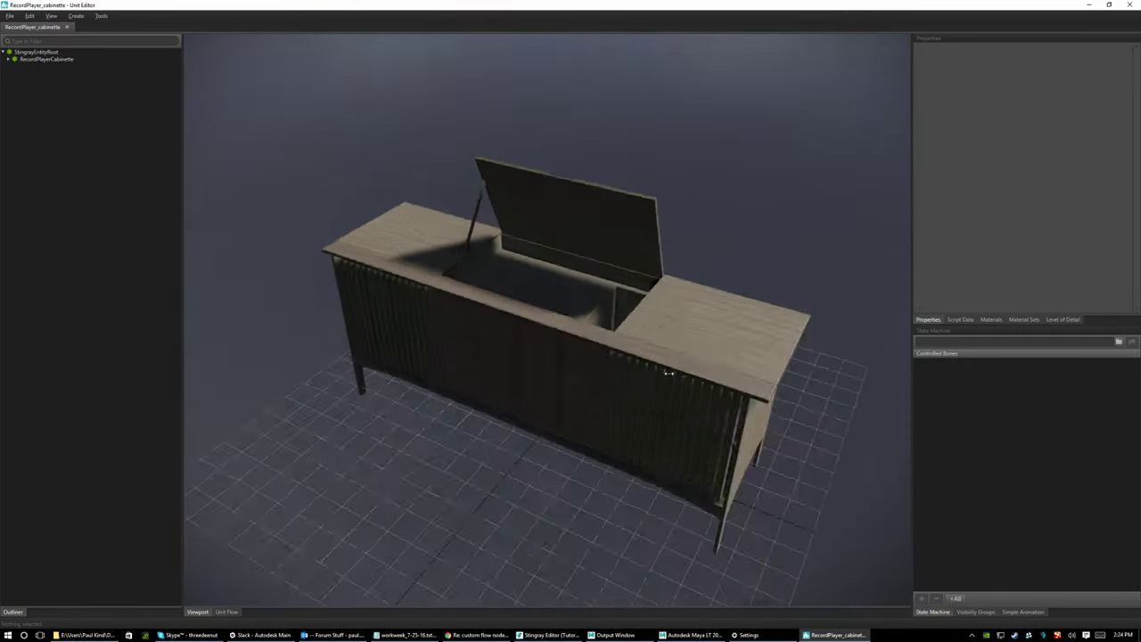
# Select the cabinet mesh, examine its settings including Generate UV-unwrap in the Unit Editor, and return to Maya LT
pyautogui.keyDown('alt'); pyautogui.moveTo(669, 373); pyautogui.dragTo(807, 266); pyautogui.keyUp('alt')
pyautogui.click(658, 337)
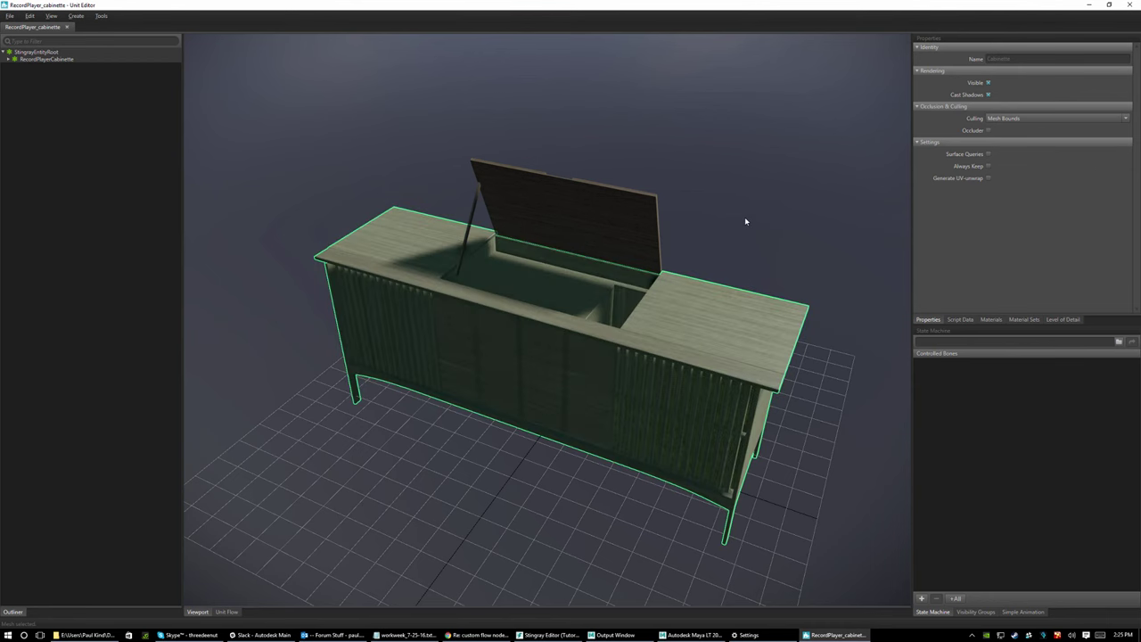
pyautogui.click(736, 221)
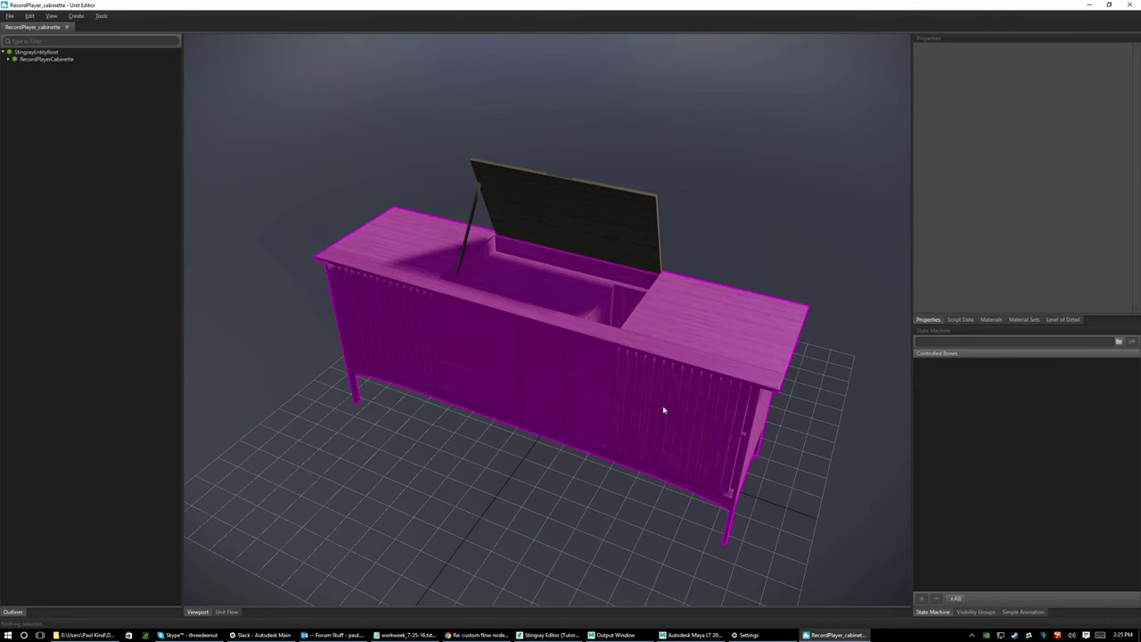
pyautogui.click(650, 336)
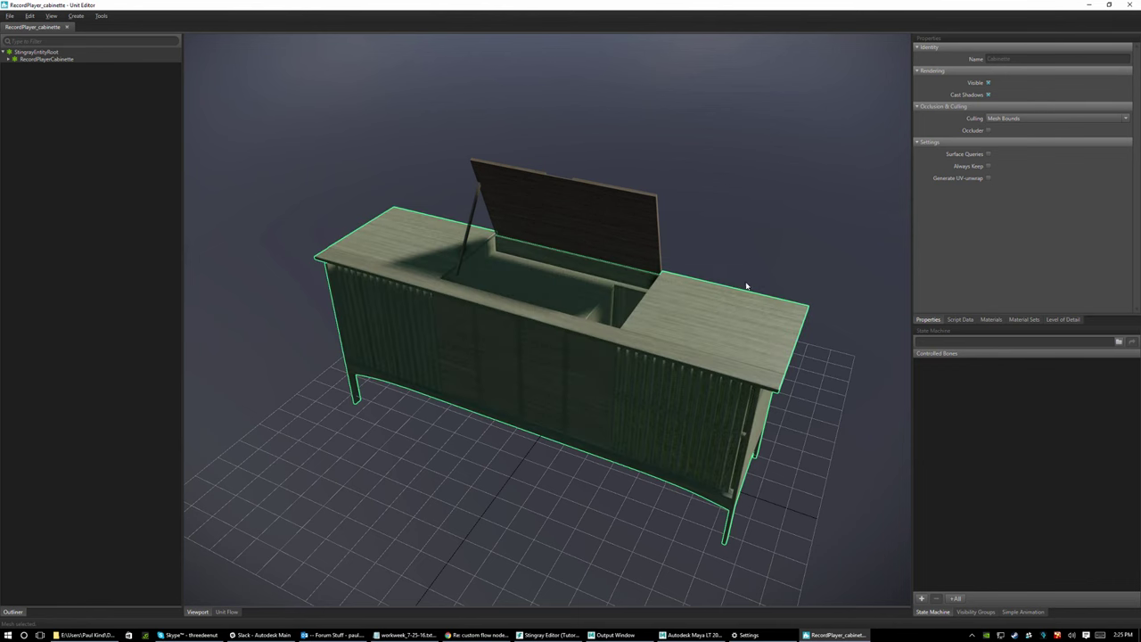
pyautogui.keyDown('alt'); pyautogui.moveTo(484, 300); pyautogui.dragTo(665, 294); pyautogui.keyUp('alt')
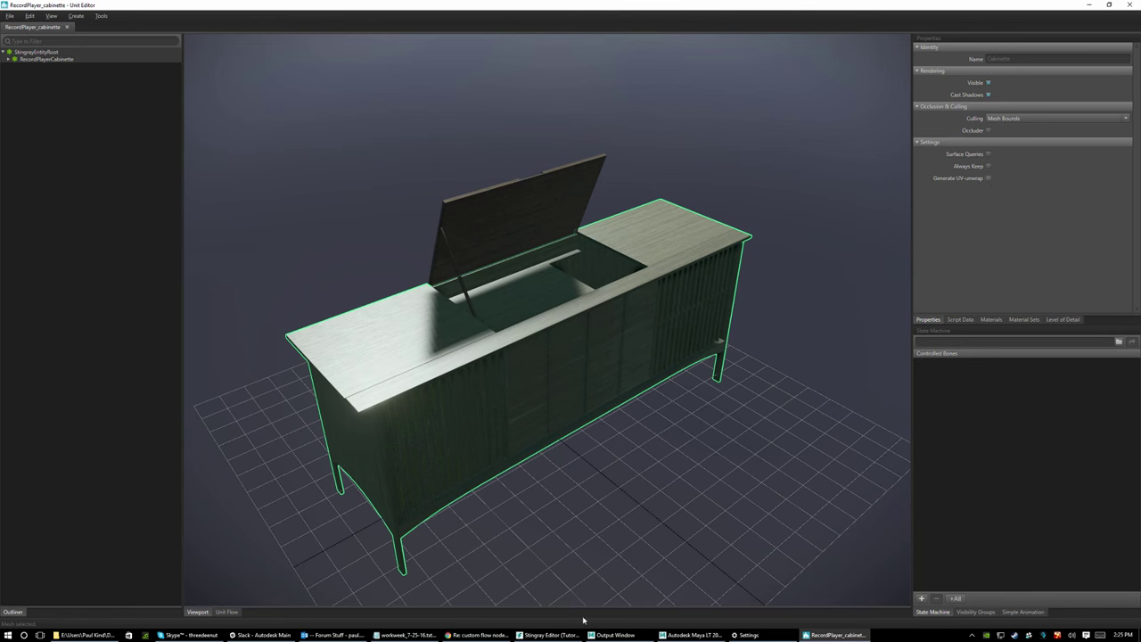
pyautogui.click(692, 634)
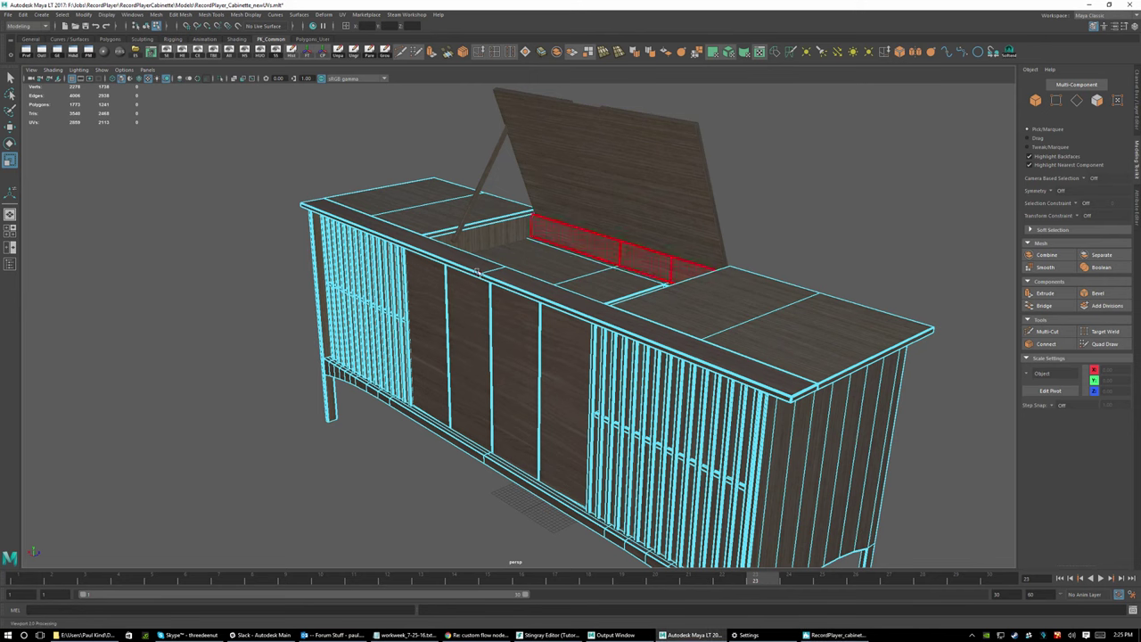
# Select the whole cabinet in object mode, check its UV sets in the UV Set Editor, and examine the model
pyautogui.moveTo(760, 323); pyautogui.dragTo(698, 323, button='right')
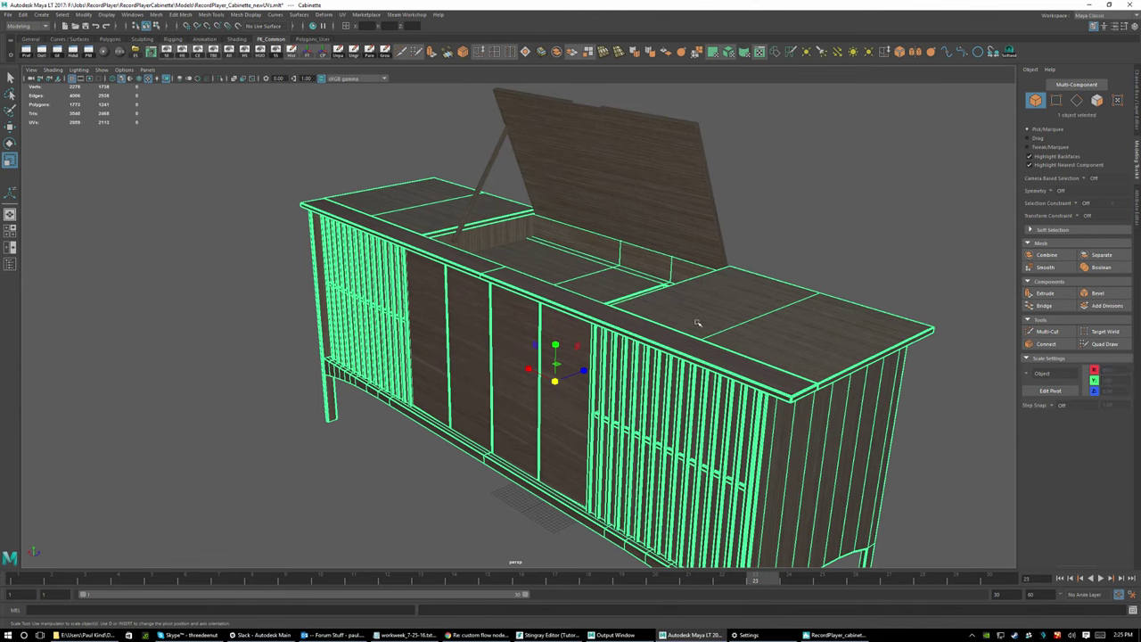
pyautogui.click(342, 15)
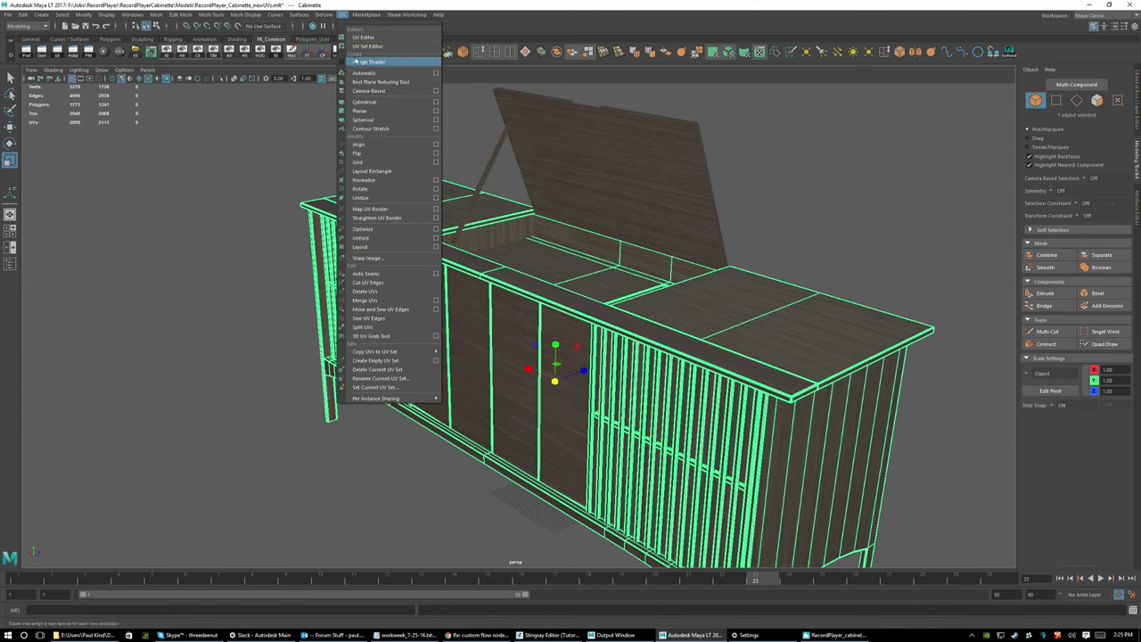
pyautogui.click(357, 47)
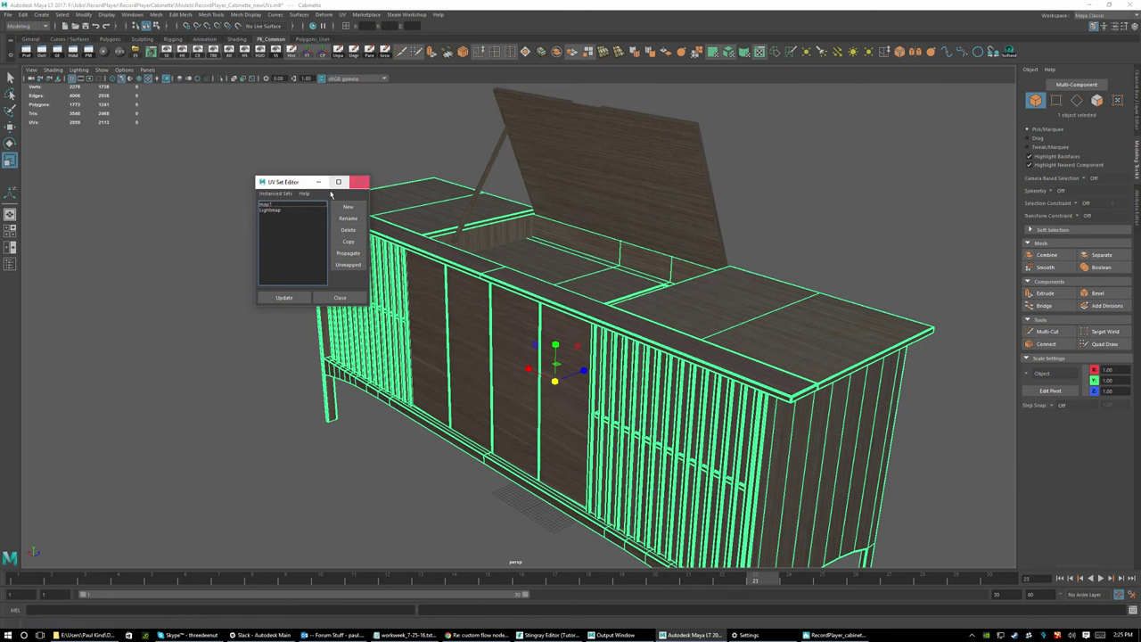
pyautogui.click(365, 181)
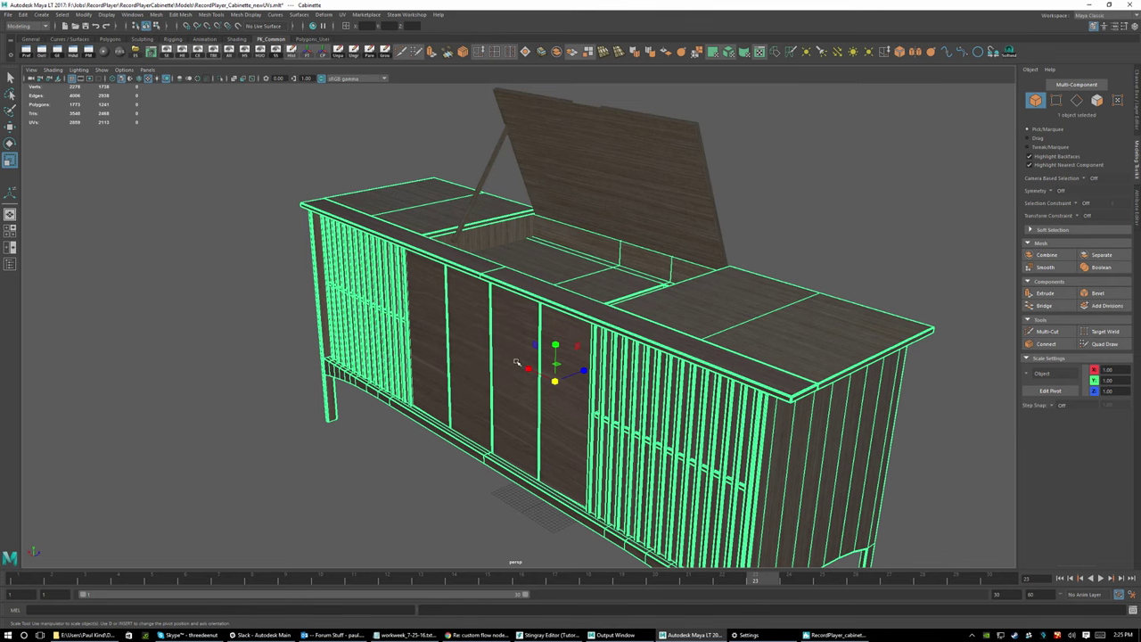
pyautogui.keyDown('alt'); pyautogui.moveTo(526, 355); pyautogui.dragTo(675, 309); pyautogui.keyUp('alt')
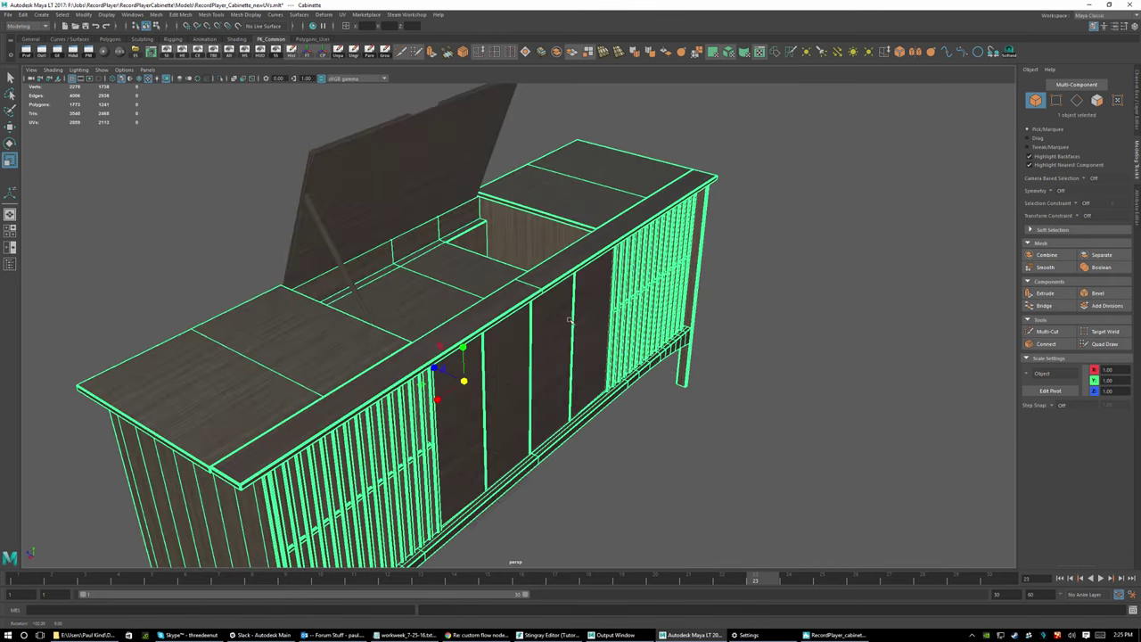
pyautogui.keyDown('alt'); pyautogui.moveTo(487, 332); pyautogui.dragTo(535, 339); pyautogui.keyUp('alt')
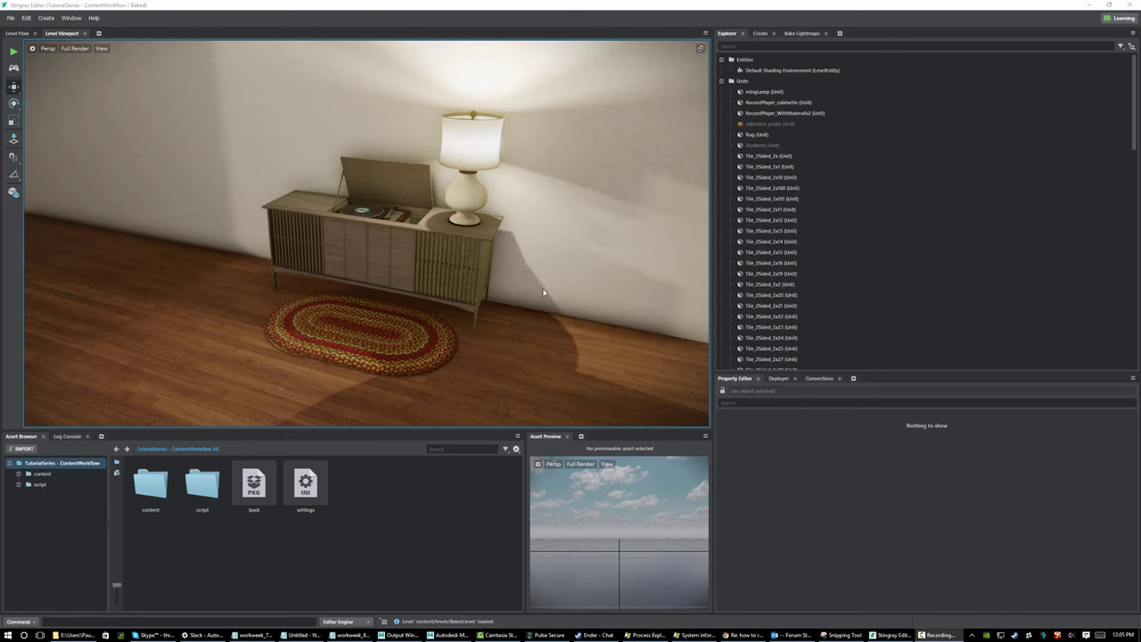
# Turn on the display of gizmos in the Stingray level viewport
pyautogui.moveTo(526, 287)
pyautogui.keyDown('alt'); pyautogui.mouseDown()
pyautogui.moveTo(486, 295)
pyautogui.moveTo(519, 303)
pyautogui.mouseUp(); pyautogui.keyUp('alt')
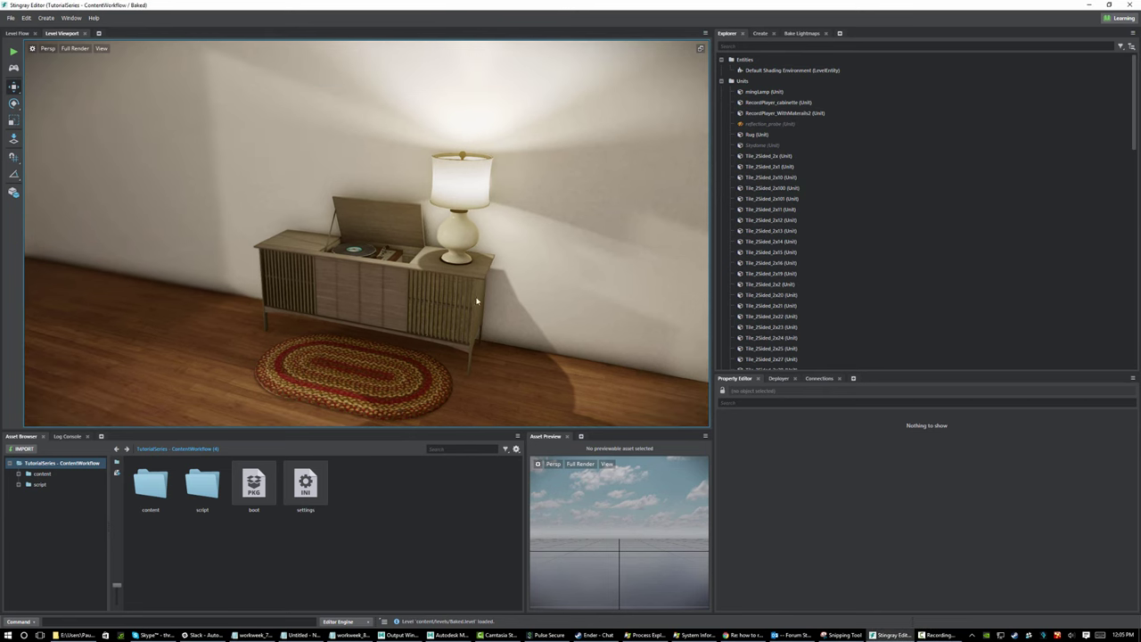
pyautogui.moveTo(477, 301); pyautogui.dragTo(453, 312, button='right')
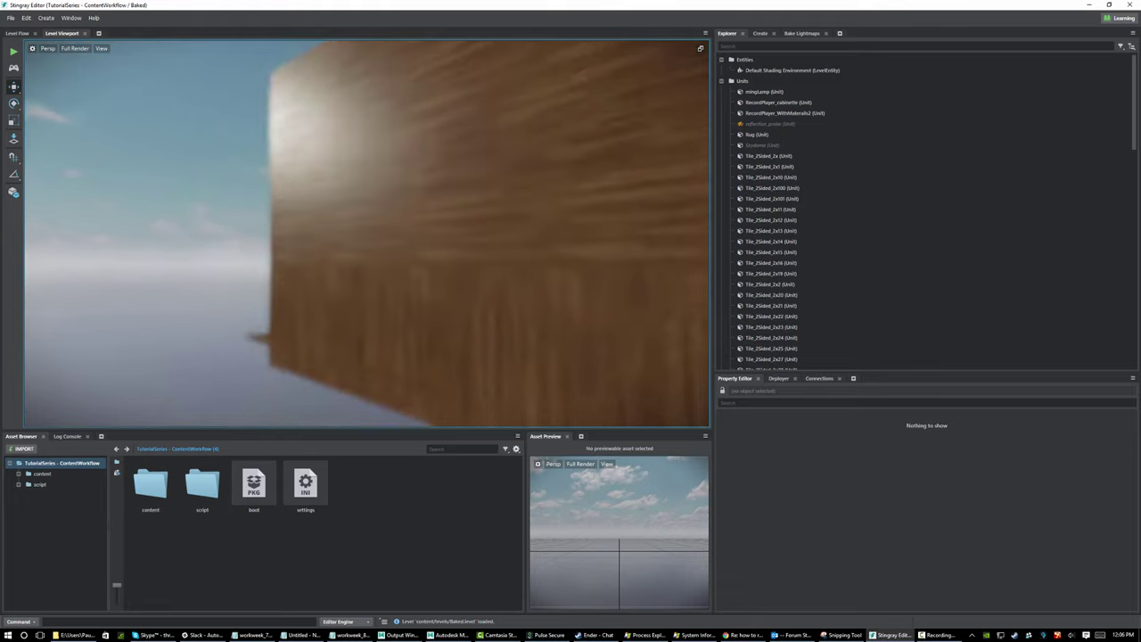
pyautogui.moveTo(602, 330); pyautogui.dragTo(607, 321, button='right')
pyautogui.moveTo(223, 133); pyautogui.dragTo(177, 144, button='right')
pyautogui.click(104, 49)
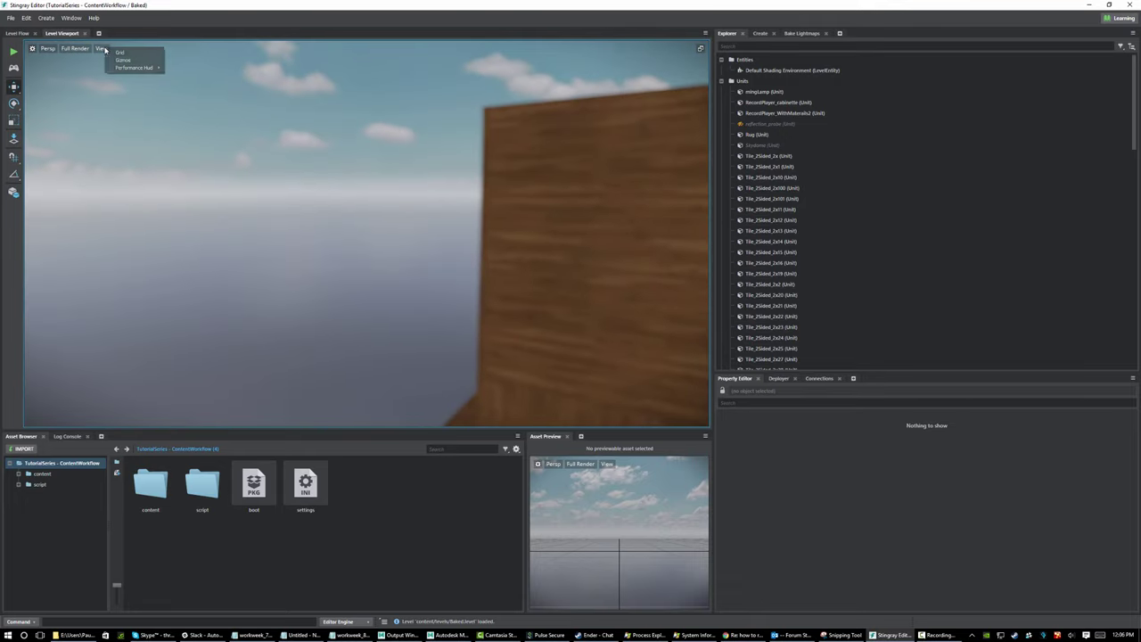
pyautogui.click(111, 62)
# Select the smaller directional light inside the room and examine its direction relative to the record player cabinet
pyautogui.moveTo(342, 197); pyautogui.dragTo(500, 82, button='right')
pyautogui.moveTo(367, 233); pyautogui.dragTo(484, 252, button='right')
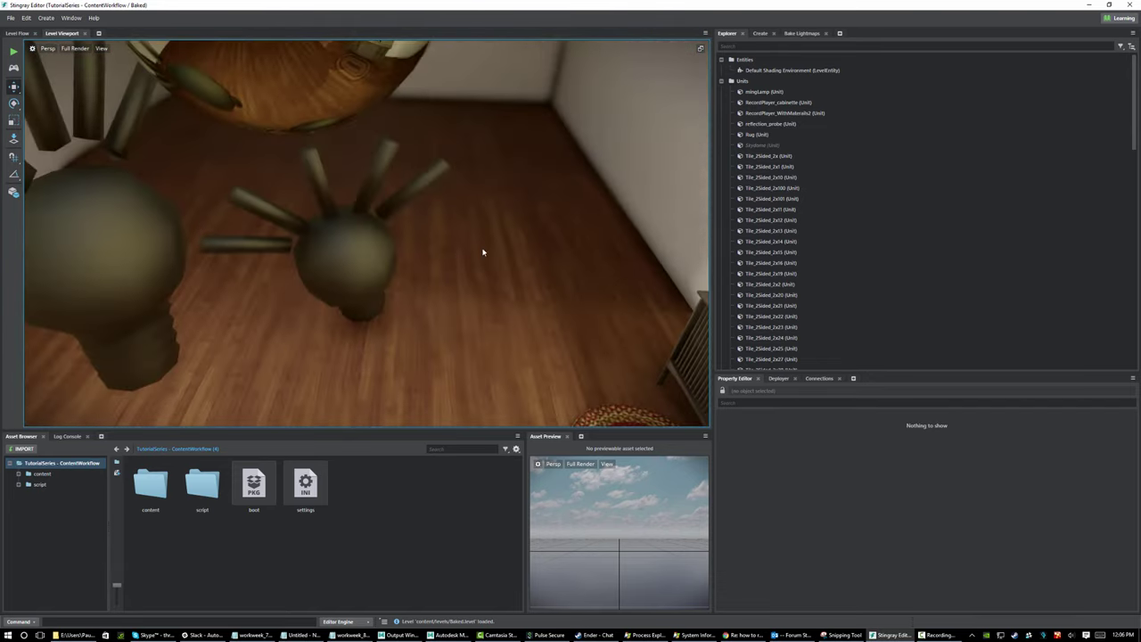
pyautogui.click(363, 255)
pyautogui.moveTo(369, 257); pyautogui.dragTo(346, 251, button='right')
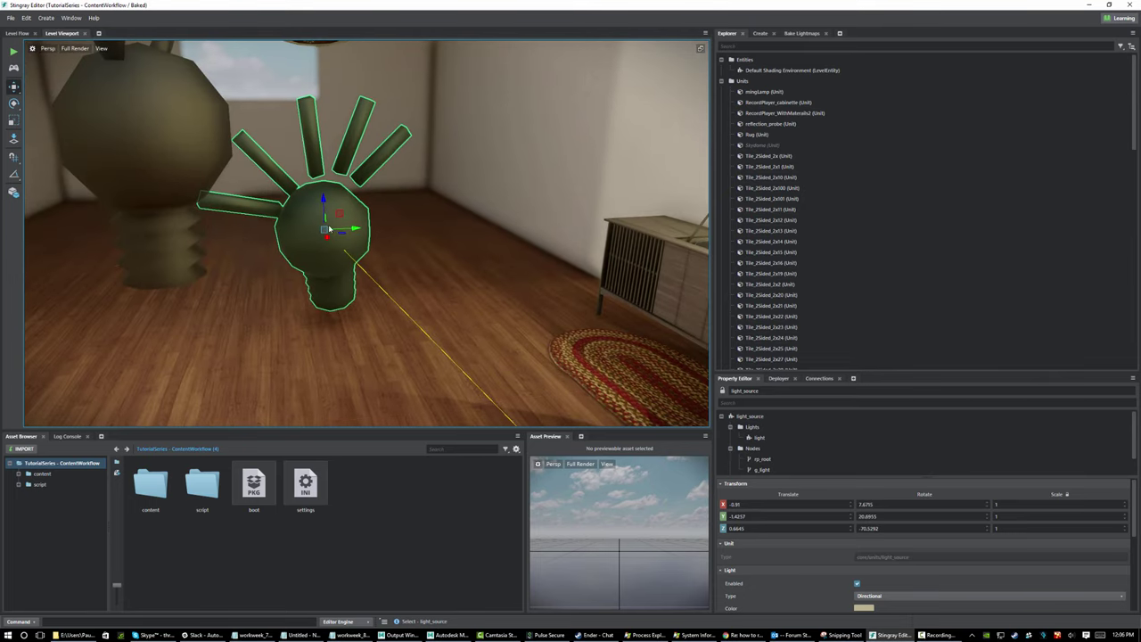
pyautogui.moveTo(410, 286); pyautogui.dragTo(378, 298, button='right')
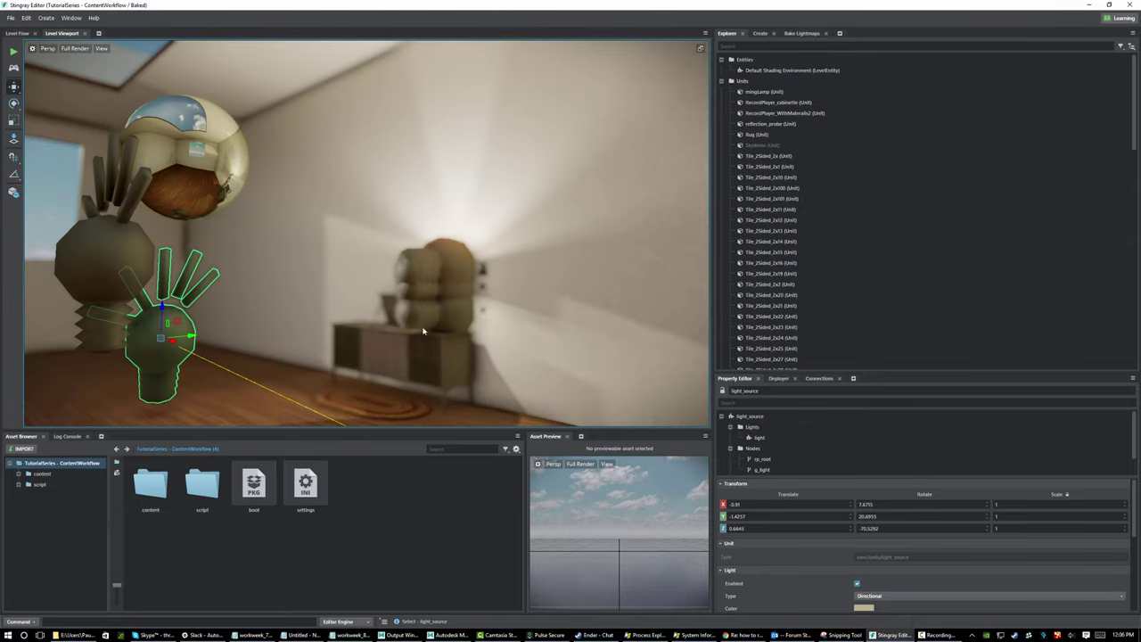
pyautogui.moveTo(371, 299)
pyautogui.mouseDown(button='right')
pyautogui.moveTo(385, 310)
pyautogui.moveTo(372, 300)
pyautogui.mouseUp(button='right')
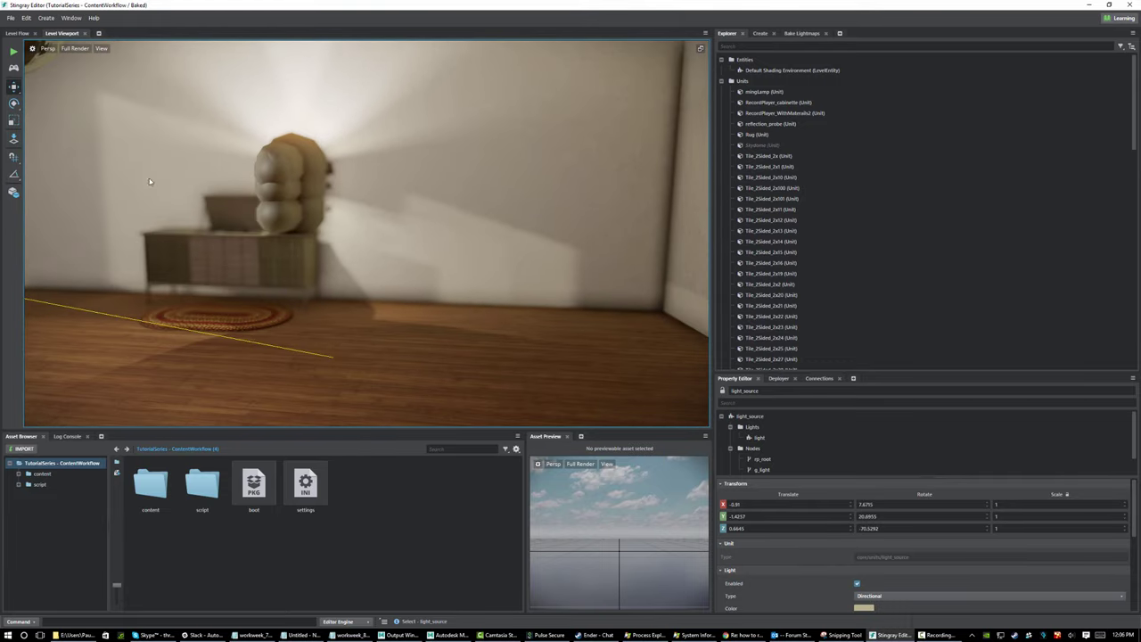
pyautogui.press('f')
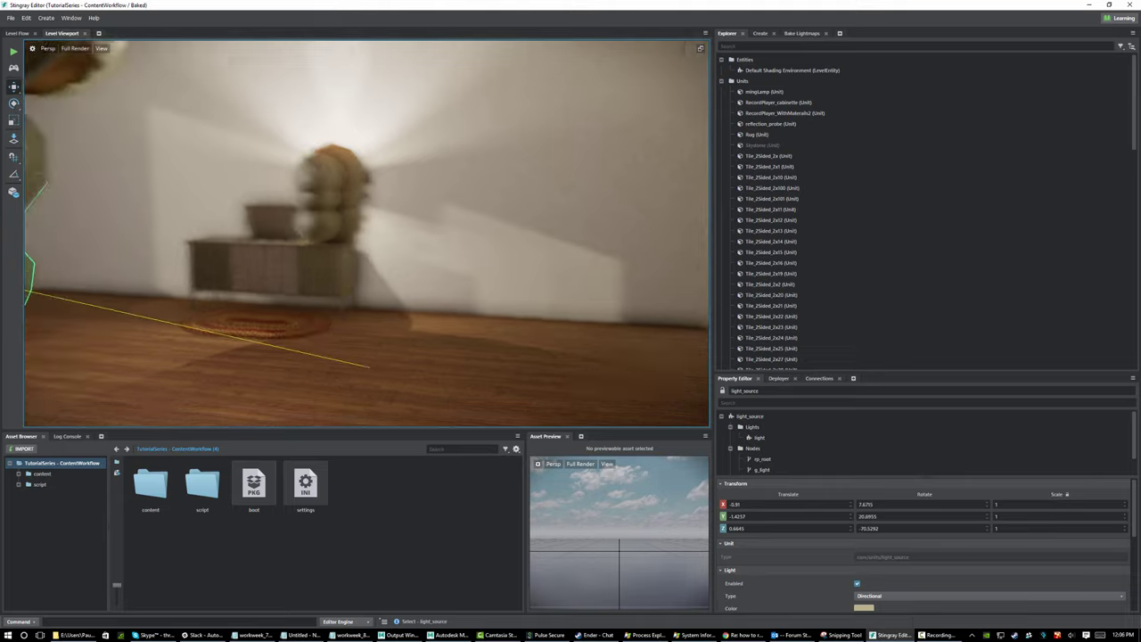
pyautogui.moveTo(177, 150)
pyautogui.mouseDown(button='right')
pyautogui.moveTo(180, 163)
pyautogui.moveTo(177, 150)
pyautogui.mouseUp(button='right')
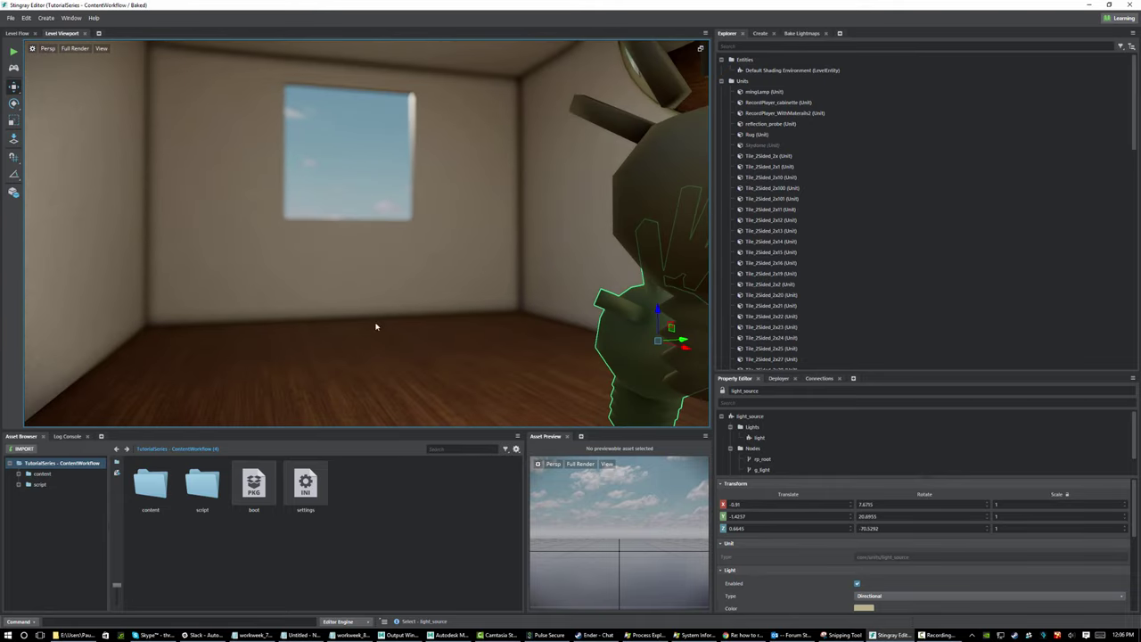
# Select individual tiles of the window wall, ceiling and floor to examine how the room is assembled
pyautogui.click(348, 255)
pyautogui.click(468, 240)
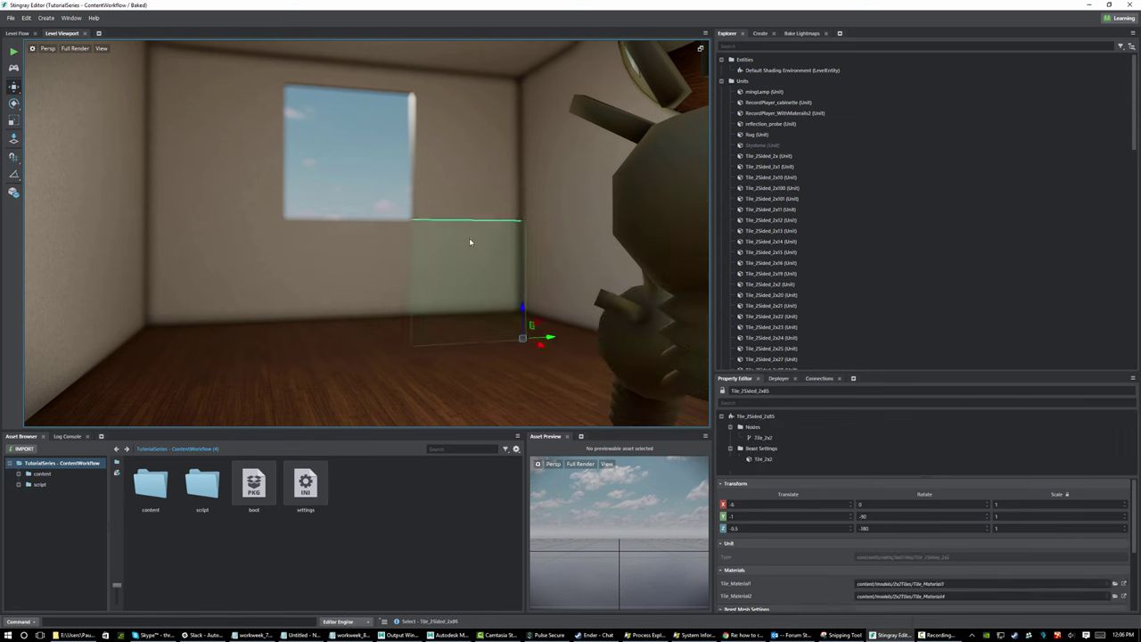
pyautogui.click(478, 154)
pyautogui.moveTo(462, 91); pyautogui.dragTo(386, 91)
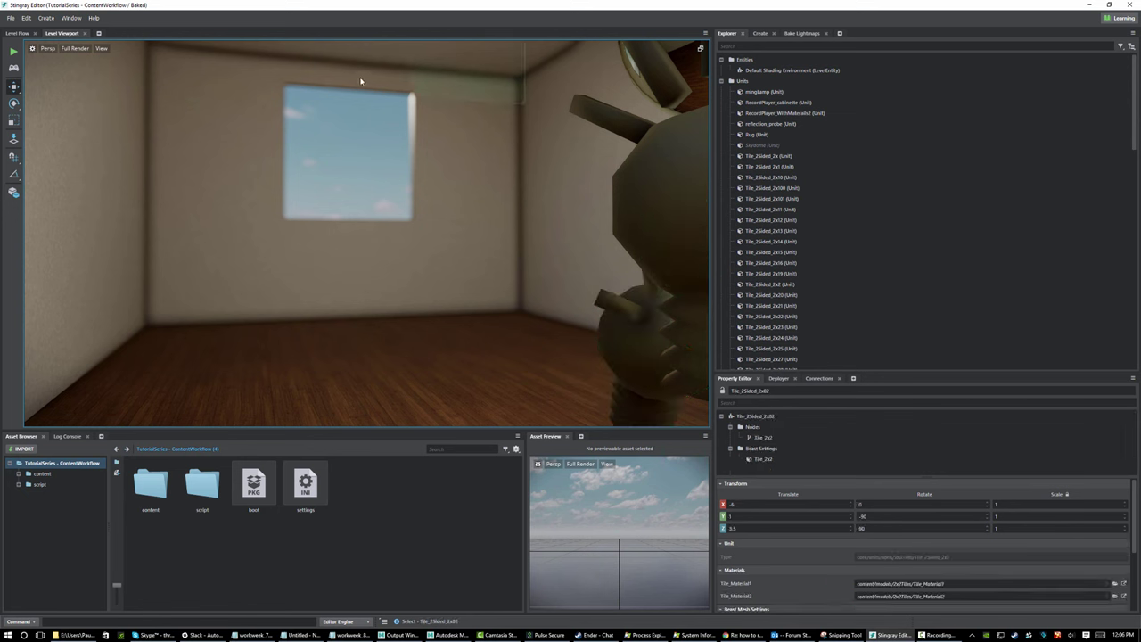
pyautogui.click(358, 82)
pyautogui.click(221, 107)
pyautogui.click(270, 364)
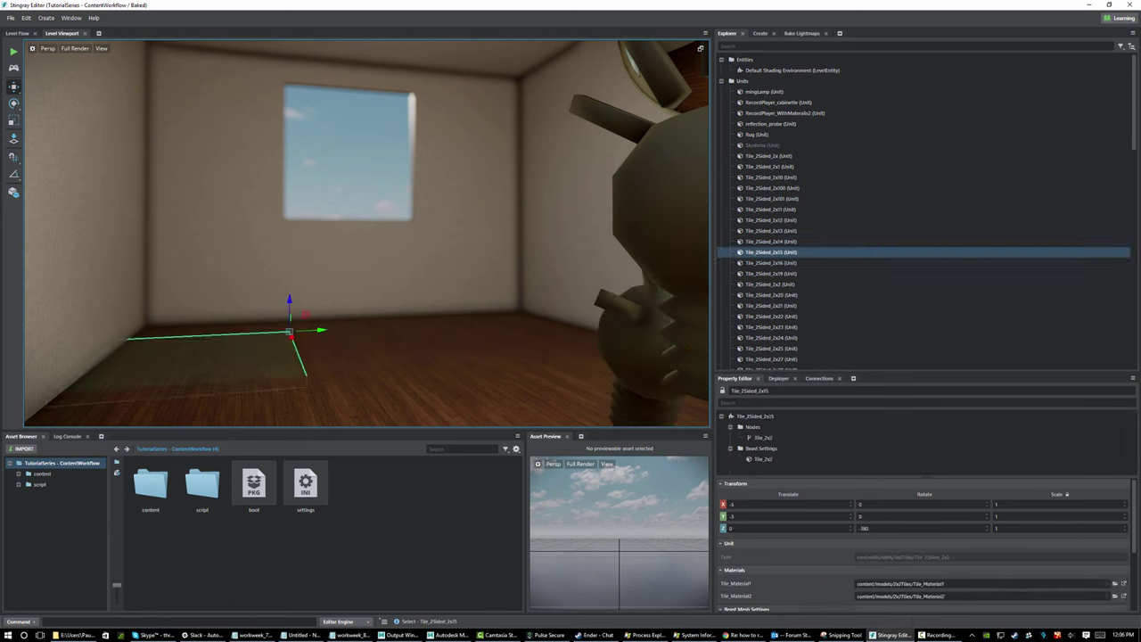
# Rotate the selected floor tile out of place to expose the gap beneath it, and undo the rotation
pyautogui.press('e')
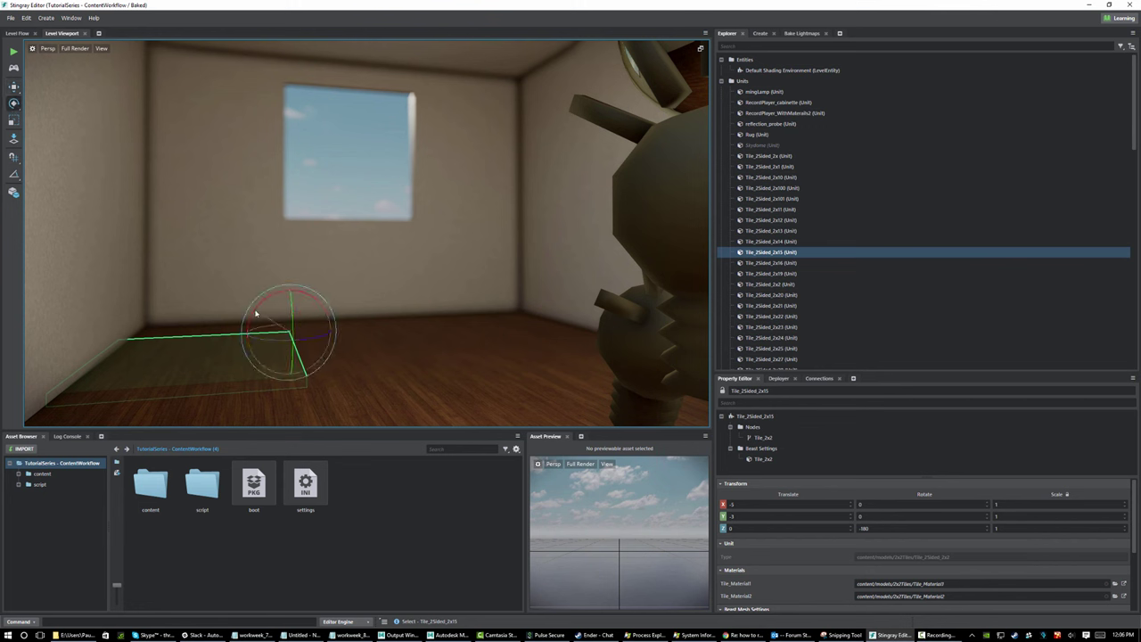
pyautogui.moveTo(252, 313); pyautogui.dragTo(391, 322)
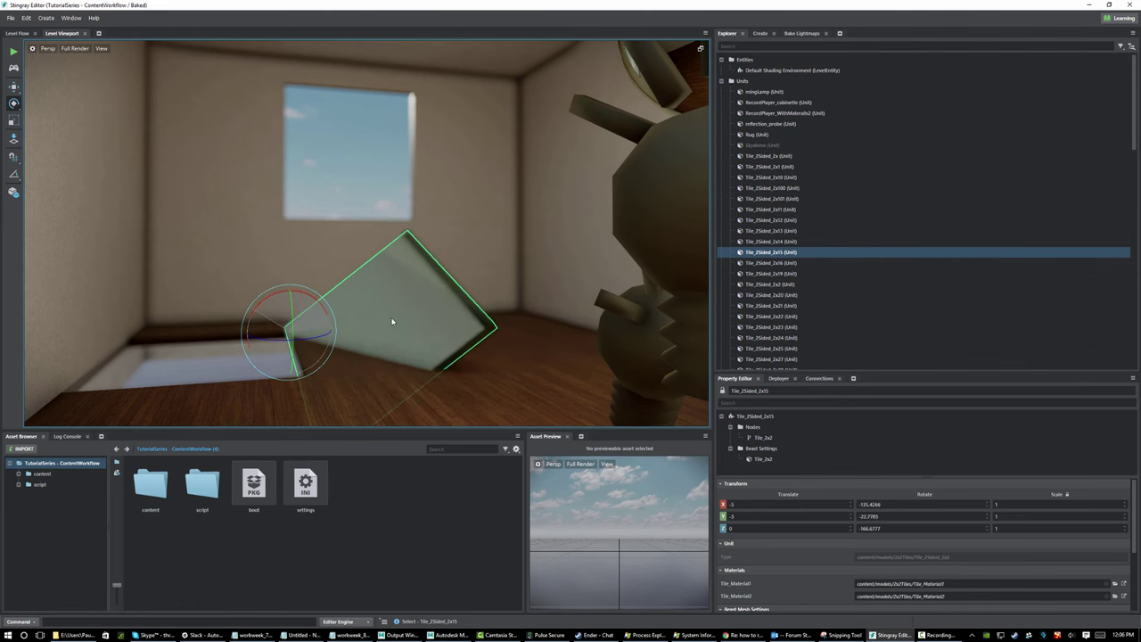
pyautogui.hotkey('ctrl', 'z')
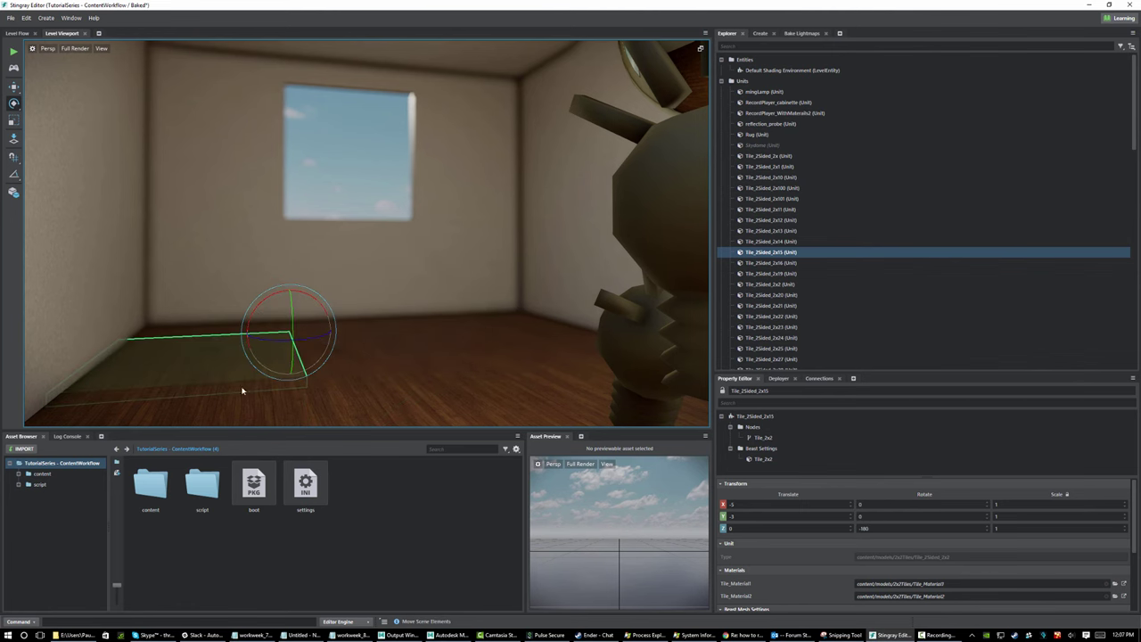
# Examine the room from outside and select the individual tiles along the lower row of its exterior wall
pyautogui.press('a')
pyautogui.moveTo(274, 356); pyautogui.dragTo(255, 408, button='right')
pyautogui.press('d')
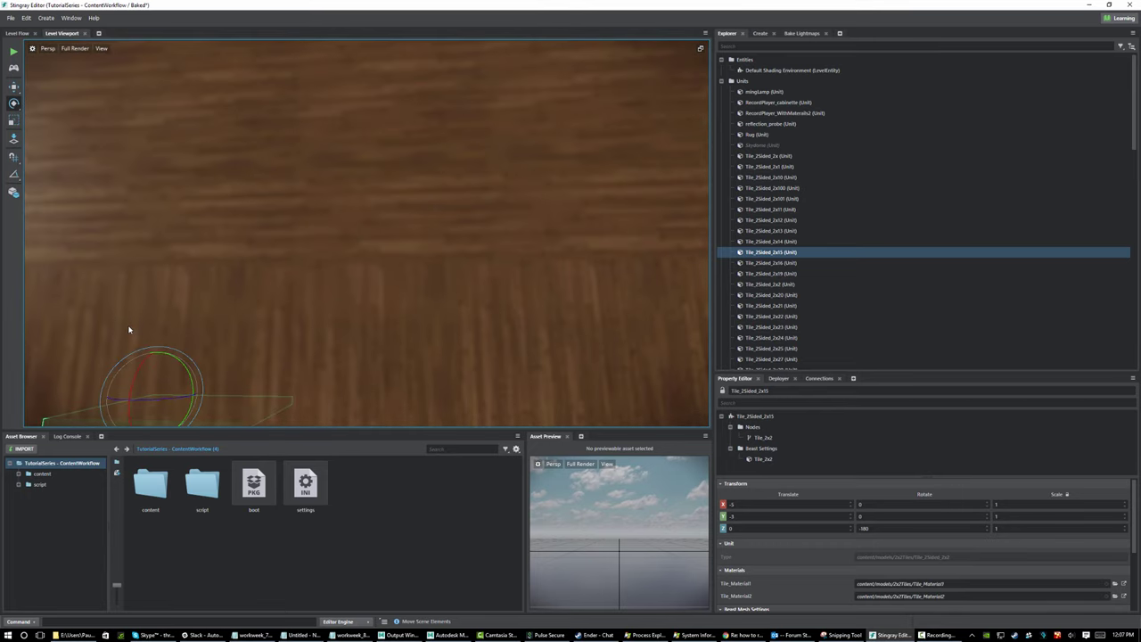
pyautogui.click(130, 330)
pyautogui.click(231, 322)
pyautogui.click(438, 345)
pyautogui.click(581, 353)
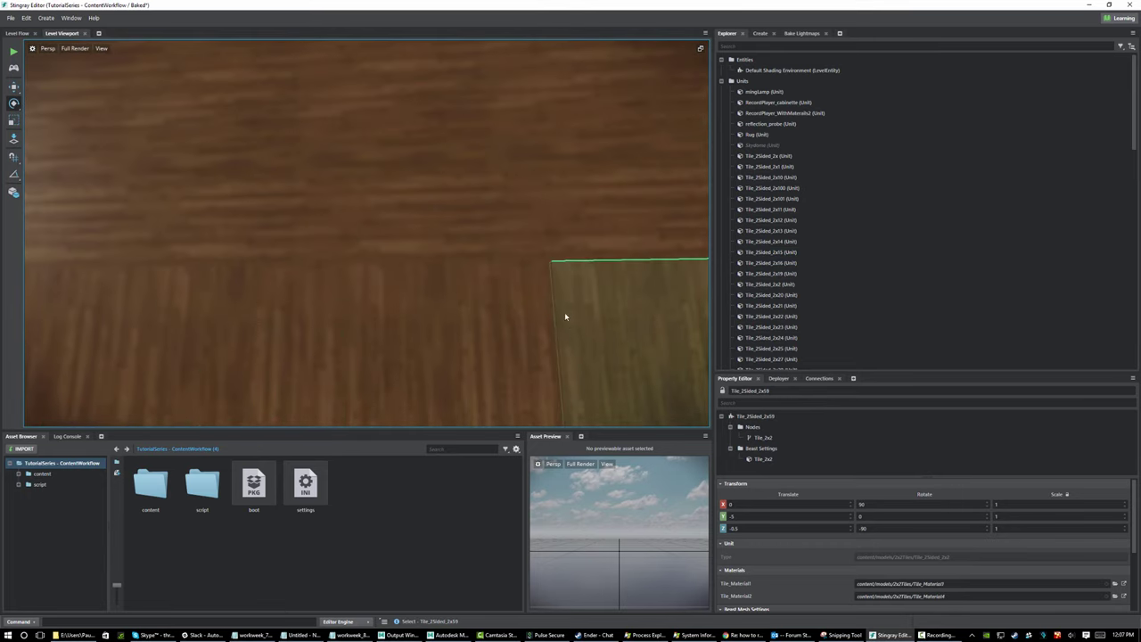
# Select an upper spotlight at the lamp on the cabinet and examine the cluster of lights from several angles
pyautogui.moveTo(565, 316); pyautogui.dragTo(526, 278, button='right')
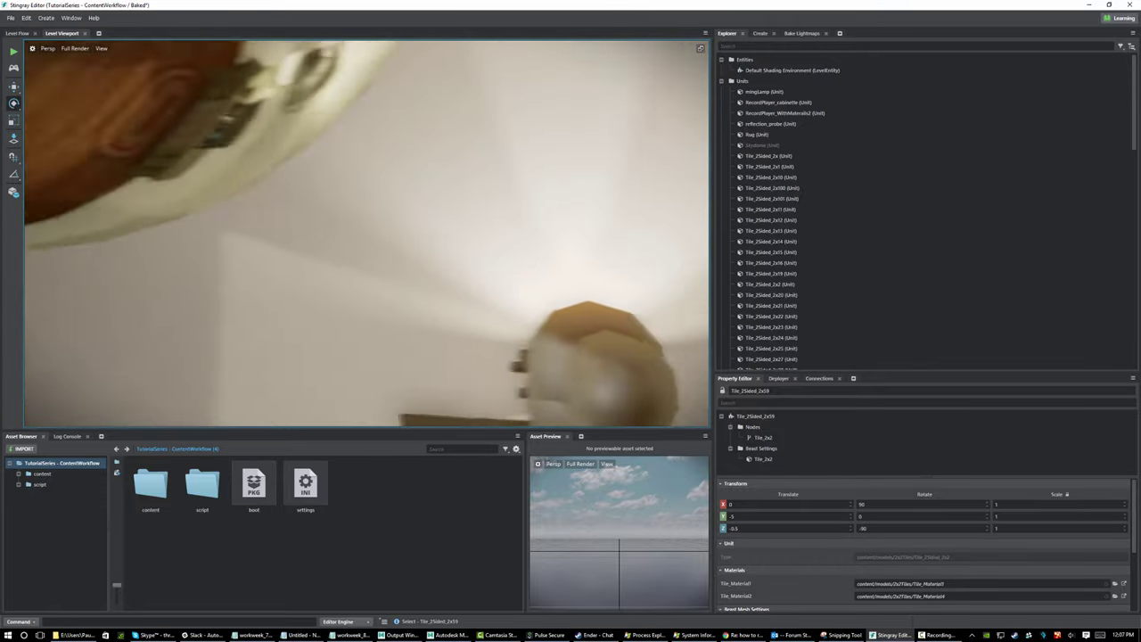
pyautogui.keyDown('alt'); pyautogui.moveTo(392, 214); pyautogui.dragTo(582, 299); pyautogui.keyUp('alt')
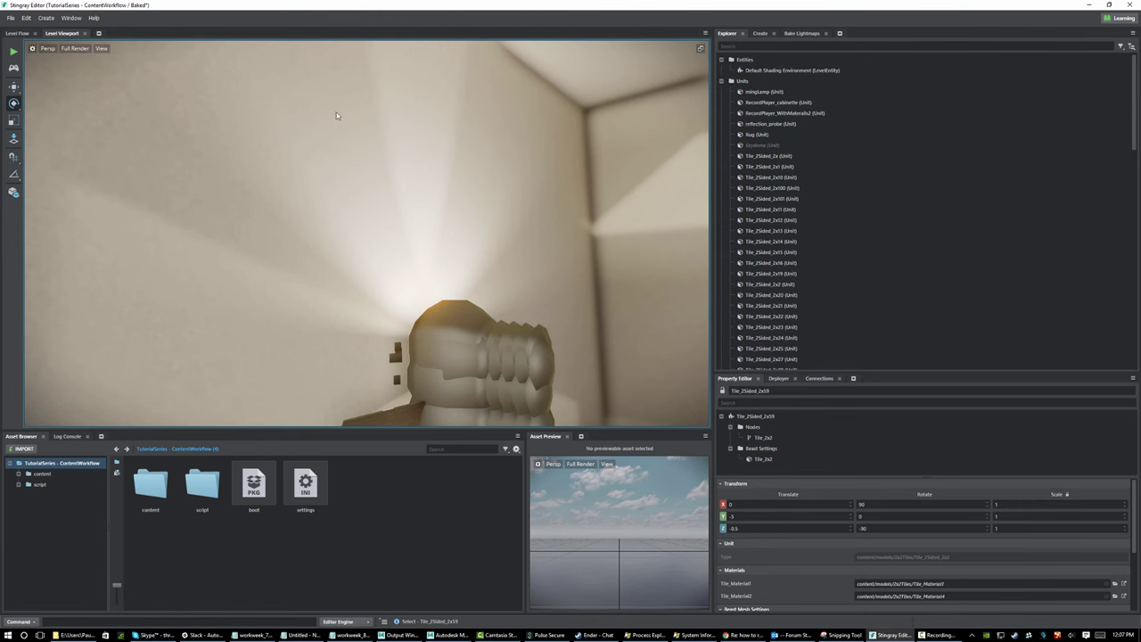
pyautogui.keyDown('alt'); pyautogui.moveTo(448, 269); pyautogui.dragTo(356, 303); pyautogui.keyUp('alt')
pyautogui.moveTo(357, 304); pyautogui.dragTo(396, 272, button='right')
pyautogui.moveTo(473, 280)
pyautogui.keyDown('alt'); pyautogui.mouseDown()
pyautogui.moveTo(410, 276)
pyautogui.moveTo(390, 252)
pyautogui.mouseUp(); pyautogui.keyUp('alt')
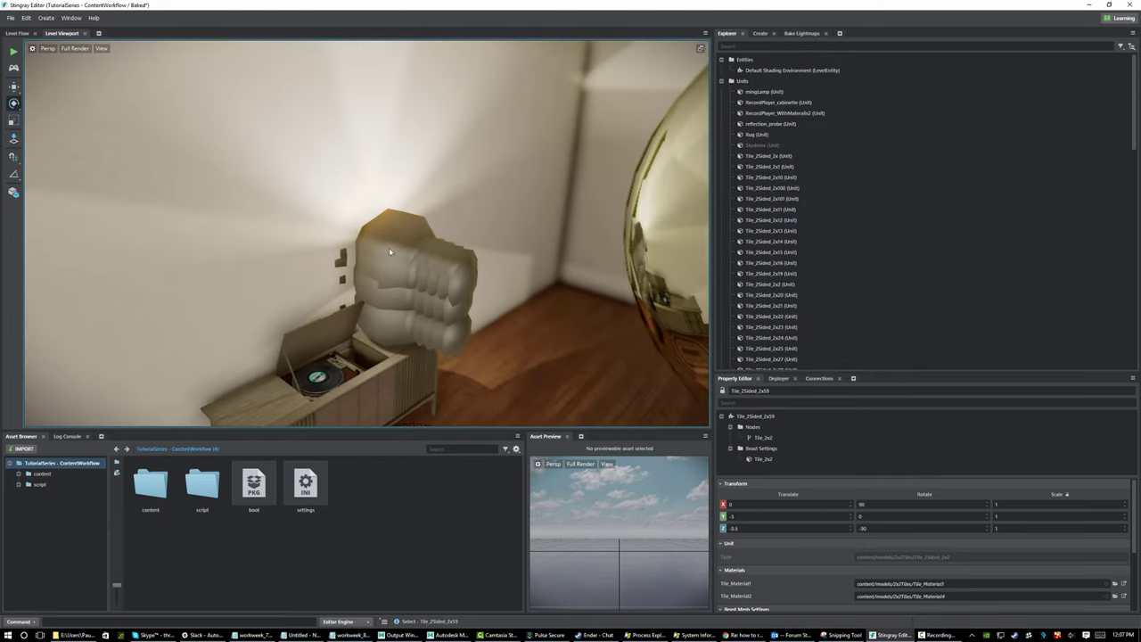
pyautogui.click(453, 221)
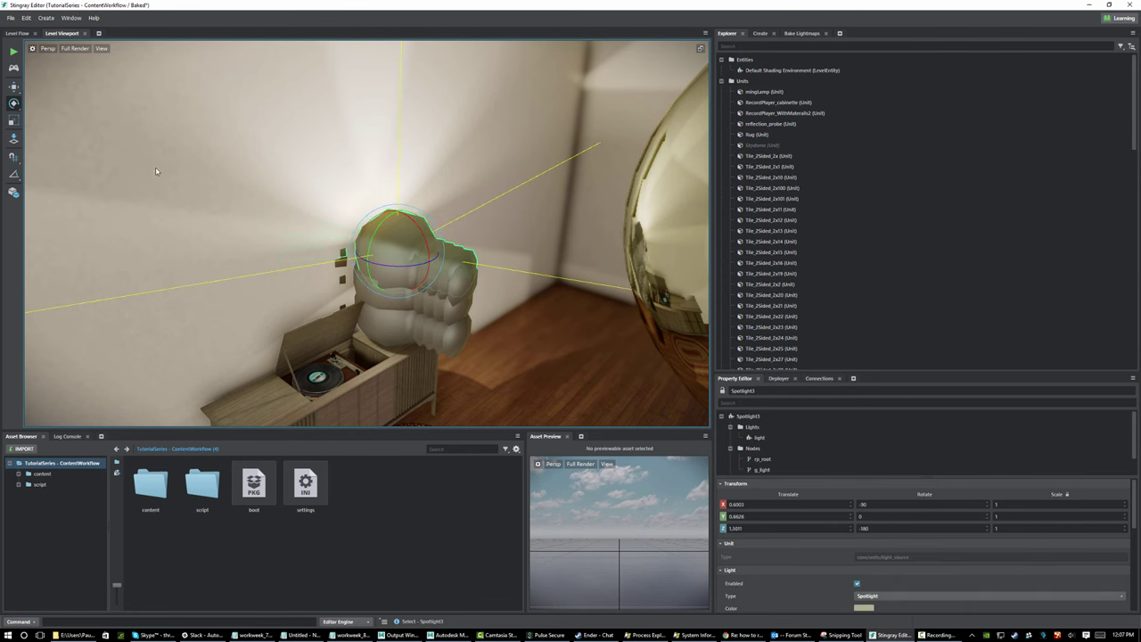
pyautogui.keyDown('alt'); pyautogui.moveTo(237, 208); pyautogui.dragTo(116, 216); pyautogui.keyUp('alt')
pyautogui.keyDown('alt'); pyautogui.moveTo(356, 232); pyautogui.dragTo(379, 245); pyautogui.keyUp('alt')
pyautogui.keyDown('alt'); pyautogui.moveTo(379, 246); pyautogui.dragTo(482, 255, button='right'); pyautogui.keyUp('alt')
pyautogui.keyDown('alt'); pyautogui.moveTo(481, 357); pyautogui.dragTo(464, 161, button='middle'); pyautogui.keyUp('alt')
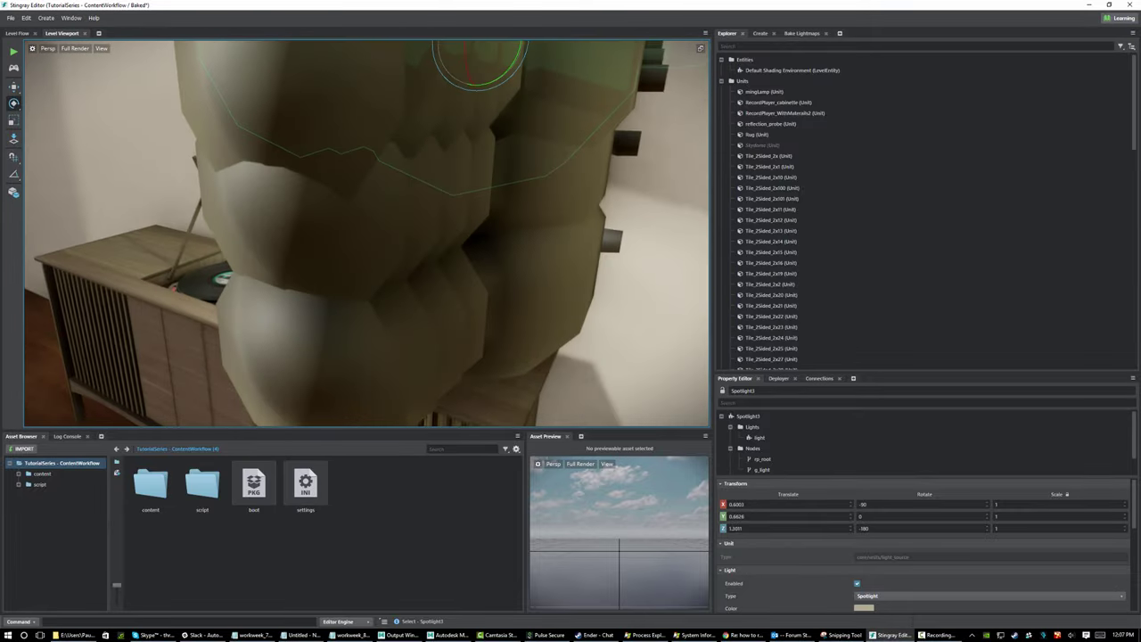
pyautogui.keyDown('alt'); pyautogui.moveTo(464, 232); pyautogui.dragTo(357, 232, button='right'); pyautogui.keyUp('alt')
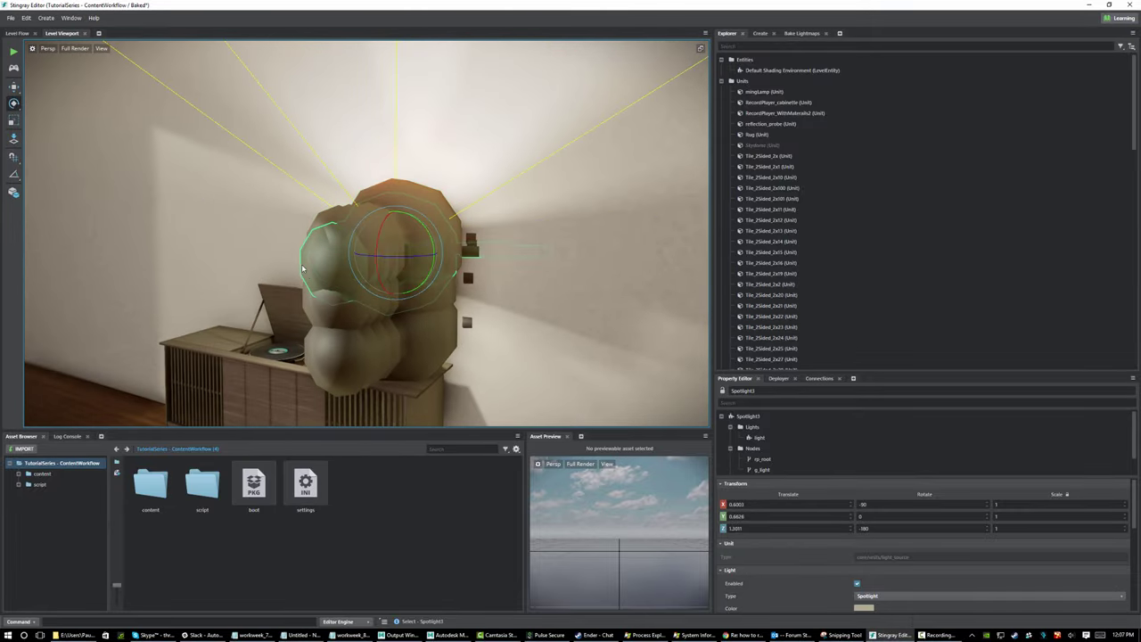
# Select the lowest and uppermost spotlights at the lamp in turn to compare the cones they cast
pyautogui.click(344, 339)
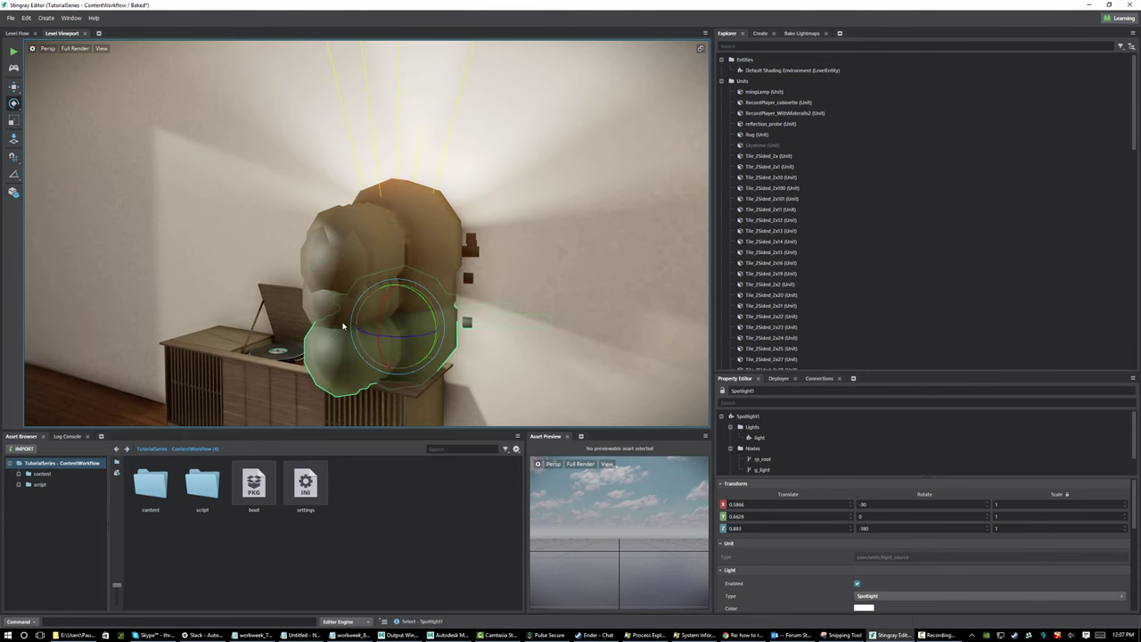
pyautogui.moveTo(347, 324)
pyautogui.keyDown('alt'); pyautogui.mouseDown()
pyautogui.moveTo(369, 375)
pyautogui.moveTo(449, 370)
pyautogui.mouseUp(); pyautogui.keyUp('alt')
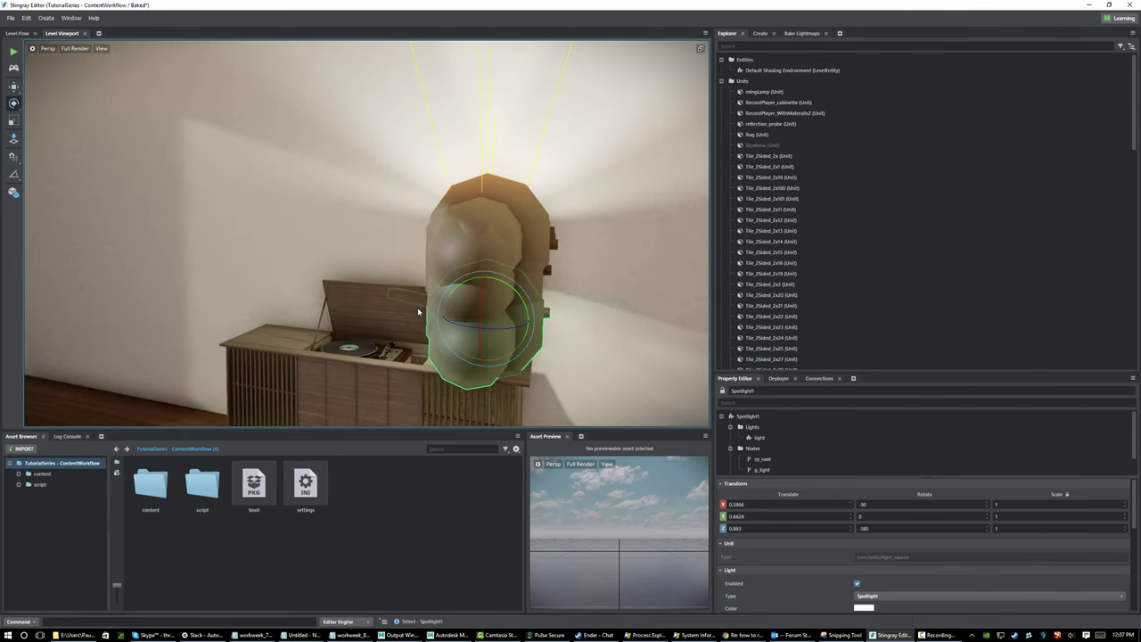
pyautogui.click(473, 243)
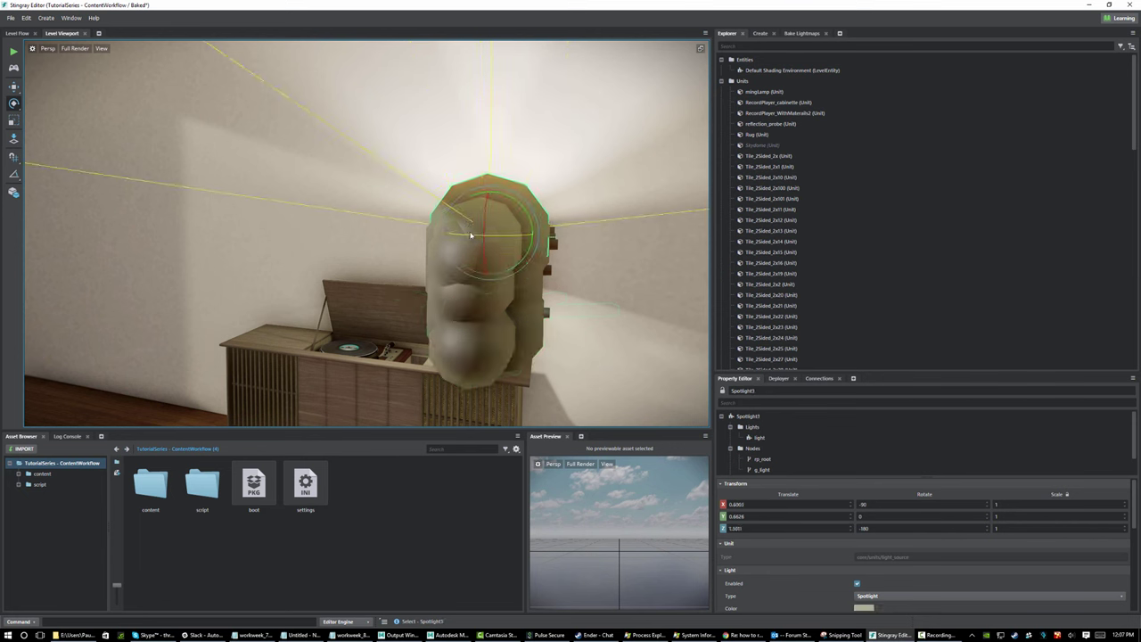
# Hide the lights covering the lampshade and select the remaining spotlight at the lamp's base
pyautogui.click(440, 301)
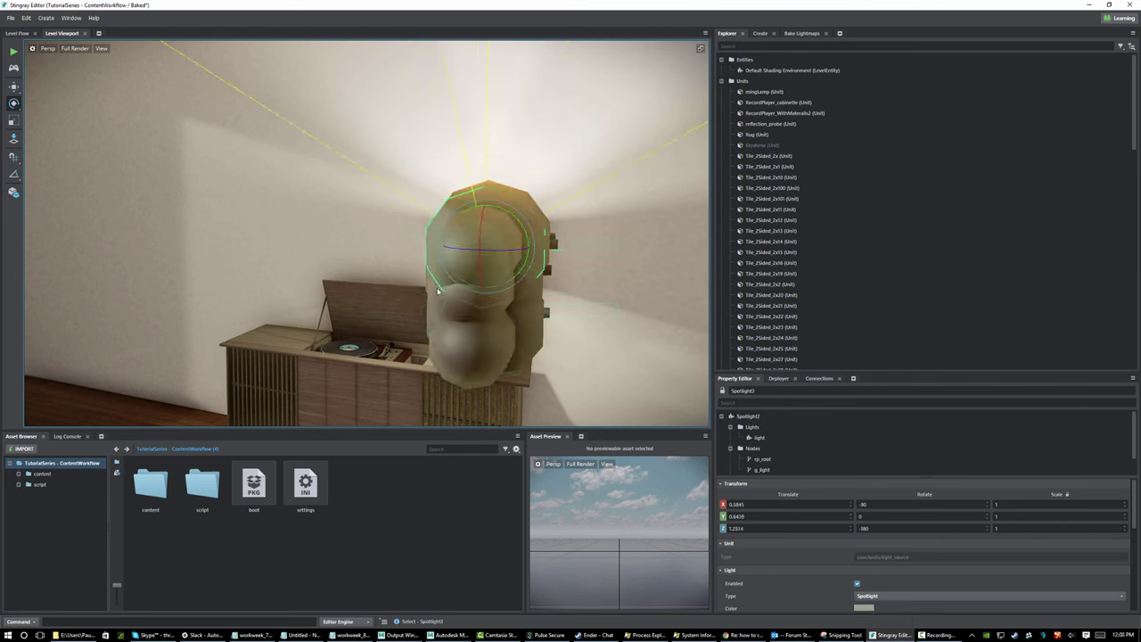
pyautogui.press('h')
pyautogui.click(453, 235)
pyautogui.press('h')
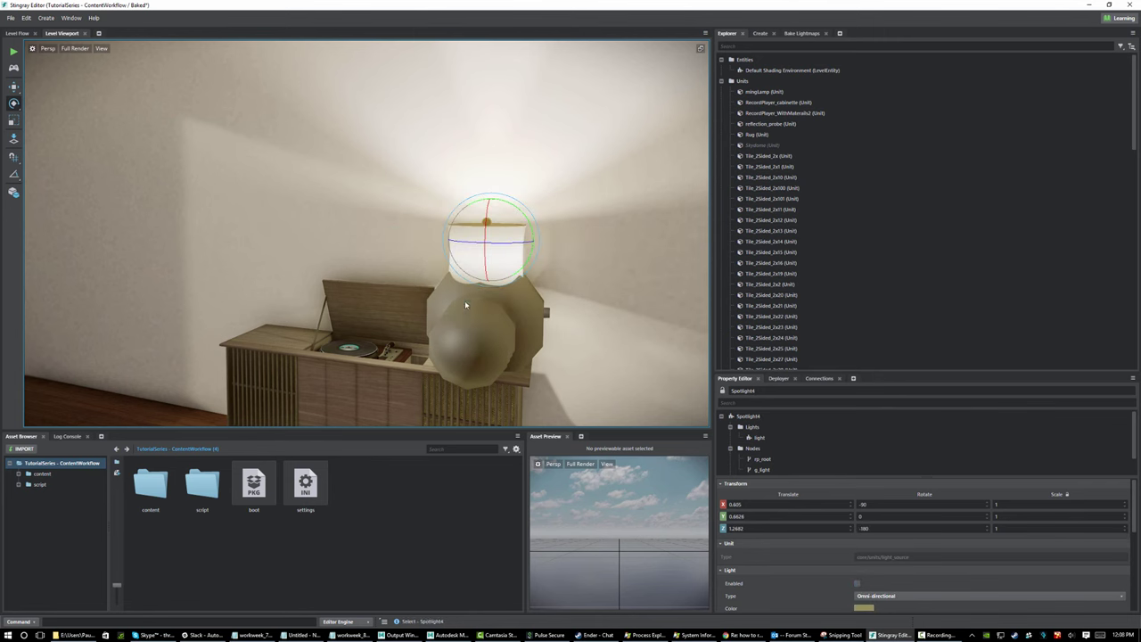
pyautogui.click(465, 321)
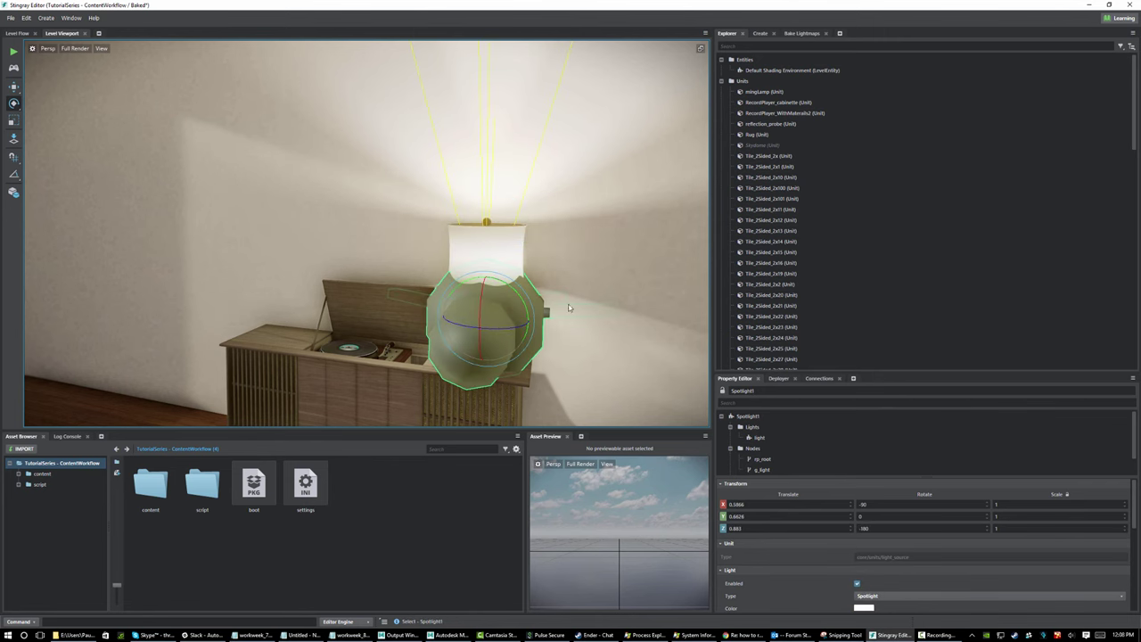
# Examine the cone of Spotlight1 at the lamp's base up to the ceiling and review its light properties
pyautogui.moveTo(510, 320); pyautogui.dragTo(477, 359, button='right')
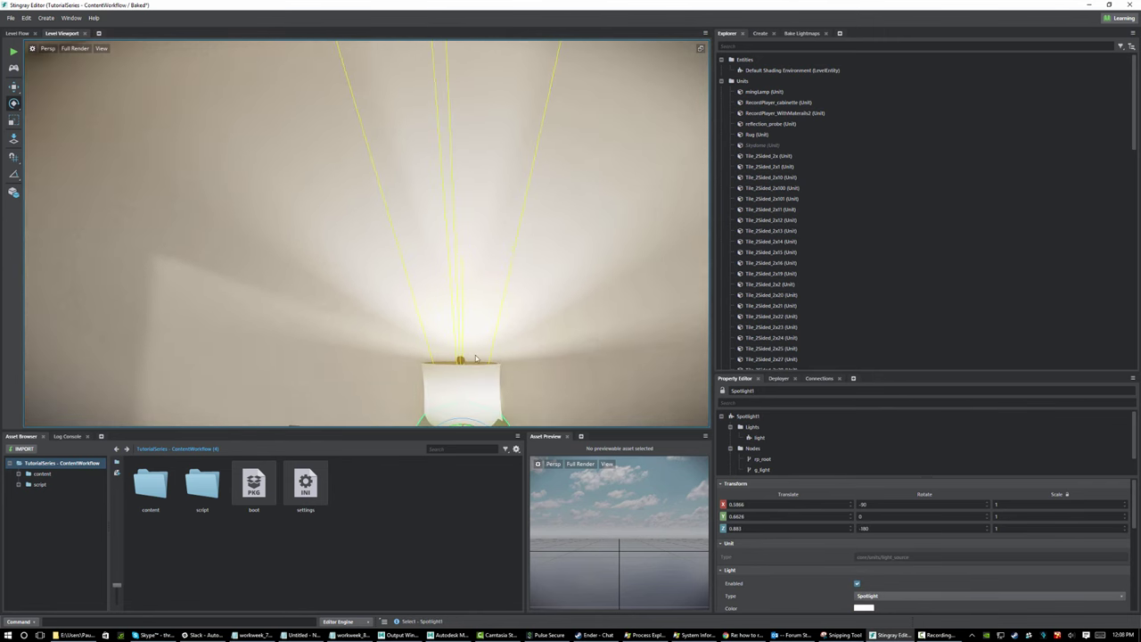
pyautogui.moveTo(474, 220); pyautogui.dragTo(468, 288, button='right')
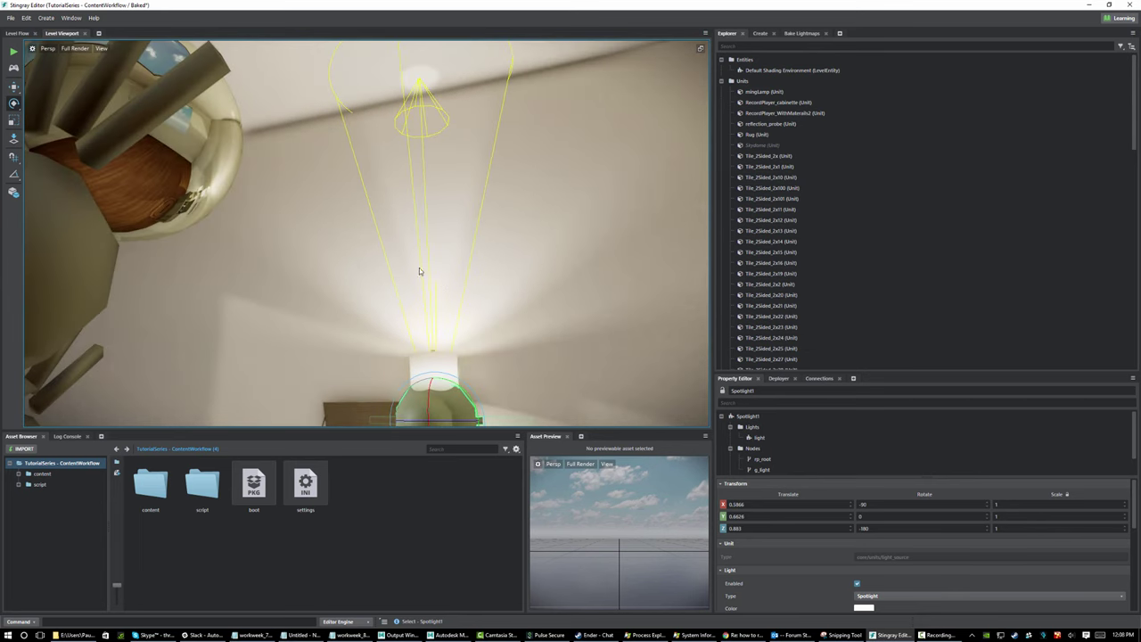
pyautogui.scroll(-2, 833, 554)
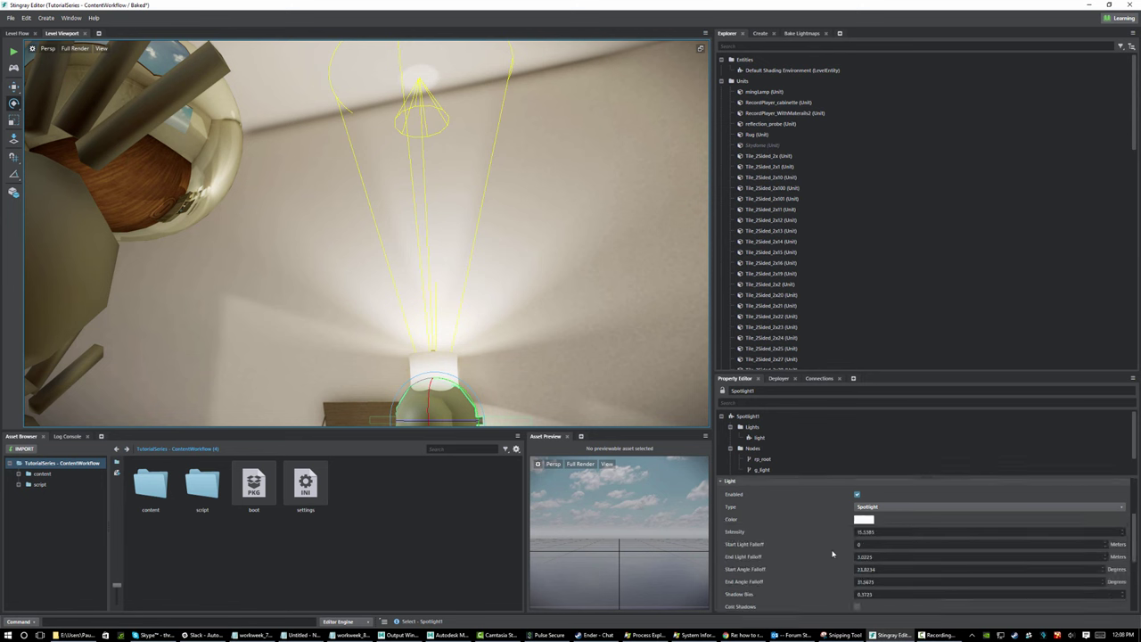
pyautogui.scroll(-2, 833, 554)
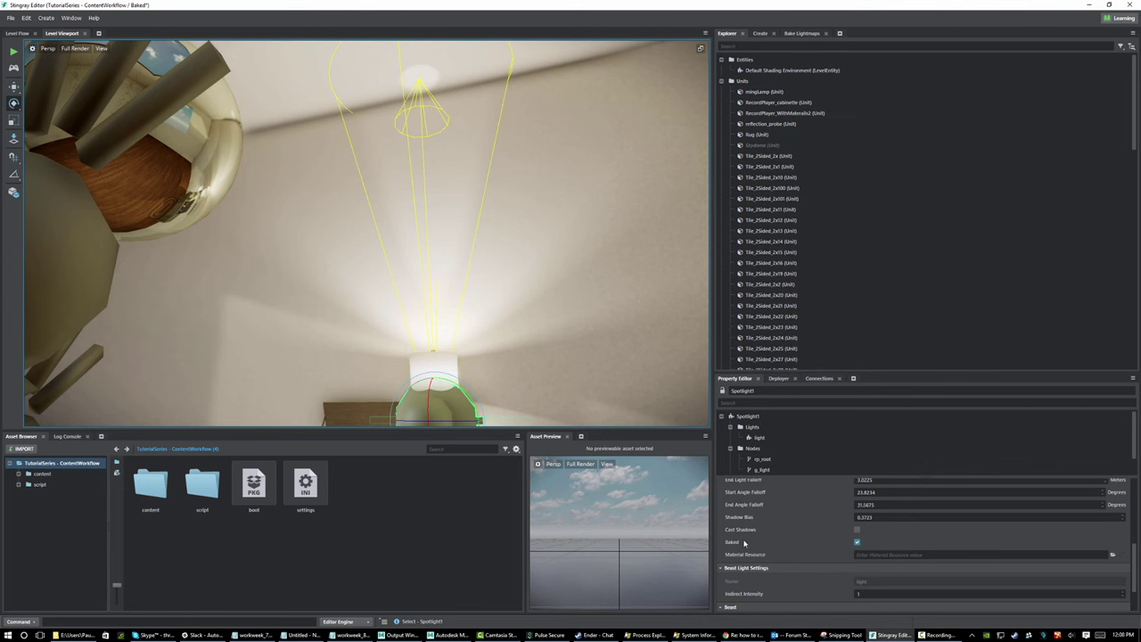
# Switch the Baked option of Spotlight1 off and back on, and review its intensity and falloff properties
pyautogui.click(857, 542)
pyautogui.click(857, 542)
pyautogui.click(857, 542)
pyautogui.scroll(1, 795, 529)
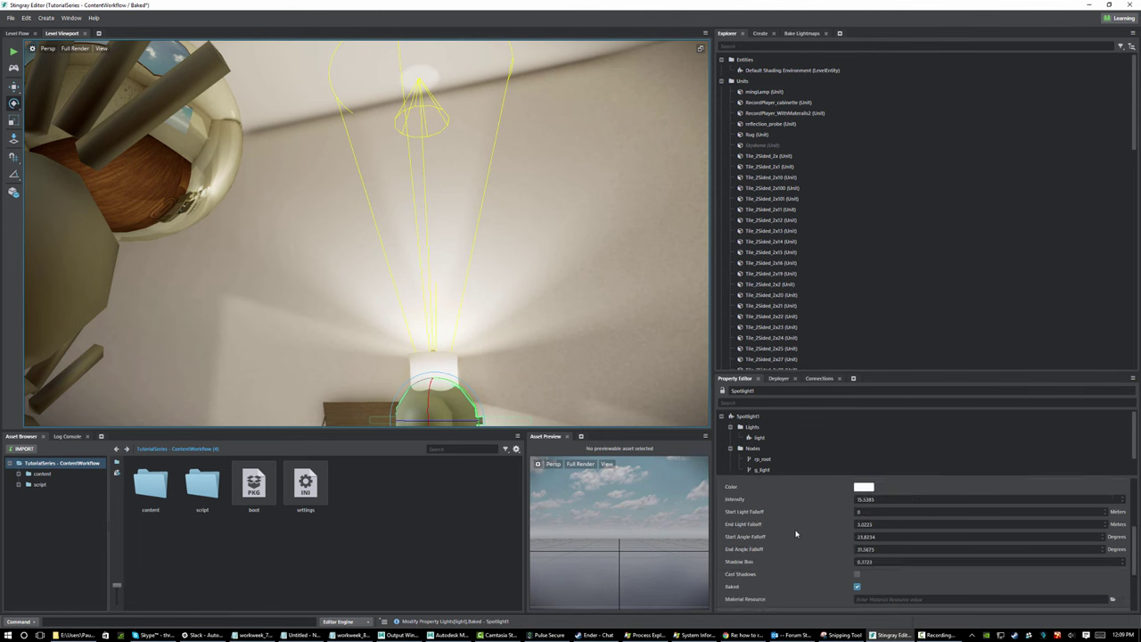
pyautogui.scroll(1, 796, 540)
pyautogui.scroll(-1, 796, 540)
# Unhide Spotlight2 and review its cone and light properties
pyautogui.scroll(-4, 839, 306)
pyautogui.scroll(-10, 839, 306)
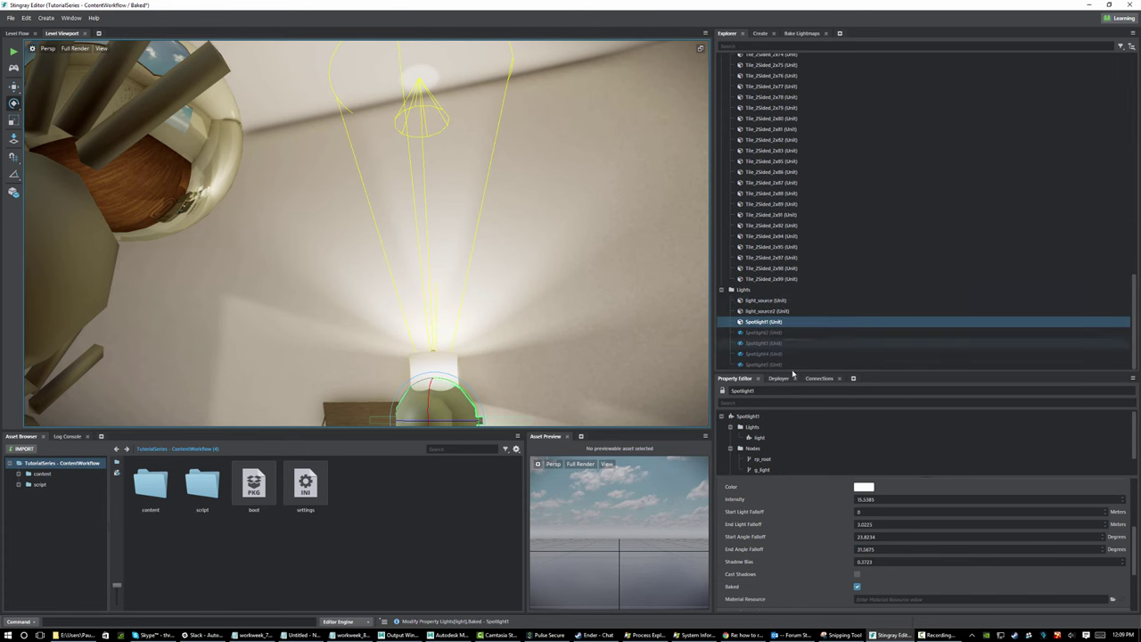
pyautogui.click(767, 332)
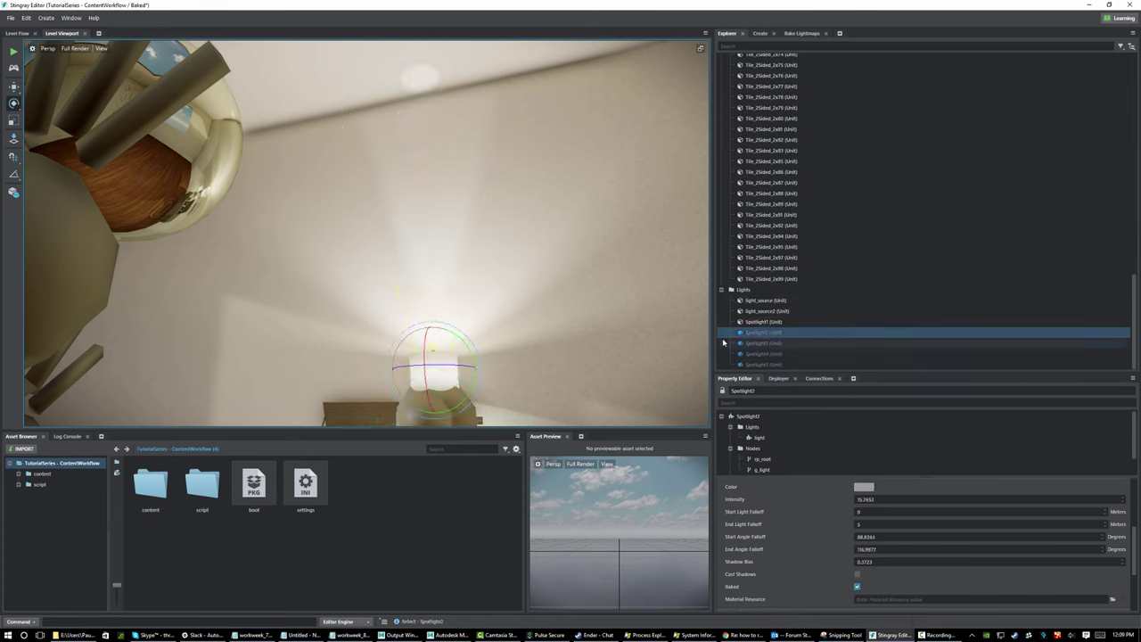
pyautogui.press('h')
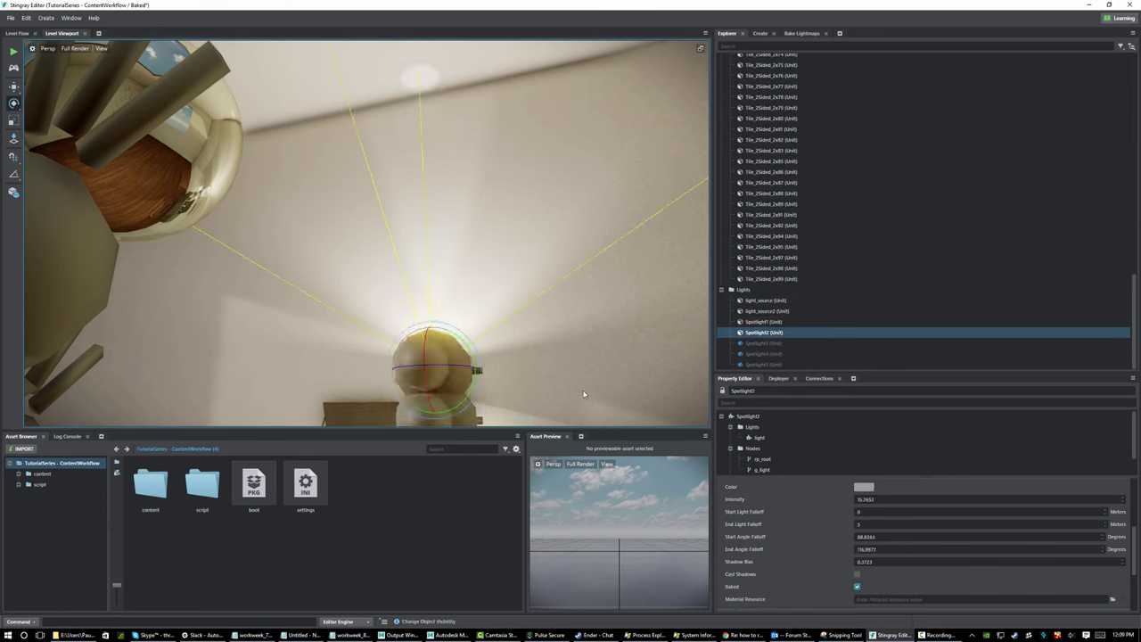
pyautogui.moveTo(357, 308); pyautogui.dragTo(451, 318, button='right')
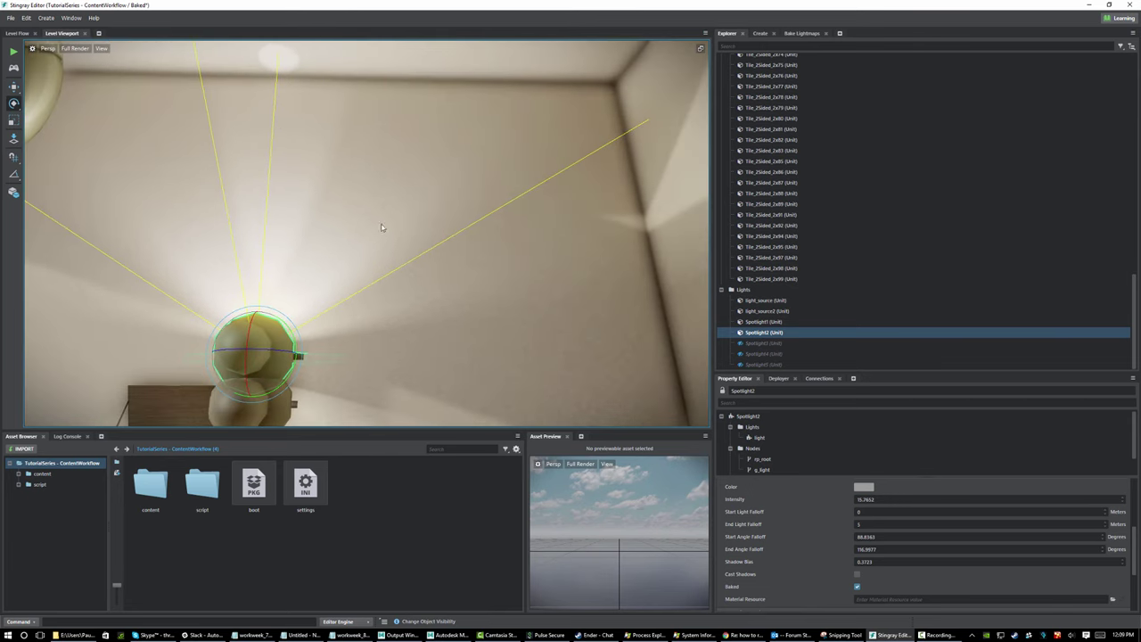
pyautogui.scroll(5, 931, 579)
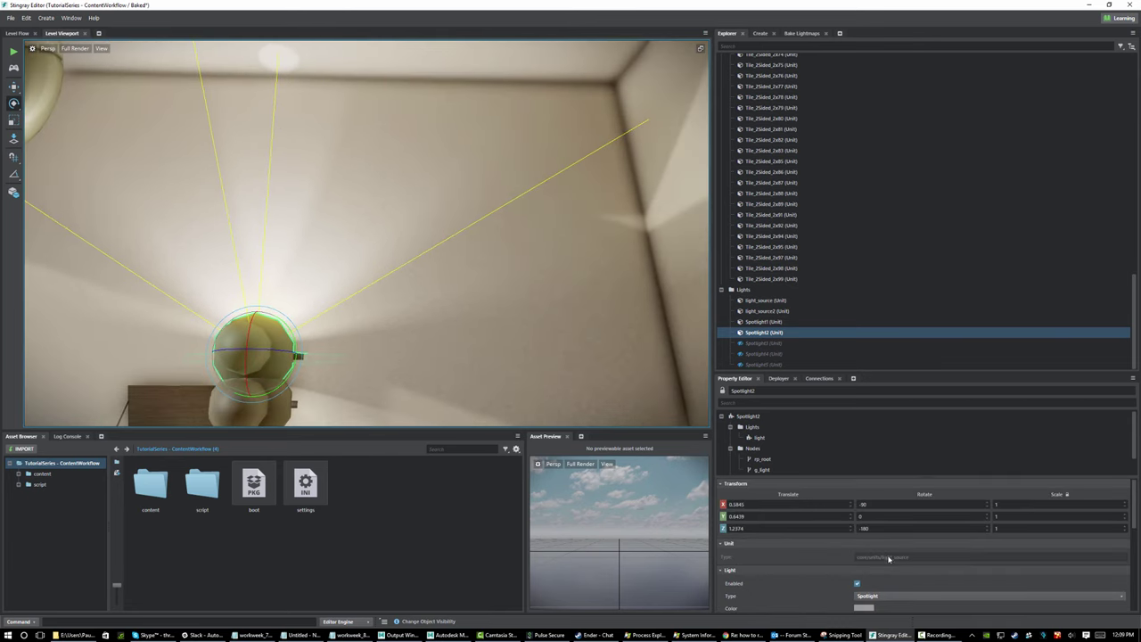
pyautogui.scroll(-5, 876, 600)
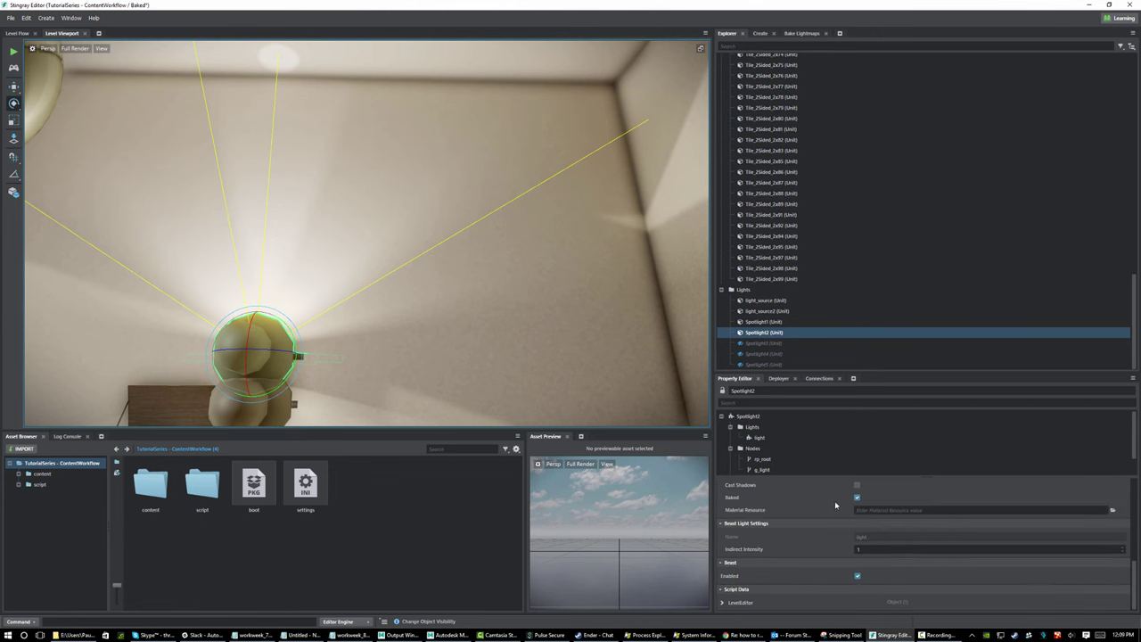
# Unhide Spotlight3 and review its intensity, angle falloff and Baked properties
pyautogui.click(765, 345)
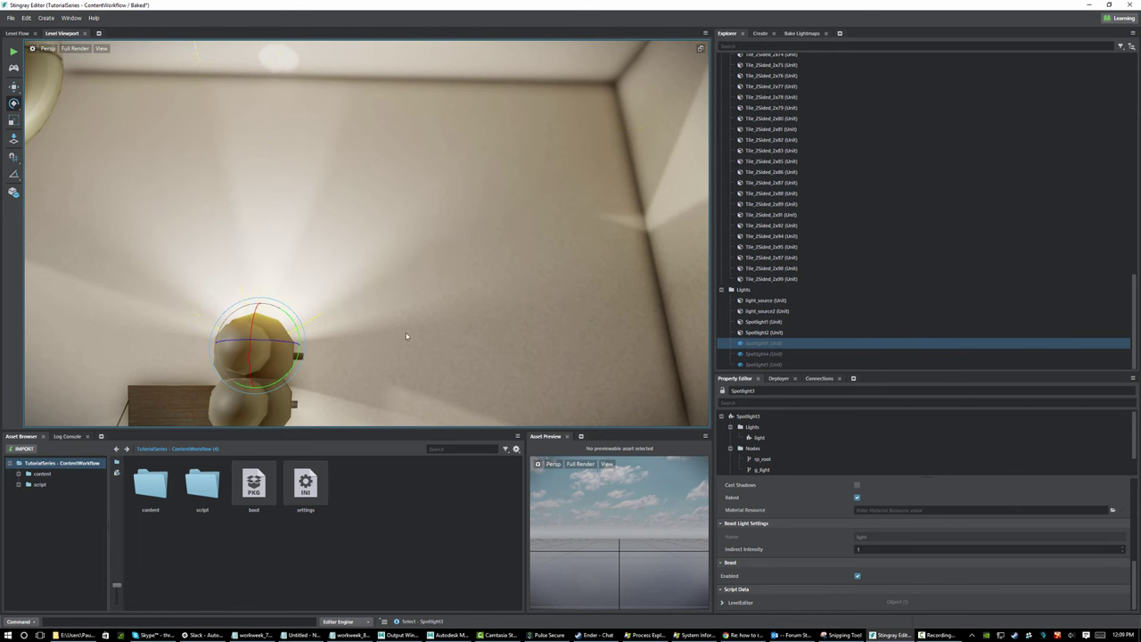
pyautogui.press('h')
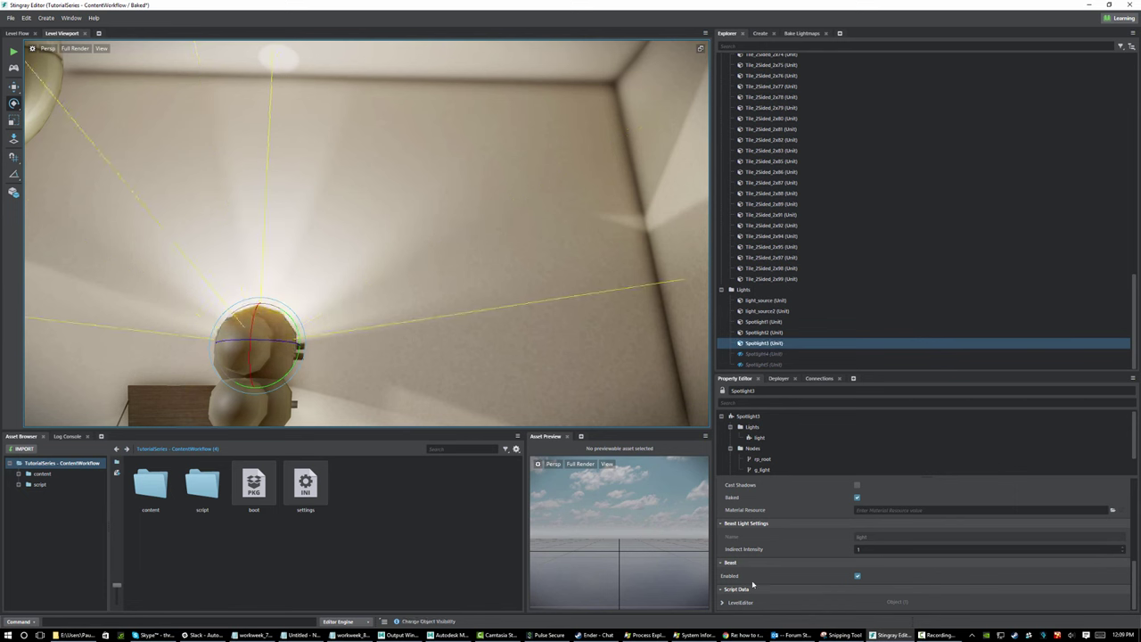
pyautogui.scroll(1, 810, 545)
pyautogui.scroll(3, 812, 544)
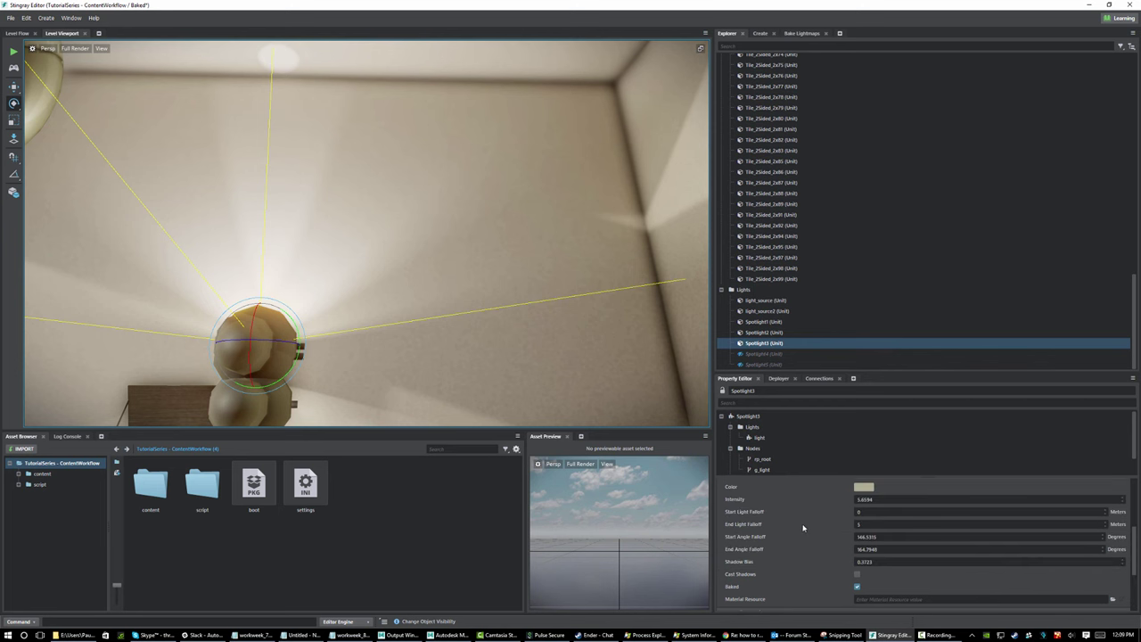
pyautogui.scroll(2, 802, 527)
pyautogui.scroll(-3, 867, 567)
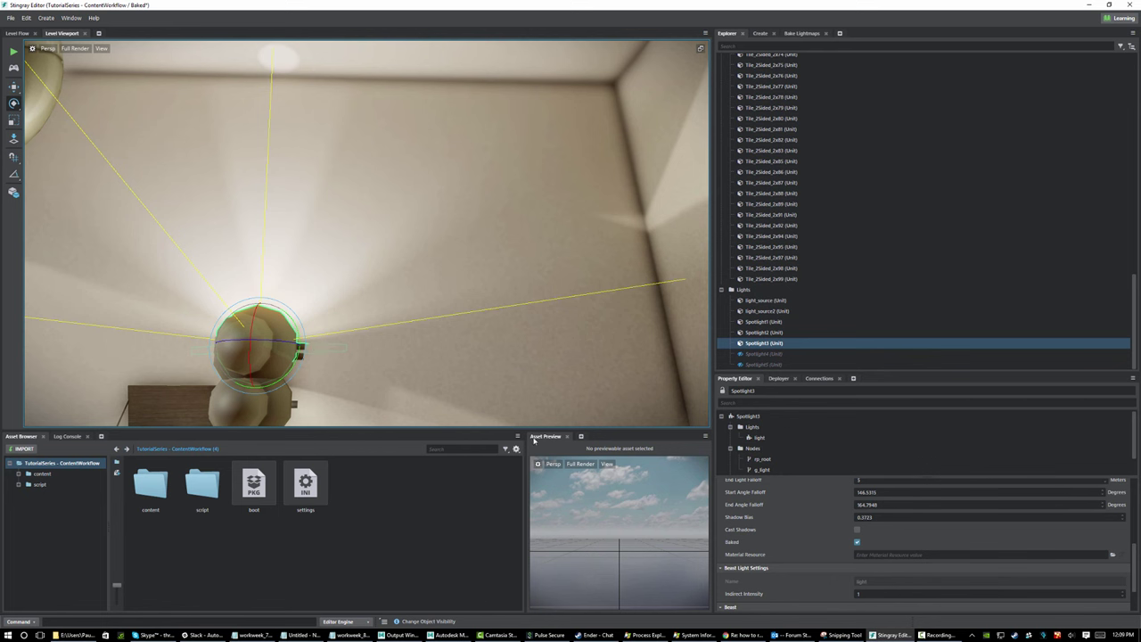
# Select the hidden Spotlight4 and review its type, color, intensity and Baked properties
pyautogui.click(764, 355)
pyautogui.scroll(-1, 822, 537)
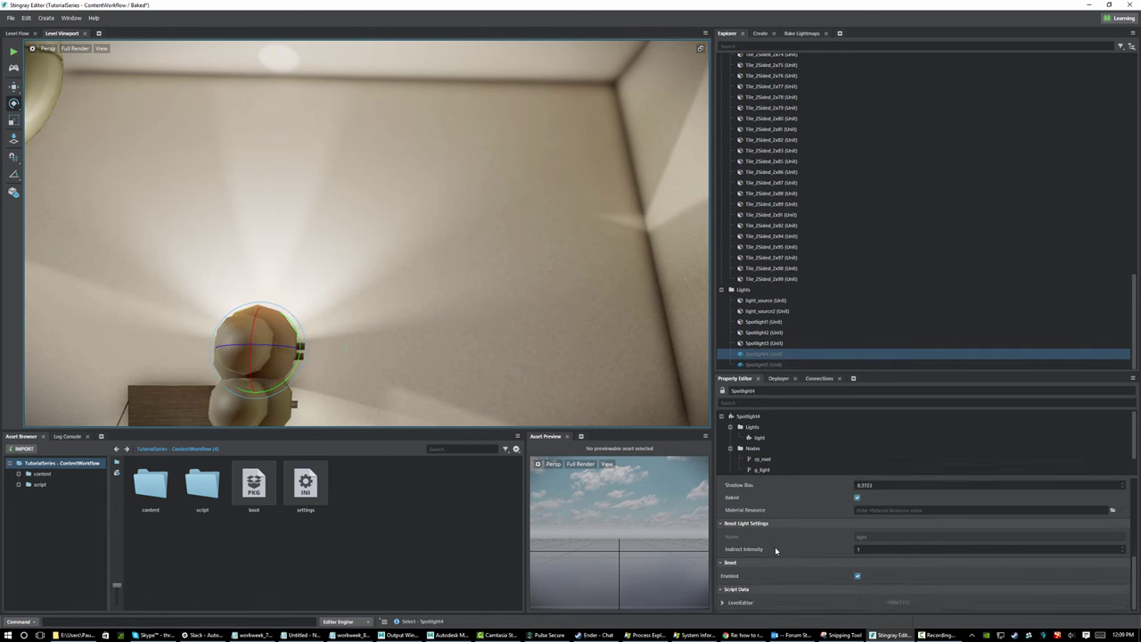
pyautogui.scroll(2, 781, 548)
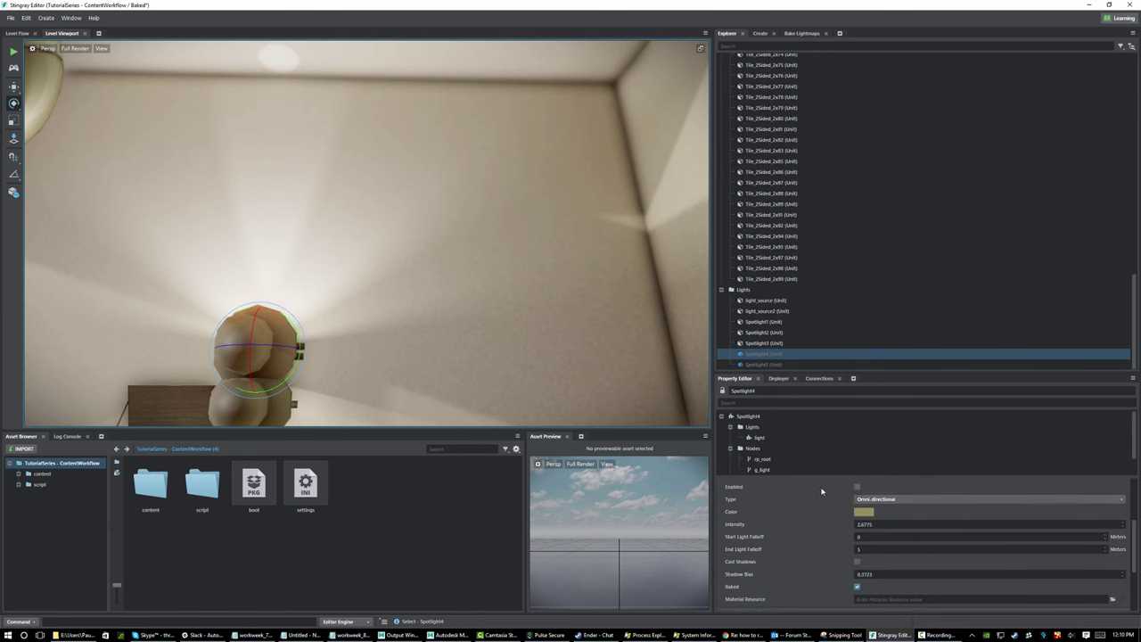
pyautogui.scroll(-2, 827, 579)
pyautogui.scroll(1, 815, 576)
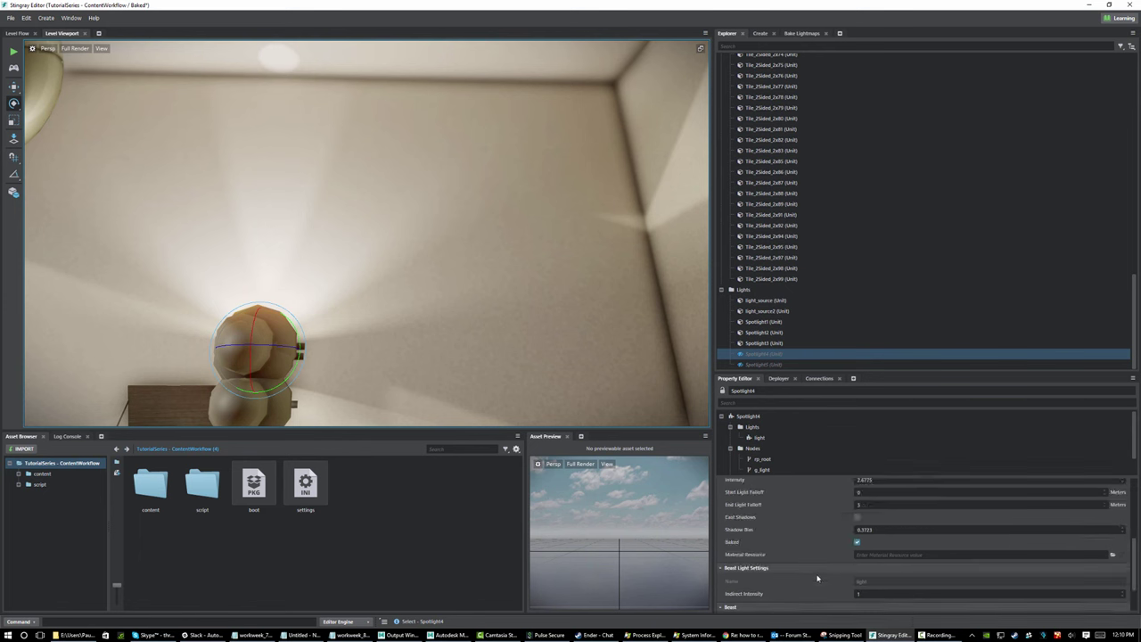
pyautogui.scroll(1, 831, 550)
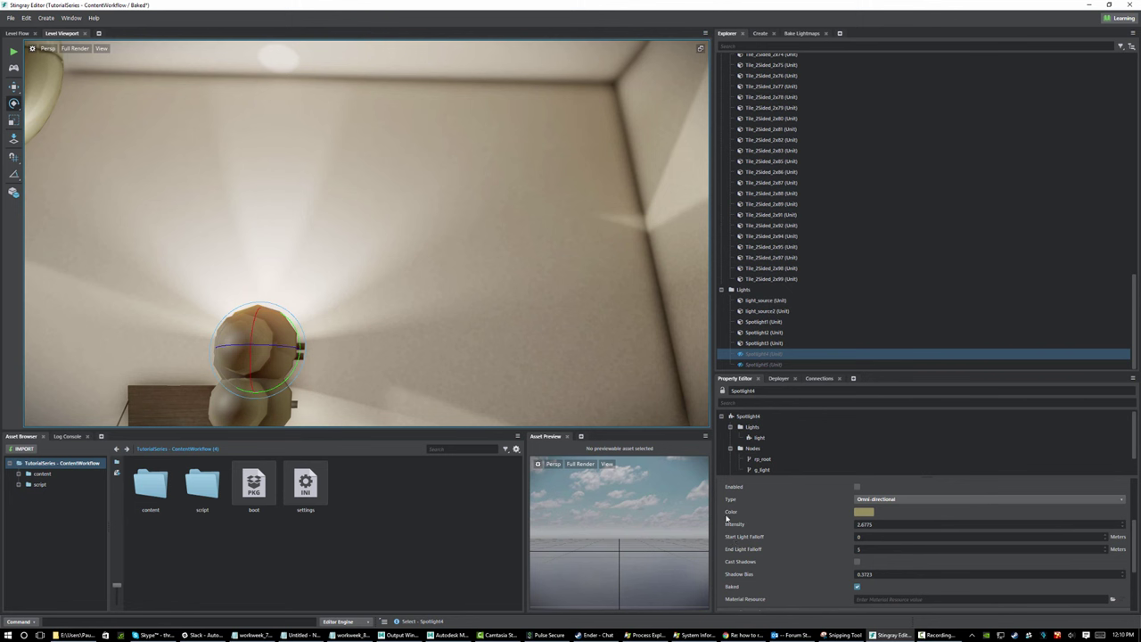
pyautogui.scroll(-1, 858, 552)
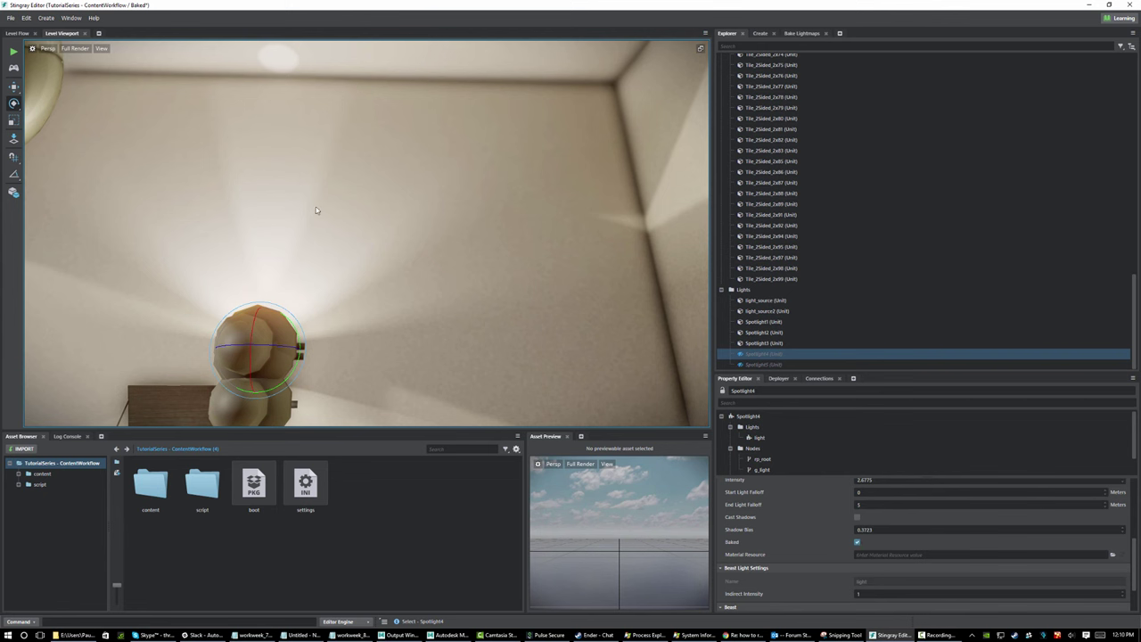
# Unhide Spotlight5 and examine its wide cone around the cabinet and room from several angles
pyautogui.moveTo(282, 343); pyautogui.dragTo(532, 388, button='right')
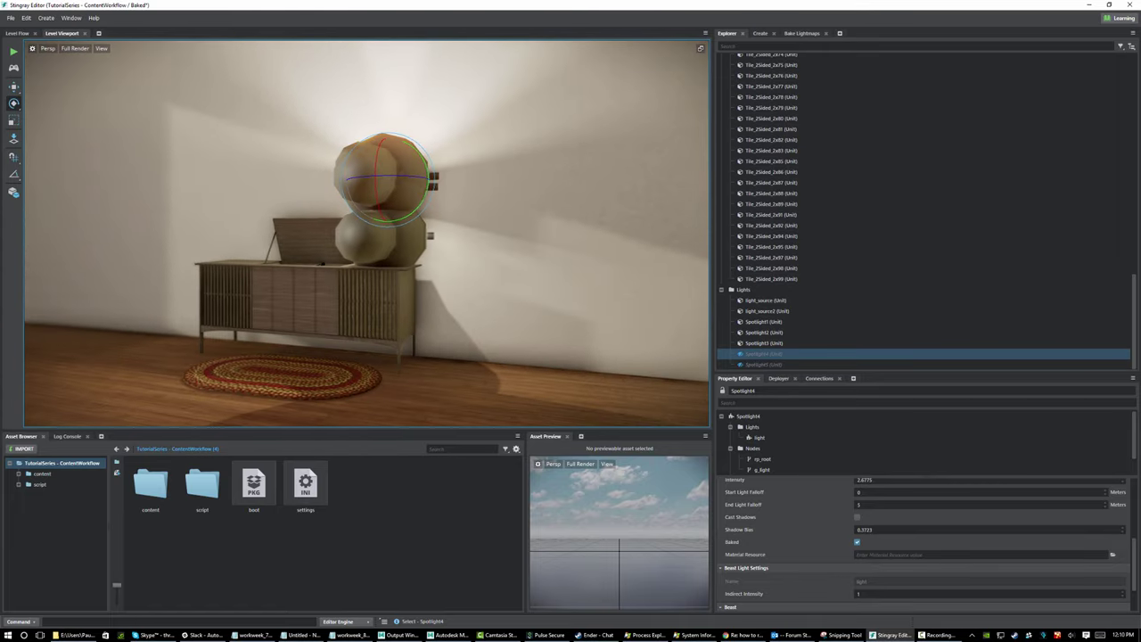
pyautogui.click(763, 365)
pyautogui.click(740, 365)
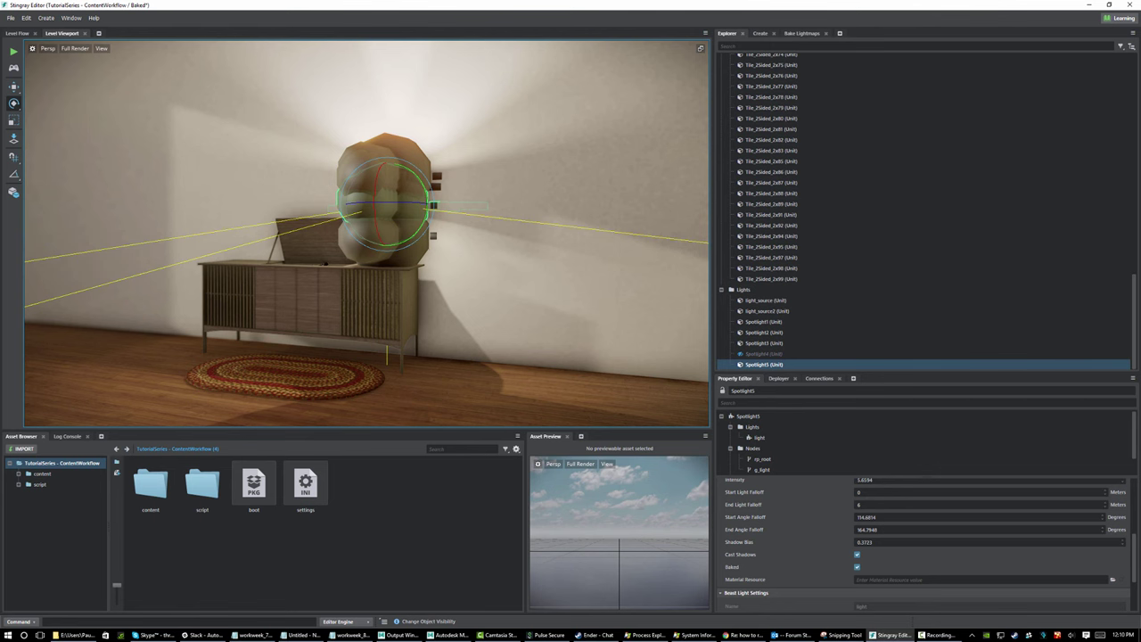
pyautogui.press('w')
pyautogui.moveTo(368, 212); pyautogui.dragTo(347, 226, button='right')
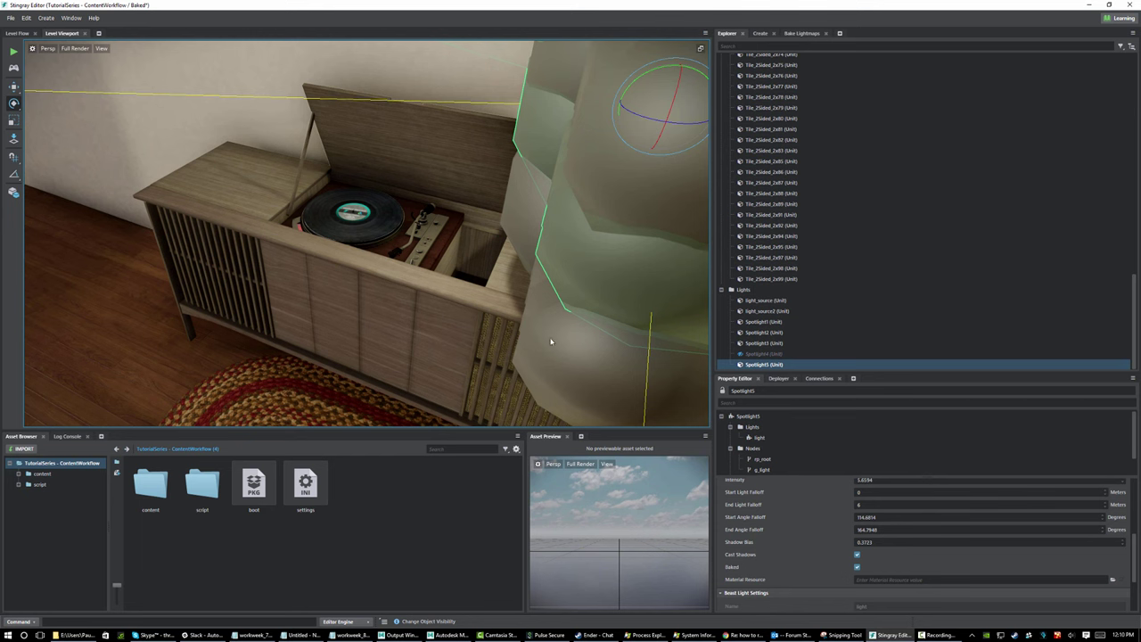
pyautogui.press('f')
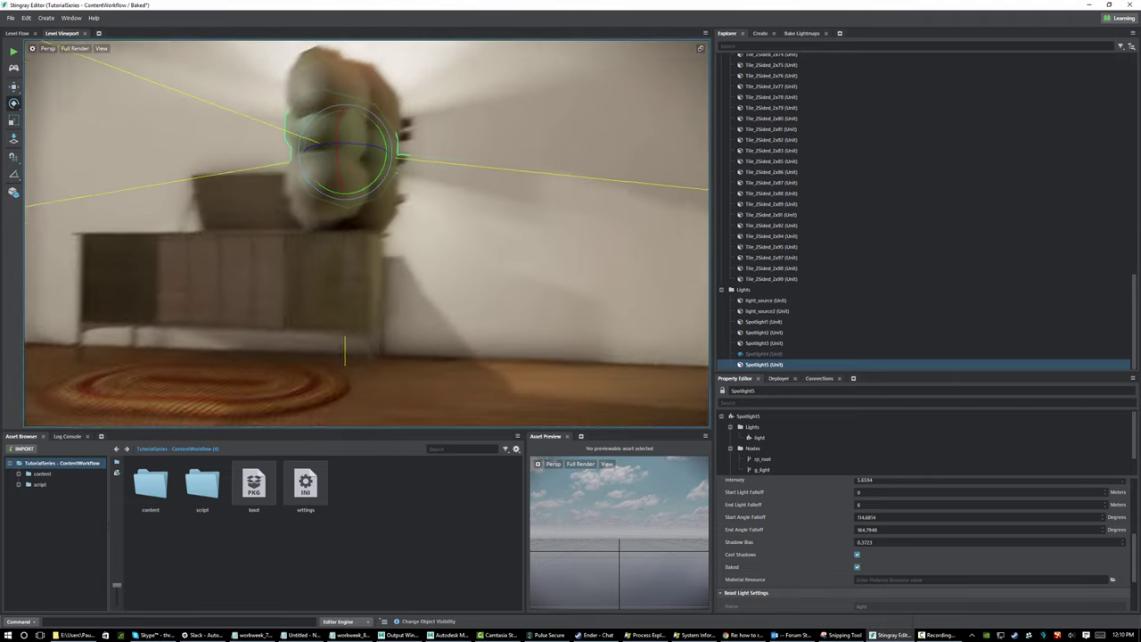
pyautogui.moveTo(367, 234); pyautogui.dragTo(276, 276, button='right')
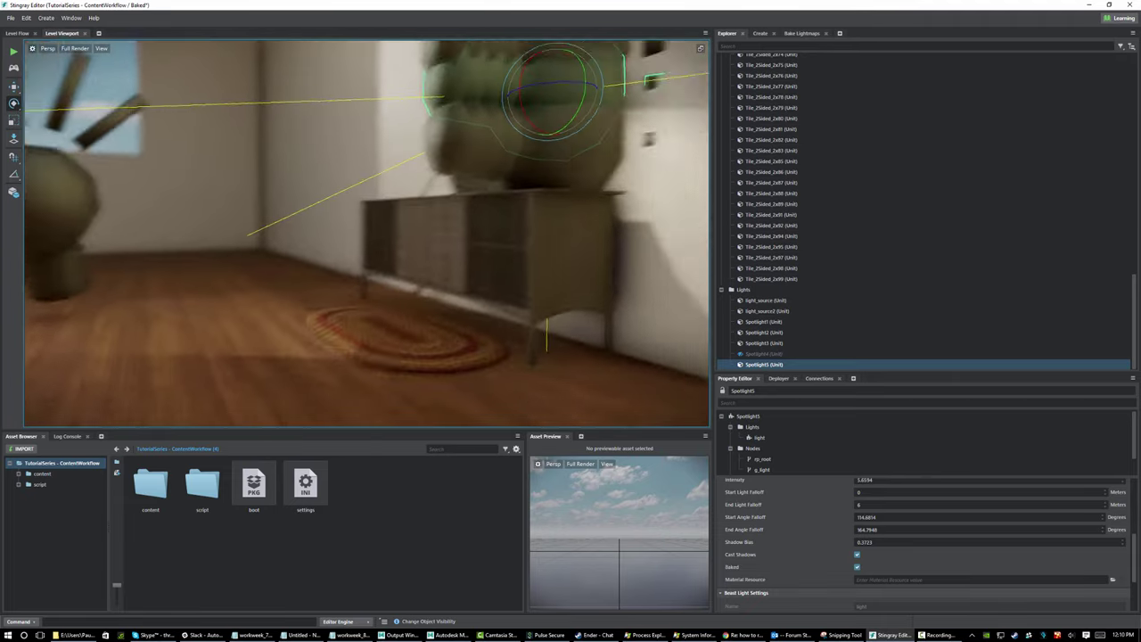
pyautogui.press('s')
pyautogui.moveTo(383, 383); pyautogui.dragTo(523, 268, button='right')
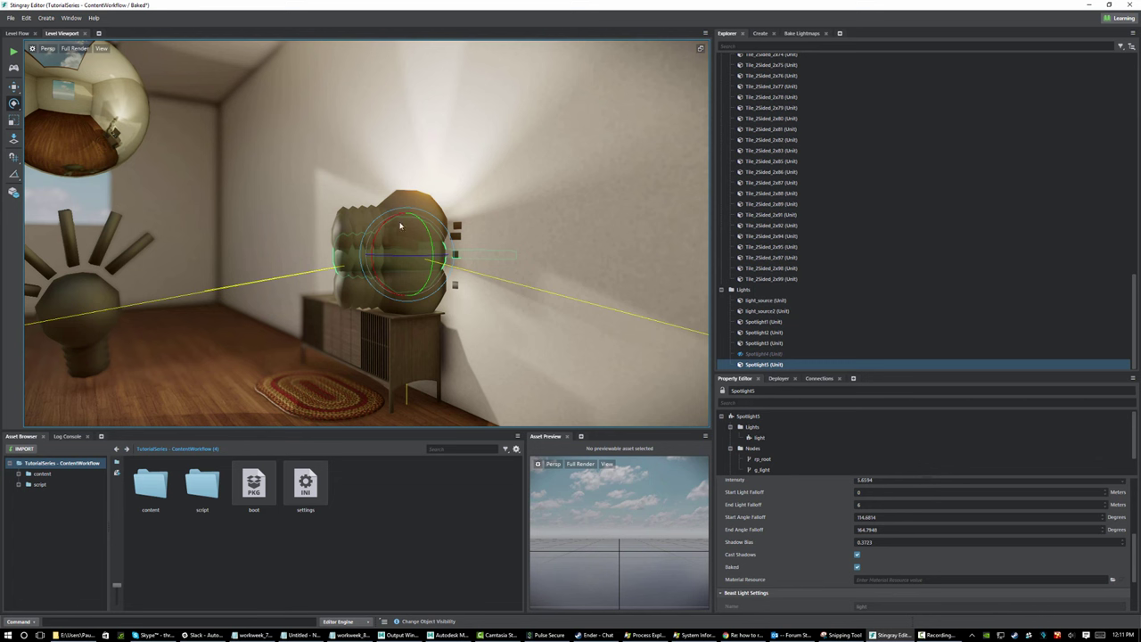
# Select the directional light light_source in the room and review its properties and the direction it points
pyautogui.moveTo(489, 210); pyautogui.dragTo(381, 257, button='right')
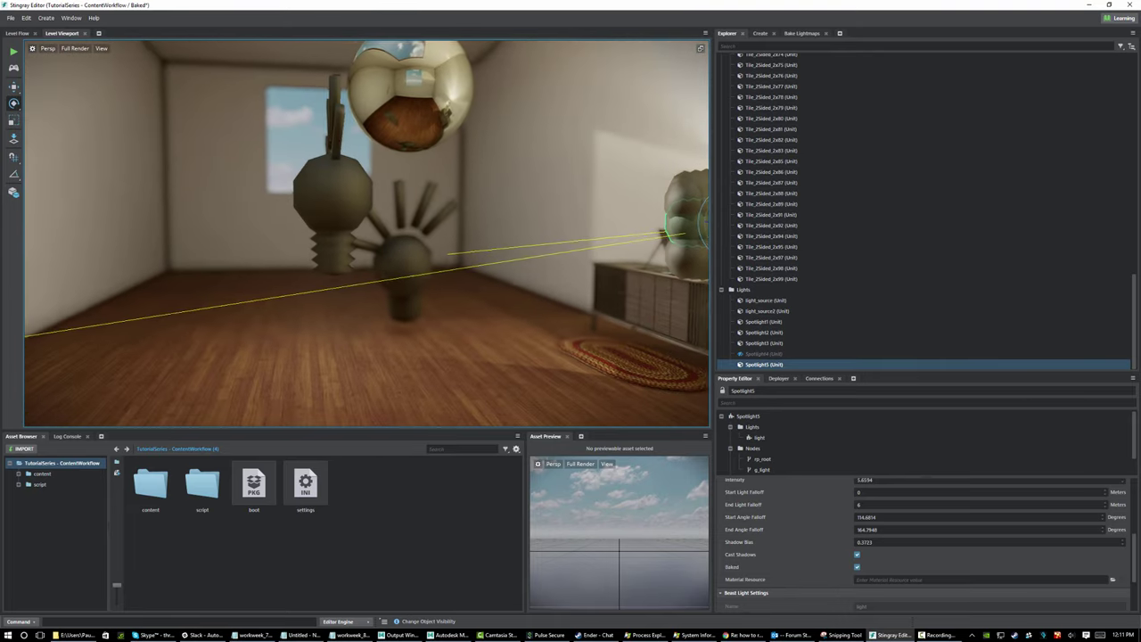
pyautogui.click(380, 258)
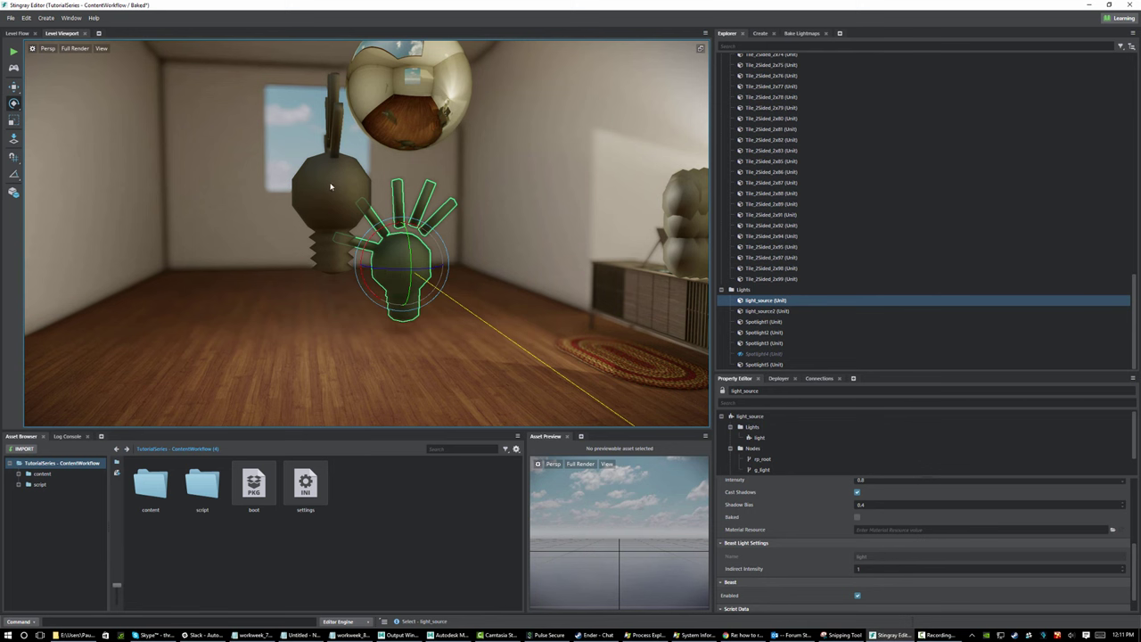
pyautogui.scroll(3, 852, 526)
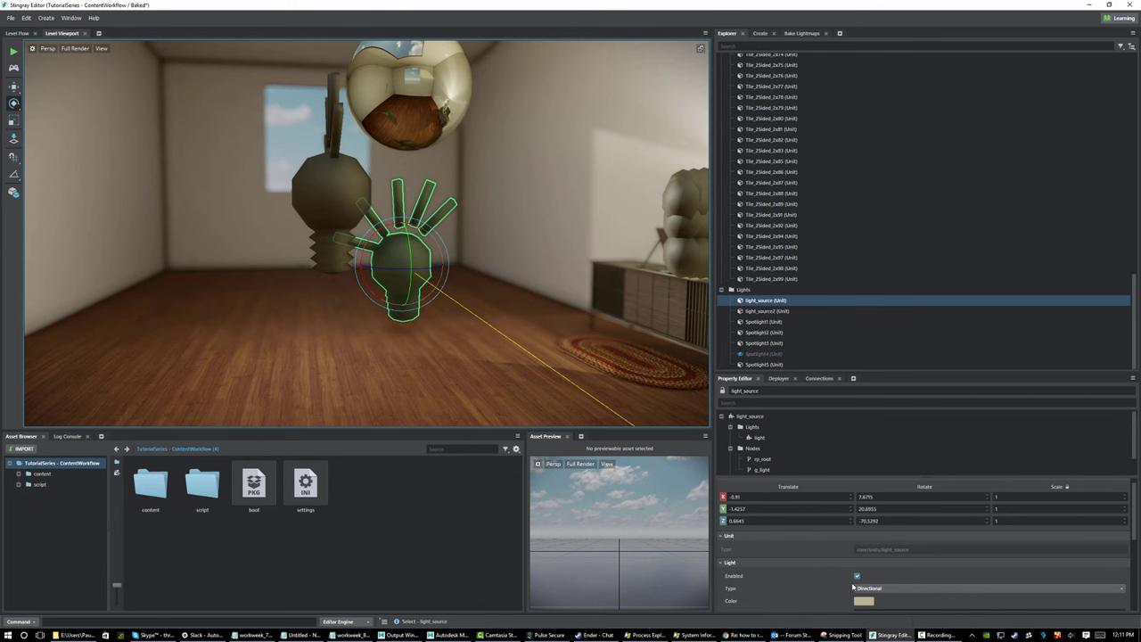
pyautogui.scroll(-3, 823, 548)
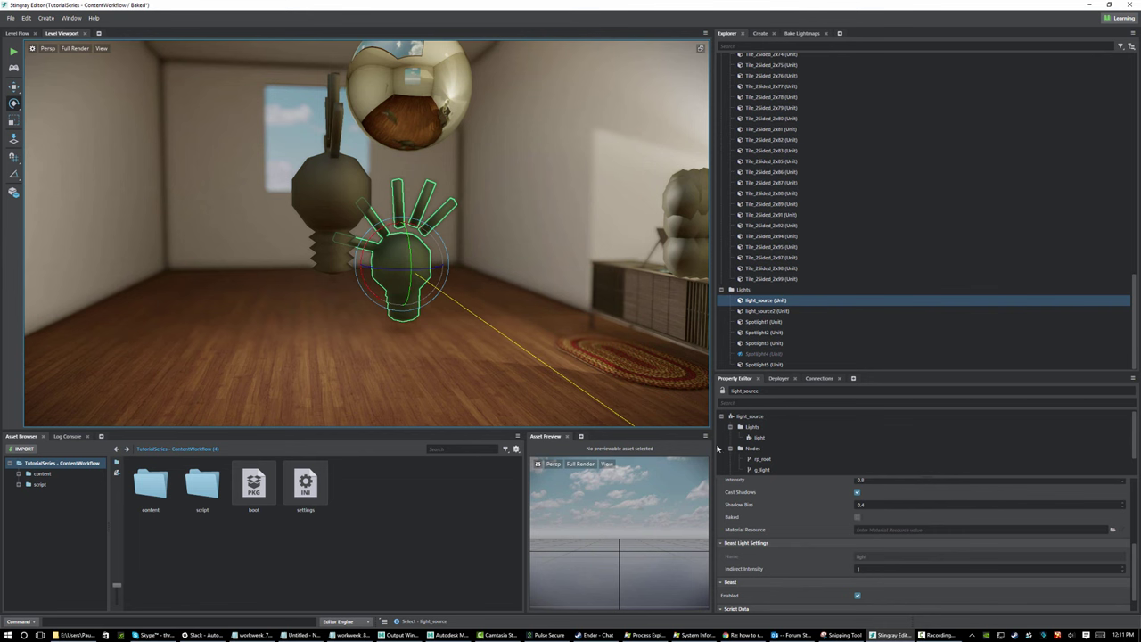
pyautogui.moveTo(367, 292)
pyautogui.mouseDown()
pyautogui.moveTo(367, 282)
pyautogui.moveTo(324, 283)
pyautogui.moveTo(404, 282)
pyautogui.moveTo(370, 288)
pyautogui.moveTo(345, 286)
pyautogui.moveTo(436, 265)
pyautogui.moveTo(380, 280)
pyautogui.mouseUp()
pyautogui.moveTo(380, 279); pyautogui.dragTo(446, 258, button='right')
pyautogui.press('a')
pyautogui.press('d')
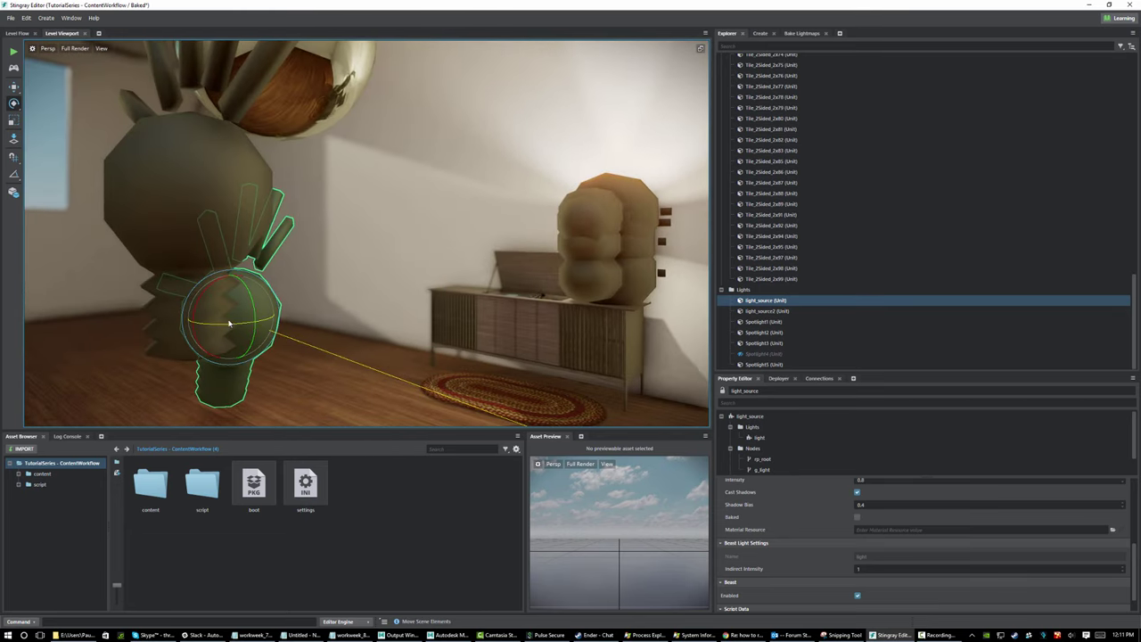
# Select light_source2, the other large light floating in the middle of the room
pyautogui.moveTo(229, 324); pyautogui.dragTo(227, 326)
pyautogui.moveTo(227, 327); pyautogui.dragTo(62, 313, button='right')
pyautogui.press('d')
pyautogui.press('s')
pyautogui.click(383, 222)
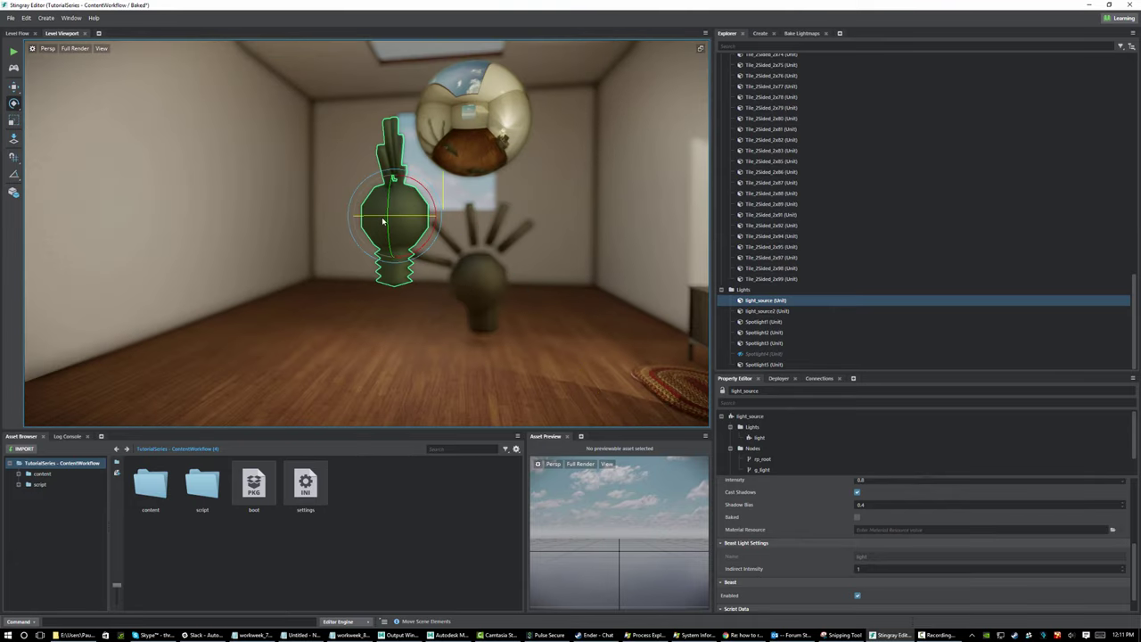
# Hide all the lights in the level viewport and examine the lighting on the lamp, cabinet and wall
pyautogui.moveTo(383, 222); pyautogui.dragTo(92, 88, button='right')
pyautogui.press('a')
pyautogui.press('d')
pyautogui.press('w')
pyautogui.press('a')
pyautogui.press('d')
pyautogui.press('w')
pyautogui.press('a')
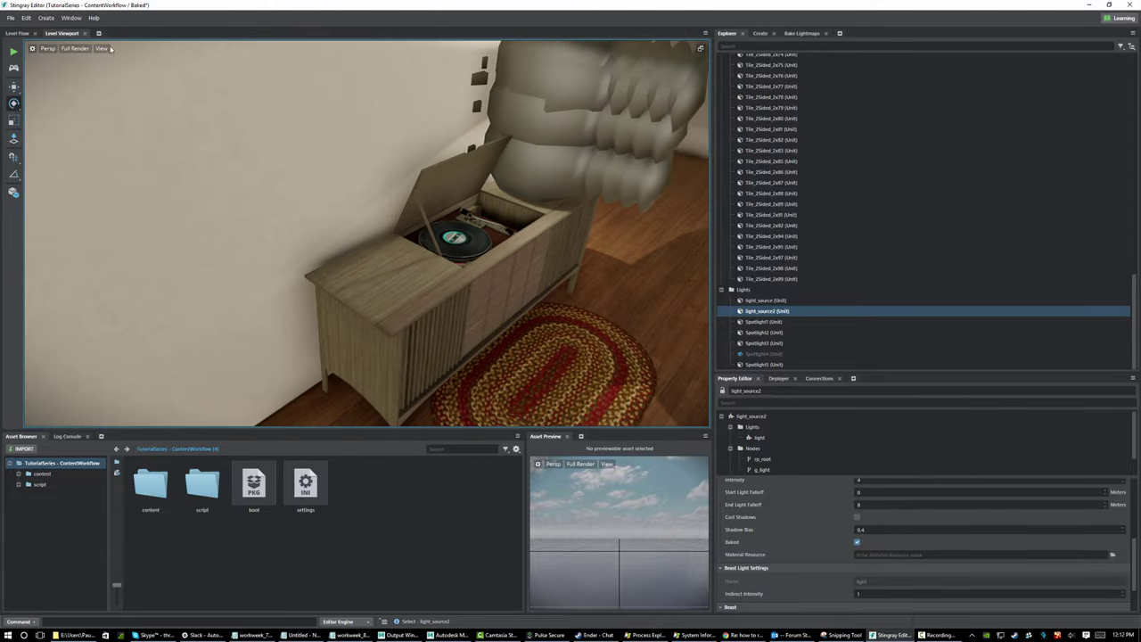
pyautogui.click(115, 63)
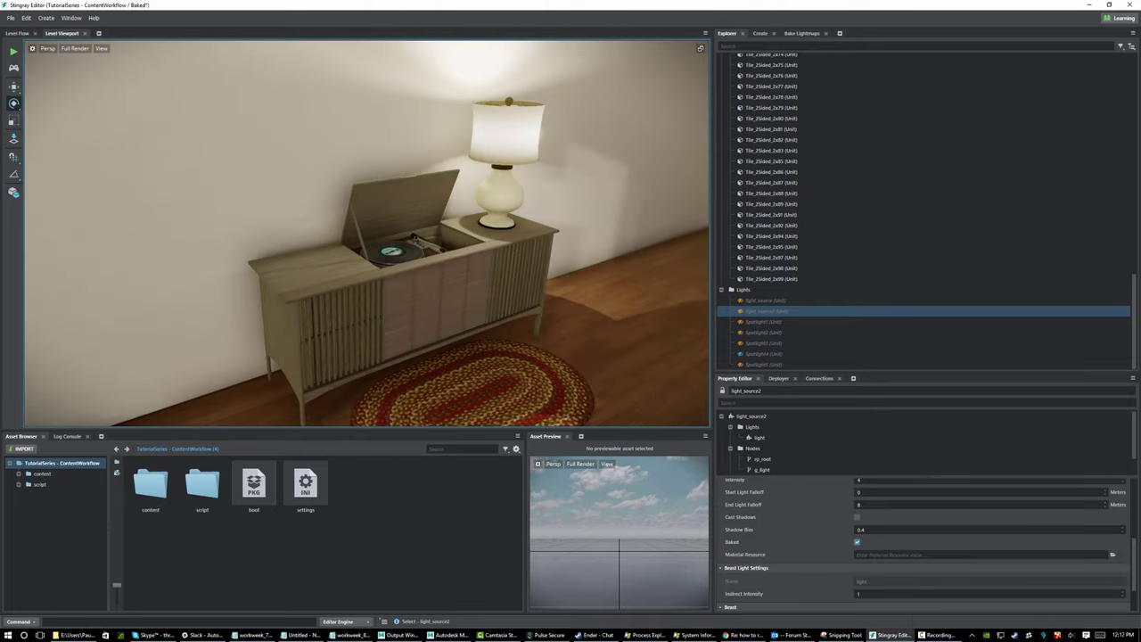
pyautogui.press('w')
pyautogui.moveTo(367, 233)
pyautogui.mouseDown(button='right')
pyautogui.moveTo(321, 276)
pyautogui.moveTo(392, 255)
pyautogui.moveTo(402, 272)
pyautogui.moveTo(414, 263)
pyautogui.moveTo(383, 254)
pyautogui.moveTo(379, 263)
pyautogui.moveTo(419, 272)
pyautogui.moveTo(419, 250)
pyautogui.moveTo(424, 281)
pyautogui.moveTo(369, 239)
pyautogui.mouseUp(button='right')
pyautogui.press('s')
pyautogui.press('d')
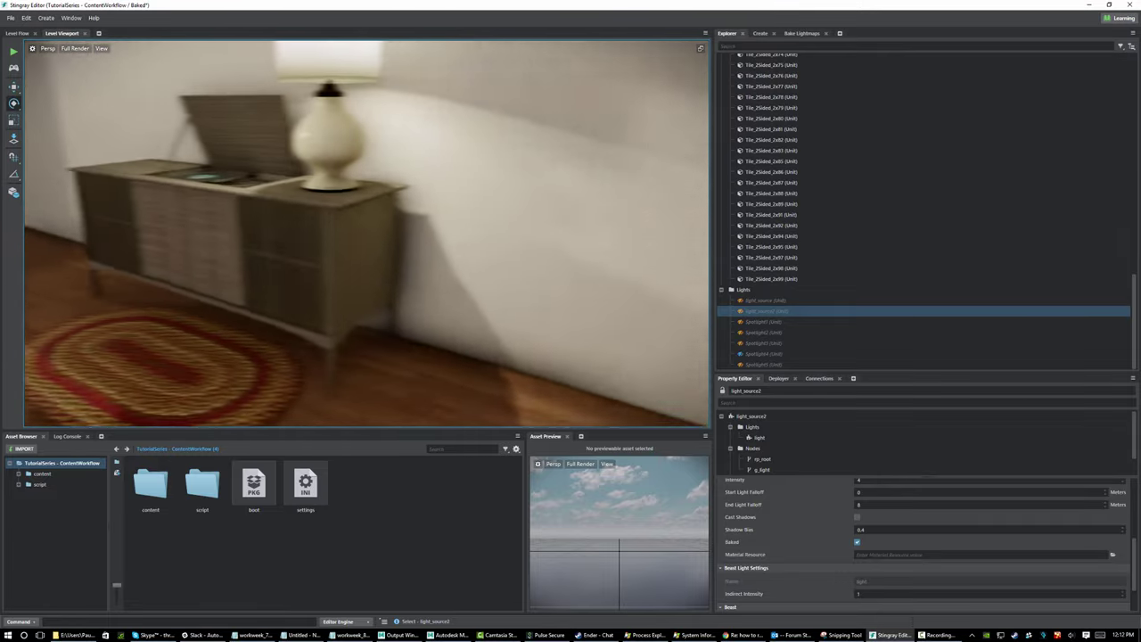
# Select the level's Default Shading Environment entity and look through its list of lighting and post-processing effects
pyautogui.press('s')
pyautogui.moveTo(538, 315)
pyautogui.mouseDown(button='right')
pyautogui.moveTo(510, 317)
pyautogui.moveTo(539, 315)
pyautogui.mouseUp(button='right')
pyautogui.press('w')
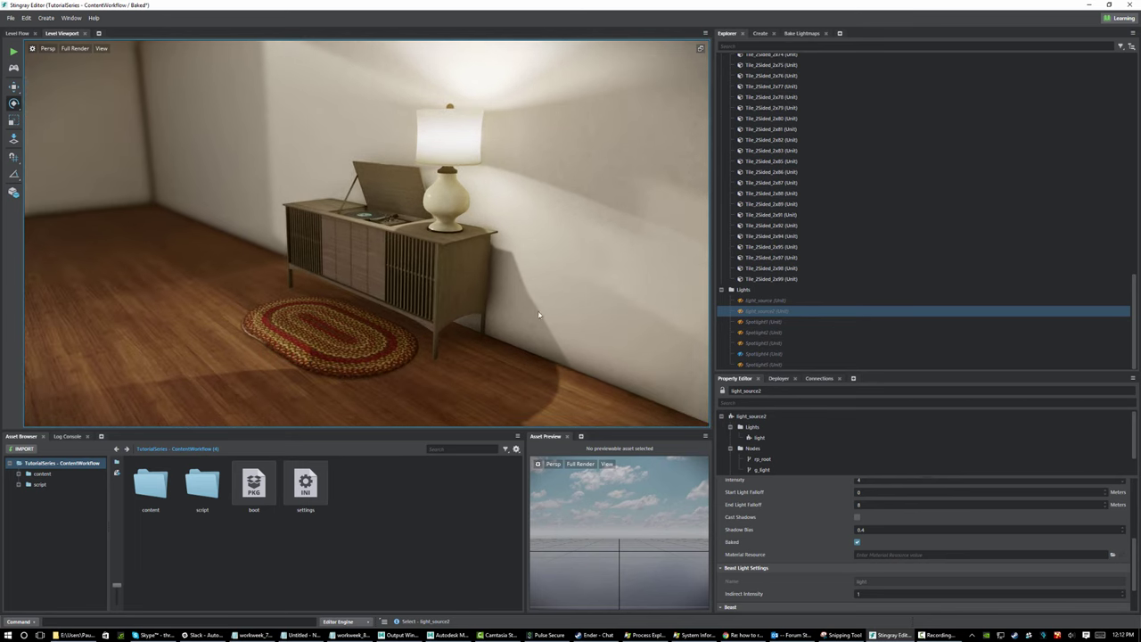
pyautogui.scroll(20, 839, 163)
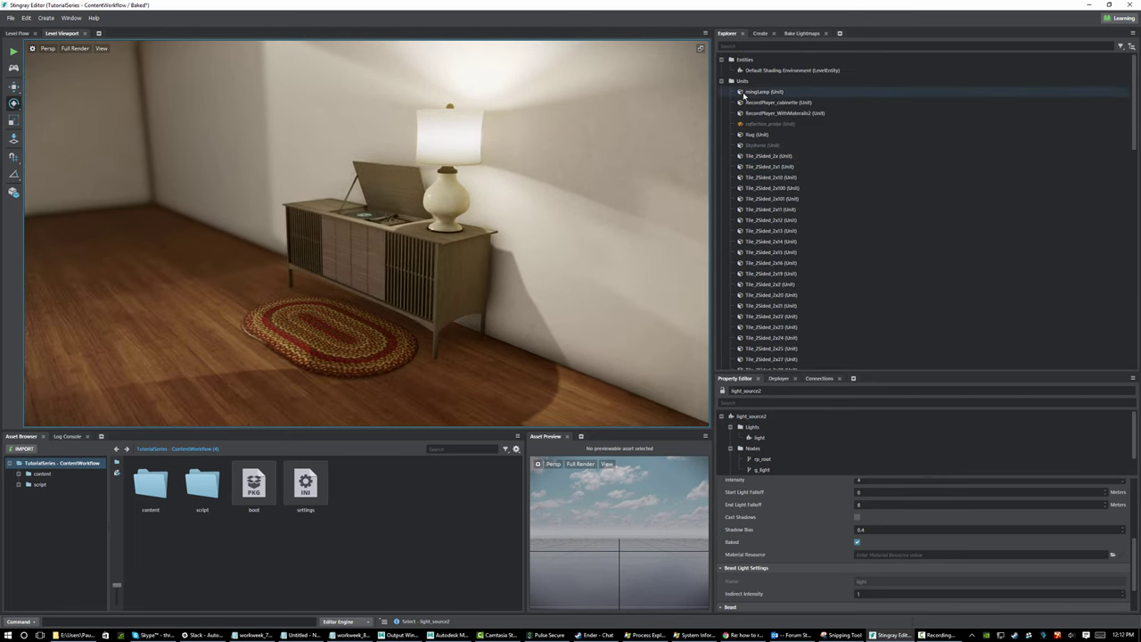
pyautogui.click(721, 81)
pyautogui.click(789, 69)
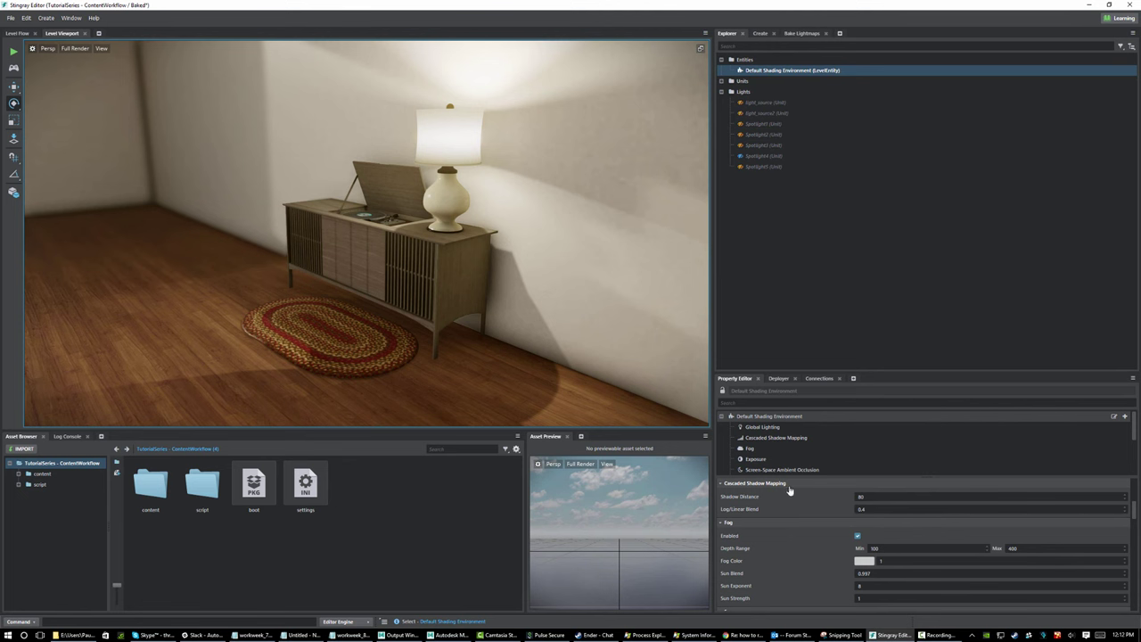
pyautogui.scroll(-2, 790, 461)
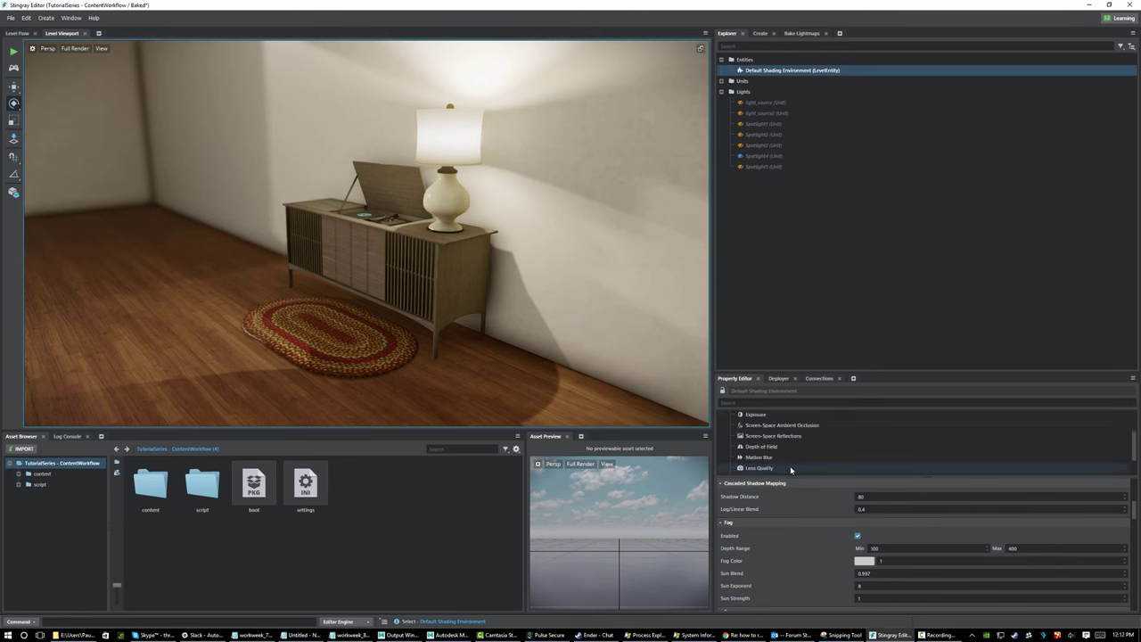
pyautogui.scroll(-2, 790, 467)
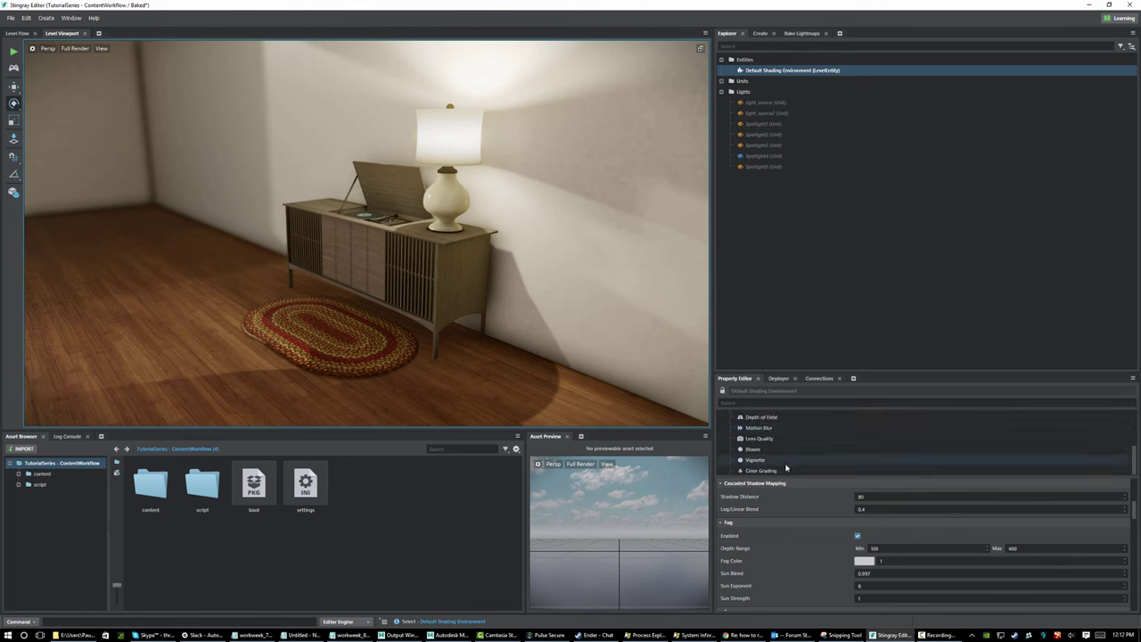
pyautogui.scroll(5, 787, 468)
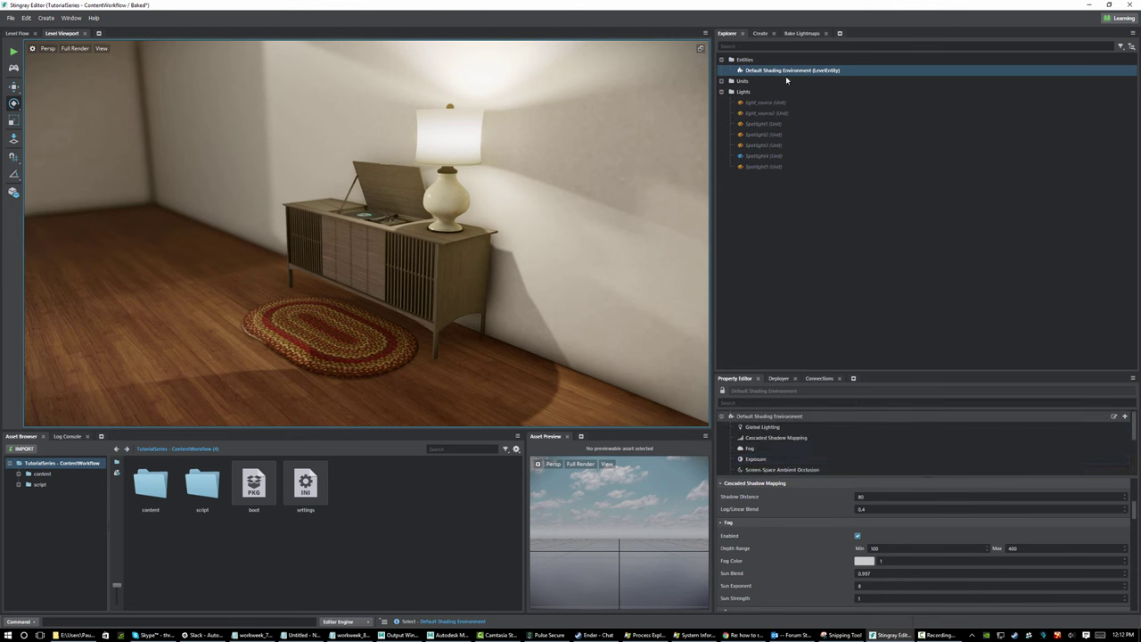
# Set the Screen-Space Ambient Occlusion intensity to 0.074 and check the effect on the room
pyautogui.click(755, 470)
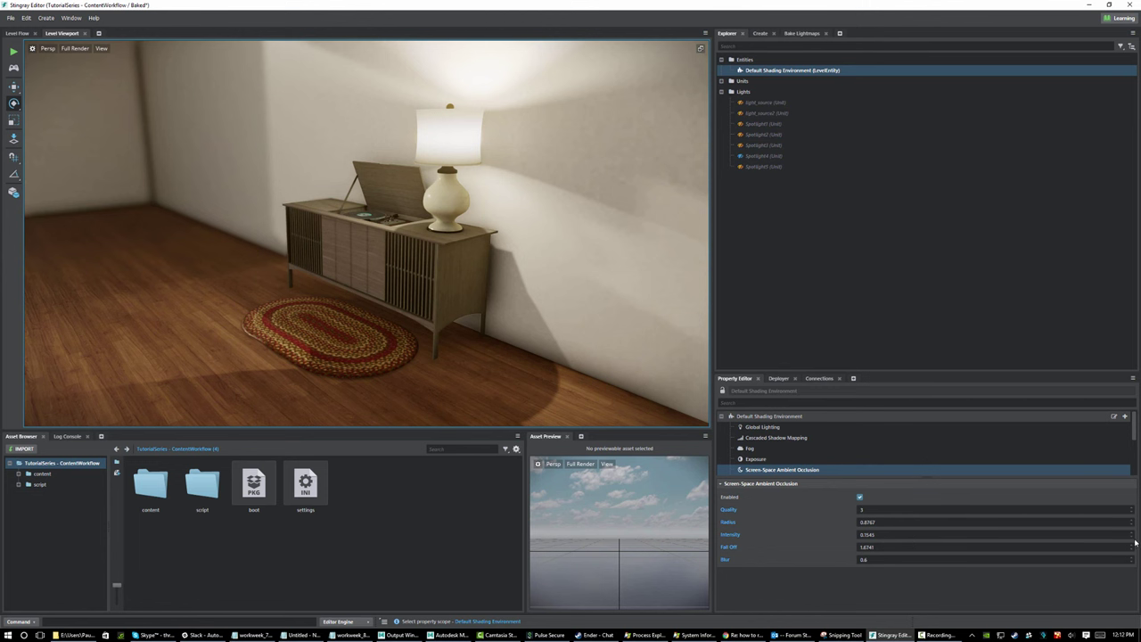
pyautogui.moveTo(1133, 534); pyautogui.dragTo(1133, 536)
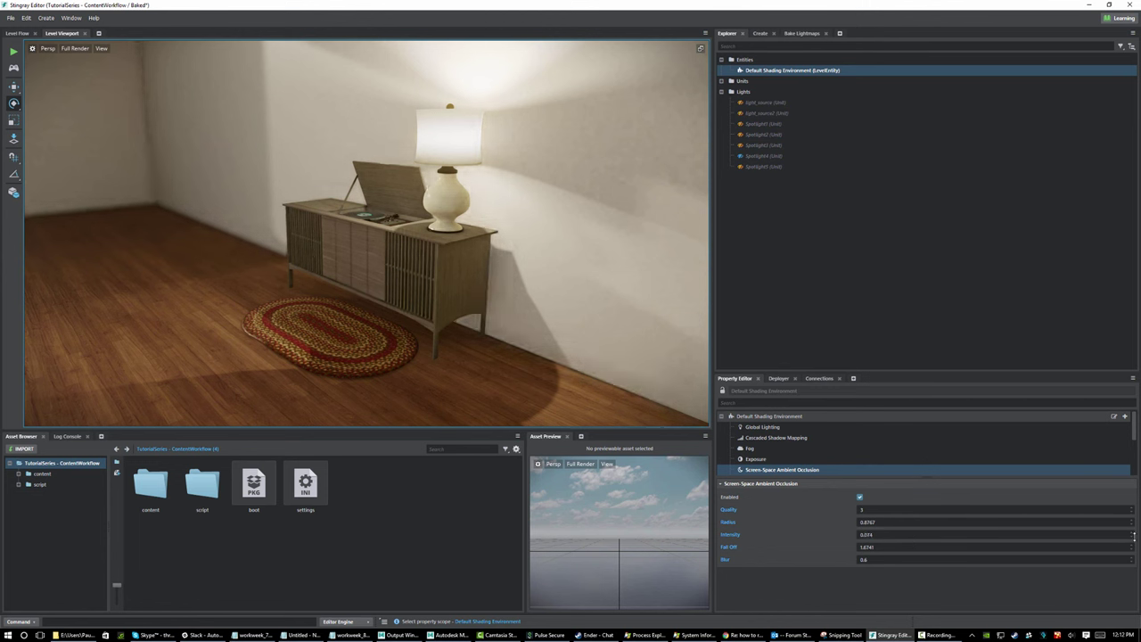
pyautogui.keyDown('alt'); pyautogui.moveTo(428, 268); pyautogui.dragTo(638, 287); pyautogui.keyUp('alt')
pyautogui.moveTo(368, 234); pyautogui.dragTo(229, 264, button='right')
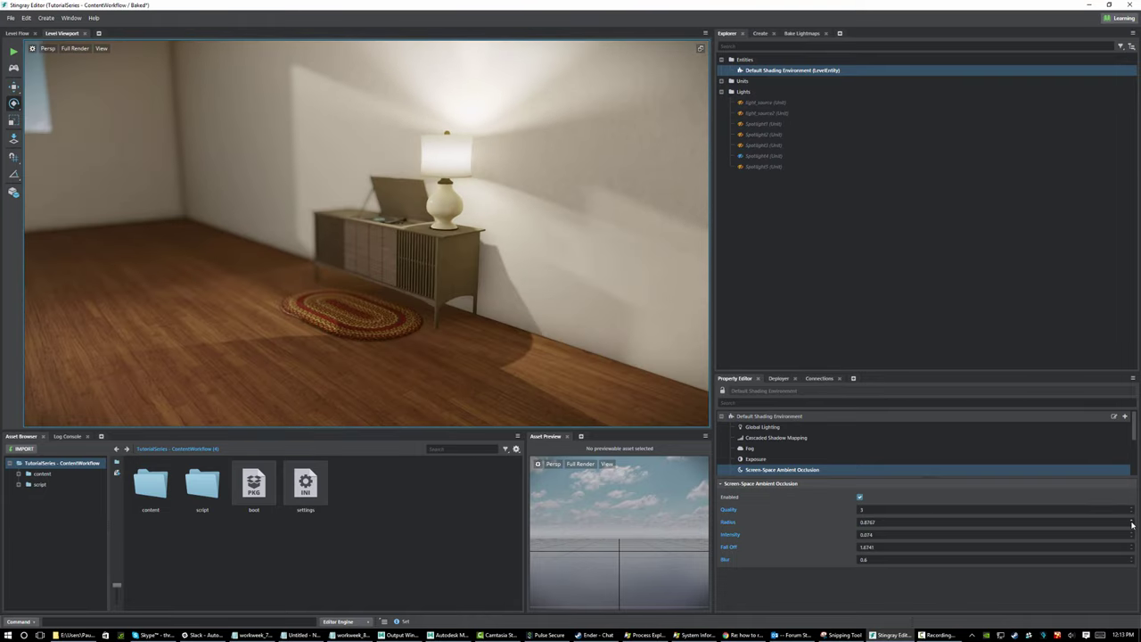
# Set the Screen-Space Ambient Occlusion radius to 0.3922 and inspect the shading around the cabinet and rug
pyautogui.moveTo(1133, 524); pyautogui.dragTo(1133, 521)
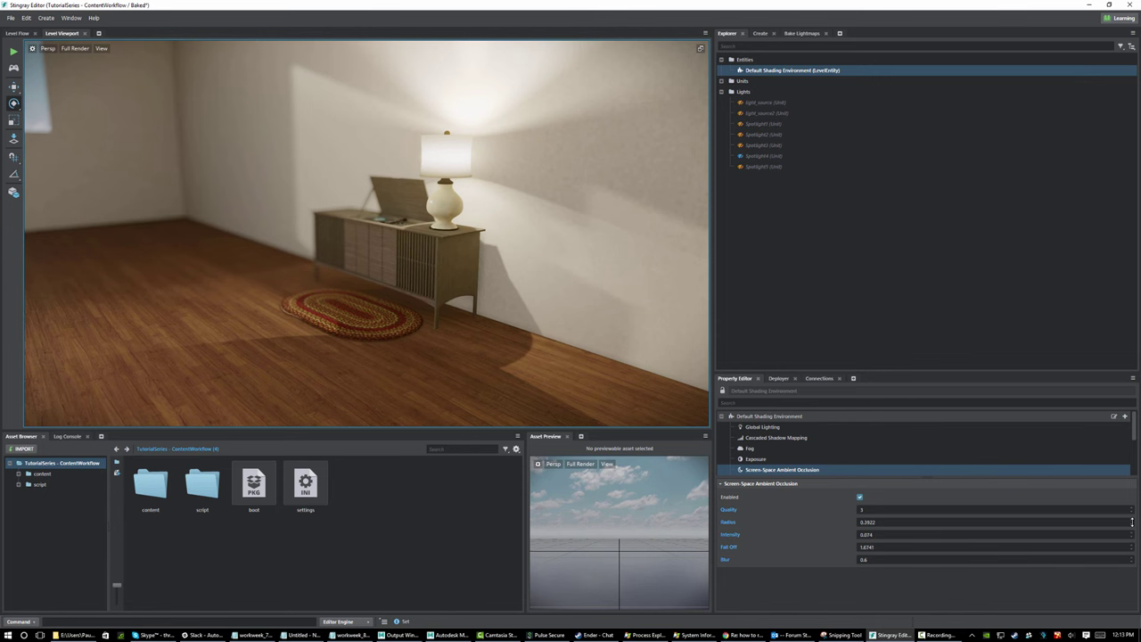
pyautogui.moveTo(593, 339); pyautogui.dragTo(713, 393, button='right')
pyautogui.press('w')
pyautogui.press('s')
pyautogui.press('w')
pyautogui.moveTo(644, 406); pyautogui.dragTo(657, 409, button='right')
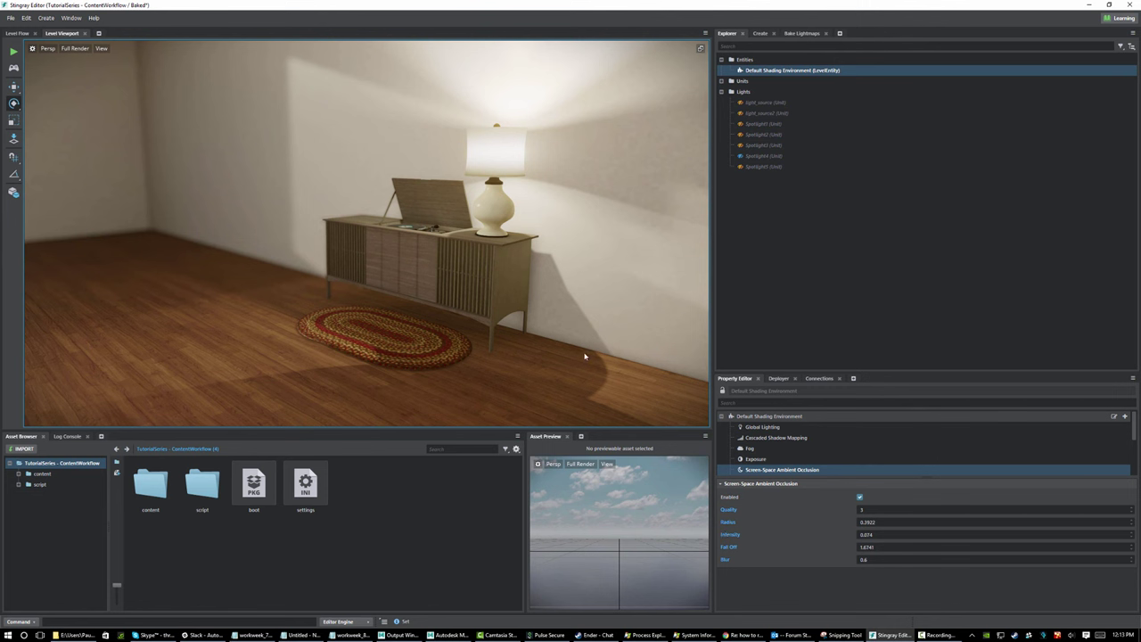
# Try a lower exposure and an exposure of 3 on the shading environment, and return it to 2.5
pyautogui.click(758, 458)
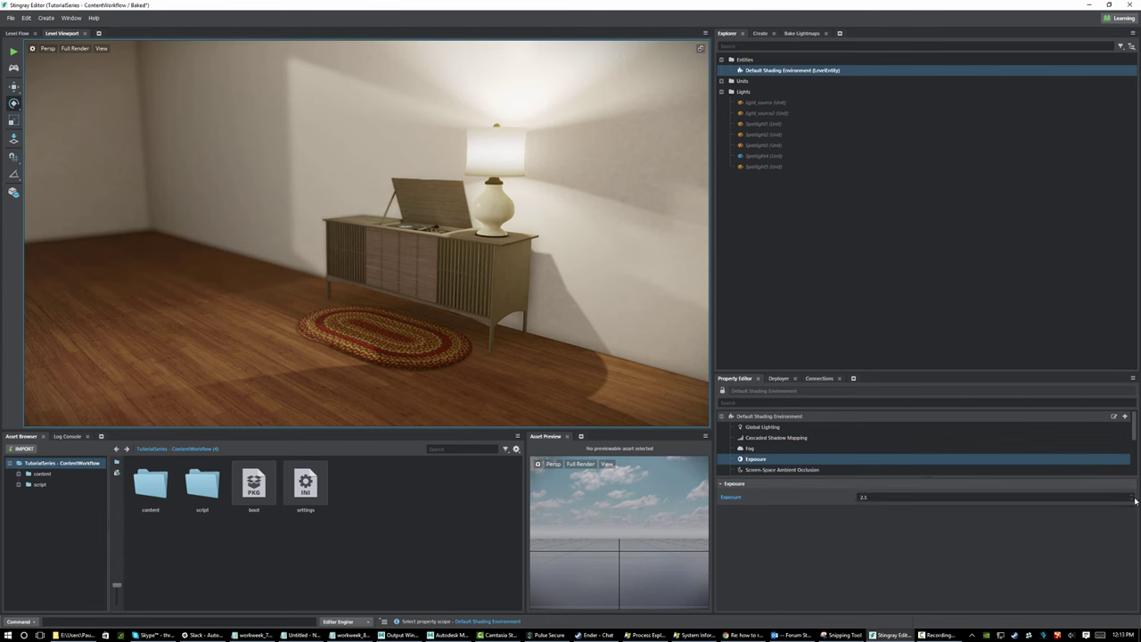
pyautogui.moveTo(1133, 497)
pyautogui.mouseDown()
pyautogui.moveTo(1135, 462)
pyautogui.moveTo(1133, 498)
pyautogui.mouseUp()
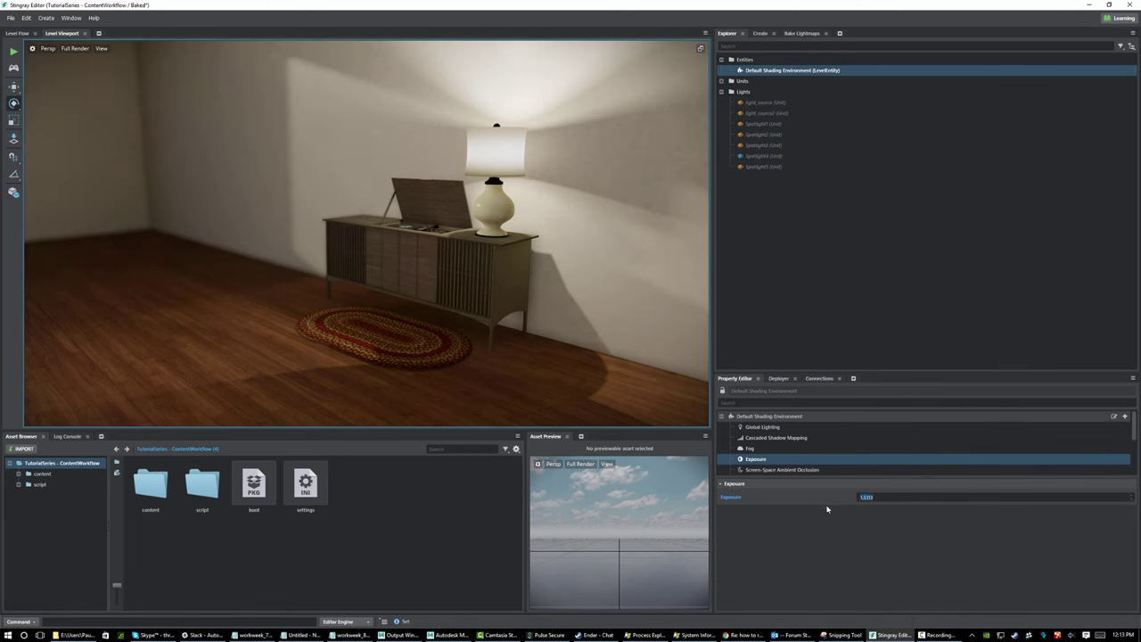
pyautogui.write('1')
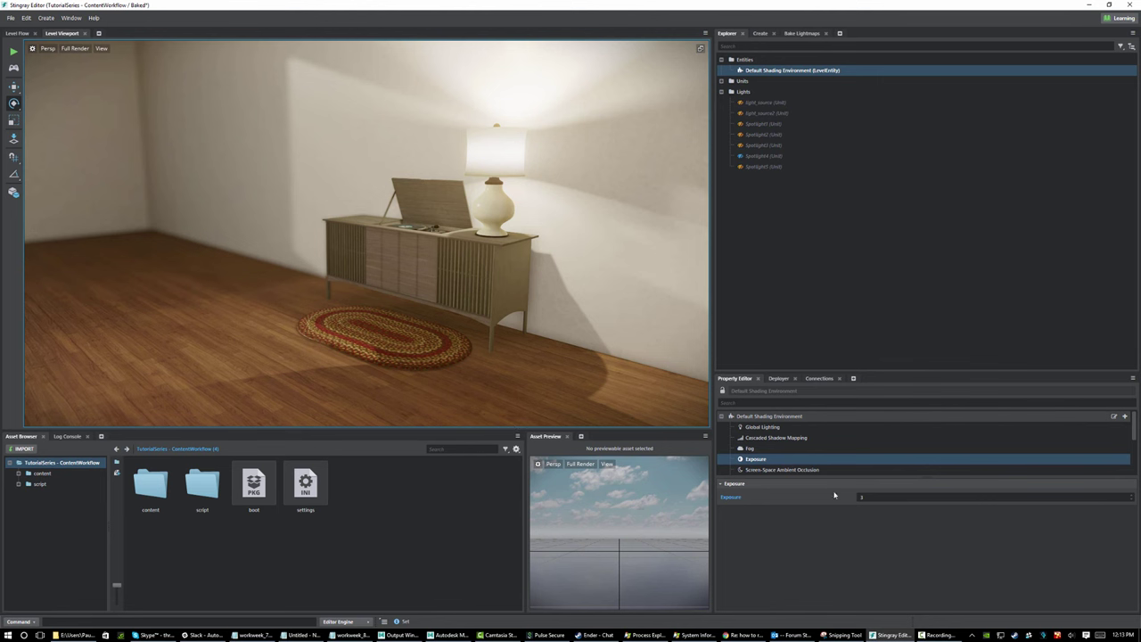
pyautogui.write('2.5')
pyautogui.moveTo(500, 294); pyautogui.dragTo(555, 293, button='right')
pyautogui.press('s')
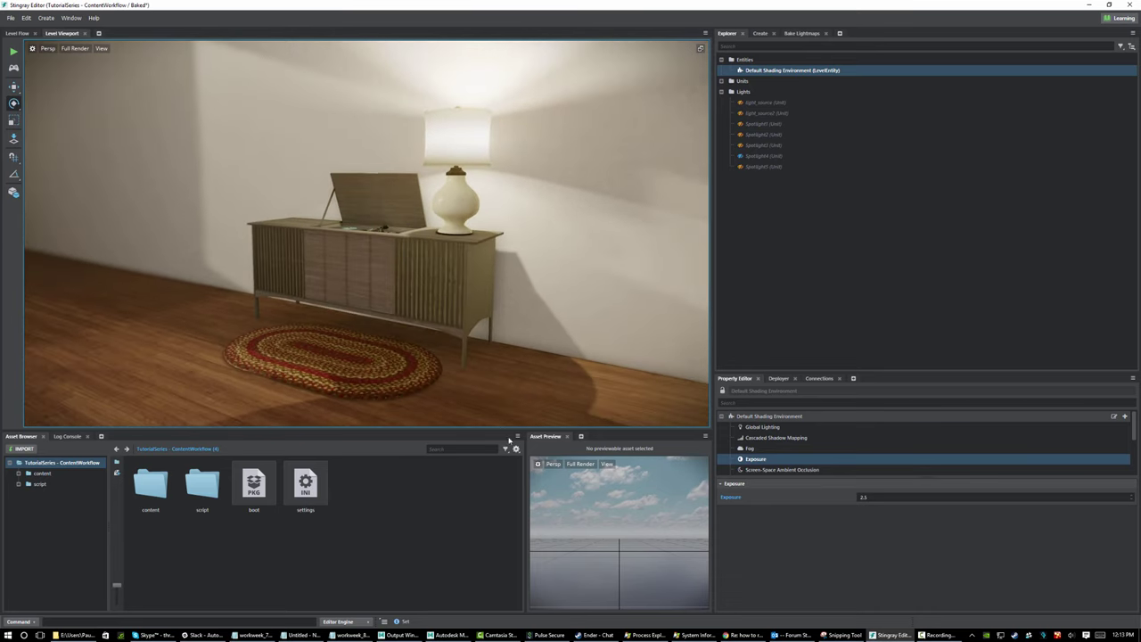
# Review the shading environment's Global Lighting settings, including its environment maps, Baked Diffuse Tint and Reflections Tint
pyautogui.scroll(-3, 826, 455)
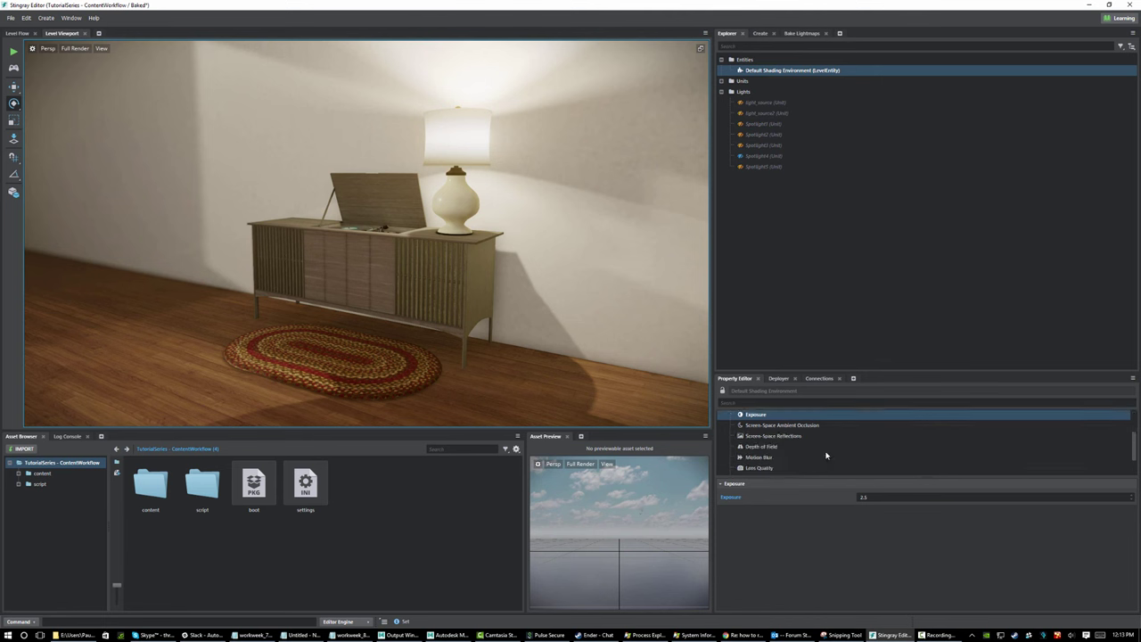
pyautogui.scroll(3, 824, 460)
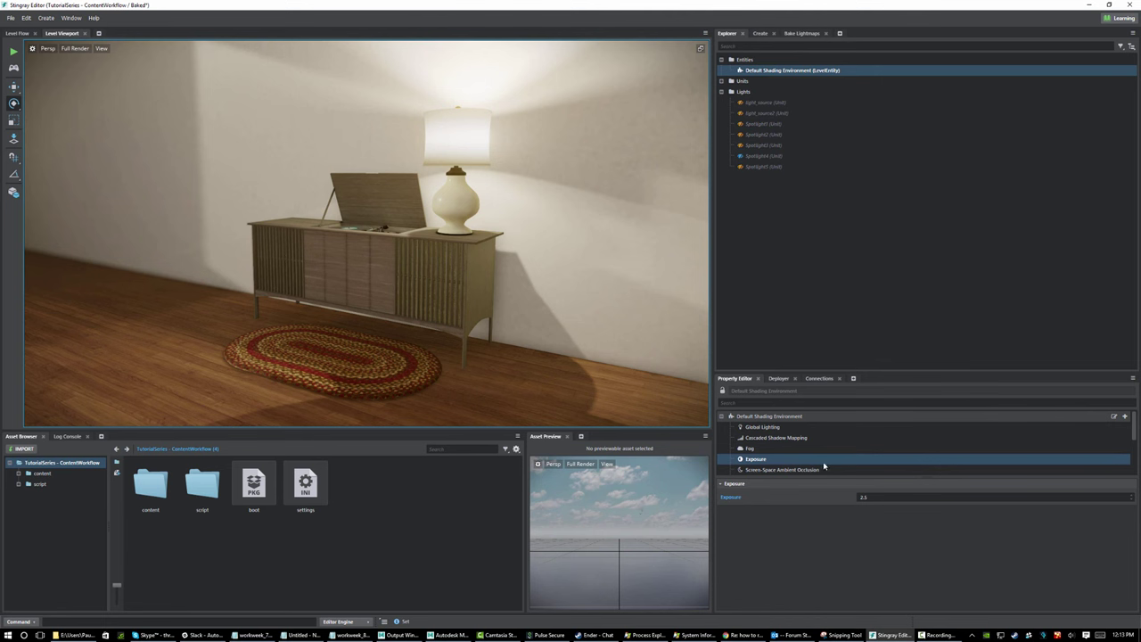
pyautogui.click(777, 427)
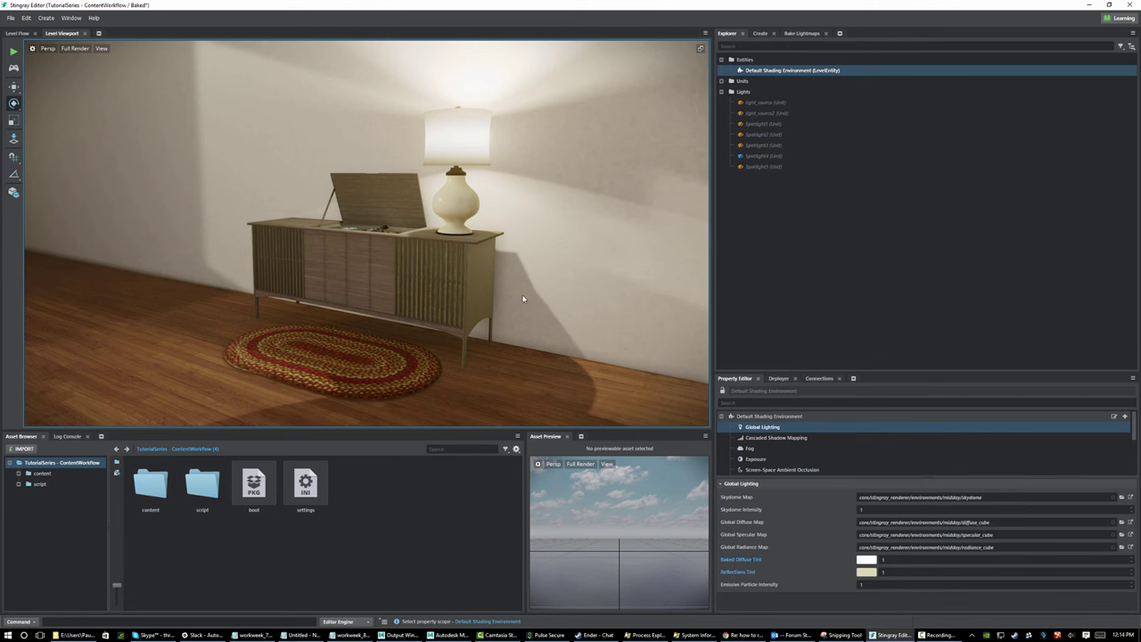
pyautogui.moveTo(523, 299); pyautogui.dragTo(521, 283, button='right')
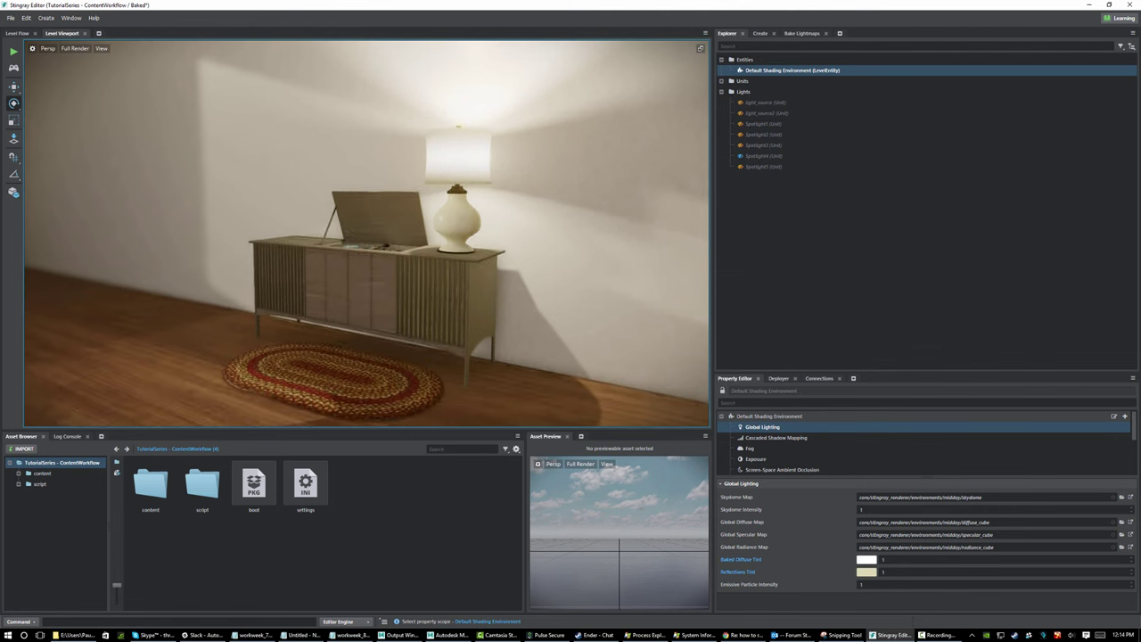
# Save the Baked level and open the level content/levels/NotBaked
pyautogui.click(11, 20)
pyautogui.click(23, 62)
pyautogui.click(11, 18)
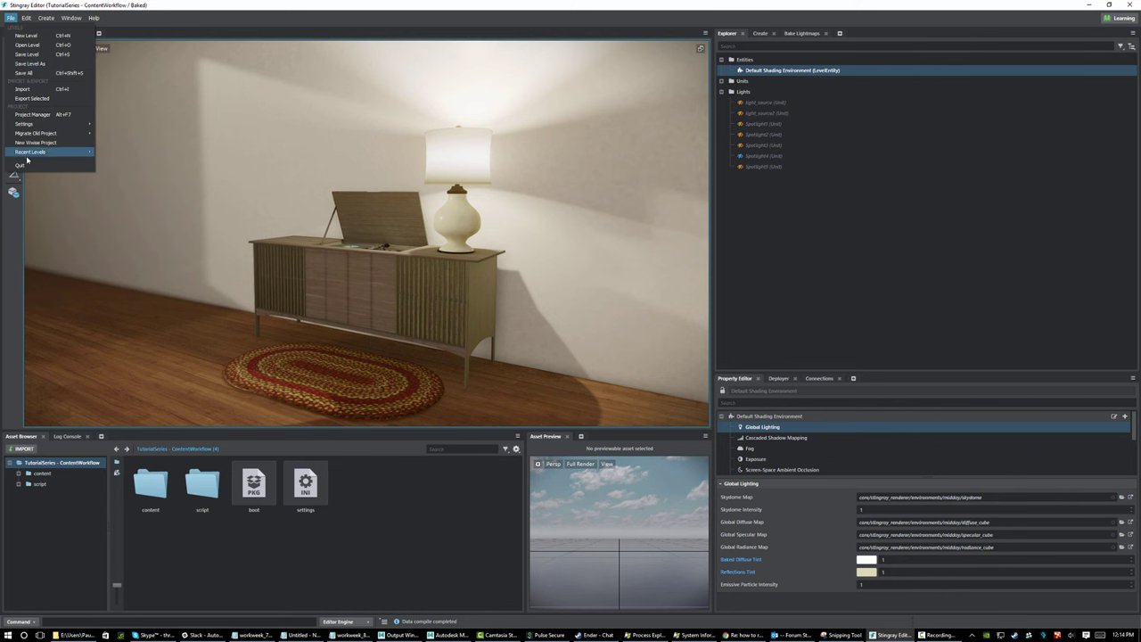
pyautogui.click(9, 18)
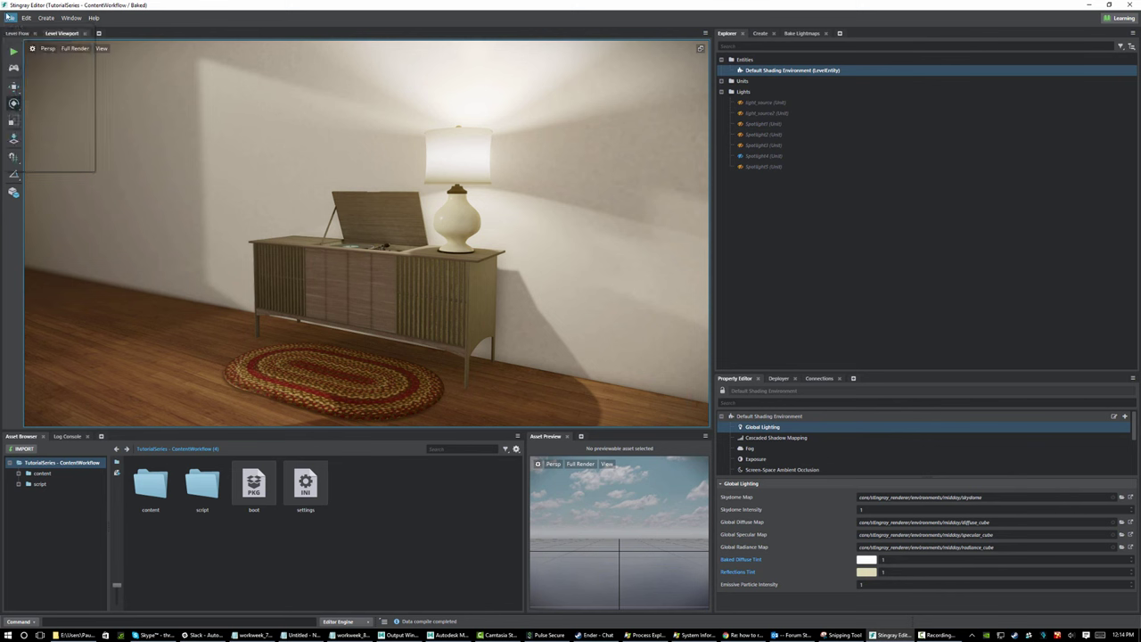
pyautogui.click(9, 17)
pyautogui.click(33, 41)
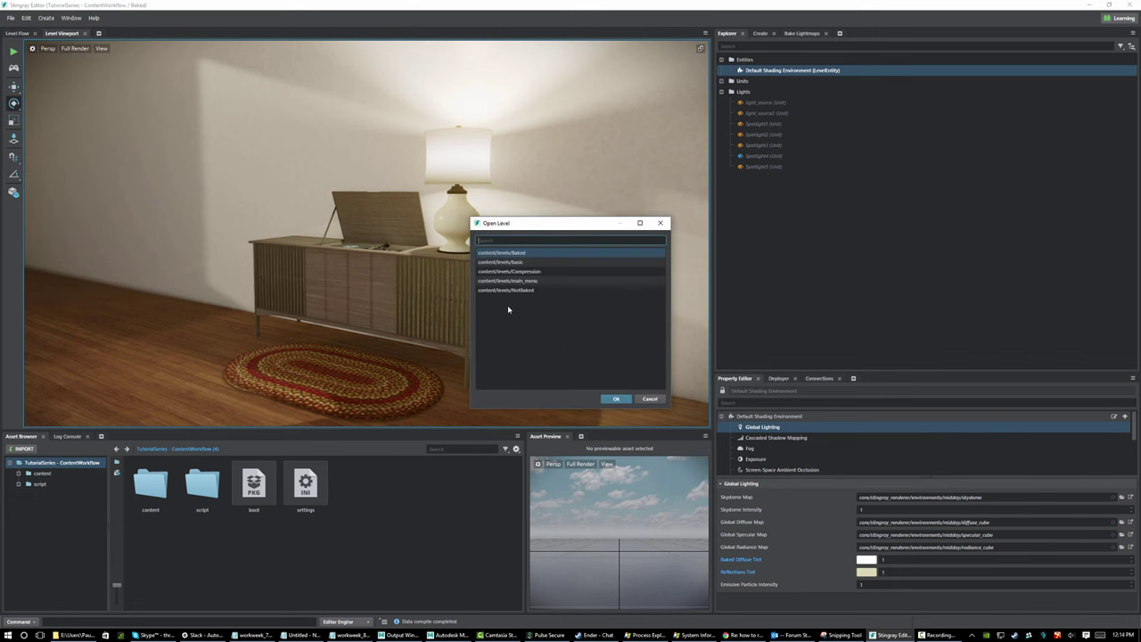
pyautogui.click(517, 290)
pyautogui.click(616, 399)
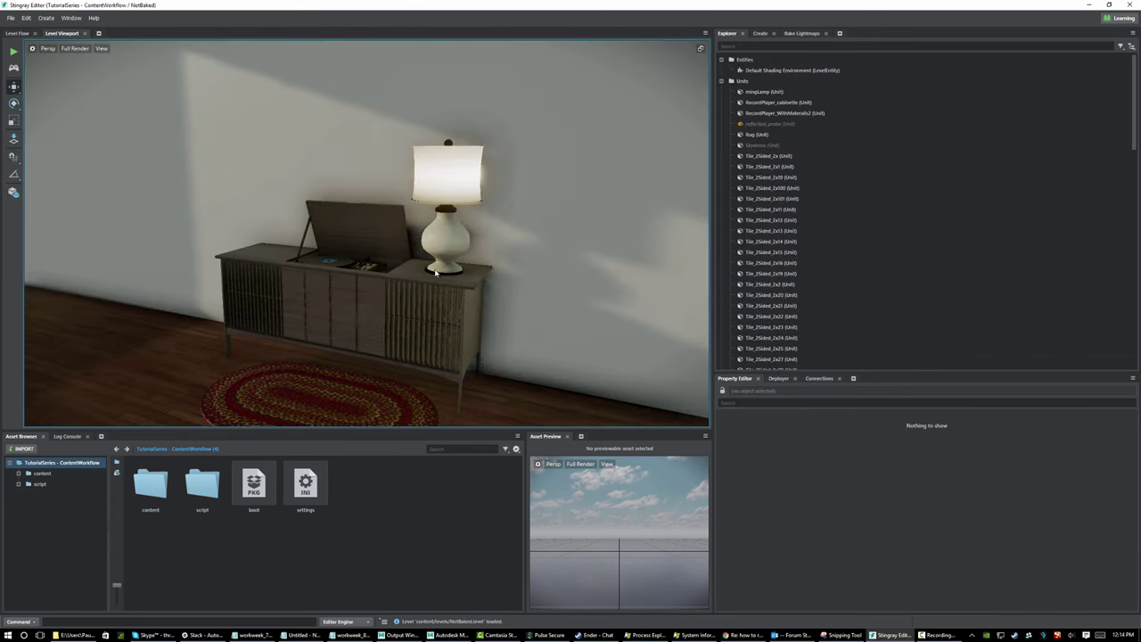
# Examine the unbaked lighting on the room's walls, window, cabinet and lamp from several angles
pyautogui.moveTo(436, 273); pyautogui.dragTo(700, 241, button='right')
pyautogui.press('s')
pyautogui.press('a')
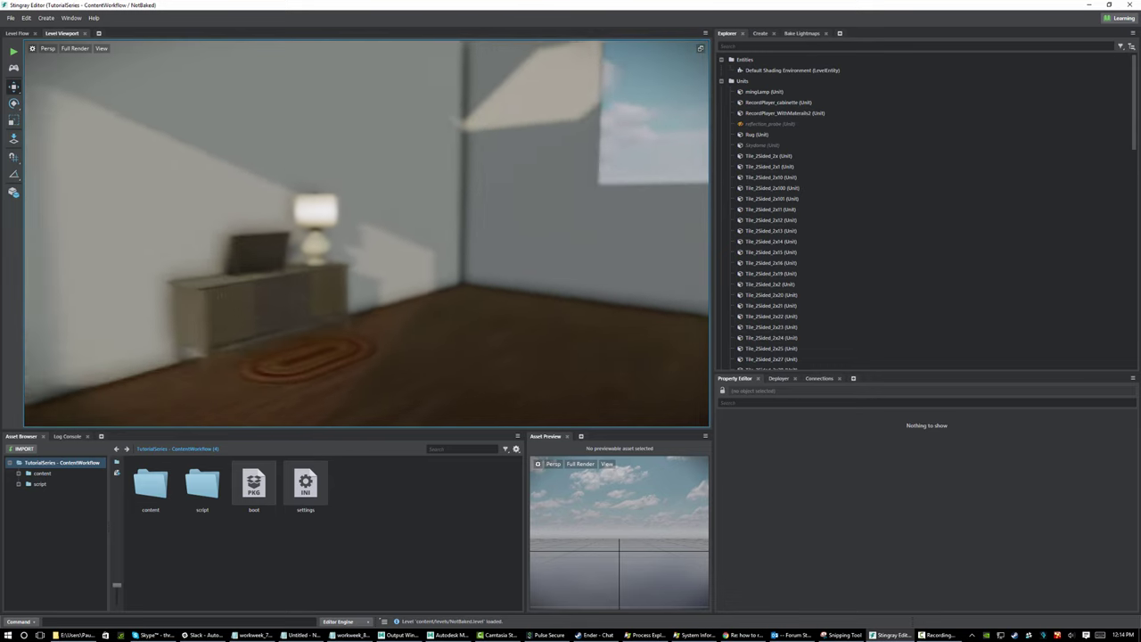
pyautogui.moveTo(486, 269); pyautogui.dragTo(392, 268, button='right')
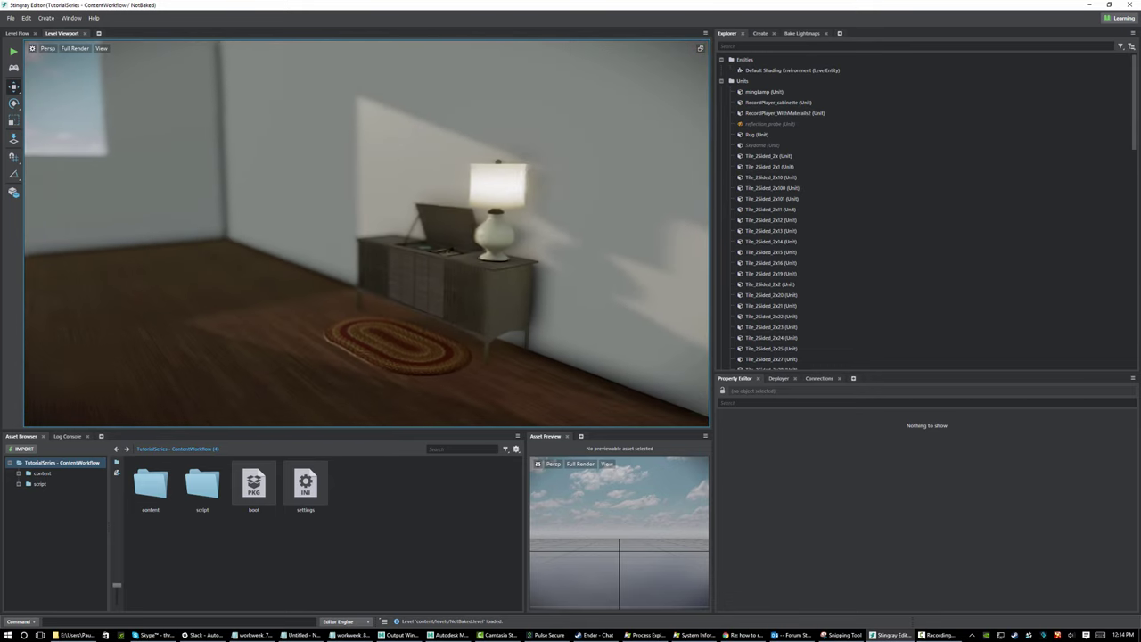
pyautogui.moveTo(132, 111); pyautogui.dragTo(128, 111, button='right')
pyautogui.moveTo(559, 331); pyautogui.dragTo(500, 326, button='right')
# Show the hidden lights and reflection probe in the level viewport and view them around the cabinet and rug
pyautogui.click(154, 87)
pyautogui.click(101, 49)
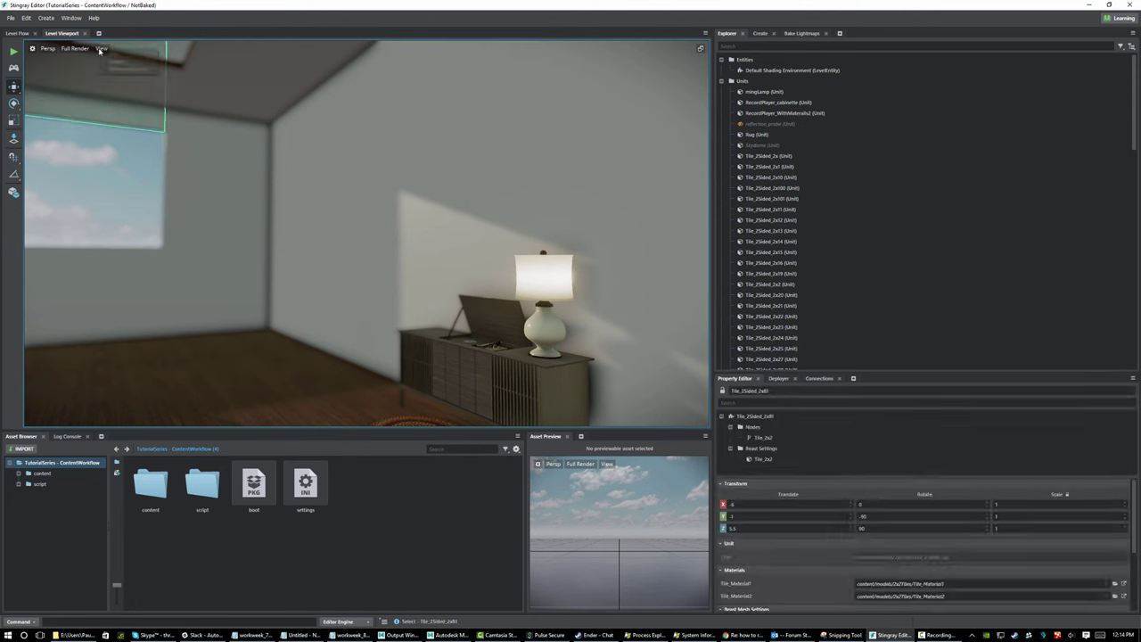
pyautogui.click(114, 61)
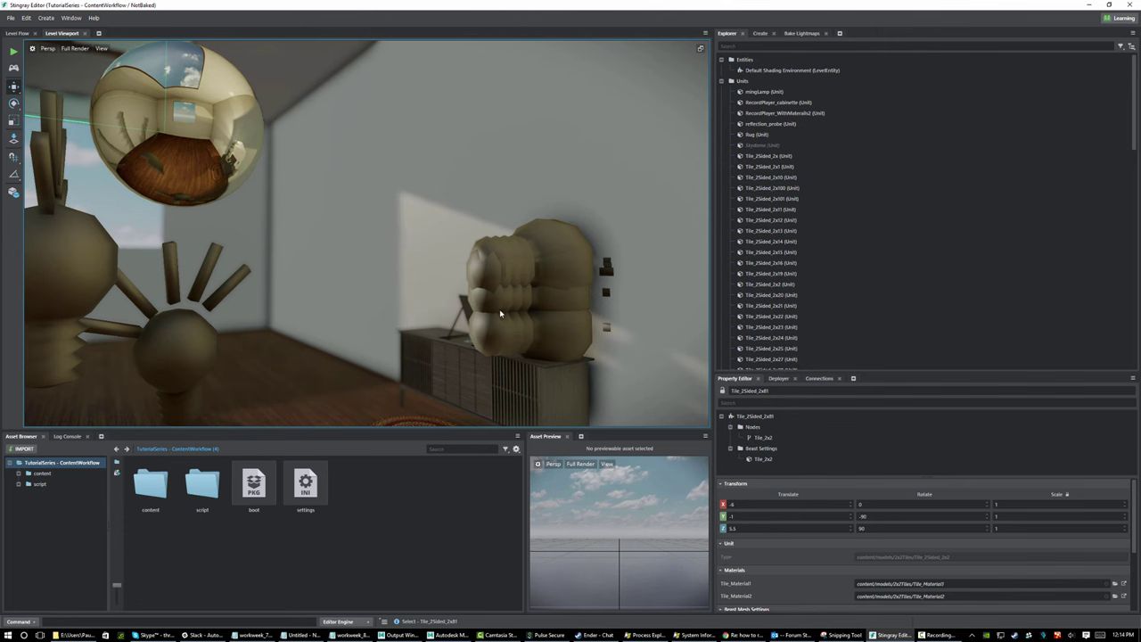
pyautogui.moveTo(433, 308); pyautogui.dragTo(426, 337, button='right')
pyautogui.moveTo(420, 263); pyautogui.dragTo(312, 264, button='right')
pyautogui.moveTo(473, 272); pyautogui.dragTo(496, 270, button='right')
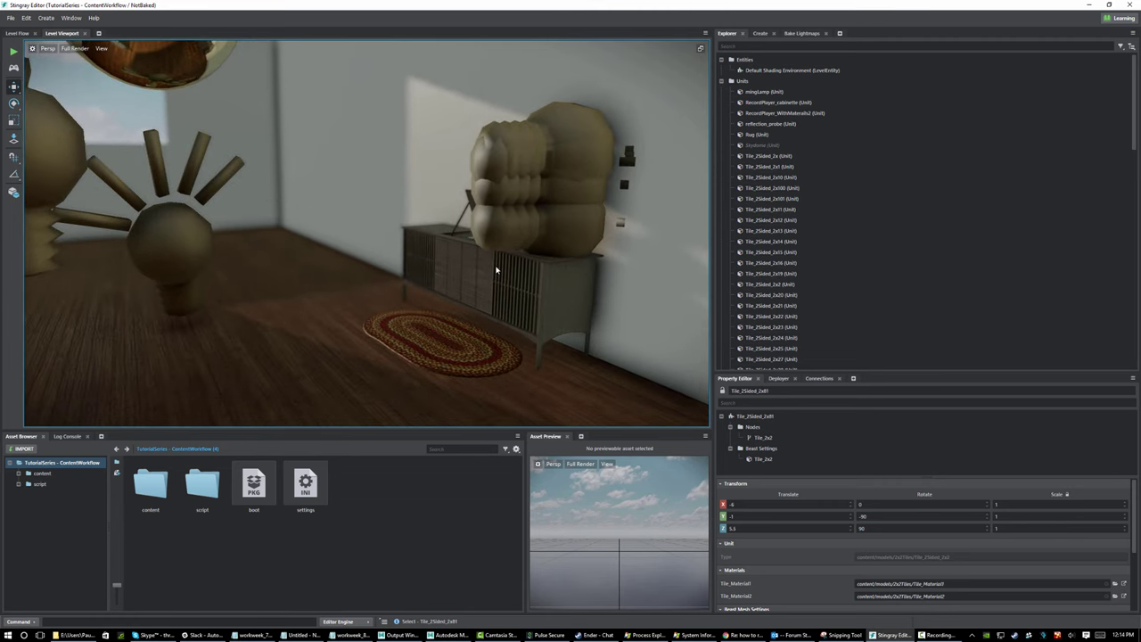
# Open the Bake Lightmaps window and move it beside the room view
pyautogui.click(70, 18)
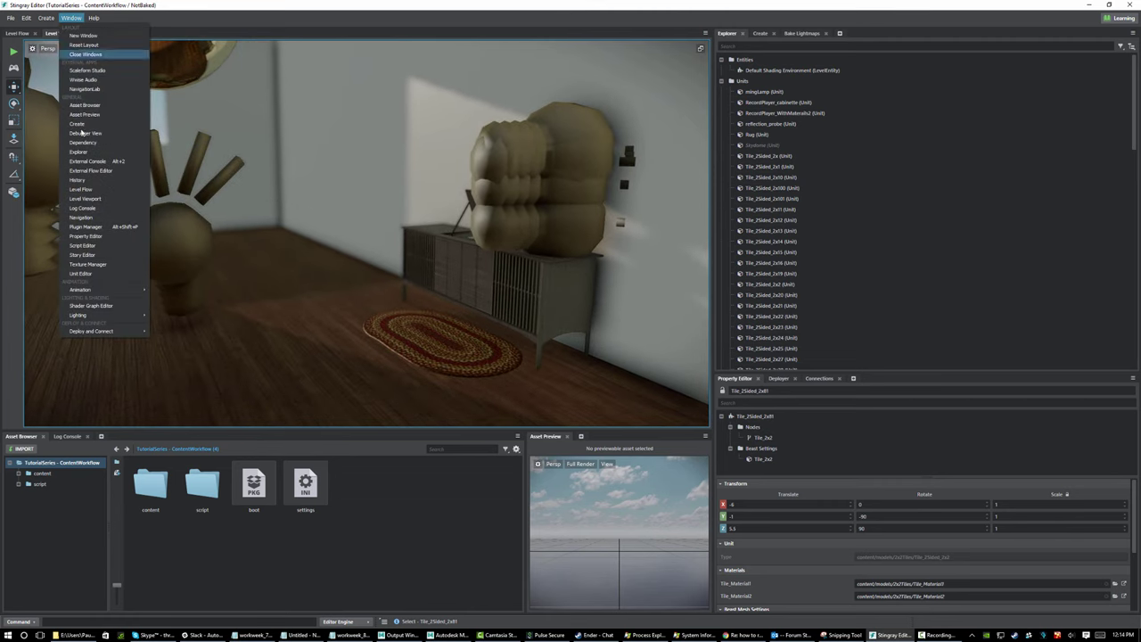
pyautogui.moveTo(91, 317)
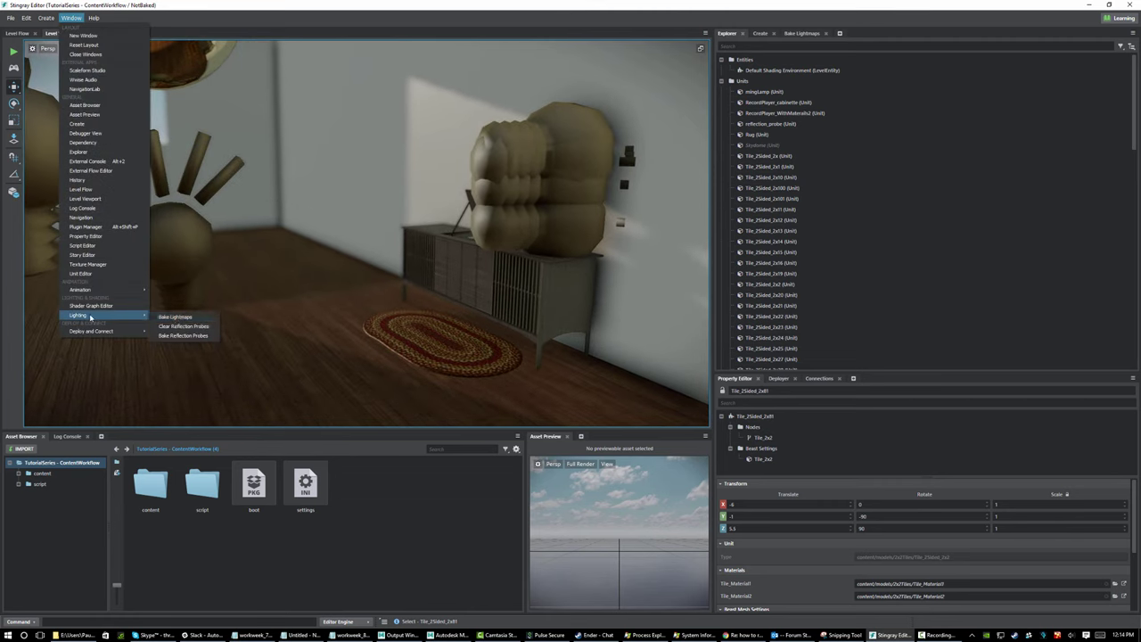
pyautogui.click(176, 317)
pyautogui.moveTo(829, 279); pyautogui.dragTo(680, 299)
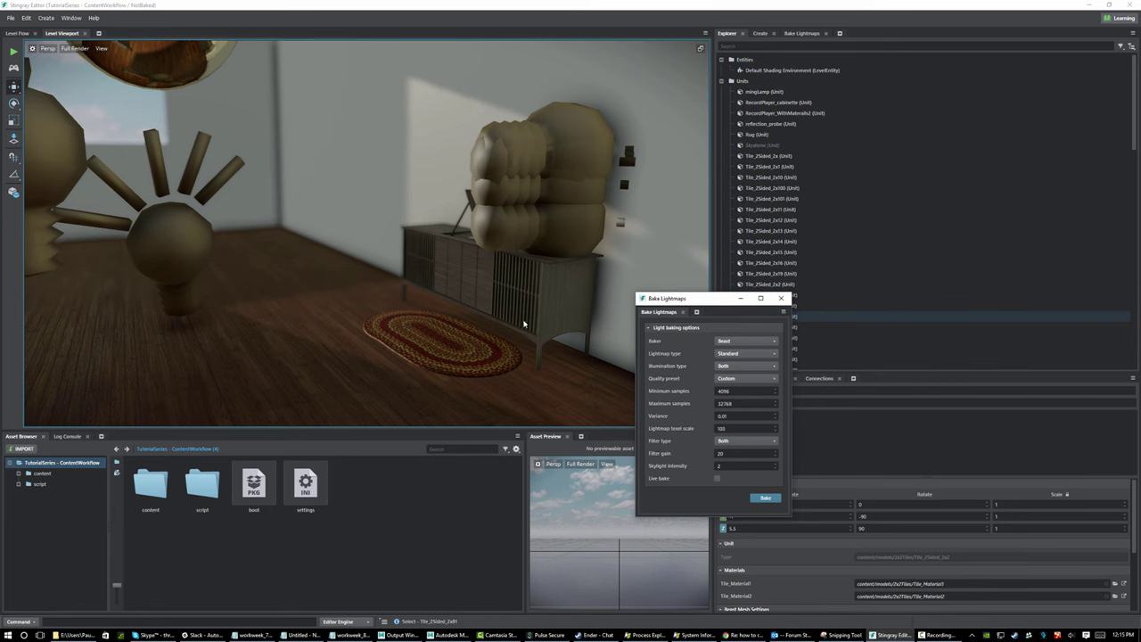
# Switch the lightmap baker to Stingray (beta) in the light baking options
pyautogui.moveTo(532, 301); pyautogui.dragTo(587, 336, button='right')
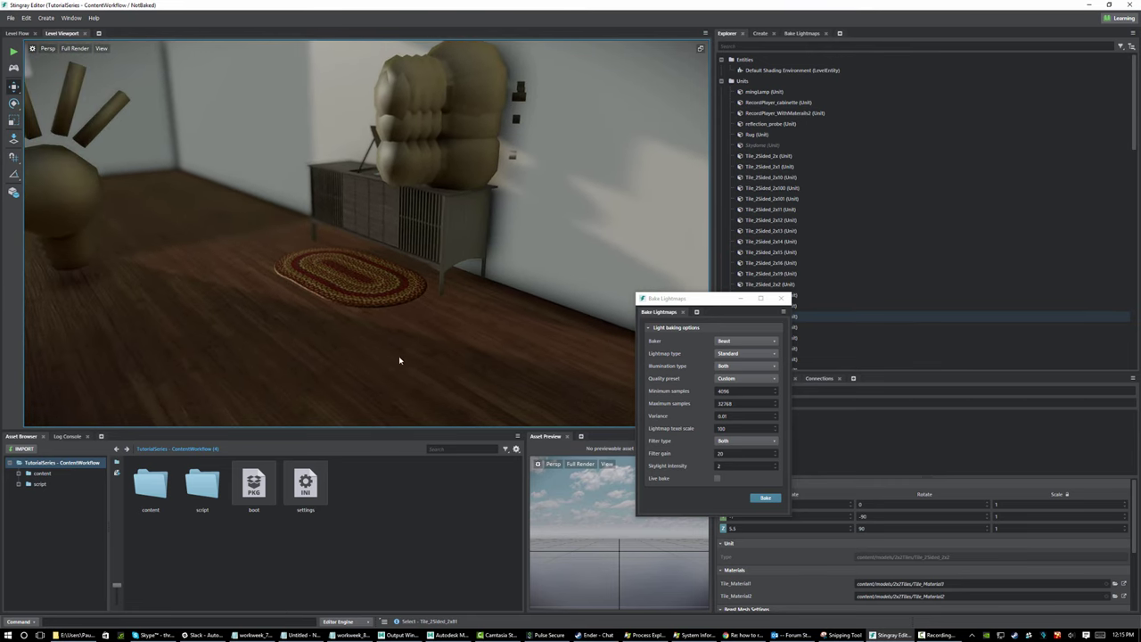
pyautogui.moveTo(475, 341); pyautogui.dragTo(437, 344, button='right')
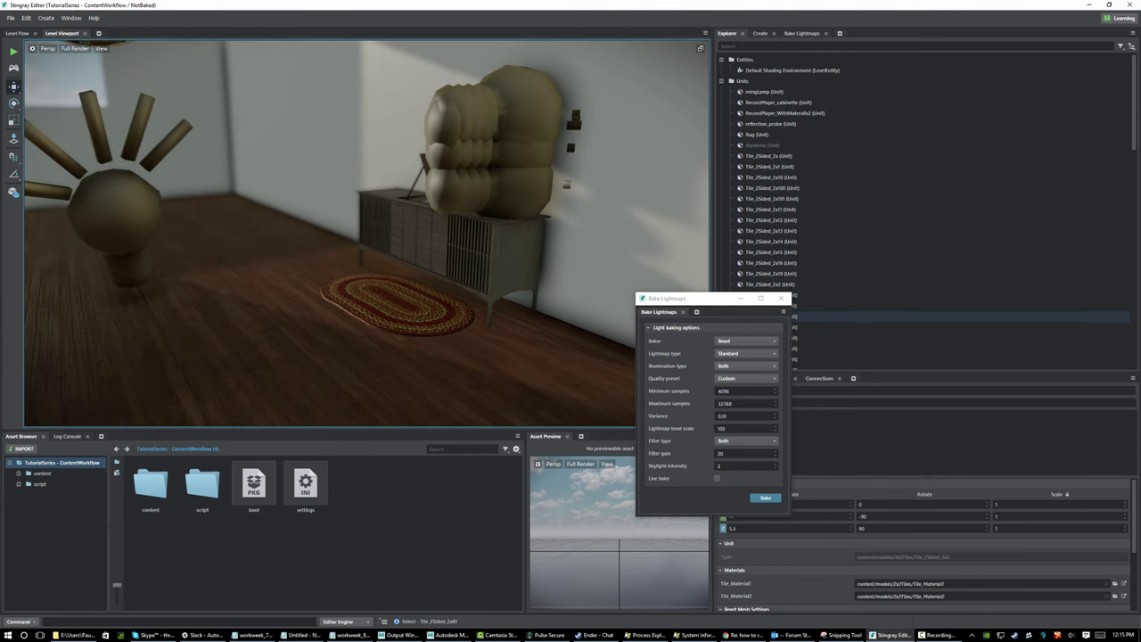
pyautogui.click(766, 499)
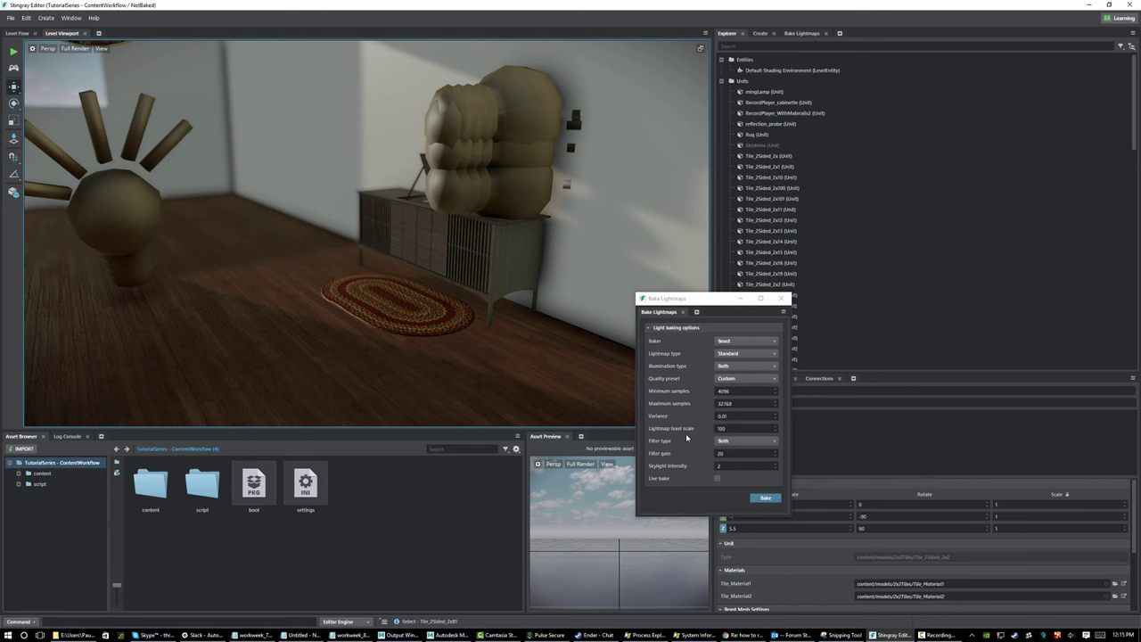
pyautogui.click(737, 344)
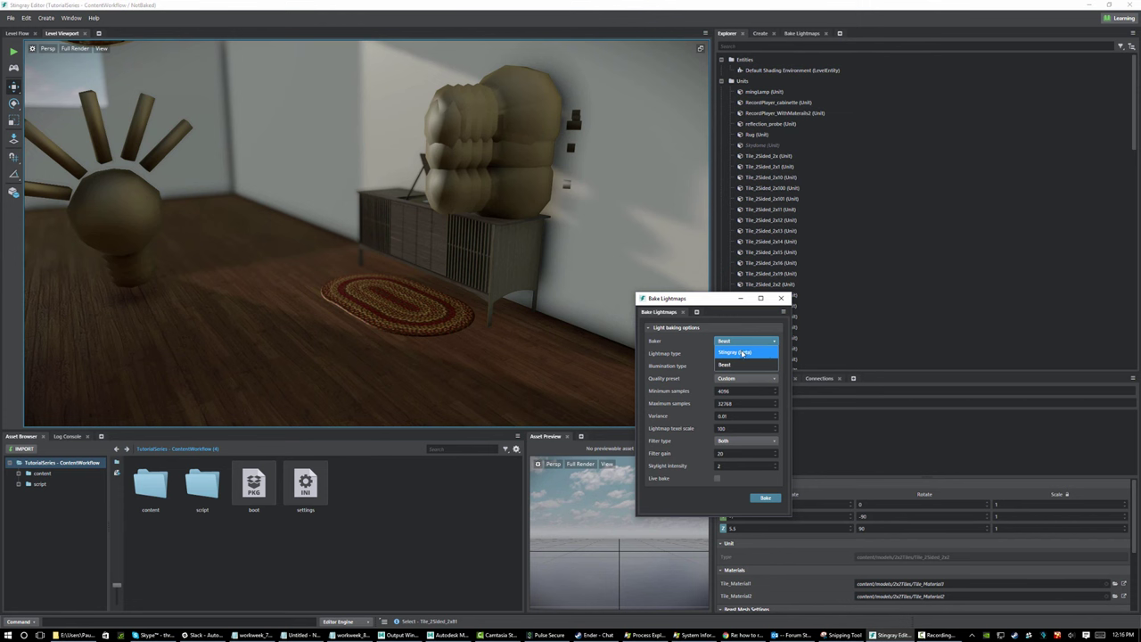
pyautogui.click(740, 352)
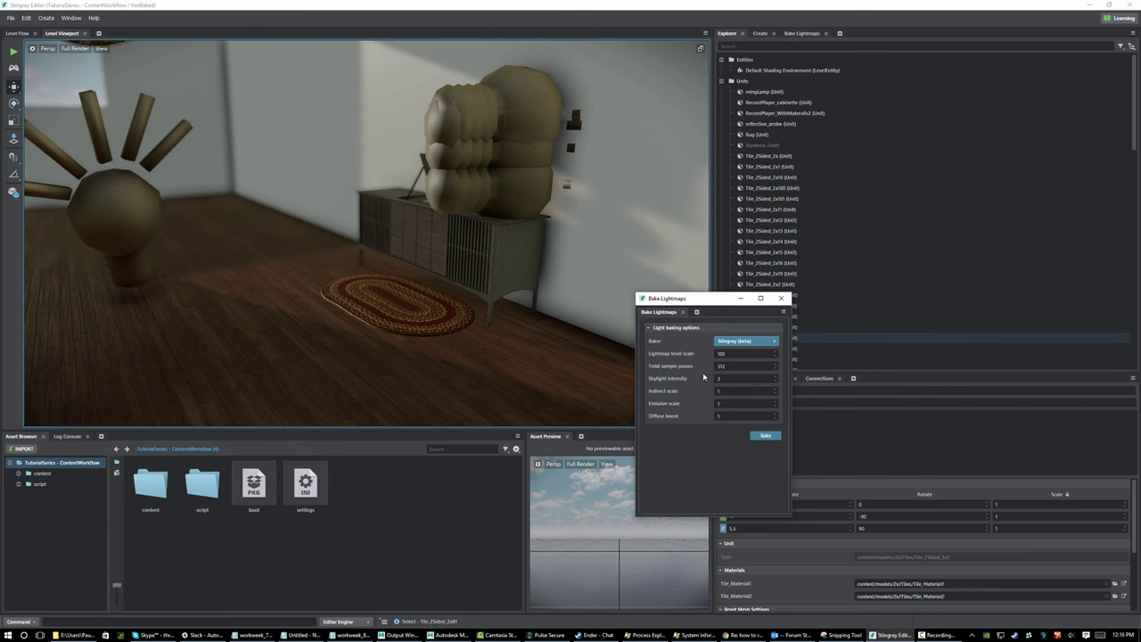
# Review the Stingray baker's sample passes, indirect scale, emissive scale and diffuse boost options alongside the reflection probe and room lighting
pyautogui.click(745, 365)
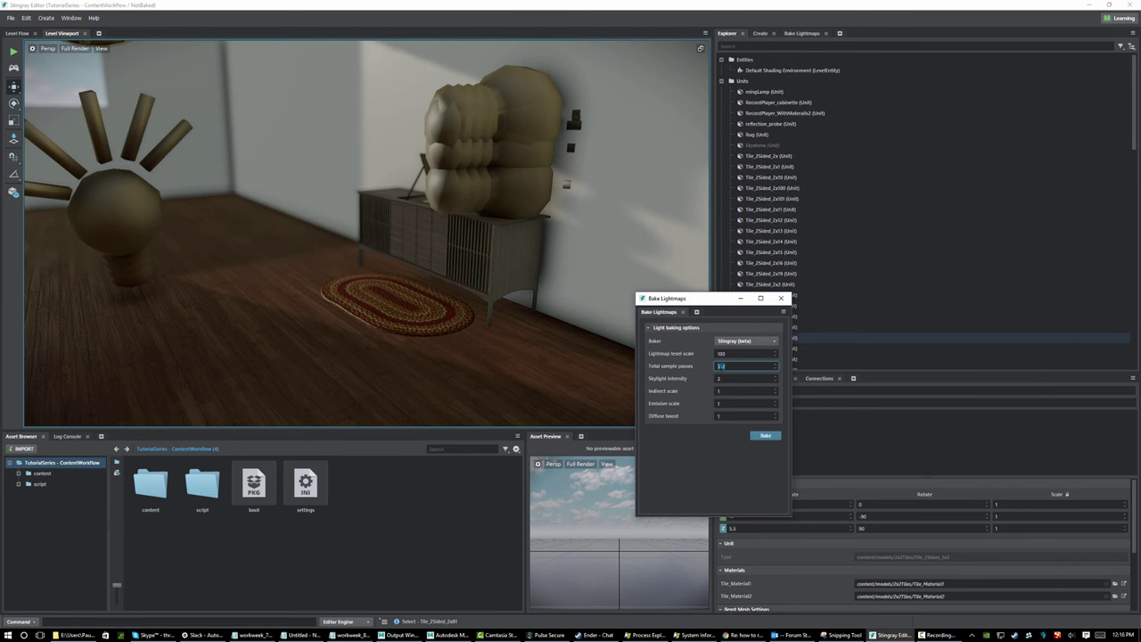
pyautogui.click(695, 355)
pyautogui.click(677, 382)
pyautogui.moveTo(341, 241); pyautogui.dragTo(253, 203, button='right')
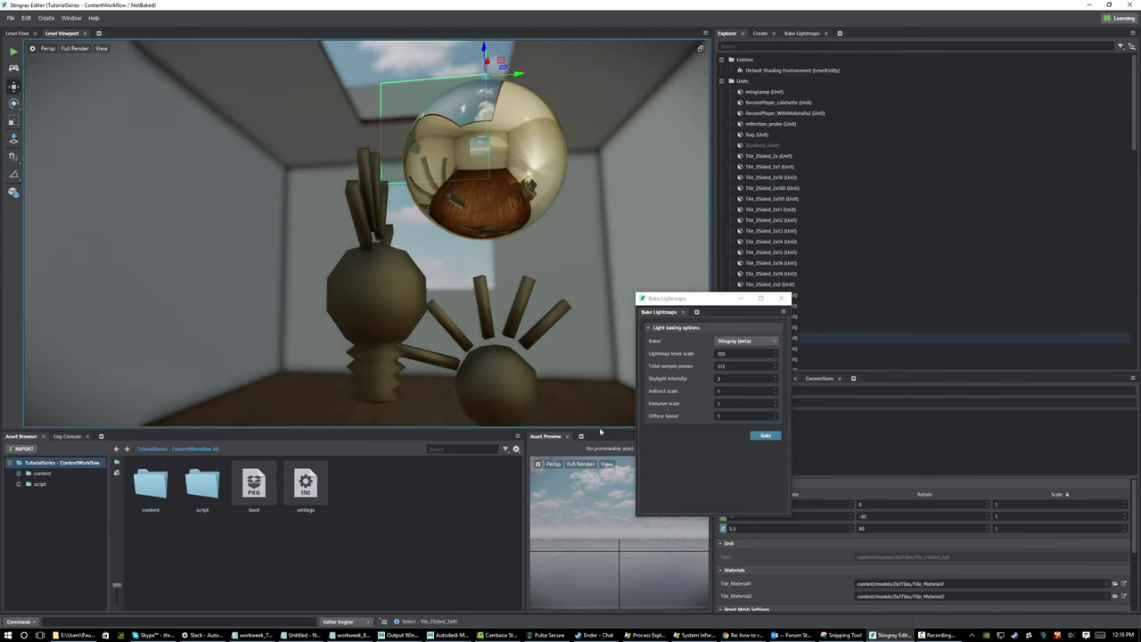
pyautogui.moveTo(579, 358); pyautogui.dragTo(667, 397, button='right')
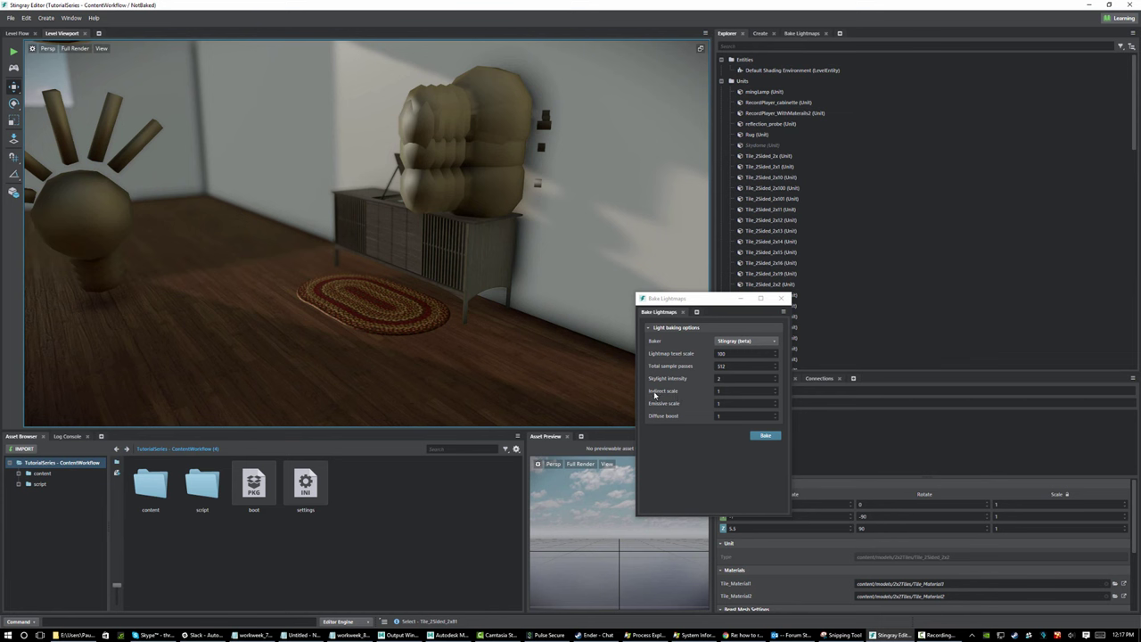
pyautogui.click(729, 391)
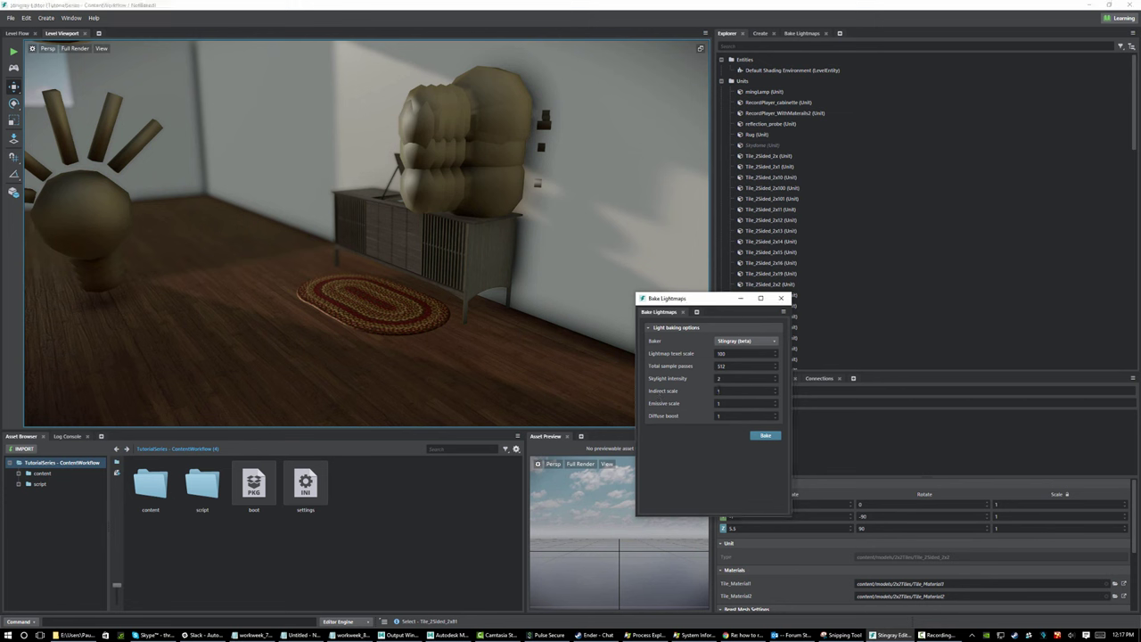
pyautogui.click(651, 410)
pyautogui.click(720, 404)
pyautogui.press('Return')
pyautogui.moveTo(738, 392); pyautogui.dragTo(713, 419)
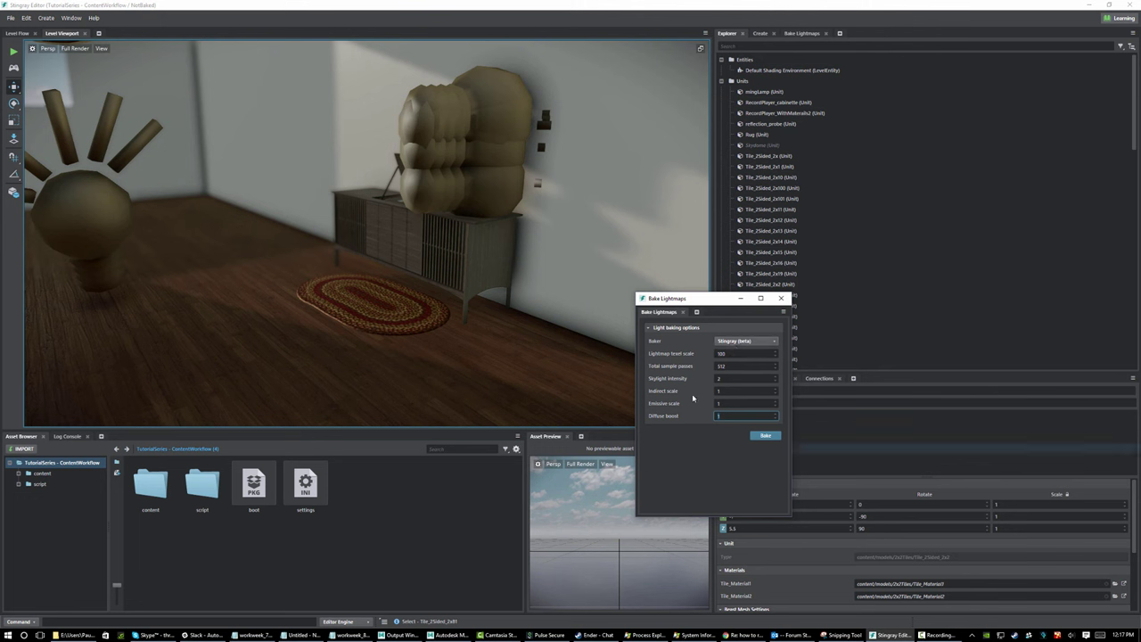
# Set the total sample passes to 128 and bake the level's lightmaps
pyautogui.moveTo(726, 368); pyautogui.dragTo(689, 376)
pyautogui.write('128')
pyautogui.press('Tab')
pyautogui.click(764, 435)
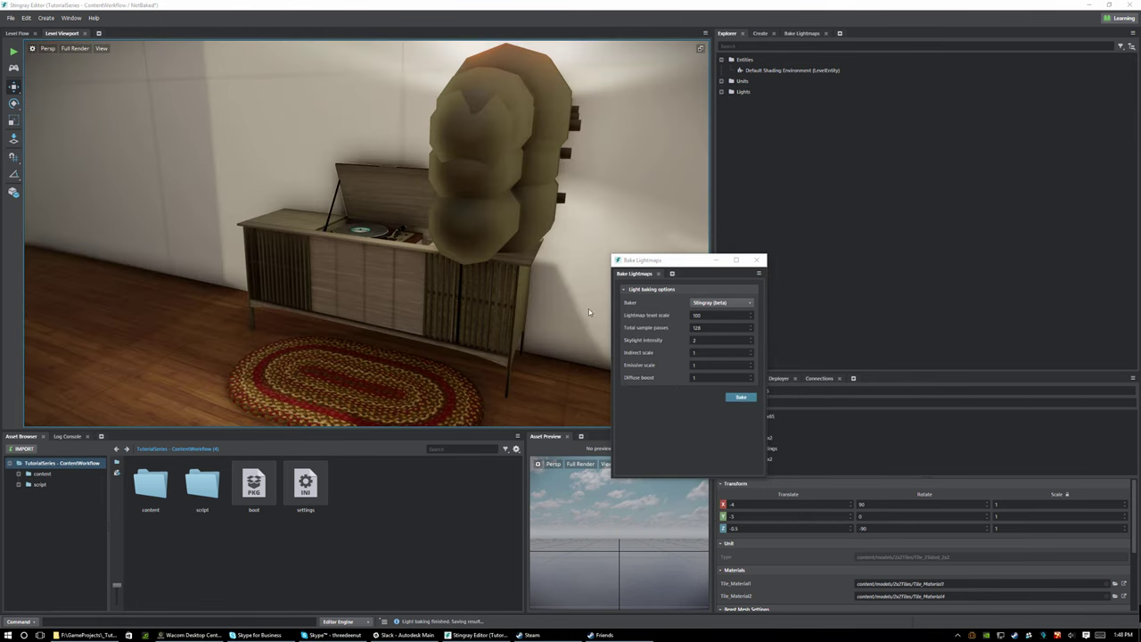
# Hide the light and reflection probe helper shapes covering the lamp and cabinet in the level viewport
pyautogui.keyDown('alt'); pyautogui.moveTo(589, 312); pyautogui.dragTo(487, 293); pyautogui.keyUp('alt')
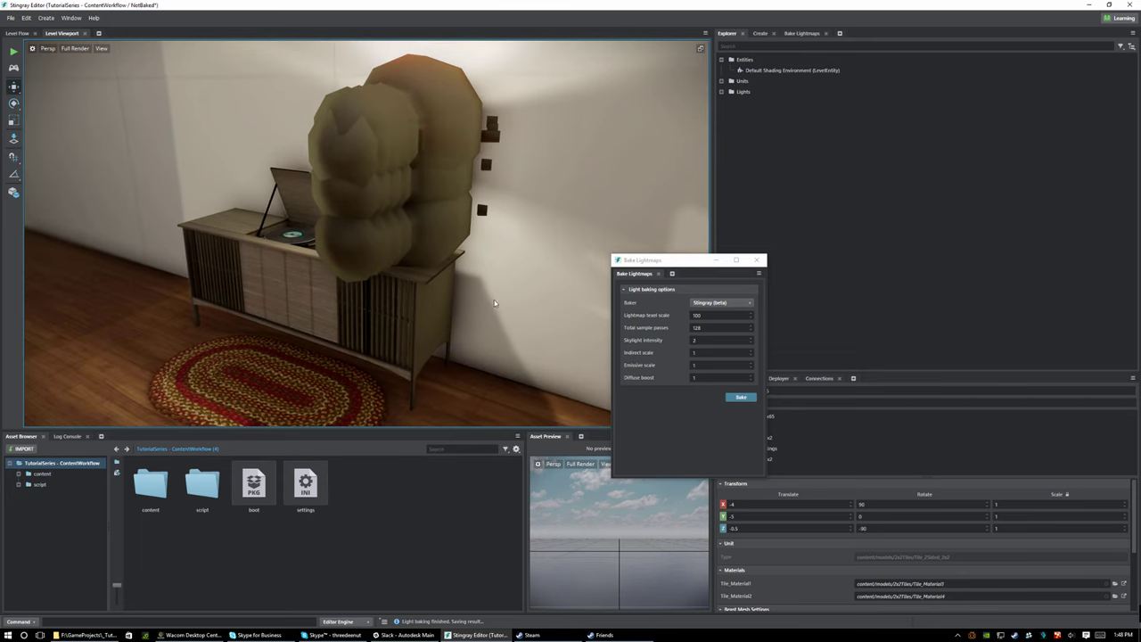
pyautogui.click(101, 48)
pyautogui.click(121, 61)
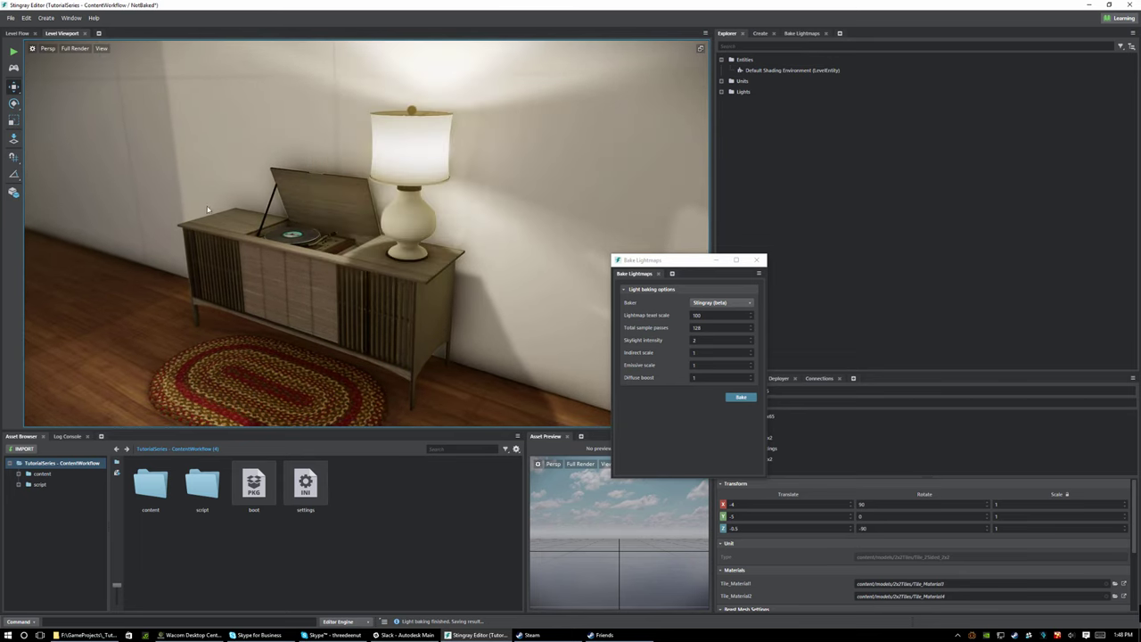
# Examine the baked lamp light and shadows on the wall, cabinet and rug from near and far
pyautogui.scroll(-3, 451, 219)
pyautogui.keyDown('alt'); pyautogui.moveTo(267, 251); pyautogui.dragTo(329, 207); pyautogui.keyUp('alt')
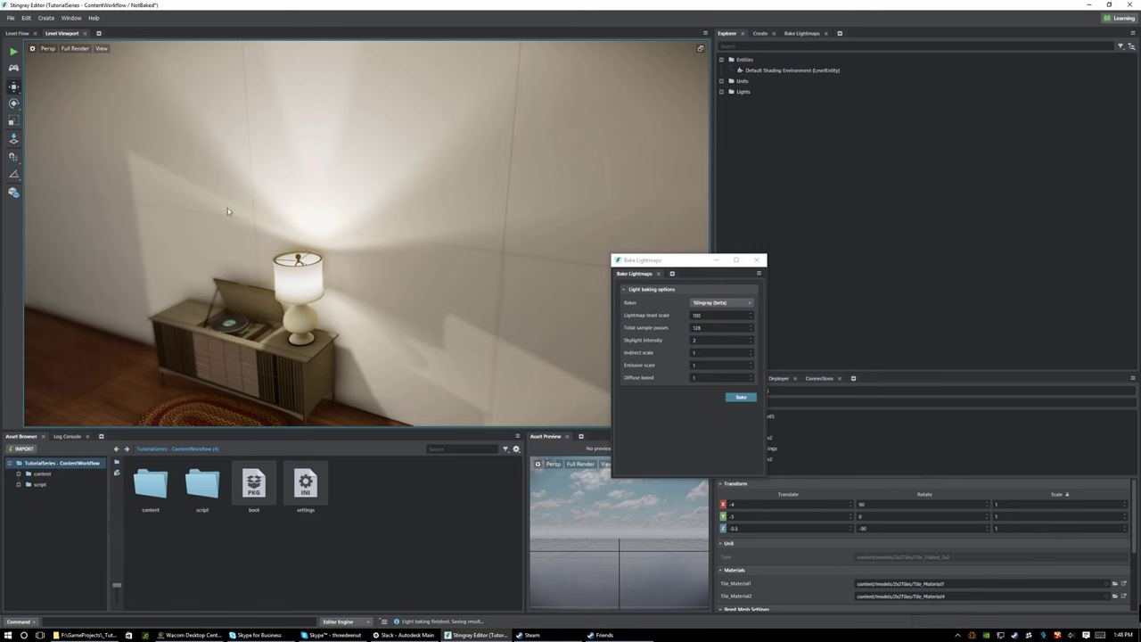
pyautogui.keyDown('alt'); pyautogui.moveTo(291, 302); pyautogui.dragTo(408, 273); pyautogui.keyUp('alt')
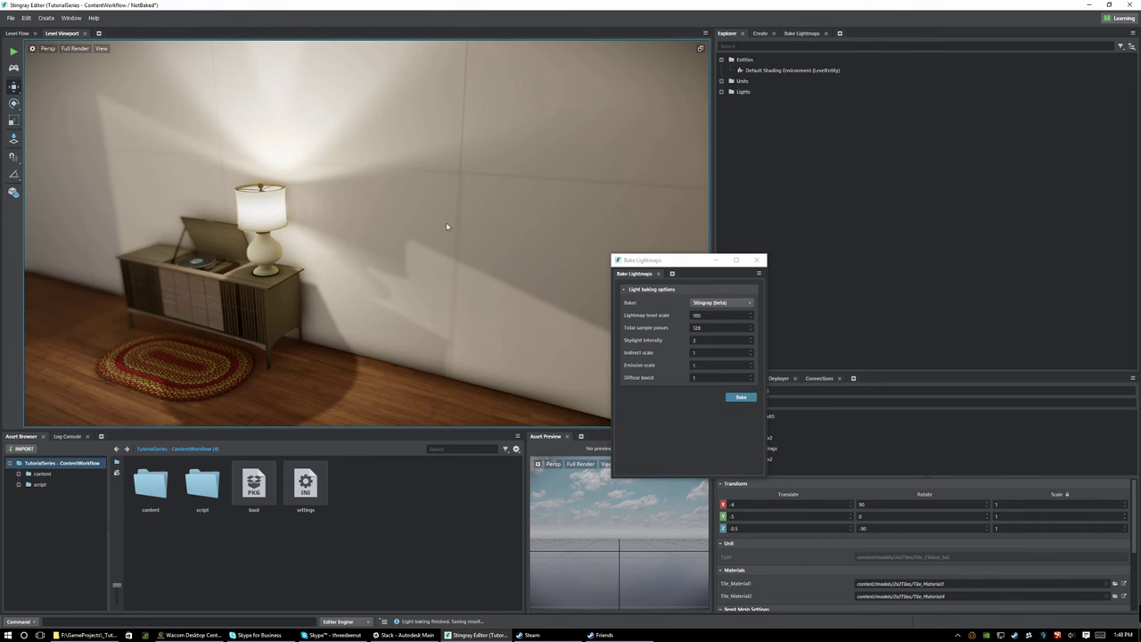
pyautogui.keyDown('alt'); pyautogui.moveTo(343, 212); pyautogui.dragTo(423, 209); pyautogui.keyUp('alt')
pyautogui.keyDown('alt'); pyautogui.moveTo(423, 210); pyautogui.dragTo(482, 198, button='middle'); pyautogui.keyUp('alt')
pyautogui.keyDown('alt'); pyautogui.moveTo(481, 198); pyautogui.dragTo(462, 266, button='right'); pyautogui.keyUp('alt')
pyautogui.keyDown('alt'); pyautogui.moveTo(421, 259); pyautogui.dragTo(379, 257, button='middle'); pyautogui.keyUp('alt')
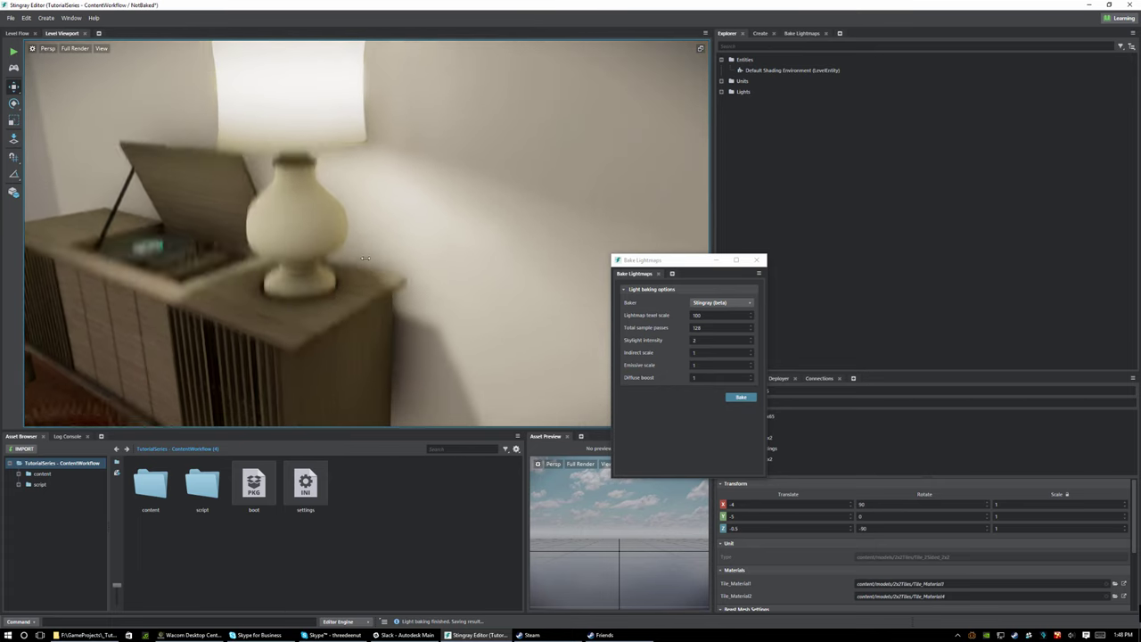
pyautogui.keyDown('alt'); pyautogui.moveTo(379, 257); pyautogui.dragTo(482, 182, button='right'); pyautogui.keyUp('alt')
# Select individual wall tiles around the lamp to inspect the seams between them in the baked lighting
pyautogui.click(492, 89)
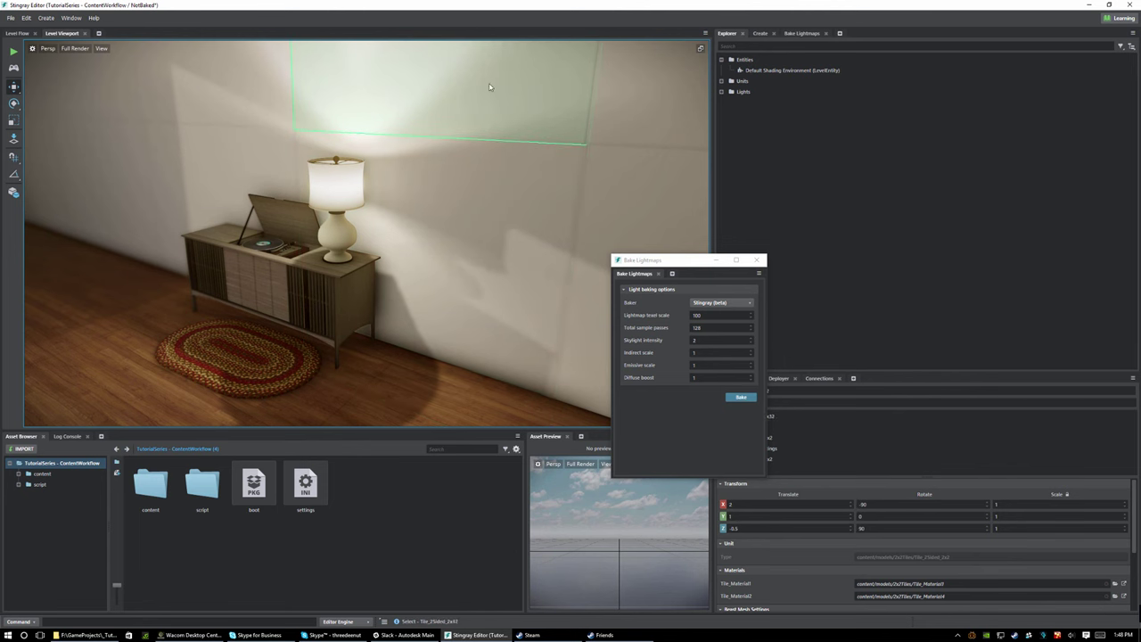
pyautogui.click(461, 207)
pyautogui.click(198, 109)
pyautogui.keyDown('alt'); pyautogui.moveTo(380, 214); pyautogui.dragTo(412, 238, button='middle'); pyautogui.keyUp('alt')
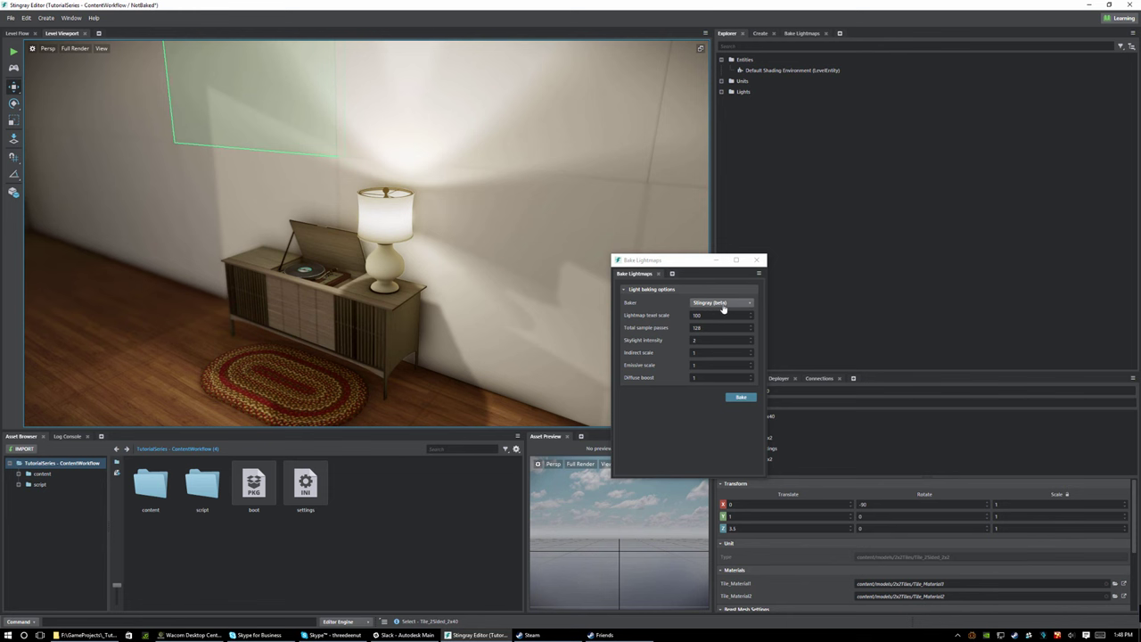
# Inspect the baked shading on the record player cabinet, lamp, rug and surrounding wall from several angles
pyautogui.keyDown('alt'); pyautogui.moveTo(322, 270); pyautogui.dragTo(346, 246, button='middle'); pyautogui.keyUp('alt')
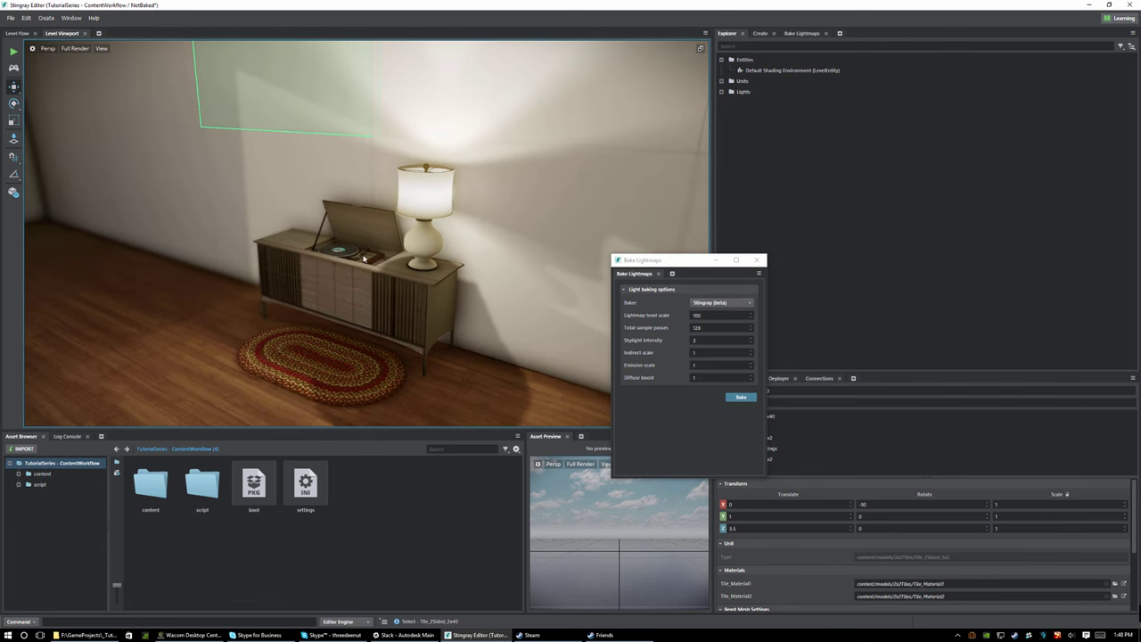
pyautogui.keyDown('alt'); pyautogui.moveTo(346, 246); pyautogui.dragTo(406, 312, button='right'); pyautogui.keyUp('alt')
pyautogui.keyDown('alt'); pyautogui.moveTo(406, 315); pyautogui.dragTo(389, 285, button='middle'); pyautogui.keyUp('alt')
pyautogui.keyDown('alt'); pyautogui.moveTo(389, 284); pyautogui.dragTo(286, 240); pyautogui.keyUp('alt')
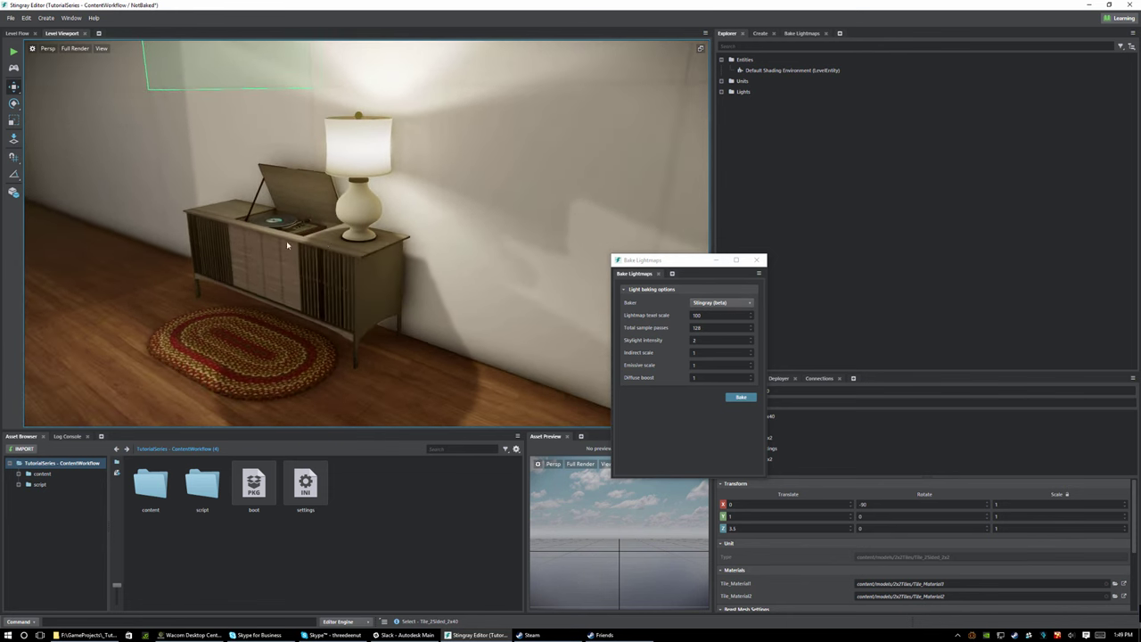
pyautogui.keyDown('alt'); pyautogui.moveTo(286, 241); pyautogui.dragTo(301, 249, button='middle'); pyautogui.keyUp('alt')
pyautogui.keyDown('alt'); pyautogui.moveTo(301, 250); pyautogui.dragTo(312, 227); pyautogui.keyUp('alt')
pyautogui.keyDown('alt'); pyautogui.moveTo(312, 227); pyautogui.dragTo(354, 259, button='right'); pyautogui.keyUp('alt')
pyautogui.keyDown('alt'); pyautogui.moveTo(354, 259); pyautogui.dragTo(388, 227, button='middle'); pyautogui.keyUp('alt')
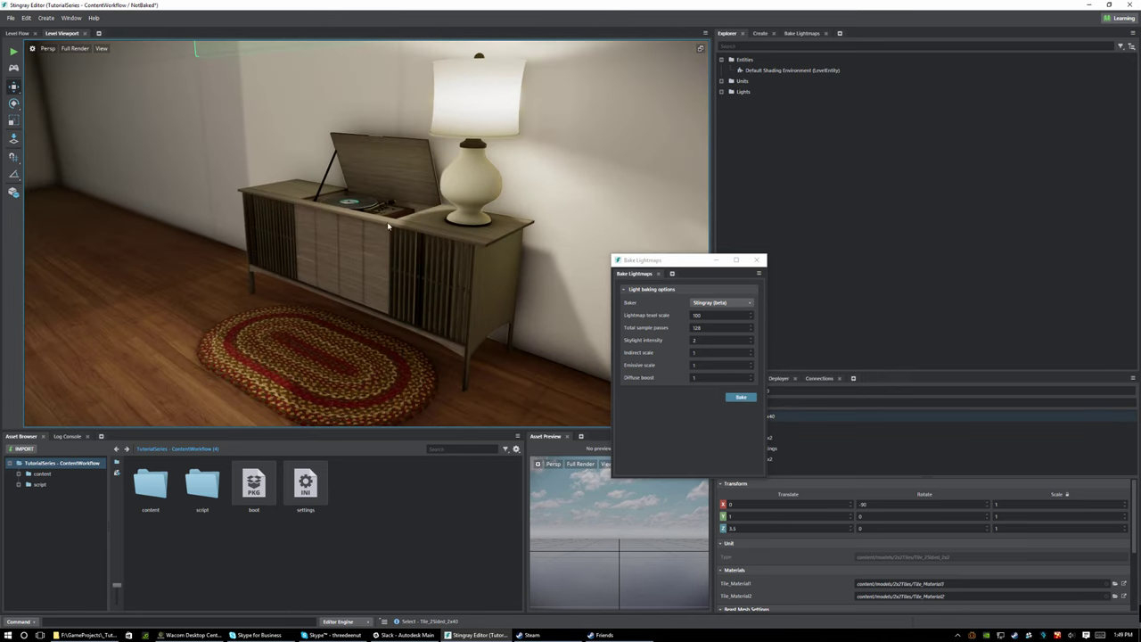
pyautogui.moveTo(463, 277)
pyautogui.keyDown('alt'); pyautogui.mouseDown(button='right')
pyautogui.moveTo(435, 254)
pyautogui.moveTo(463, 277)
pyautogui.mouseUp(button='right'); pyautogui.keyUp('alt')
pyautogui.keyDown('alt'); pyautogui.moveTo(489, 280); pyautogui.dragTo(478, 276, button='middle'); pyautogui.keyUp('alt')
pyautogui.keyDown('alt'); pyautogui.moveTo(478, 277); pyautogui.dragTo(448, 277); pyautogui.keyUp('alt')
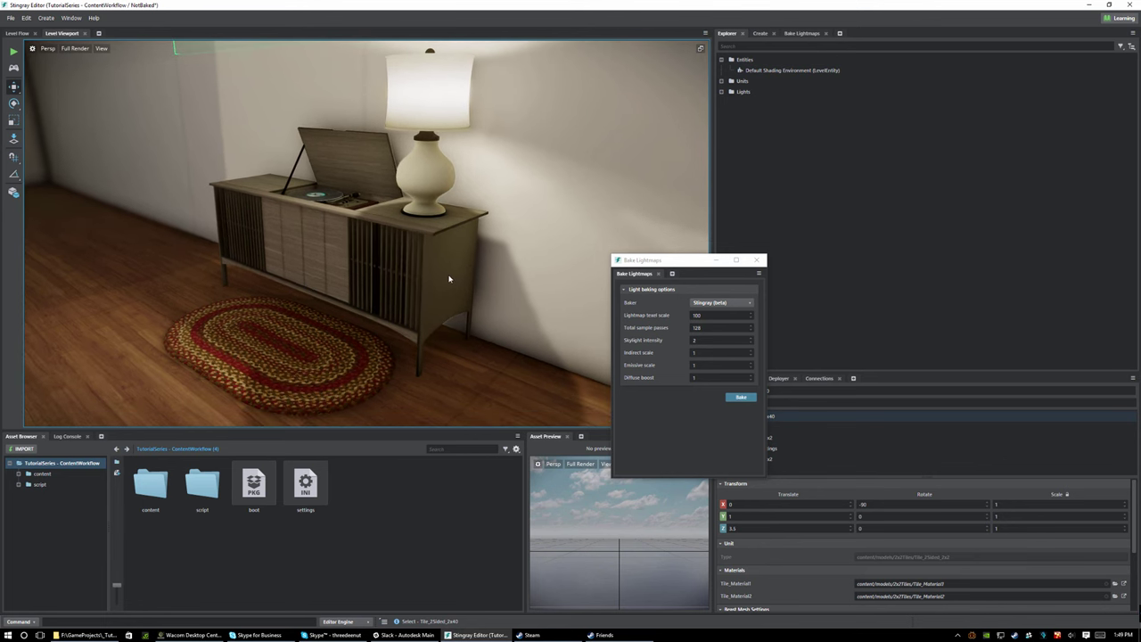
pyautogui.keyDown('alt'); pyautogui.moveTo(429, 244); pyautogui.dragTo(396, 243); pyautogui.keyUp('alt')
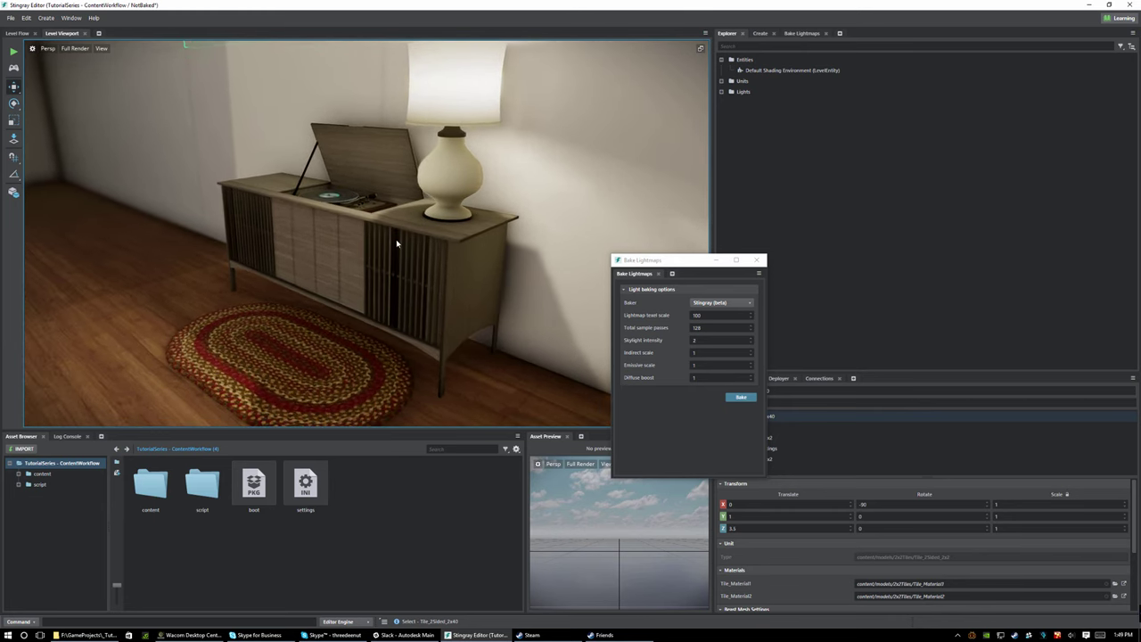
pyautogui.scroll(-2, 398, 245)
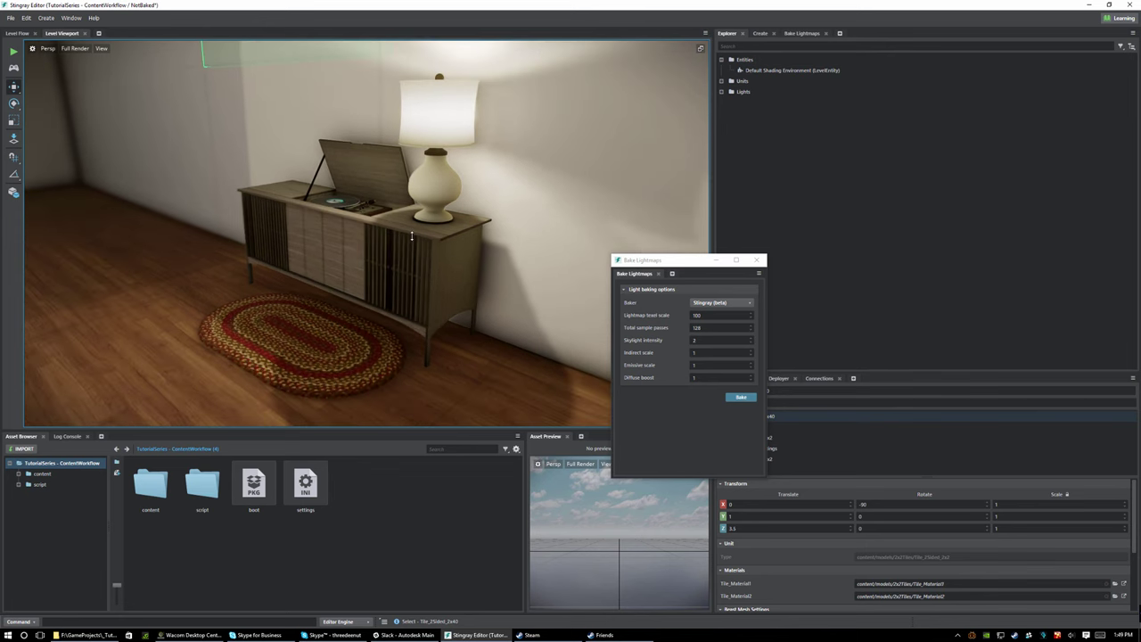
pyautogui.keyDown('alt'); pyautogui.moveTo(427, 262); pyautogui.dragTo(344, 394); pyautogui.keyUp('alt')
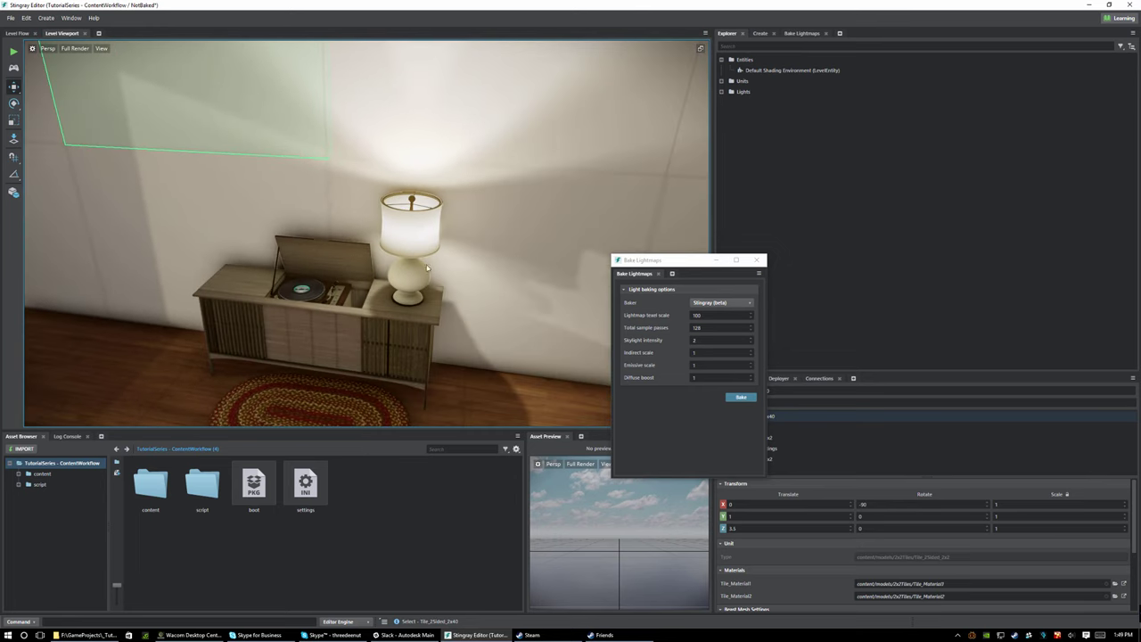
# Switch the lightmap baker to Beast, keeping the lamp and cabinet in close view
pyautogui.click(722, 302)
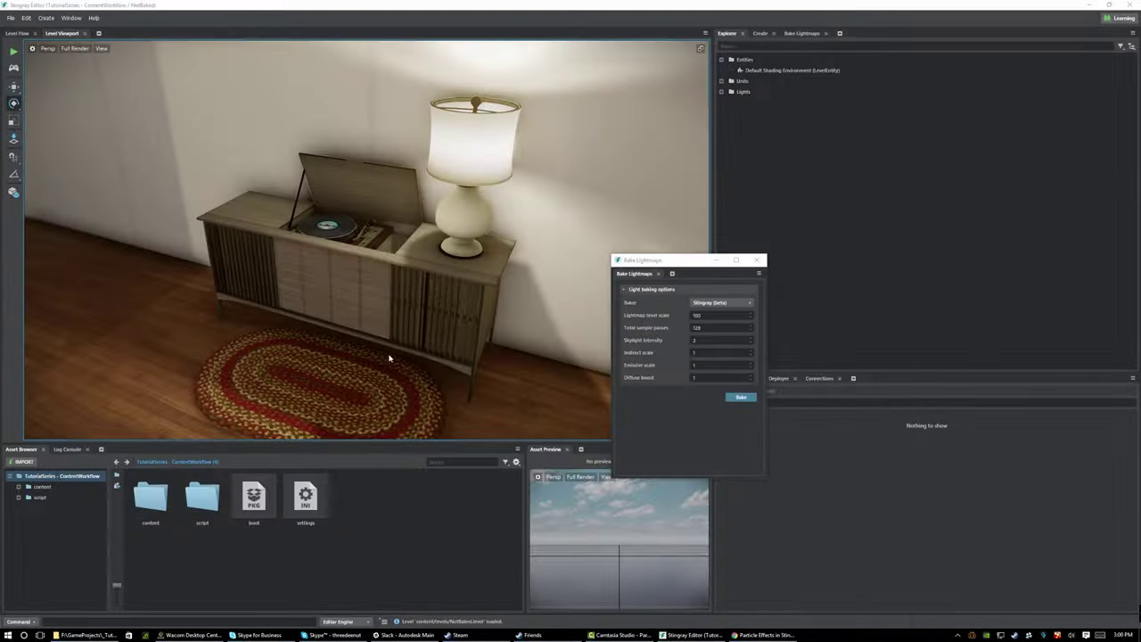
pyautogui.keyDown('alt'); pyautogui.moveTo(423, 355); pyautogui.dragTo(393, 330); pyautogui.keyUp('alt')
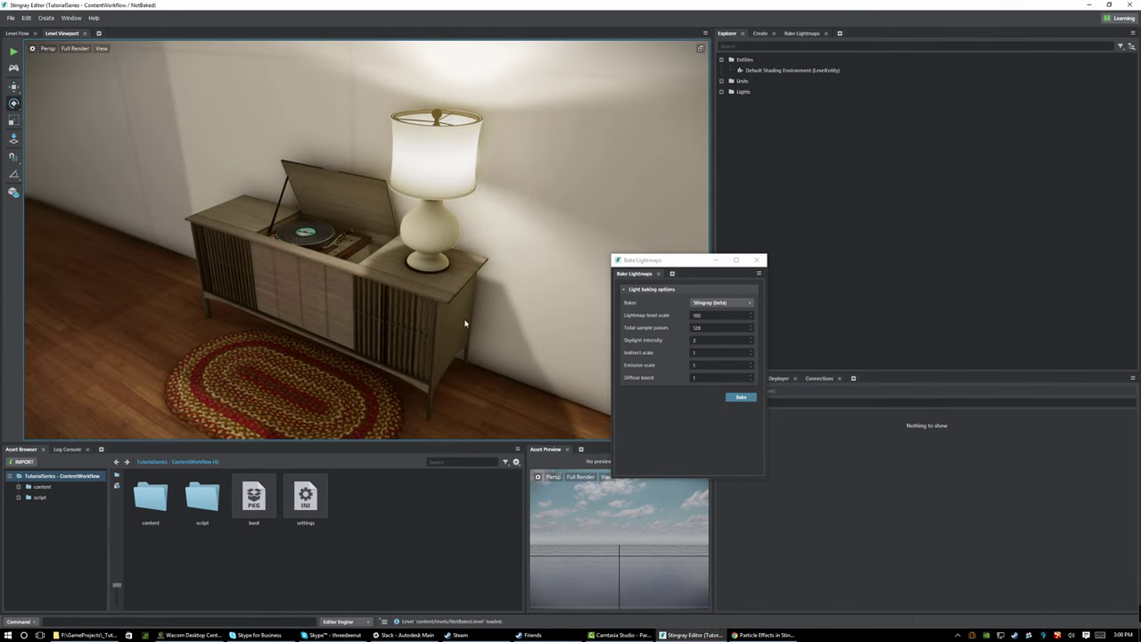
pyautogui.scroll(-3, 459, 287)
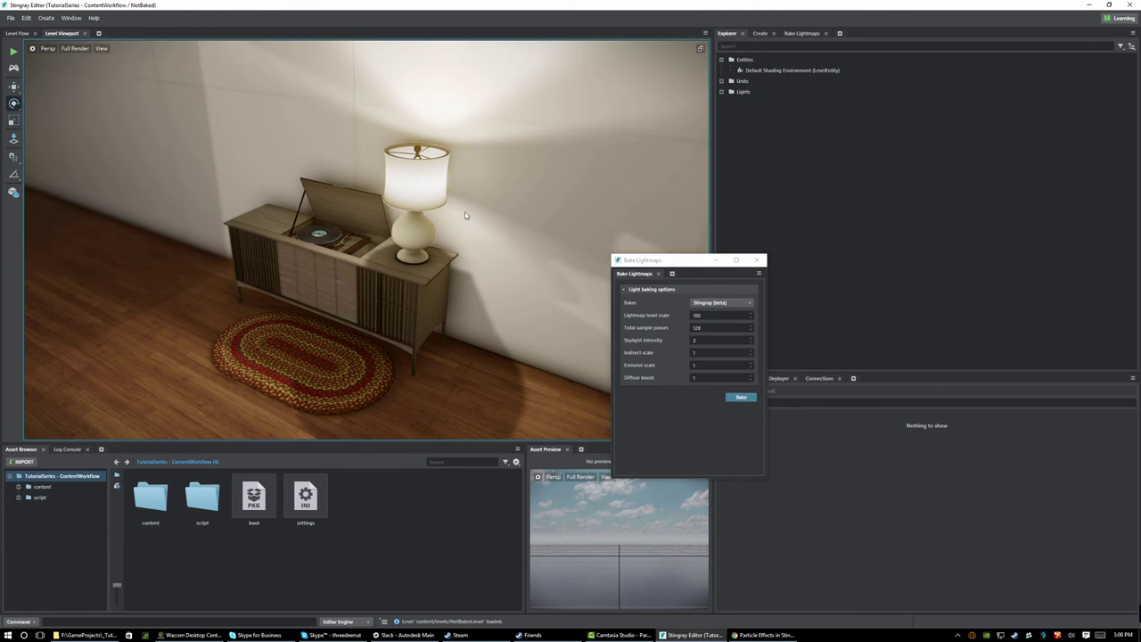
pyautogui.scroll(5, 401, 321)
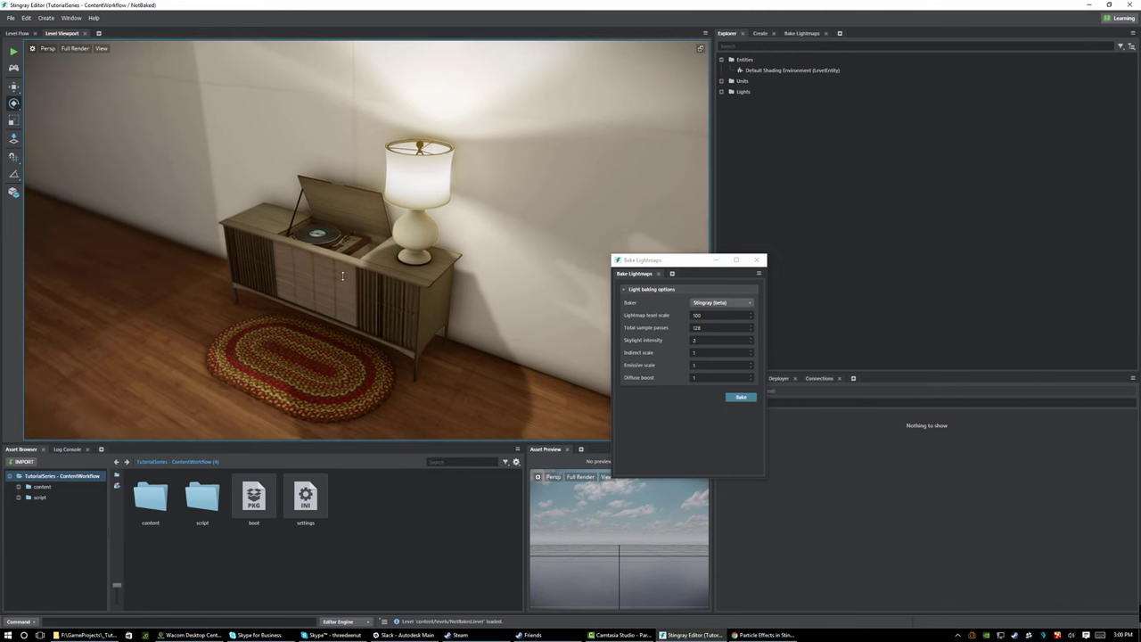
pyautogui.keyDown('alt'); pyautogui.moveTo(394, 327); pyautogui.dragTo(376, 308, button='middle'); pyautogui.keyUp('alt')
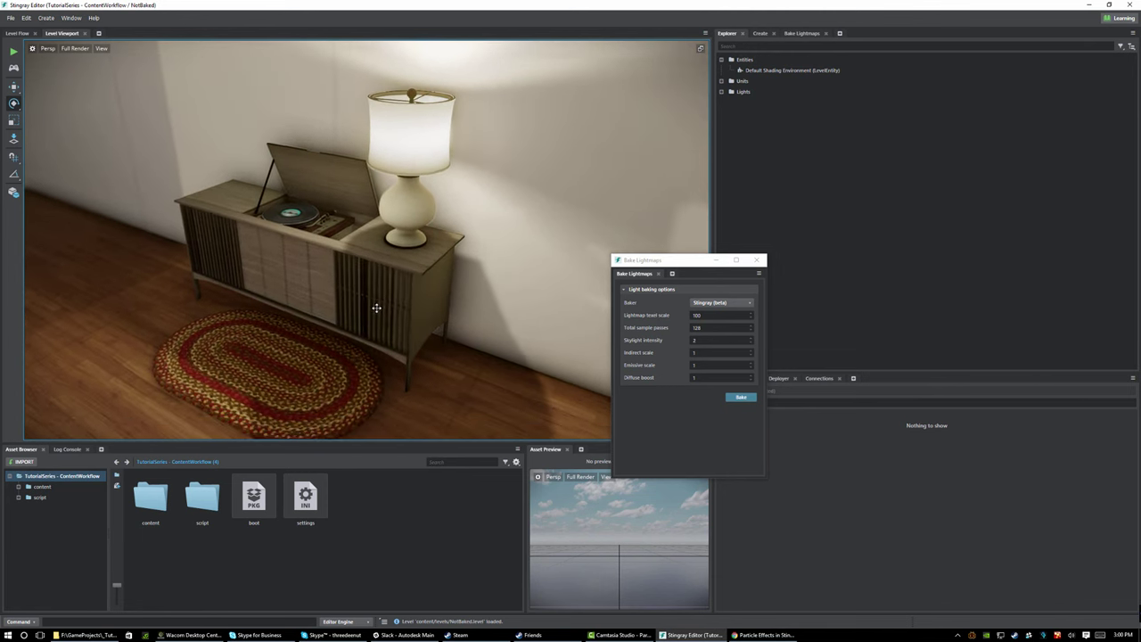
pyautogui.keyDown('alt'); pyautogui.moveTo(376, 308); pyautogui.dragTo(349, 302); pyautogui.keyUp('alt')
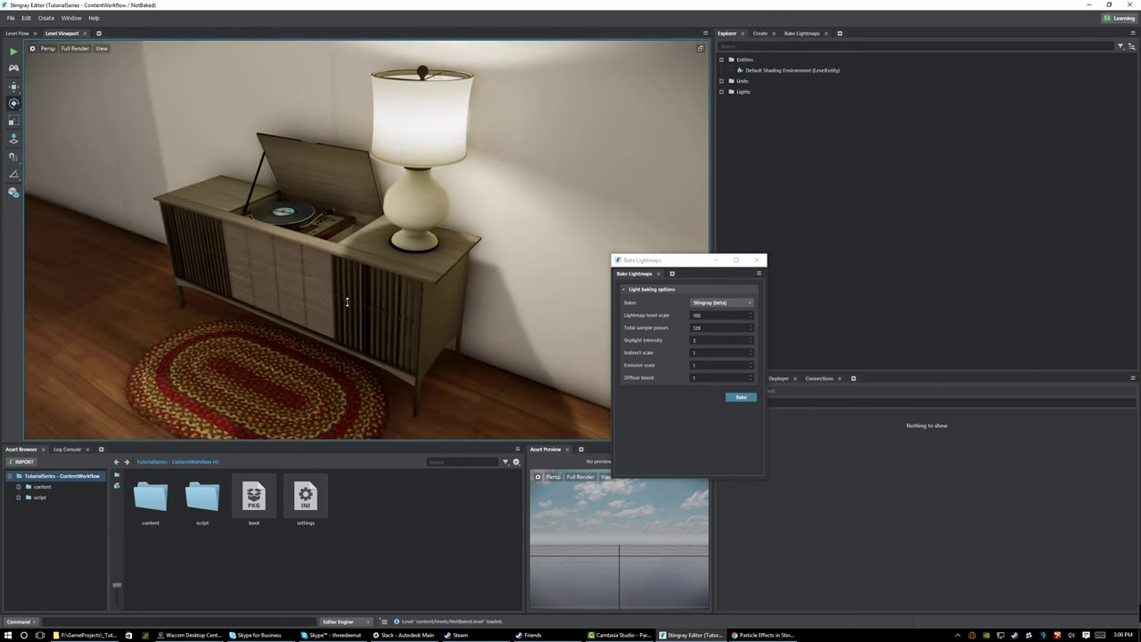
pyautogui.click(710, 304)
pyautogui.click(710, 327)
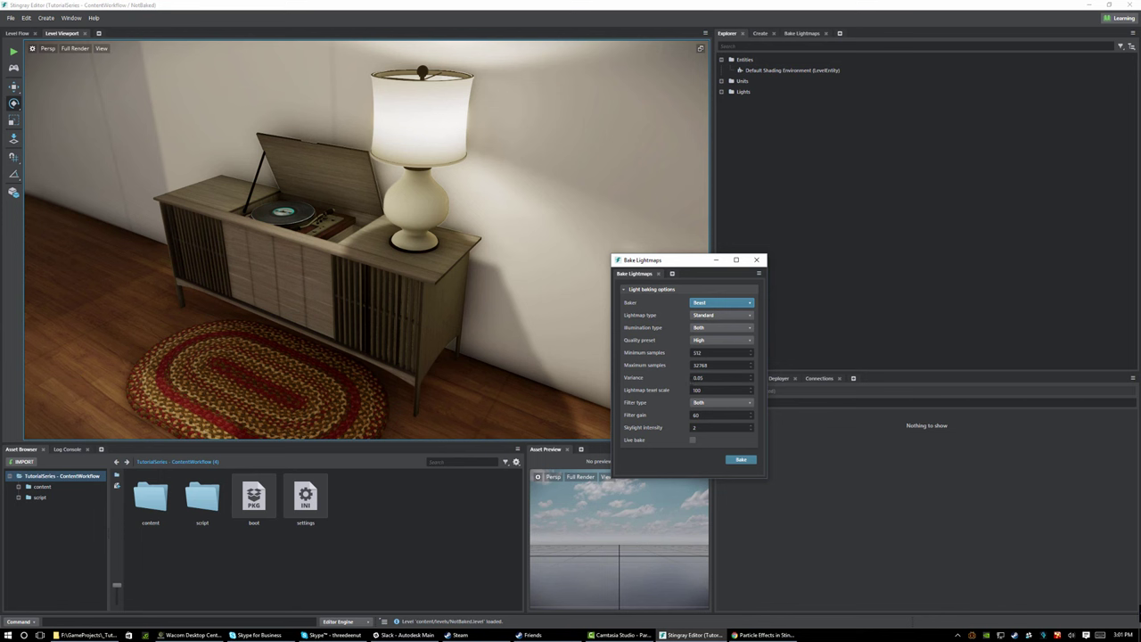
# Enable live bake for the Beast baker with the cabinet and lit wall in view
pyautogui.scroll(-5, 504, 236)
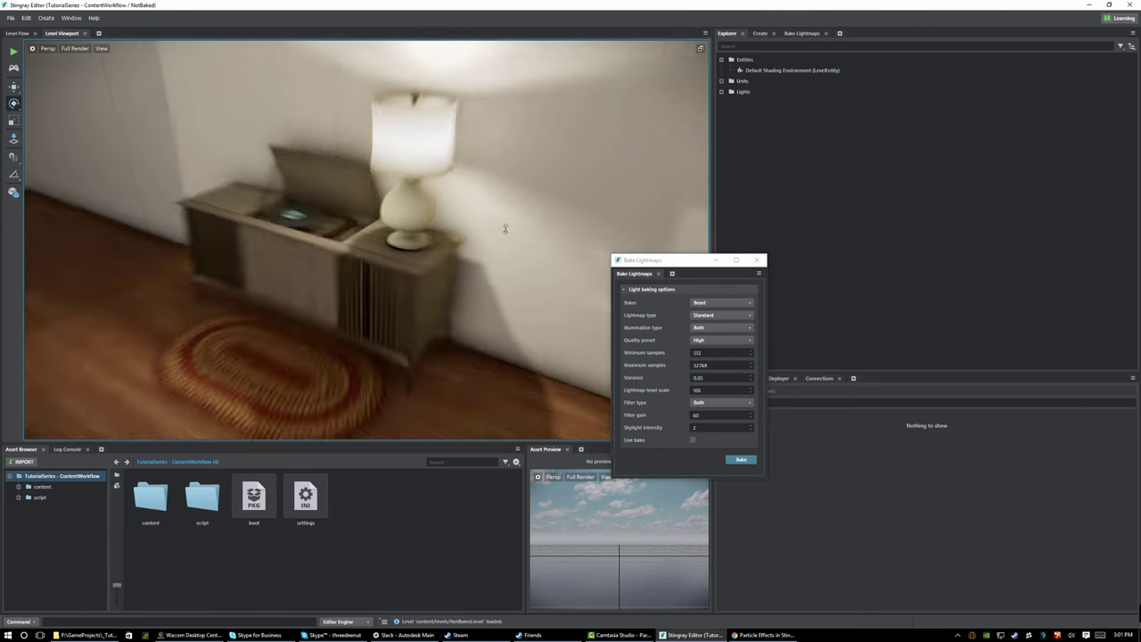
pyautogui.keyDown('alt'); pyautogui.moveTo(410, 262); pyautogui.dragTo(430, 300); pyautogui.keyUp('alt')
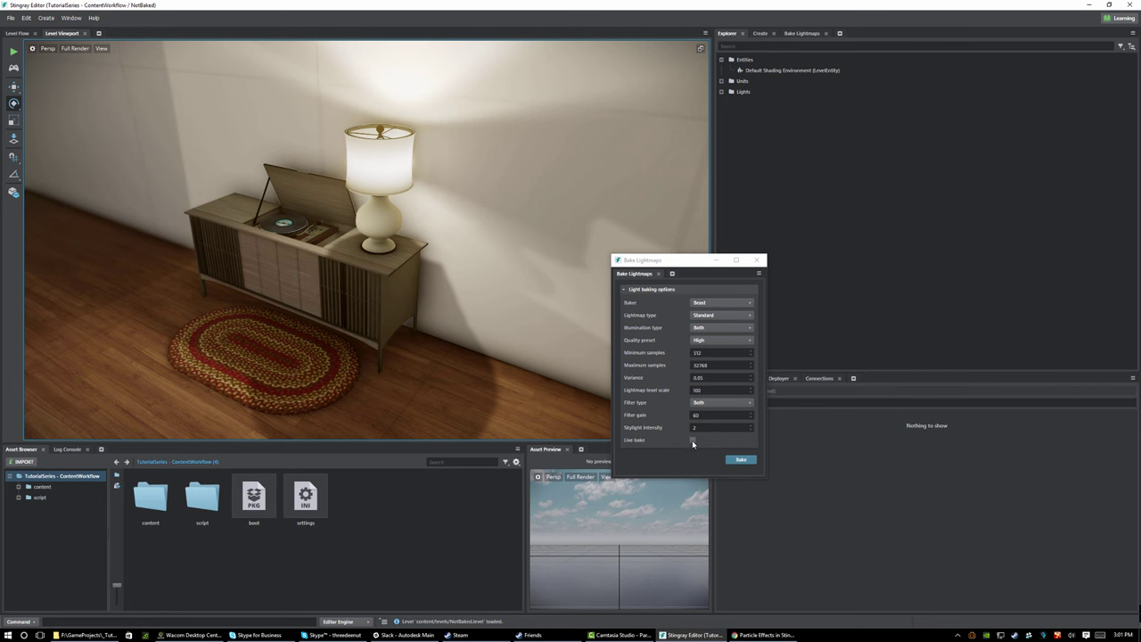
pyautogui.click(693, 441)
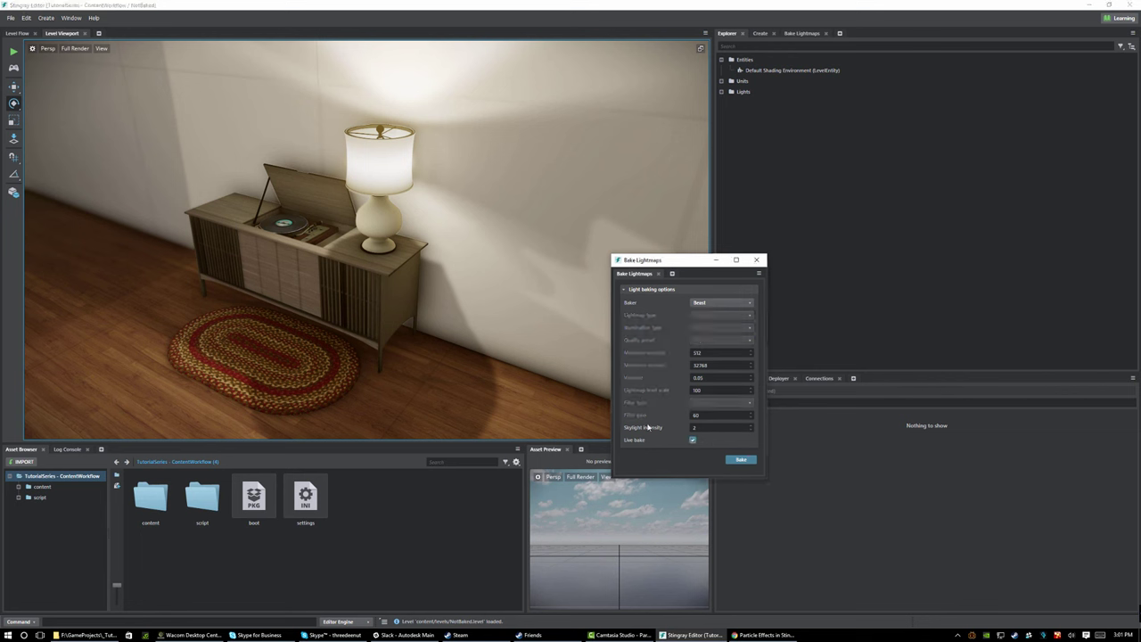
# Set the Beast baker's quality preset to Low, re-enable live bake, and start the bake
pyautogui.click(693, 441)
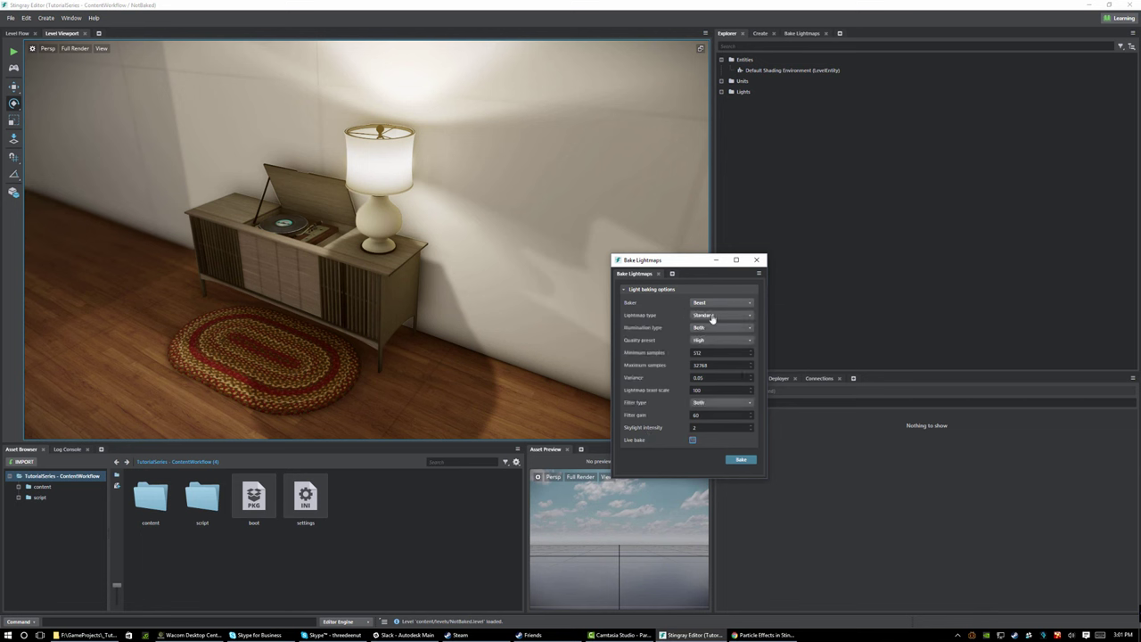
pyautogui.click(703, 340)
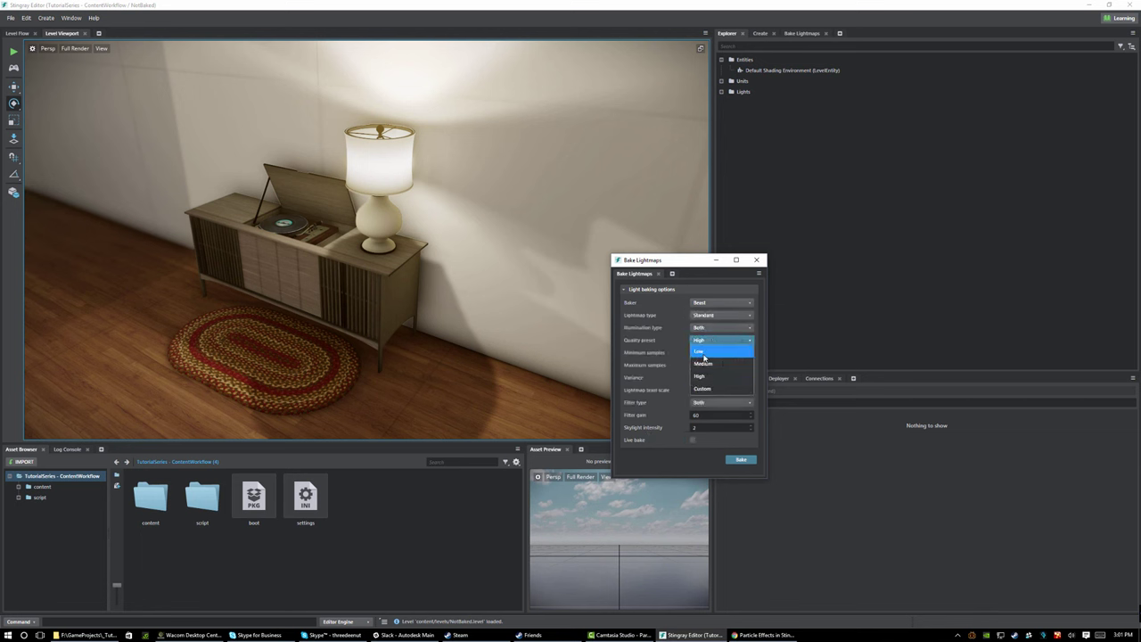
pyautogui.click(701, 352)
pyautogui.click(692, 441)
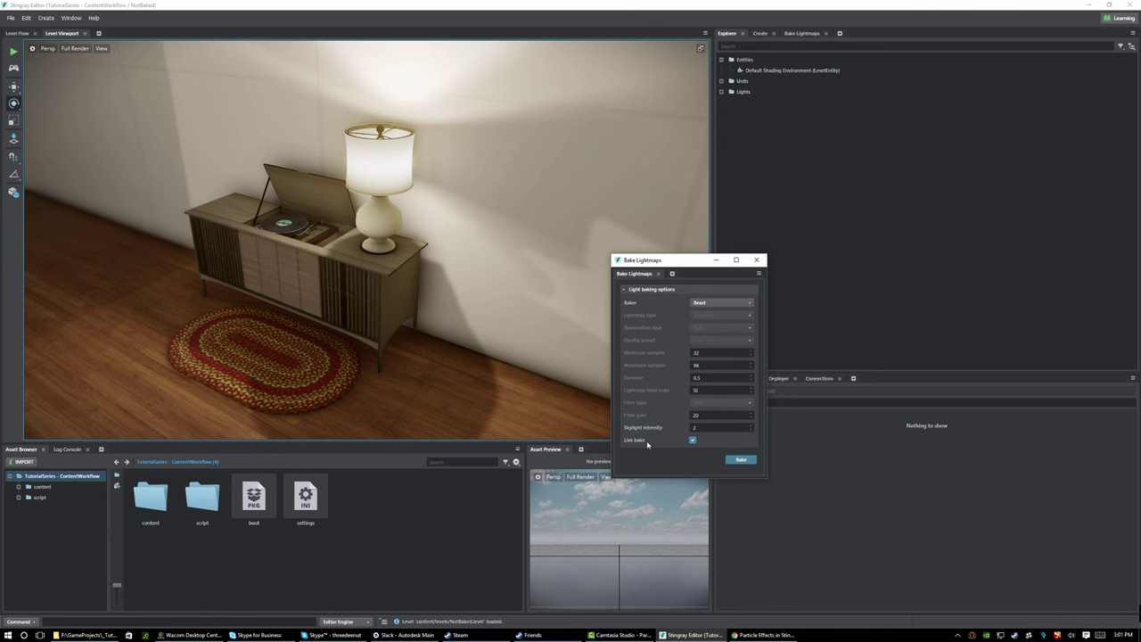
pyautogui.click(741, 459)
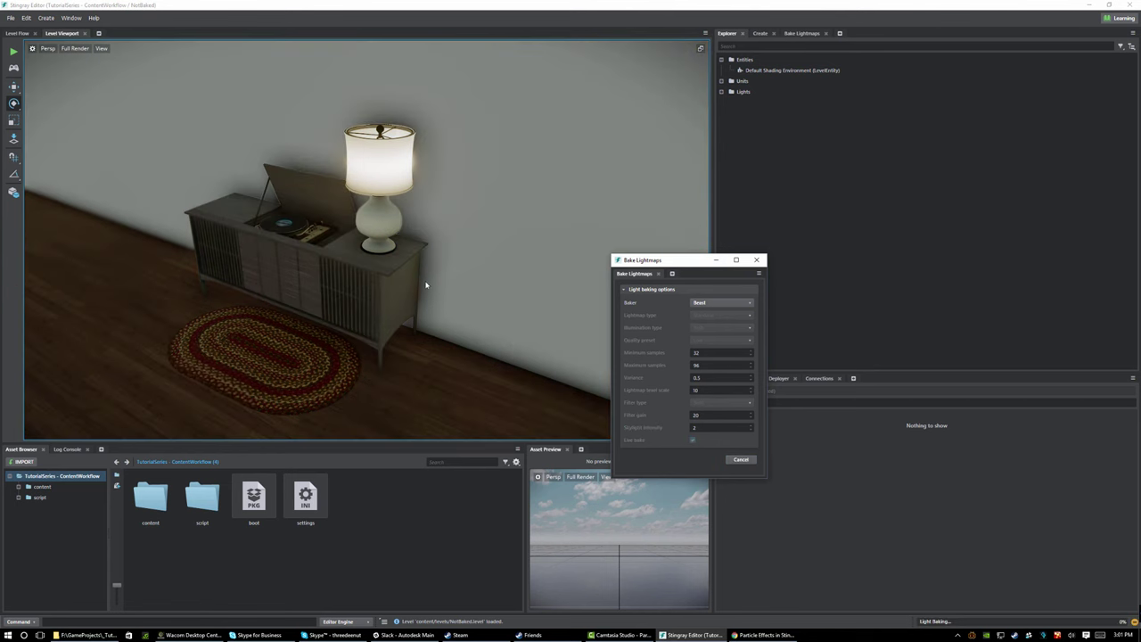
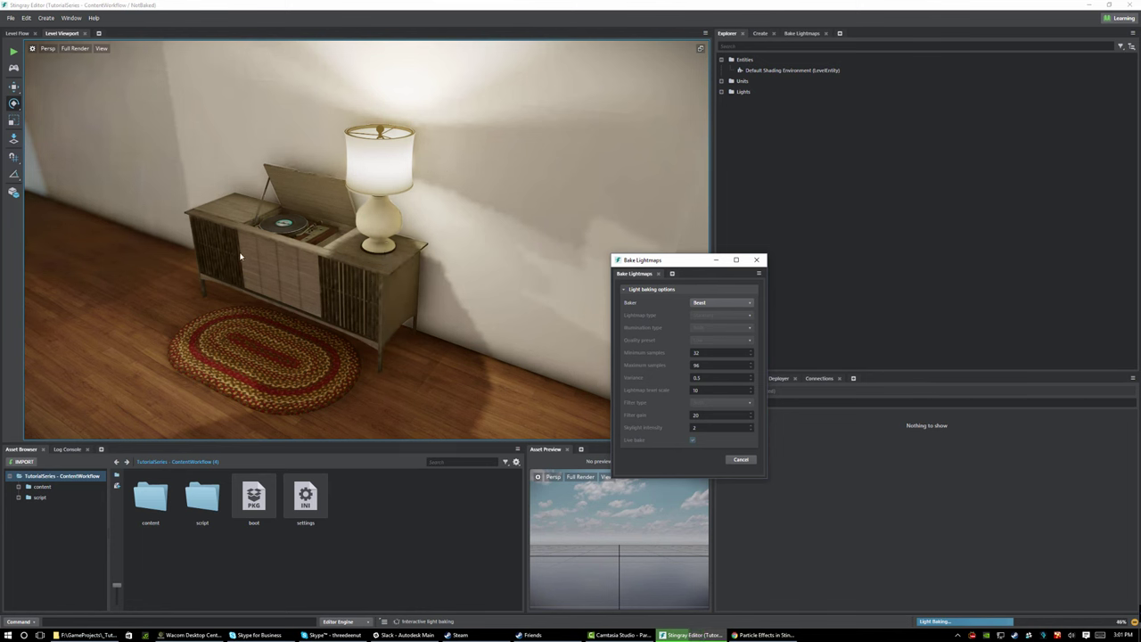
# Examine the live-baked lighting on the record player cabinet, lamp, rug and wall from several angles
pyautogui.keyDown('alt'); pyautogui.moveTo(243, 250); pyautogui.dragTo(428, 269); pyautogui.keyUp('alt')
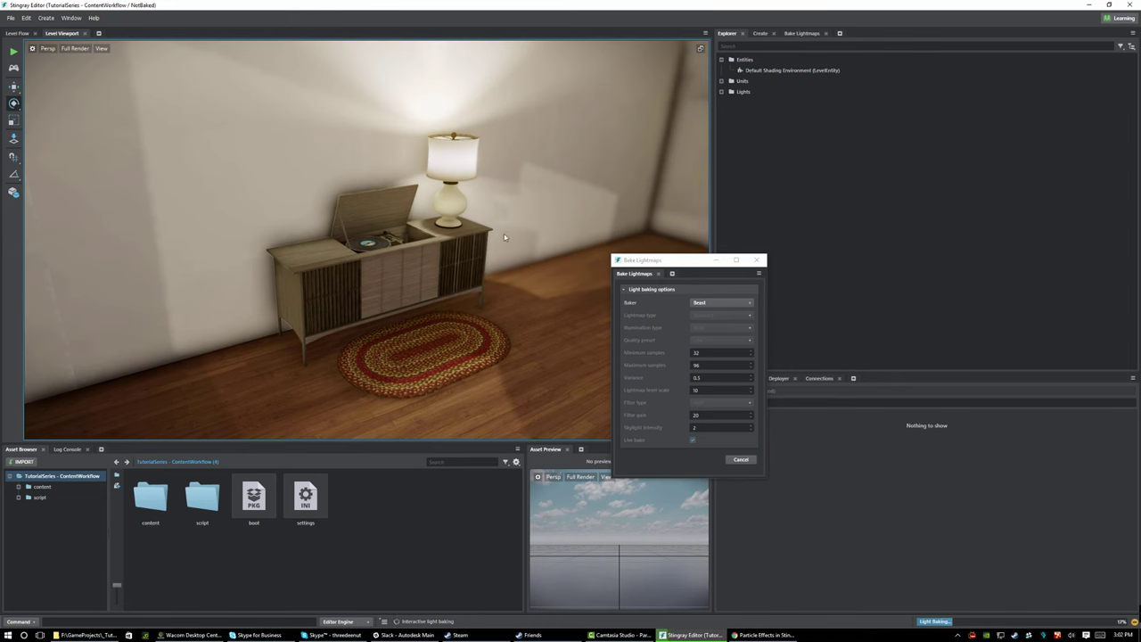
pyautogui.keyDown('alt'); pyautogui.moveTo(525, 240); pyautogui.dragTo(387, 255); pyautogui.keyUp('alt')
pyautogui.keyDown('alt'); pyautogui.moveTo(271, 230); pyautogui.dragTo(429, 288); pyautogui.keyUp('alt')
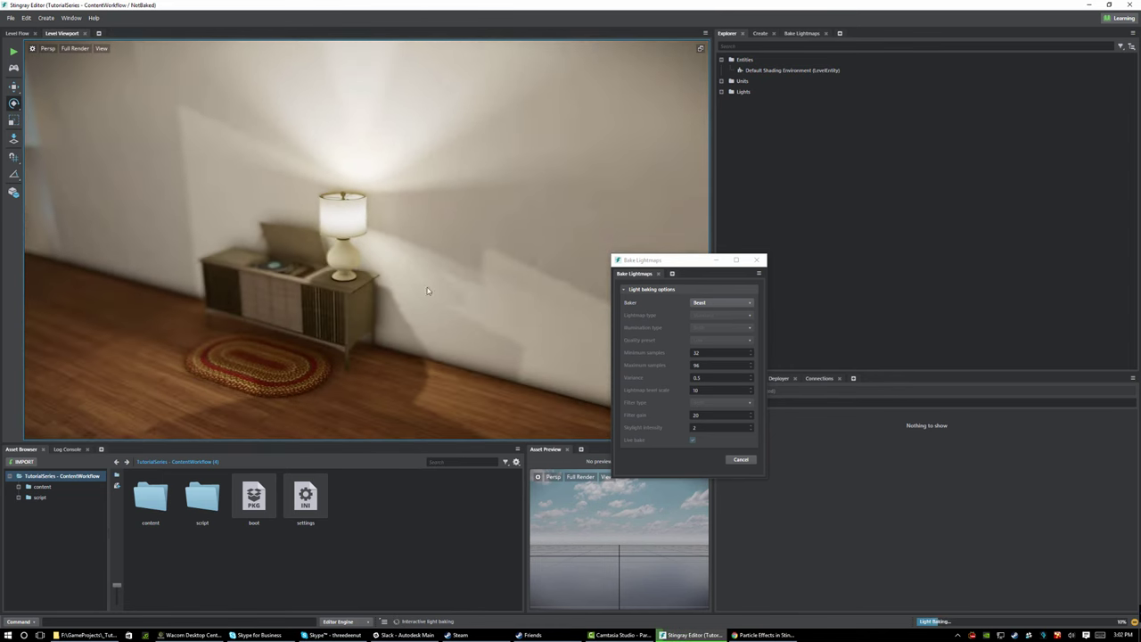
pyautogui.keyDown('alt'); pyautogui.moveTo(308, 299); pyautogui.dragTo(362, 336, button='right'); pyautogui.keyUp('alt')
pyautogui.keyDown('alt'); pyautogui.moveTo(362, 337); pyautogui.dragTo(380, 301, button='middle'); pyautogui.keyUp('alt')
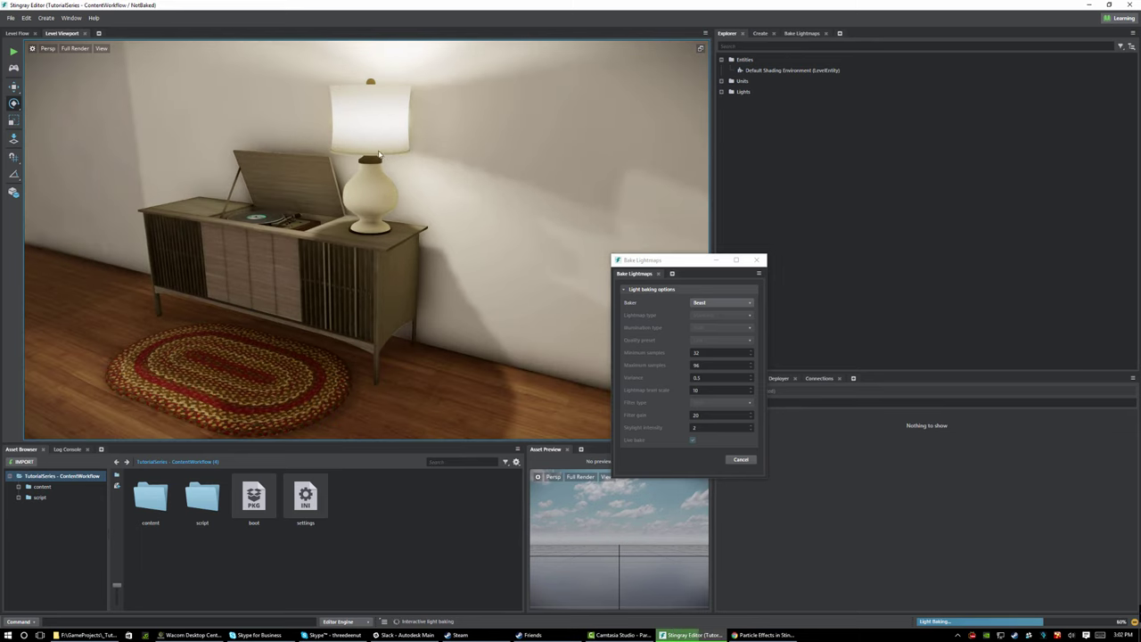
pyautogui.keyDown('alt'); pyautogui.moveTo(379, 155); pyautogui.dragTo(382, 255); pyautogui.keyUp('alt')
pyautogui.keyDown('alt'); pyautogui.moveTo(383, 255); pyautogui.dragTo(386, 200, button='middle'); pyautogui.keyUp('alt')
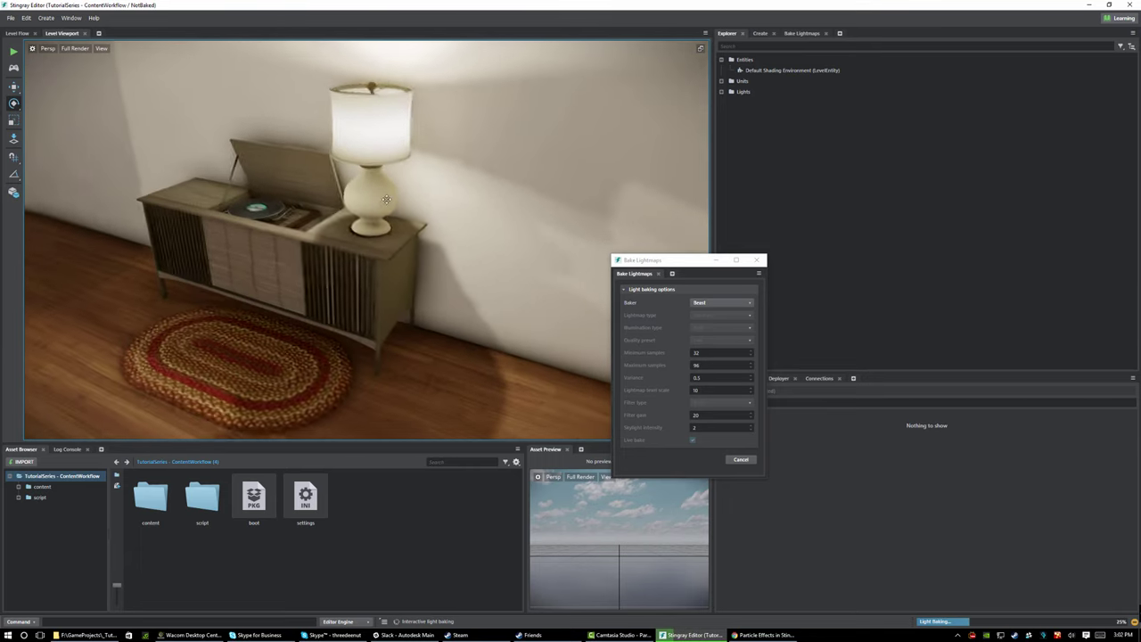
pyautogui.keyDown('alt'); pyautogui.moveTo(386, 199); pyautogui.dragTo(475, 323); pyautogui.keyUp('alt')
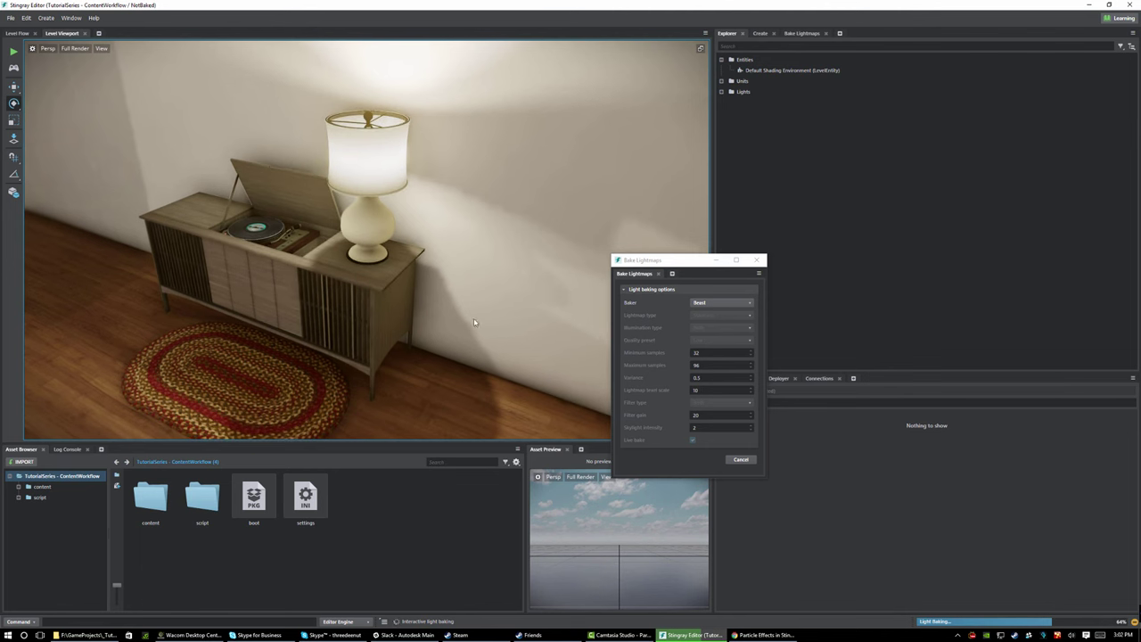
# Cancel the running live bake, disable live bake, and set the Beast quality preset to High
pyautogui.click(738, 460)
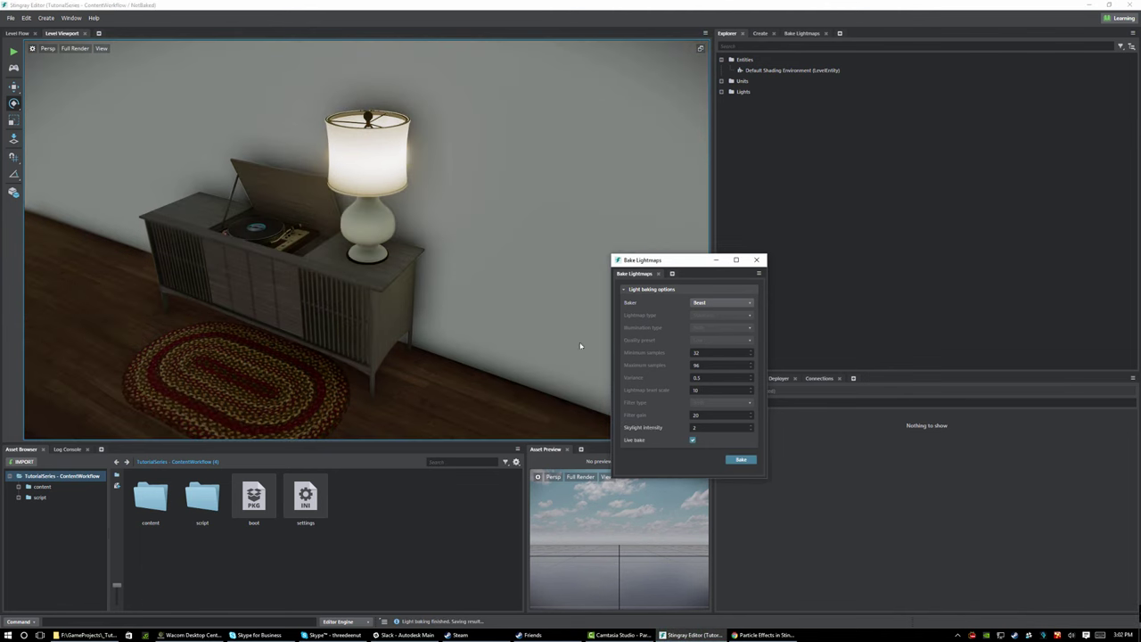
pyautogui.click(692, 441)
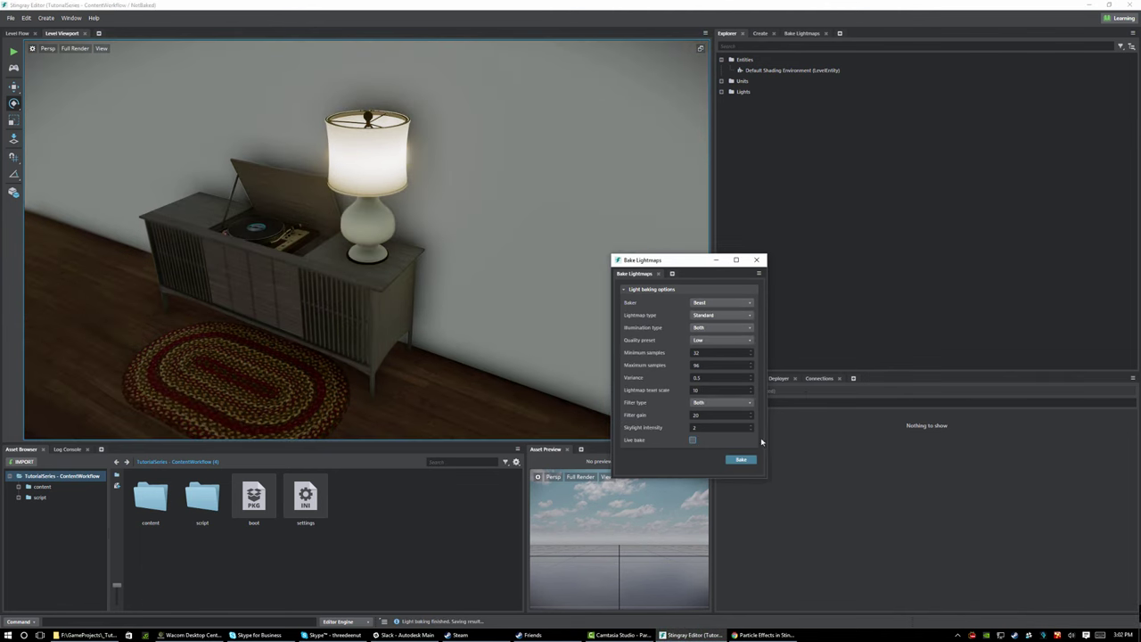
pyautogui.click(709, 342)
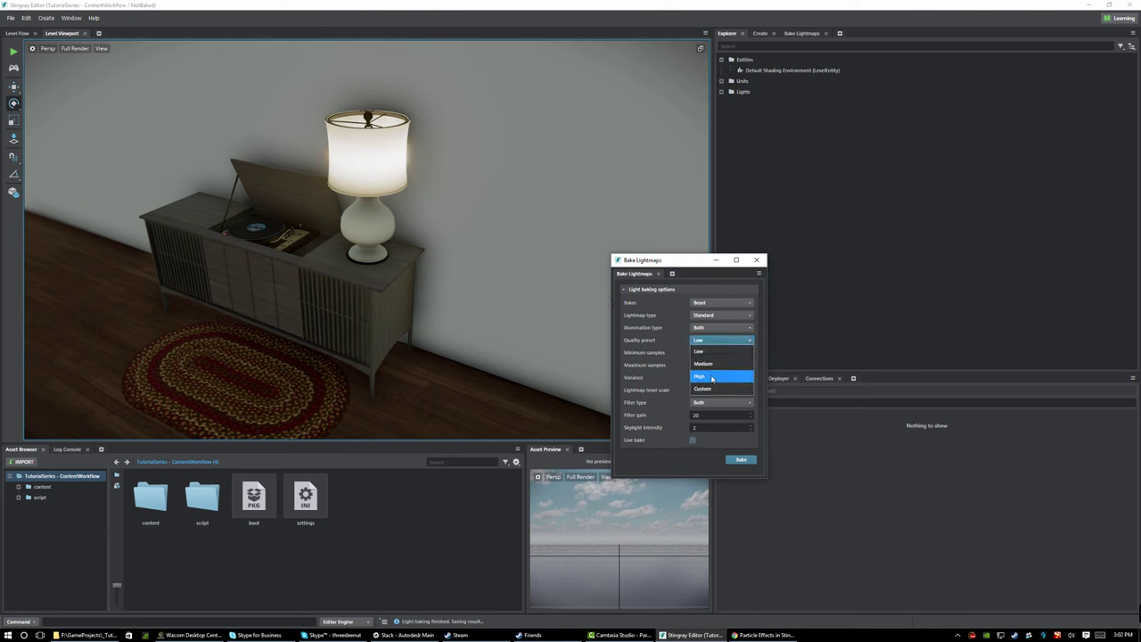
pyautogui.click(715, 374)
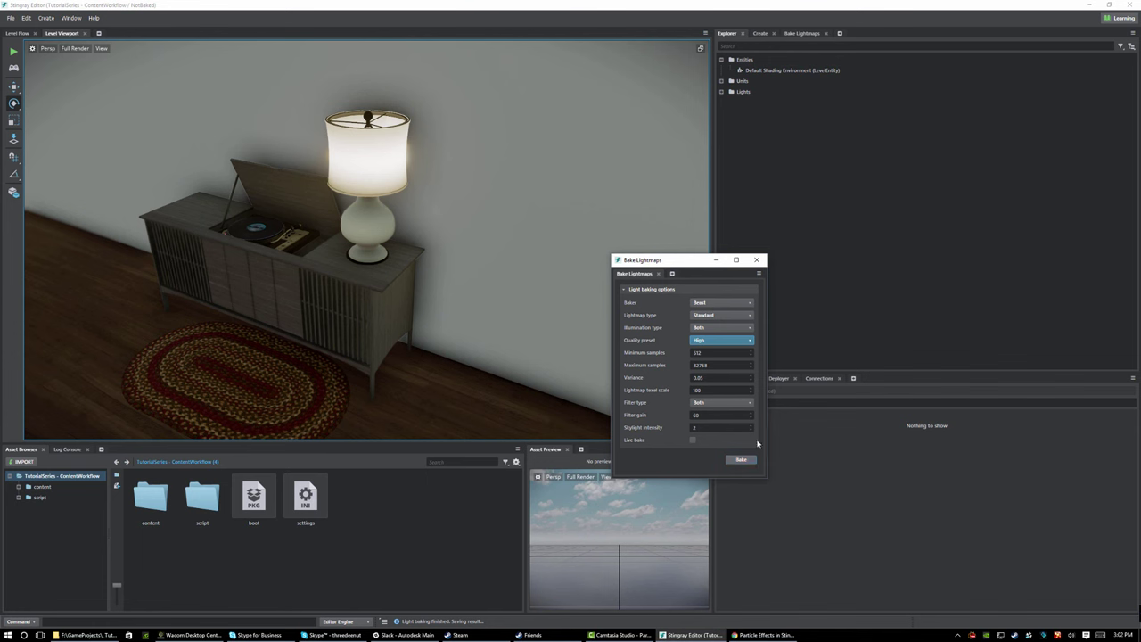
# Switch to Process Explorer and display its System Information CPU graphs clear of the Bake Lightmaps window, with the process list minimized
pyautogui.click(9, 635)
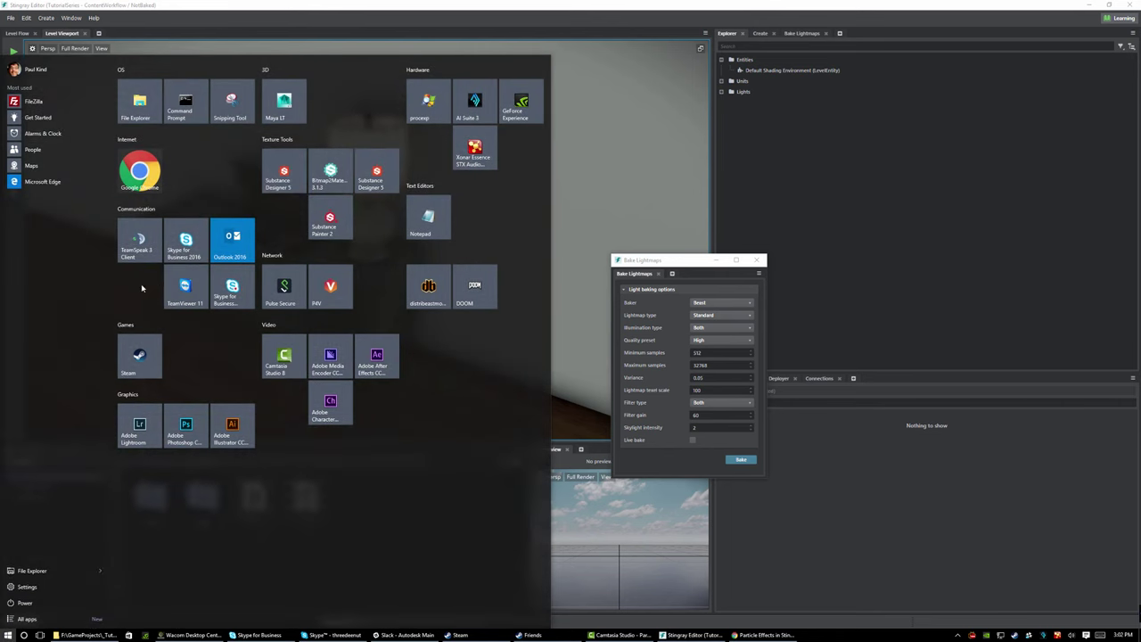
pyautogui.click(428, 113)
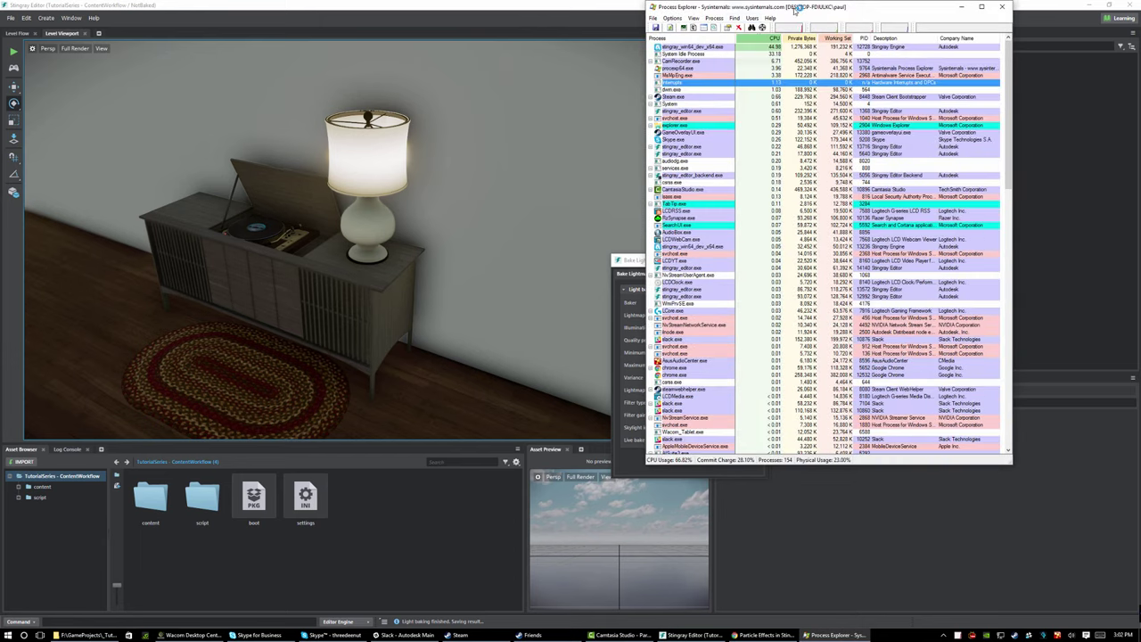
pyautogui.moveTo(799, 11); pyautogui.dragTo(744, 126)
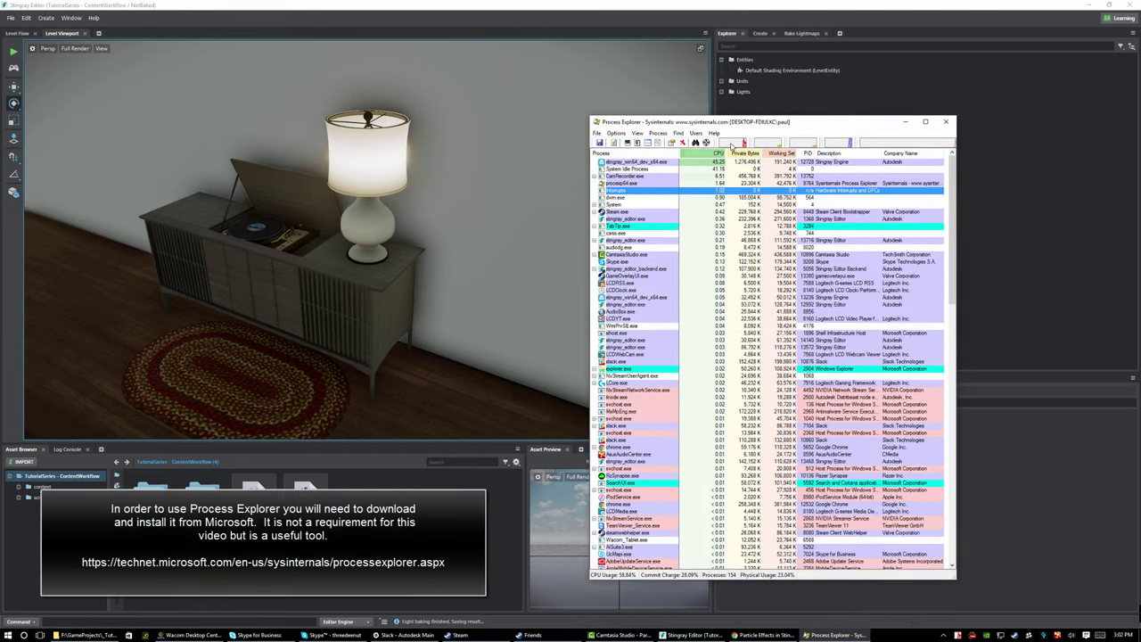
pyautogui.click(731, 145)
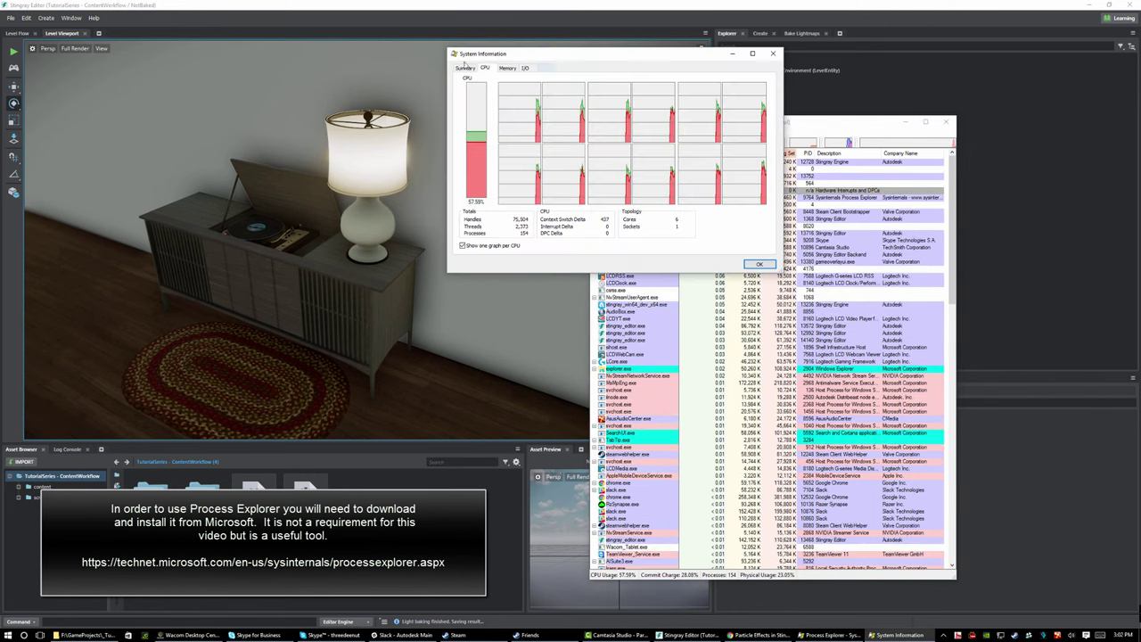
pyautogui.moveTo(546, 59); pyautogui.dragTo(834, 76)
pyautogui.click(665, 127)
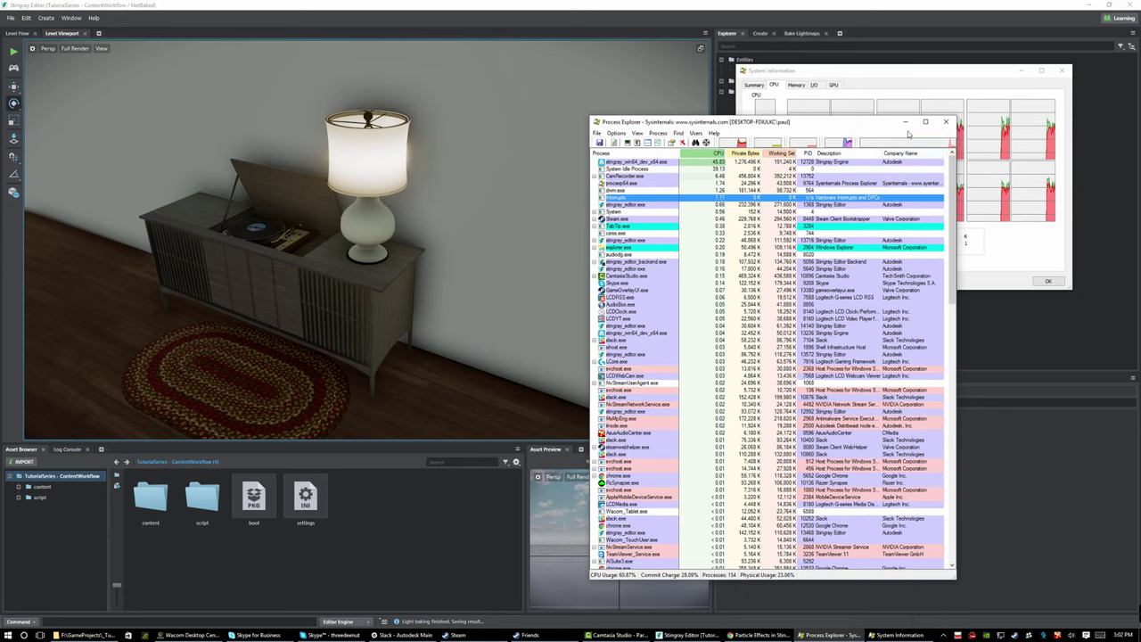
pyautogui.click(906, 122)
pyautogui.moveTo(925, 72); pyautogui.dragTo(877, 41)
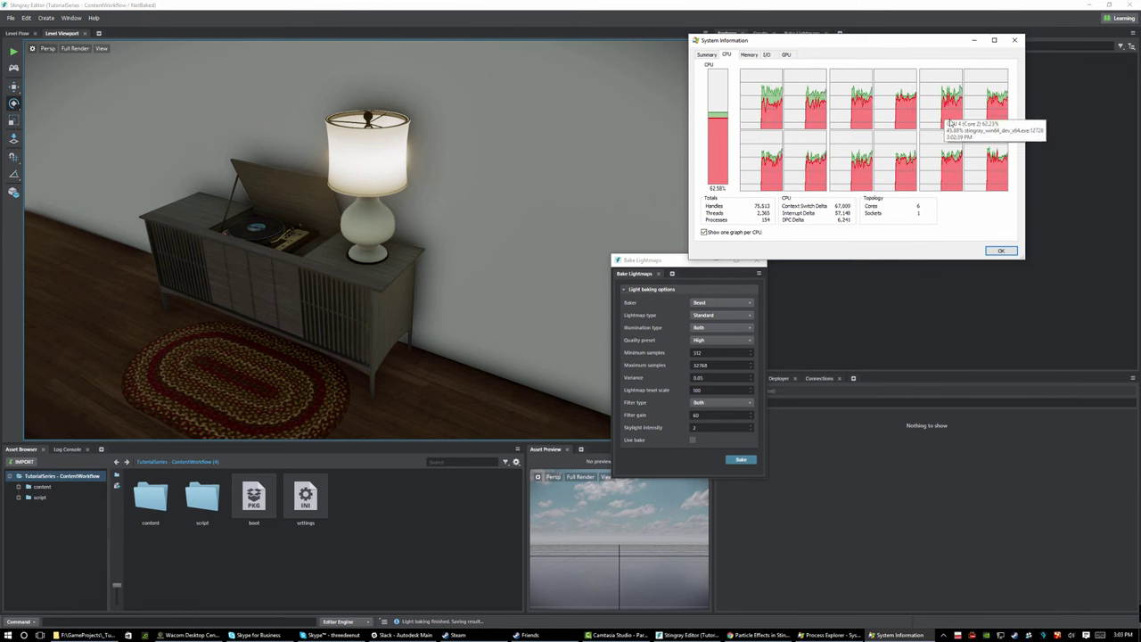
# Minimize the Stingray editor to check the CPU load without it, and return to the editor
pyautogui.click(1089, 5)
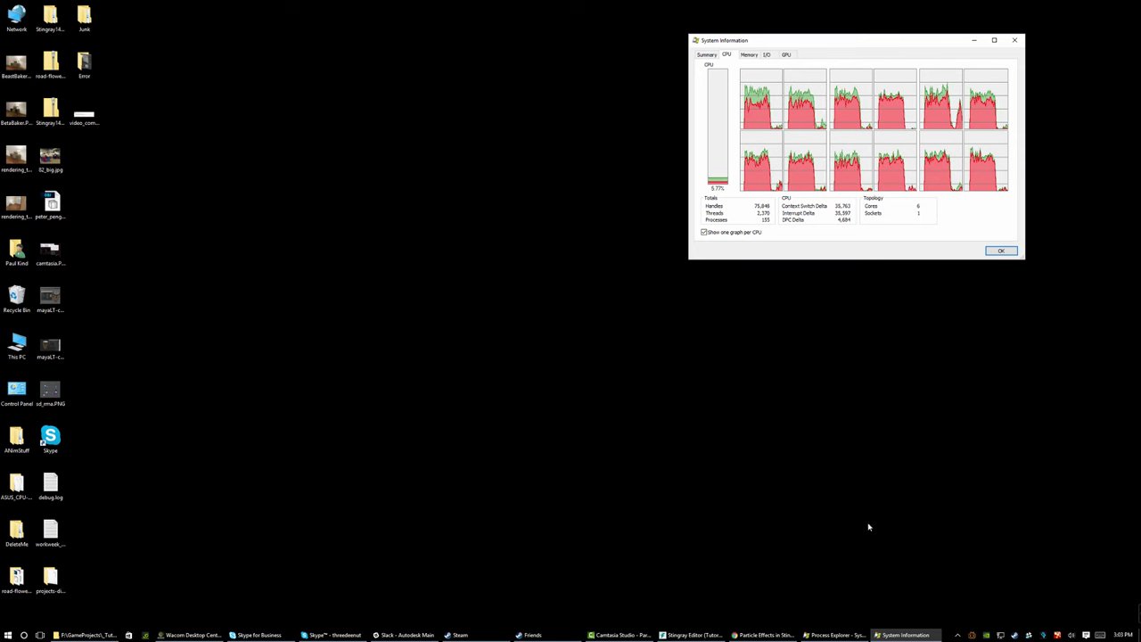
pyautogui.click(895, 635)
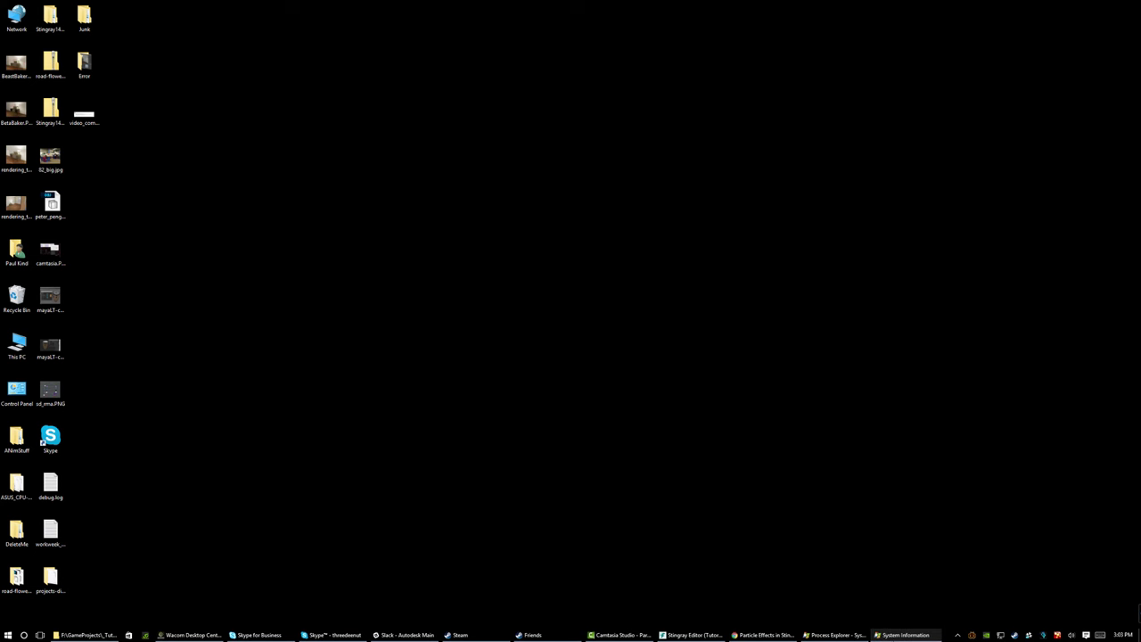
pyautogui.click(814, 635)
pyautogui.click(765, 635)
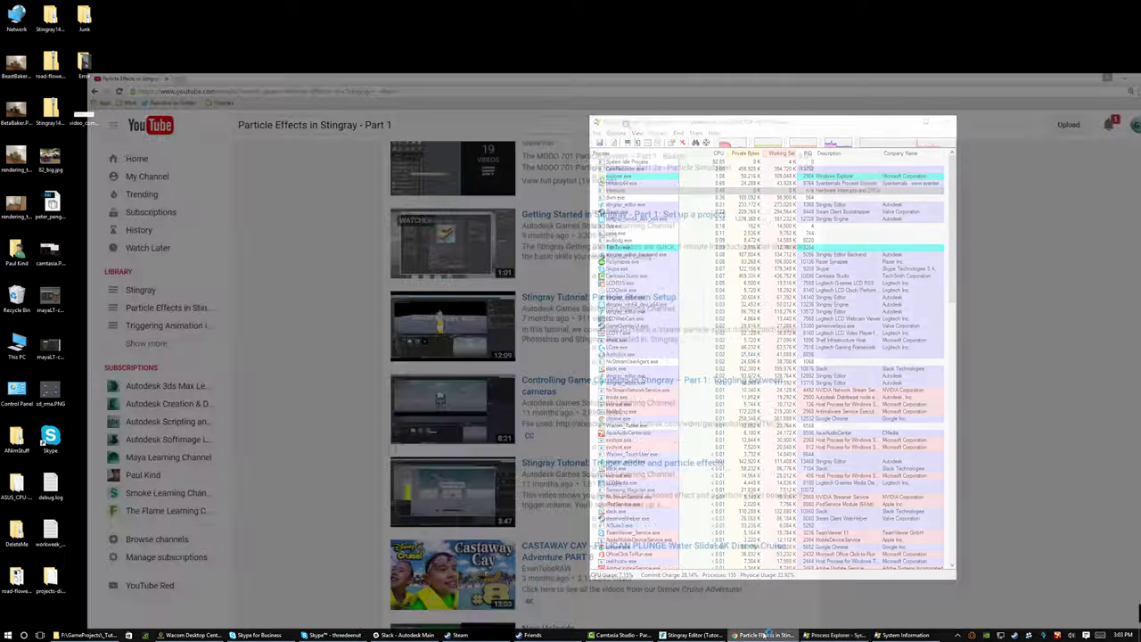
pyautogui.click(675, 637)
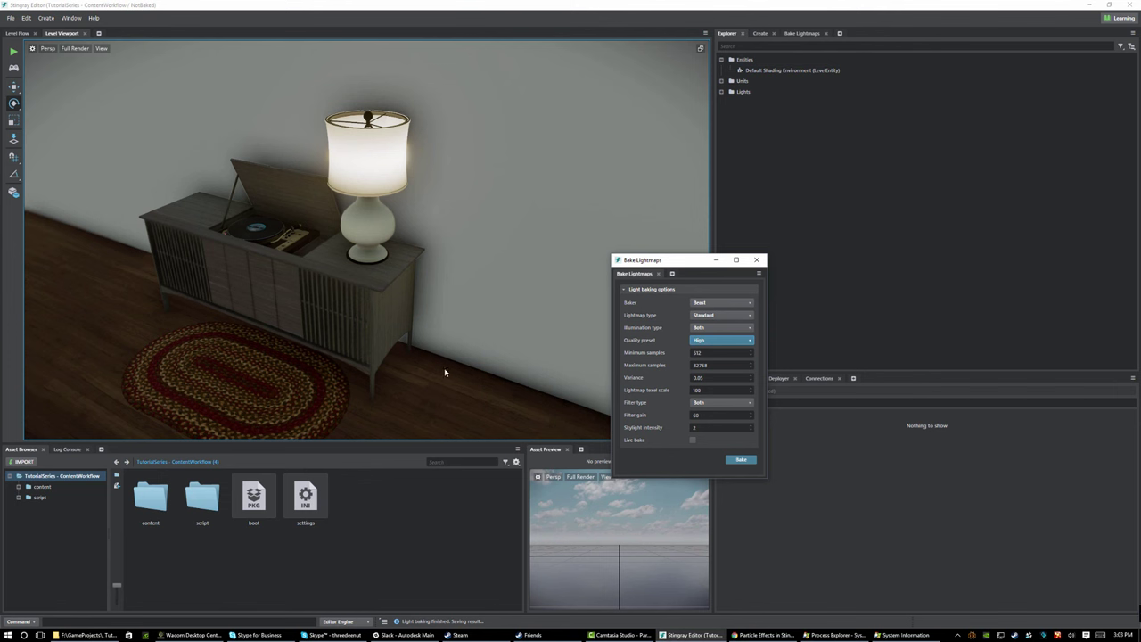
# Start the High-quality Beast bake and bring up the System Information CPU graphs, minimizing the process list, editor and browser windows
pyautogui.click(741, 461)
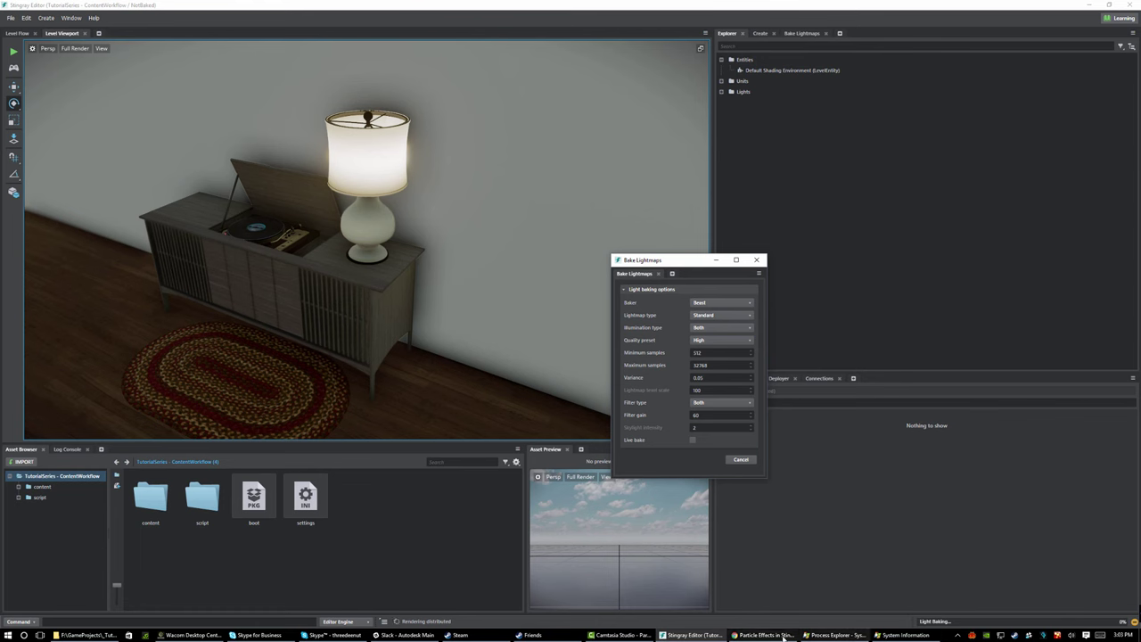
pyautogui.click(829, 635)
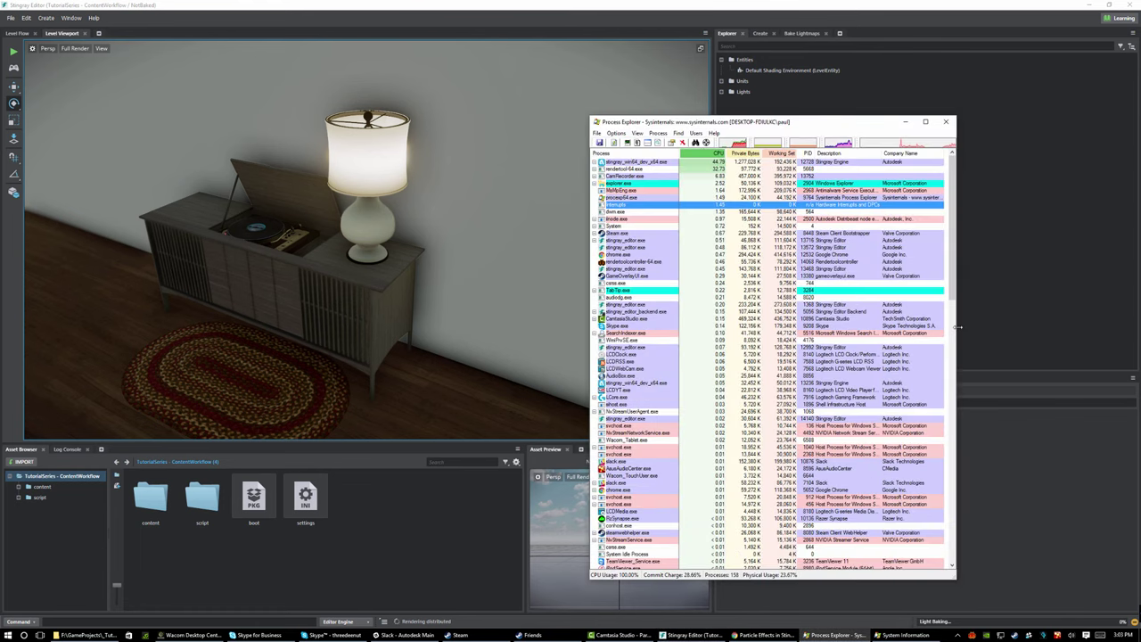
pyautogui.click(905, 635)
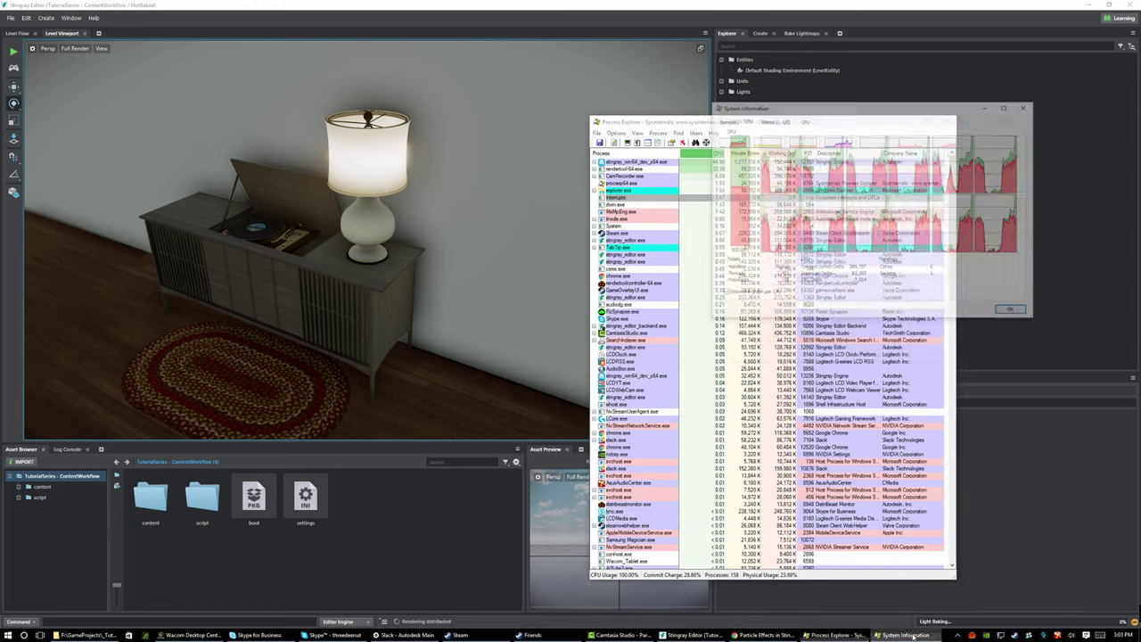
pyautogui.moveTo(647, 126); pyautogui.dragTo(477, 143)
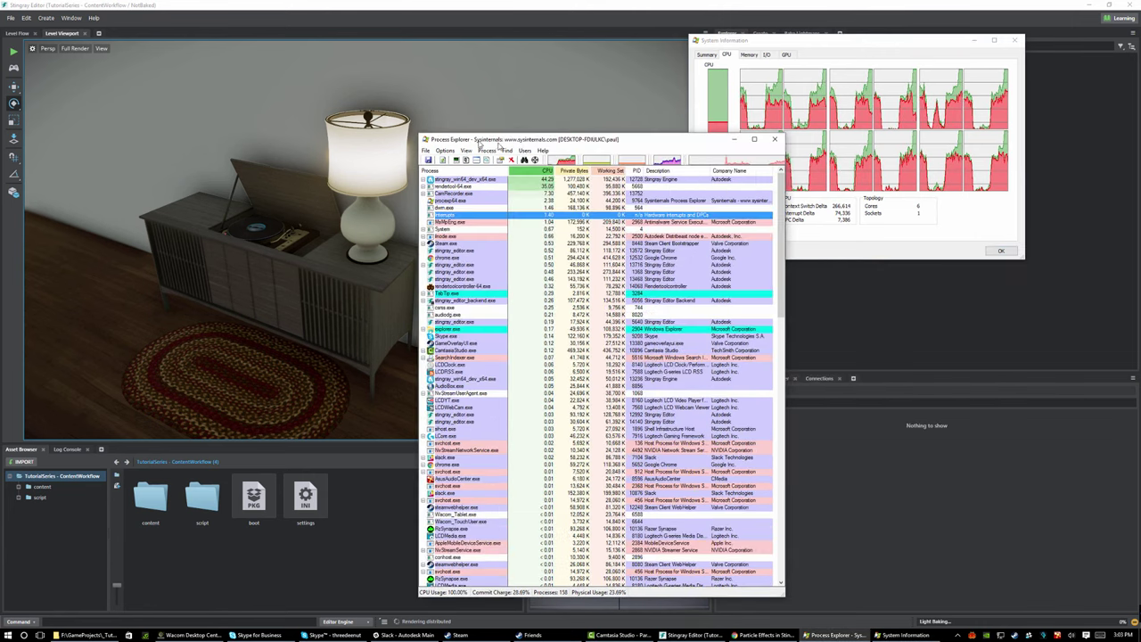
pyautogui.click(733, 139)
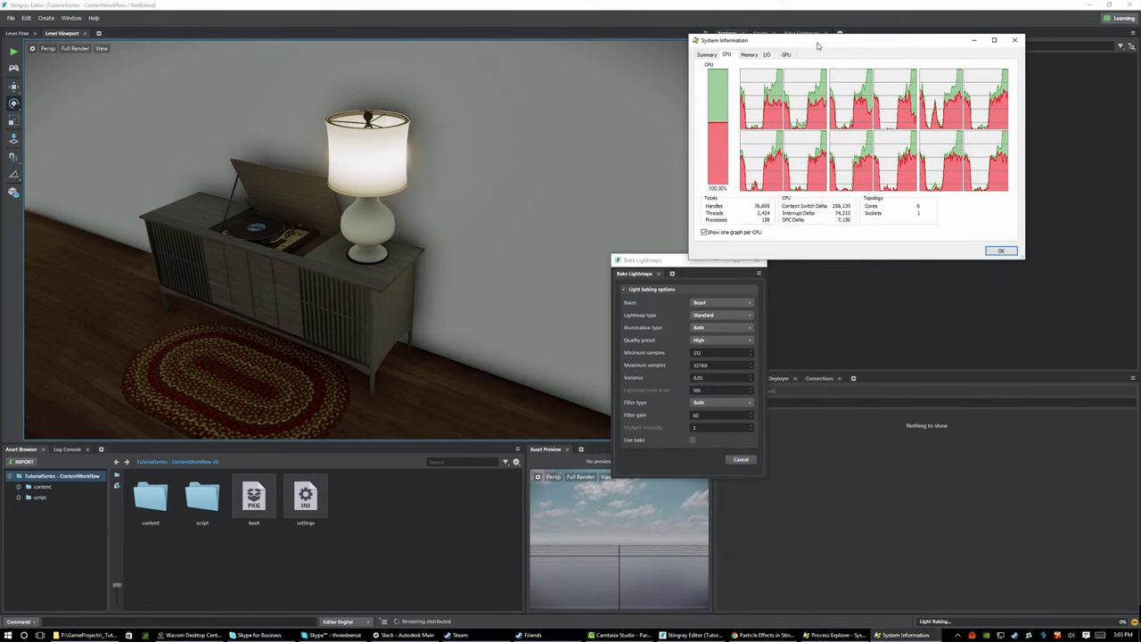
pyautogui.moveTo(843, 40); pyautogui.dragTo(839, 62)
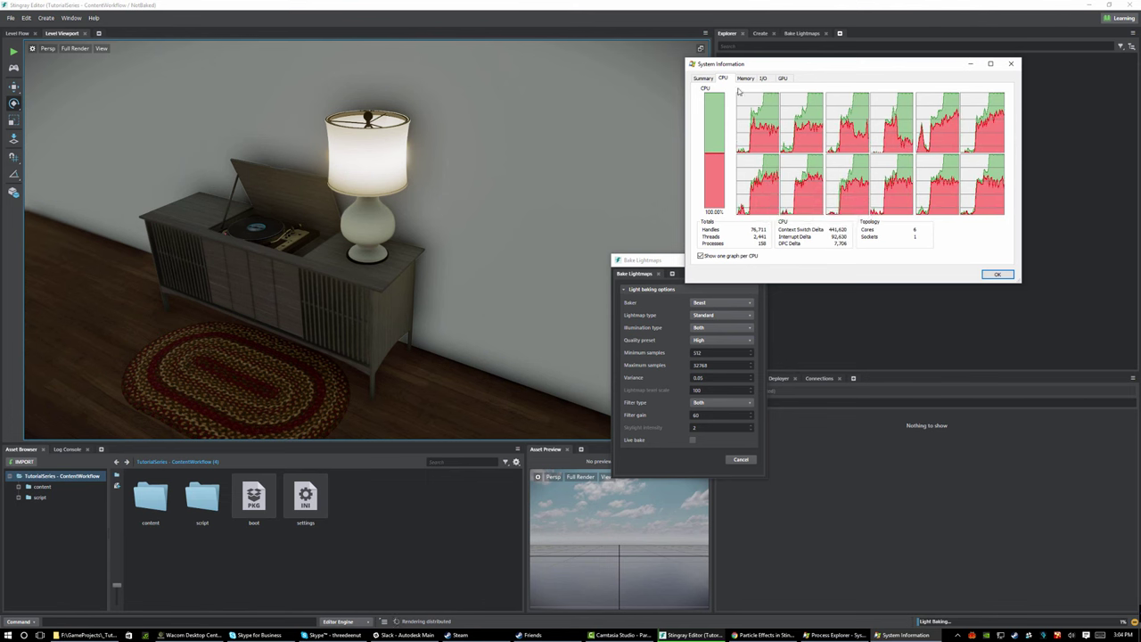
pyautogui.click(1087, 5)
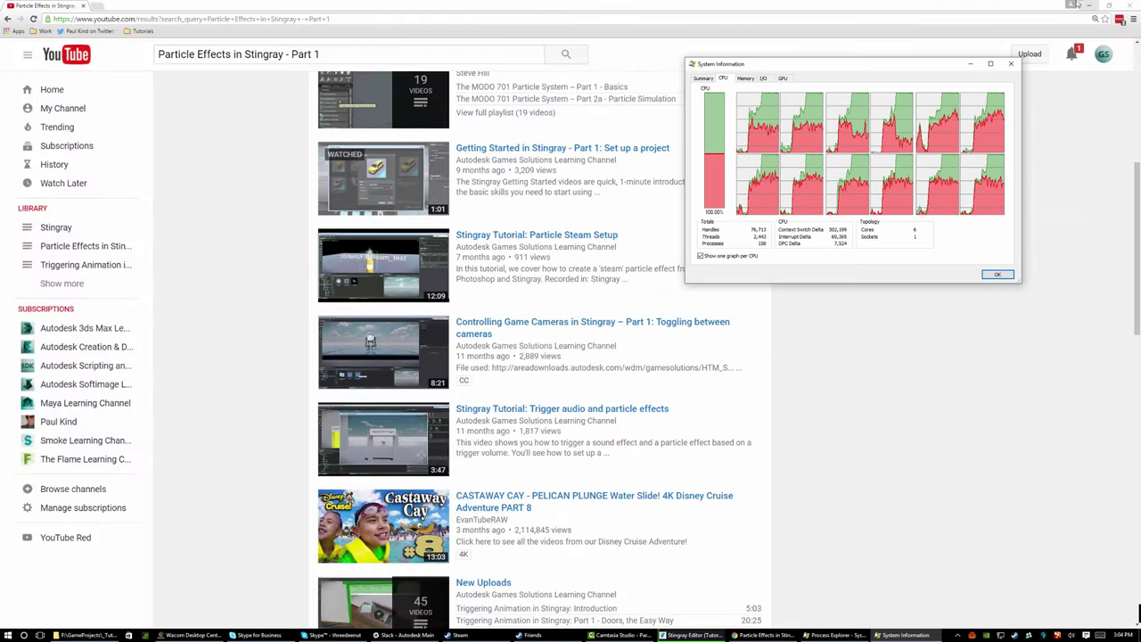
pyautogui.click(1089, 4)
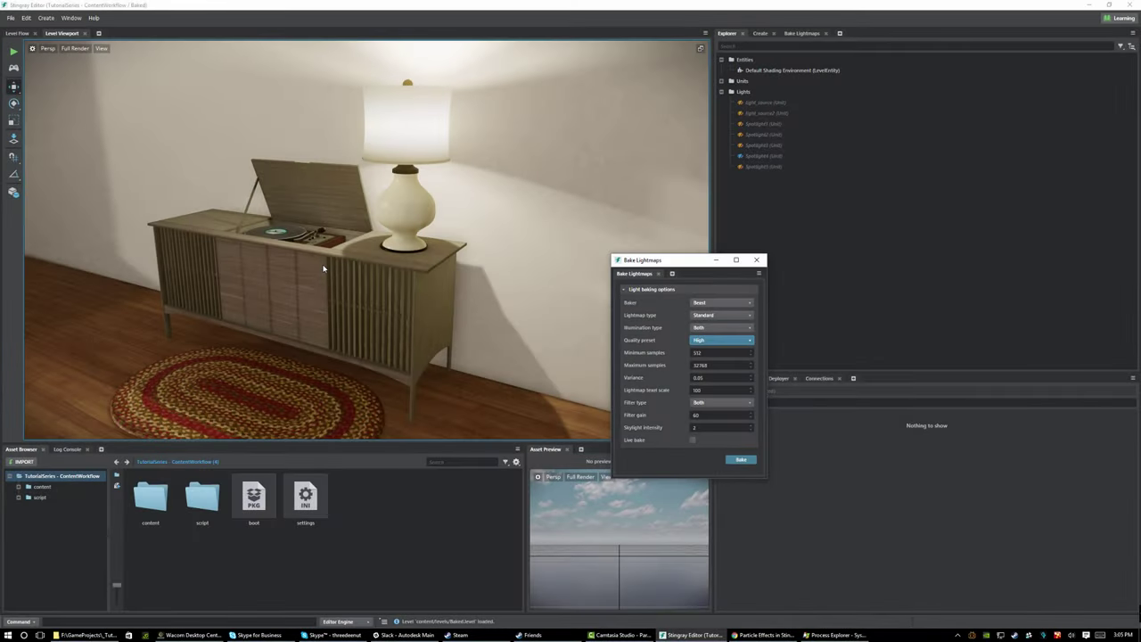
# Inspect the finished lighting of the Baked level around the record player cabinet and lamp, both close up and from afar
pyautogui.keyDown('alt'); pyautogui.moveTo(325, 206); pyautogui.dragTo(410, 290); pyautogui.keyUp('alt')
pyautogui.keyDown('alt'); pyautogui.moveTo(410, 290); pyautogui.dragTo(415, 232, button='right'); pyautogui.keyUp('alt')
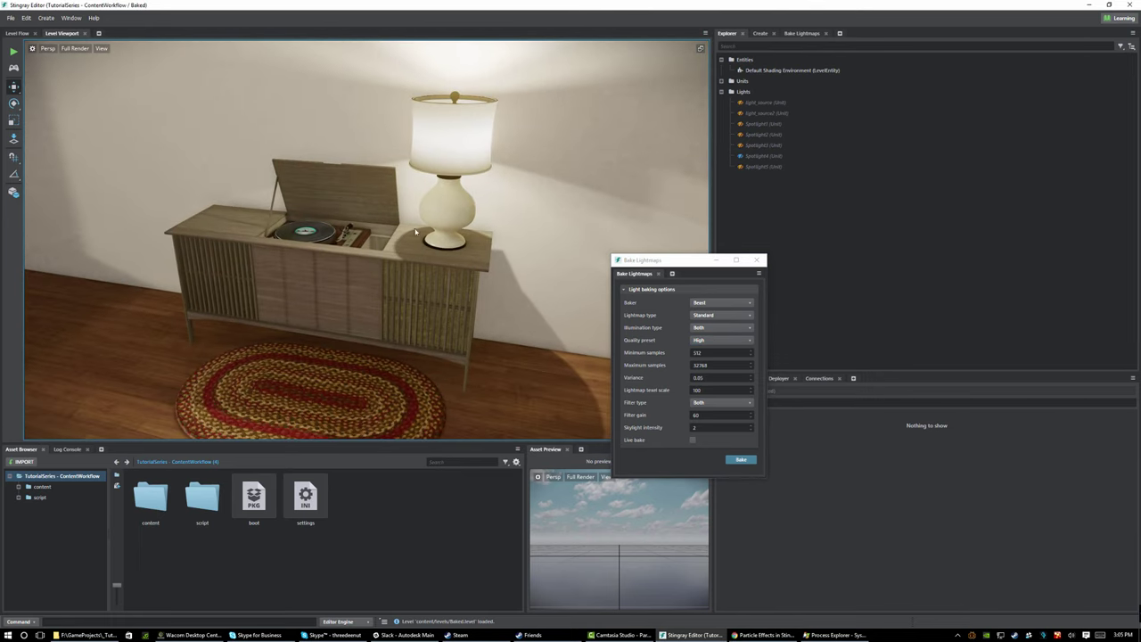
pyautogui.moveTo(376, 250)
pyautogui.keyDown('alt'); pyautogui.mouseDown()
pyautogui.moveTo(336, 250)
pyautogui.moveTo(384, 258)
pyautogui.mouseUp(); pyautogui.keyUp('alt')
pyautogui.keyDown('alt'); pyautogui.moveTo(450, 245); pyautogui.dragTo(431, 246, button='right'); pyautogui.keyUp('alt')
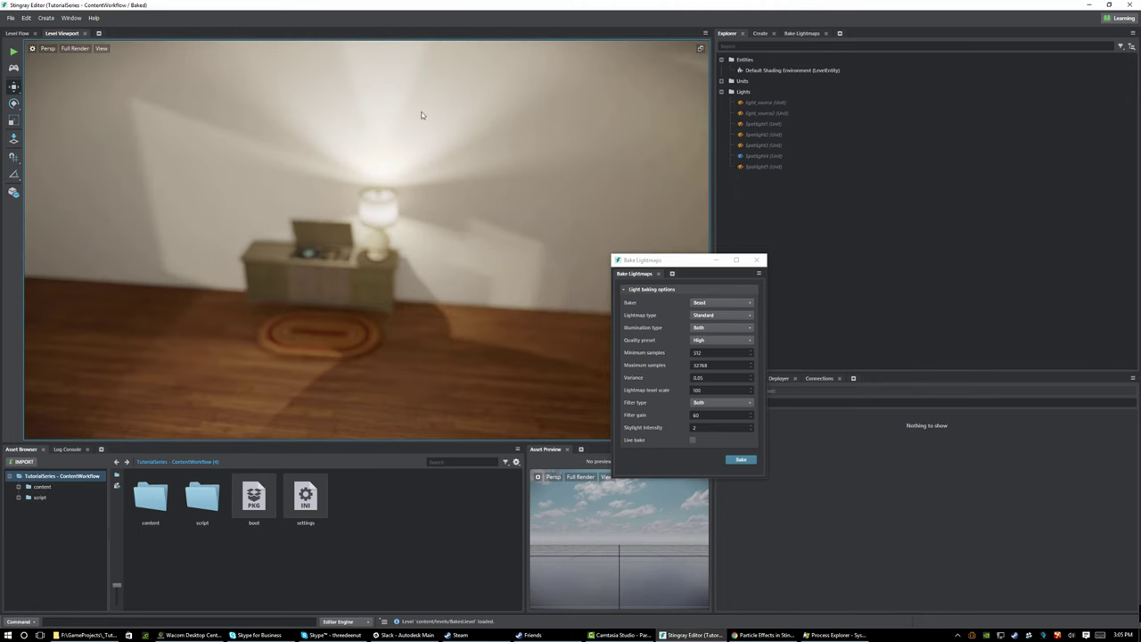
pyautogui.keyDown('alt'); pyautogui.moveTo(344, 241); pyautogui.dragTo(422, 254, button='right'); pyautogui.keyUp('alt')
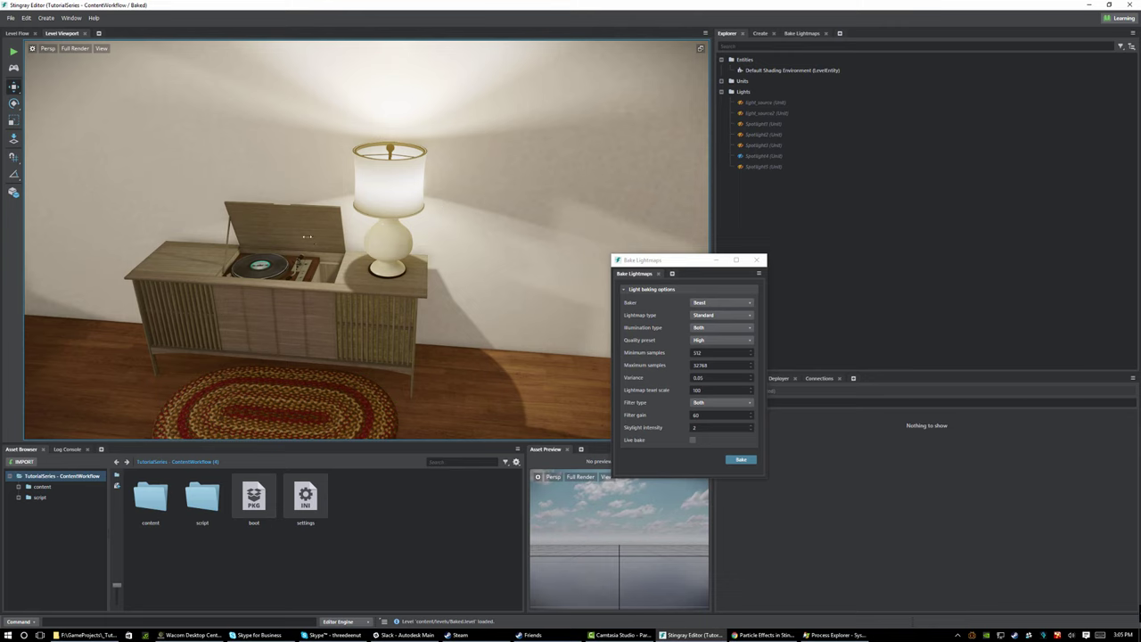
# Examine the baked lighting across the room's wall and floor from afar, then around the record player cabinet, lamp and rug
pyautogui.keyDown('alt'); pyautogui.moveTo(500, 252); pyautogui.dragTo(269, 238); pyautogui.keyUp('alt')
pyautogui.keyDown('alt'); pyautogui.moveTo(269, 238); pyautogui.dragTo(140, 151, button='right'); pyautogui.keyUp('alt')
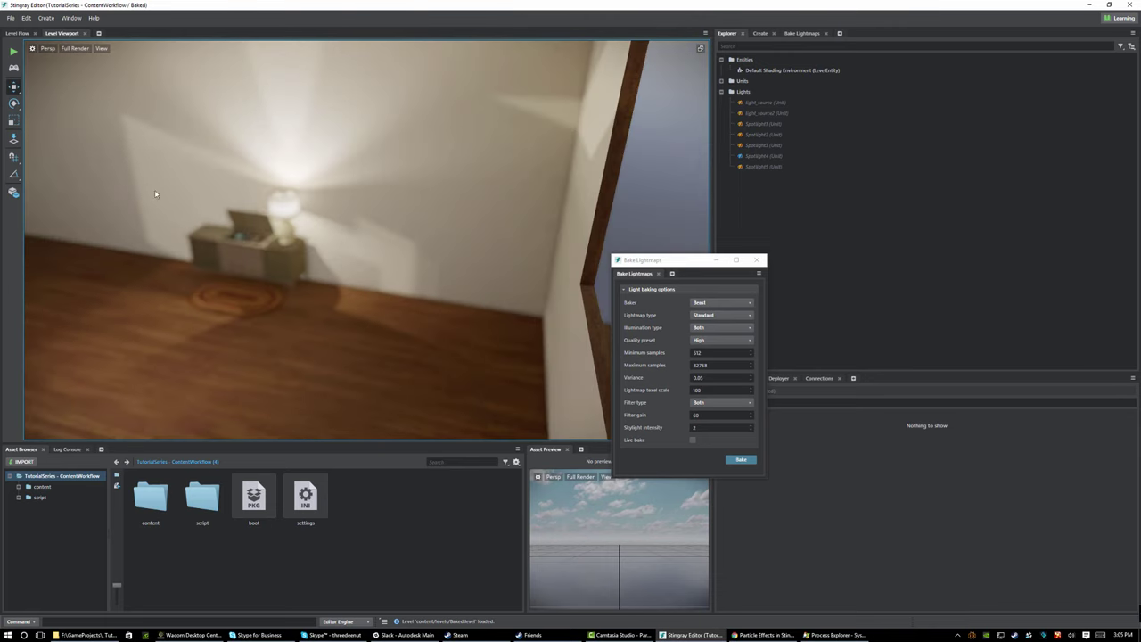
pyautogui.keyDown('alt'); pyautogui.moveTo(273, 213); pyautogui.dragTo(289, 183); pyautogui.keyUp('alt')
pyautogui.keyDown('alt'); pyautogui.moveTo(290, 183); pyautogui.dragTo(388, 200, button='right'); pyautogui.keyUp('alt')
pyautogui.keyDown('alt'); pyautogui.moveTo(358, 182); pyautogui.dragTo(398, 194); pyautogui.keyUp('alt')
pyautogui.scroll(-3, 397, 189)
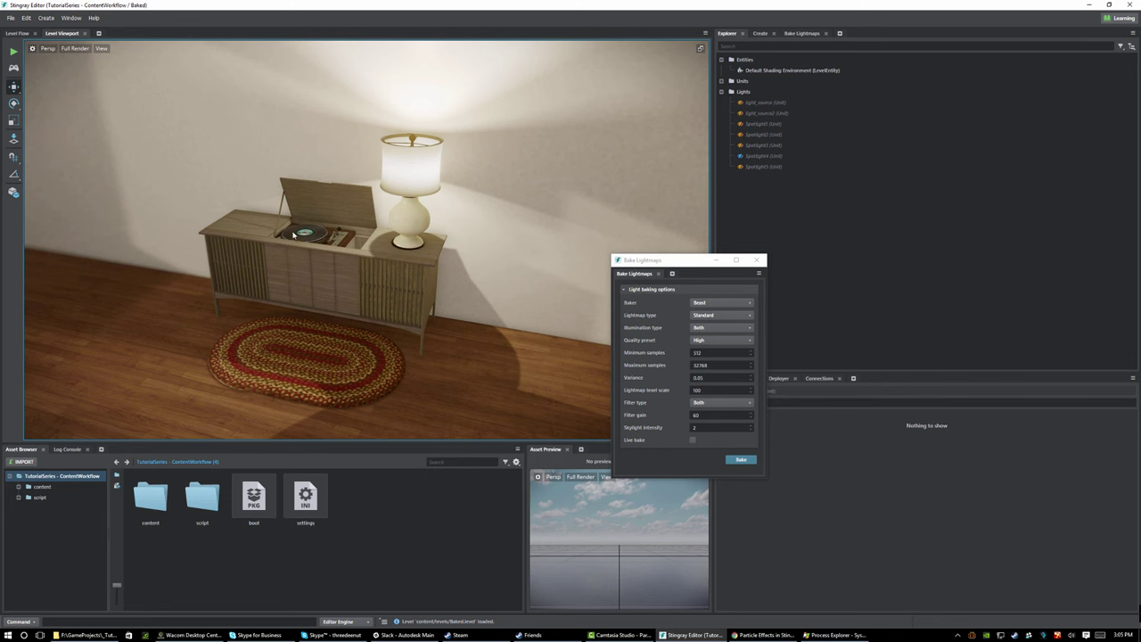
pyautogui.keyDown('alt'); pyautogui.moveTo(294, 235); pyautogui.dragTo(411, 249, button='right'); pyautogui.keyUp('alt')
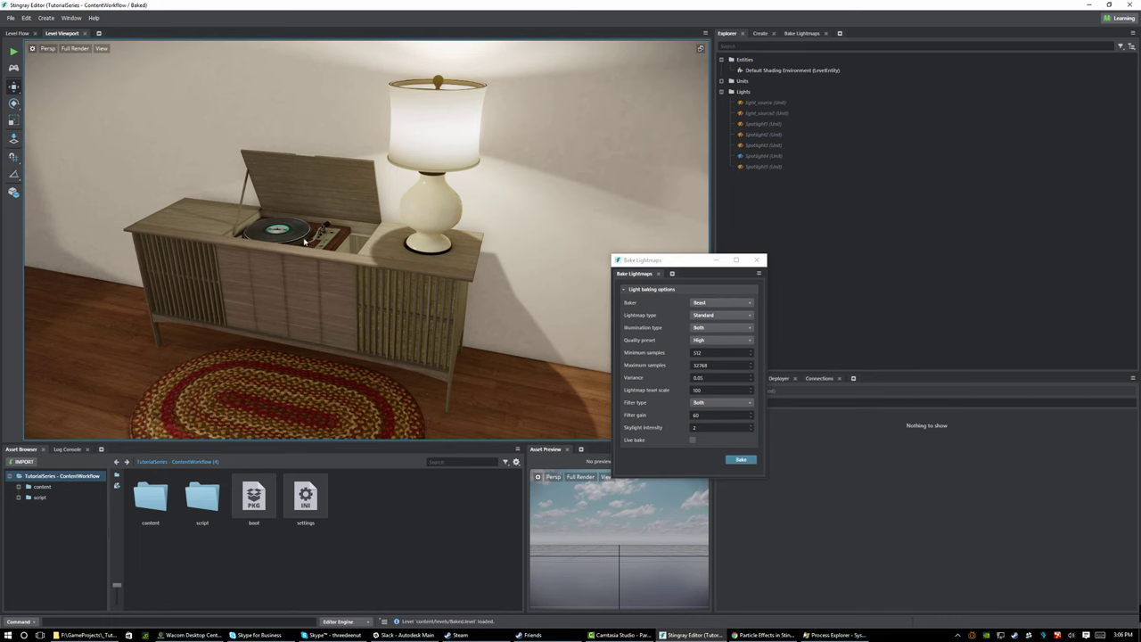
pyautogui.moveTo(305, 242)
pyautogui.mouseDown(button='right')
pyautogui.moveTo(346, 244)
pyautogui.moveTo(301, 254)
pyautogui.mouseUp(button='right')
pyautogui.scroll(-4, 300, 253)
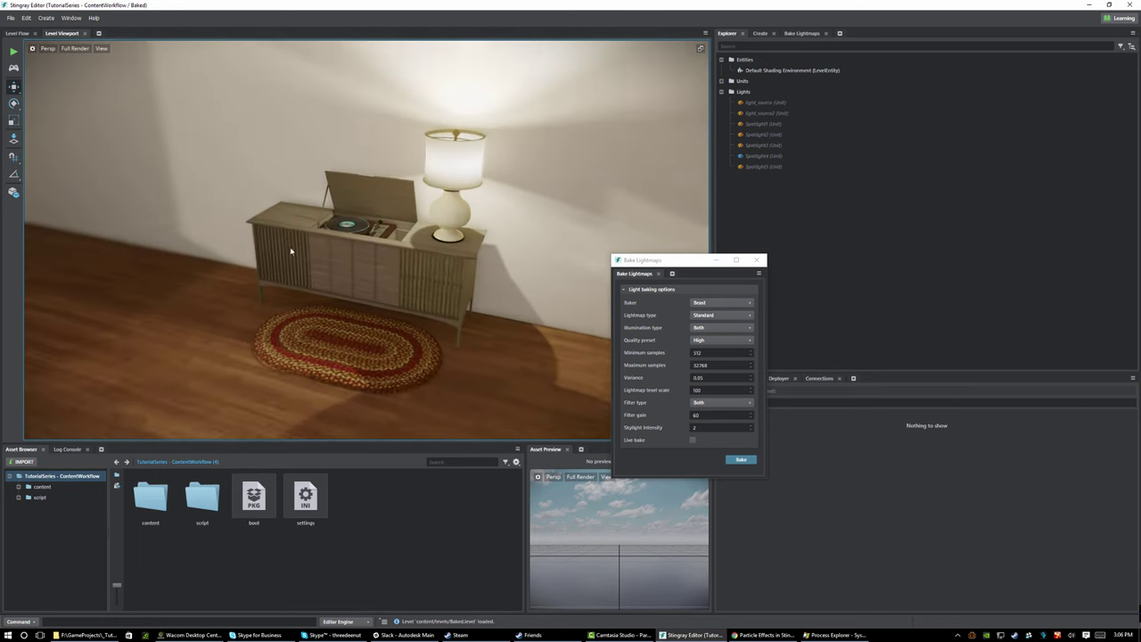
# Examine the lamp's light and the cabinet's shadow on the wall beside the lamp, ending on a view of the whole cabinet
pyautogui.keyDown('alt'); pyautogui.moveTo(292, 250); pyautogui.dragTo(247, 258); pyautogui.keyUp('alt')
pyautogui.scroll(5, 287, 247)
pyautogui.keyDown('alt'); pyautogui.moveTo(247, 257); pyautogui.dragTo(289, 267, button='middle'); pyautogui.keyUp('alt')
pyautogui.keyDown('alt'); pyautogui.moveTo(288, 266); pyautogui.dragTo(446, 132); pyautogui.keyUp('alt')
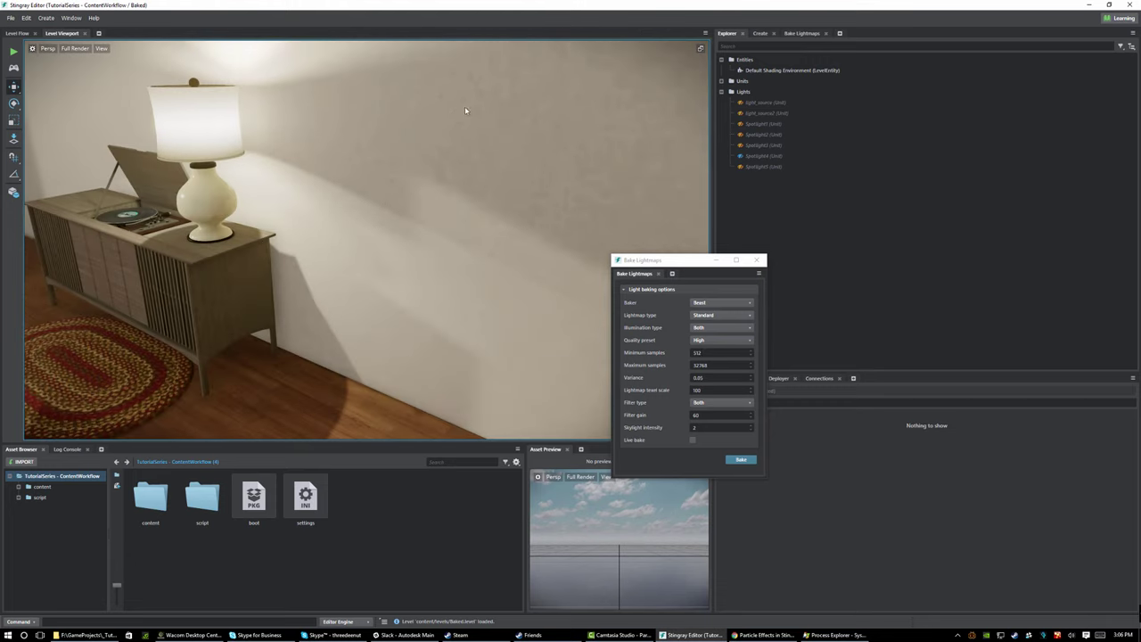
pyautogui.keyDown('alt'); pyautogui.moveTo(106, 246); pyautogui.dragTo(375, 267); pyautogui.keyUp('alt')
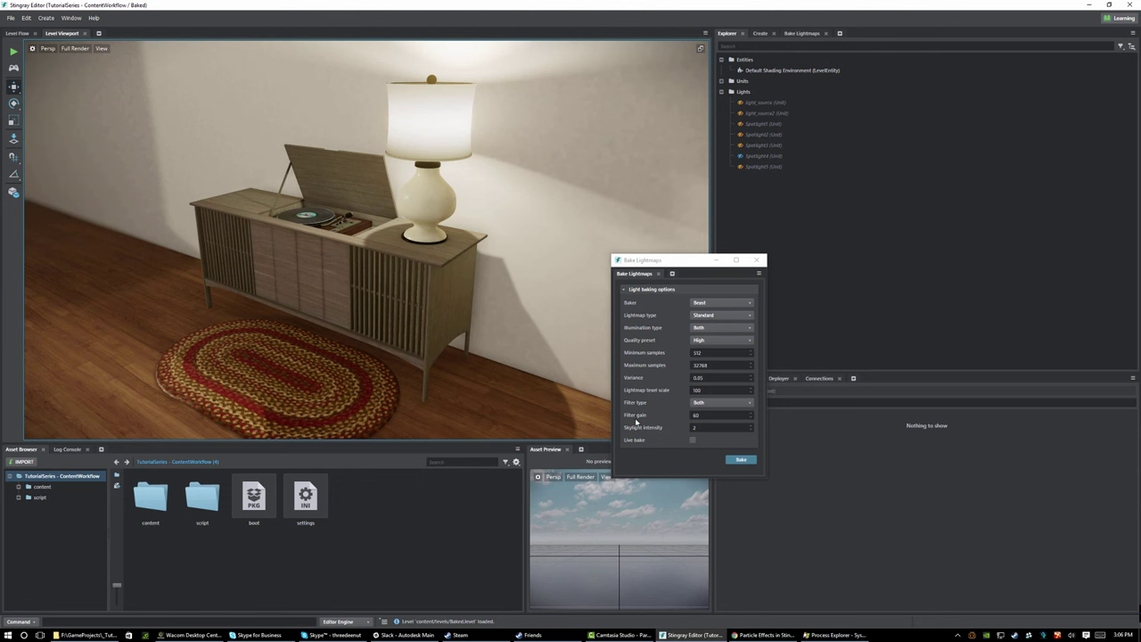
# Keep the Beast filter gain at 60 and review the minimum samples, maximum samples and variance bake settings
pyautogui.click(699, 417)
pyautogui.write('60')
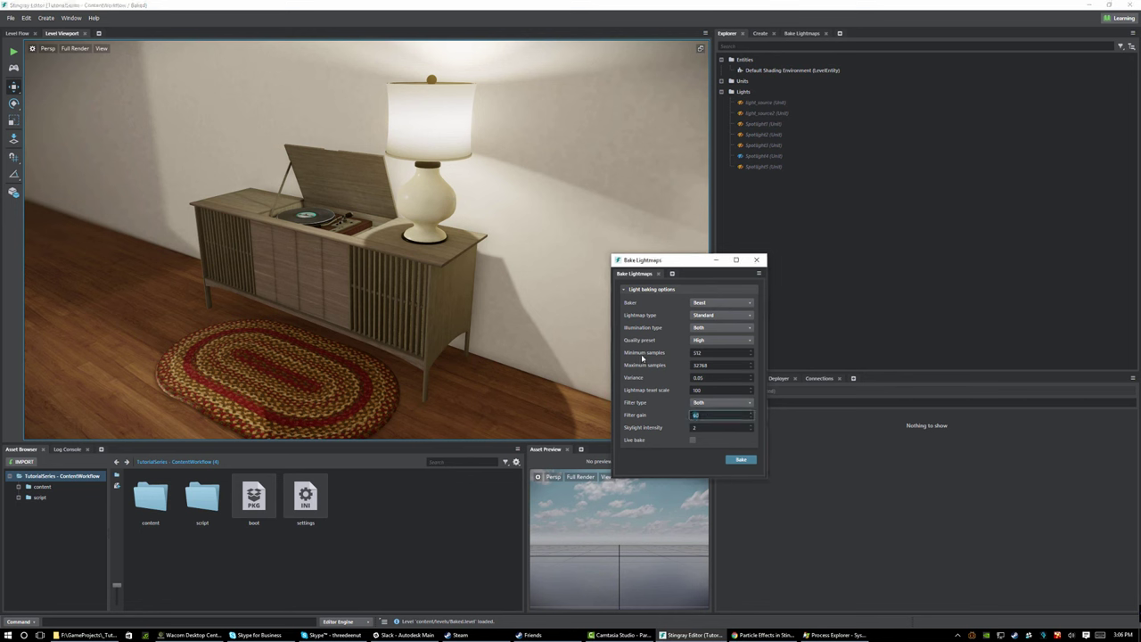
pyautogui.click(719, 356)
pyautogui.press('Tab')
pyautogui.press('Tab')
pyautogui.click(655, 364)
pyautogui.click(704, 352)
pyautogui.click(709, 378)
pyautogui.click(709, 378)
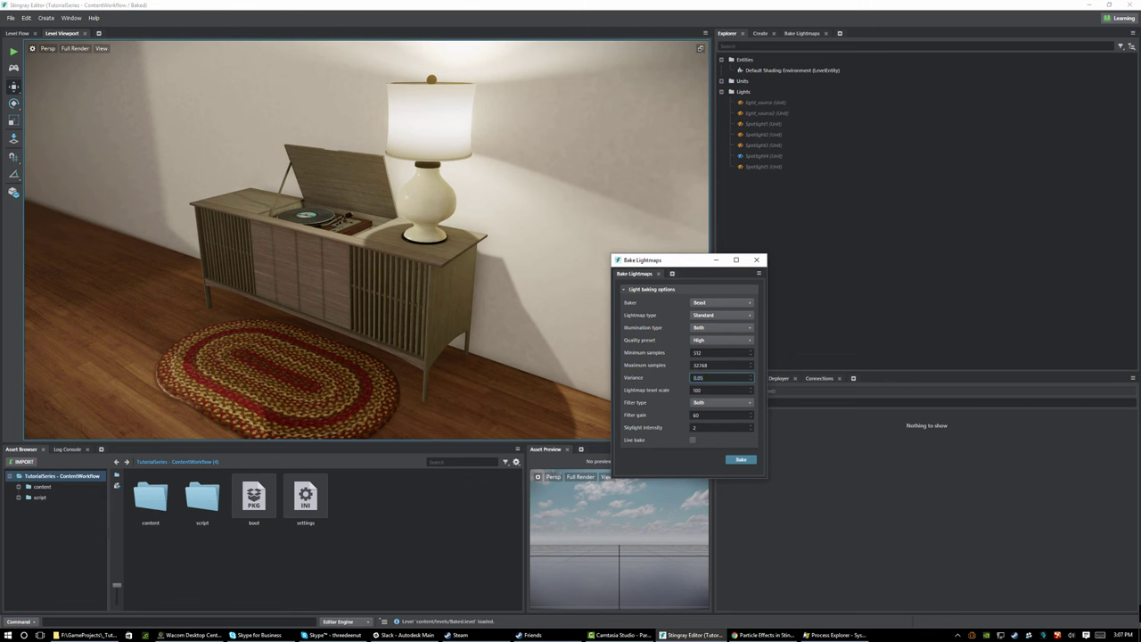